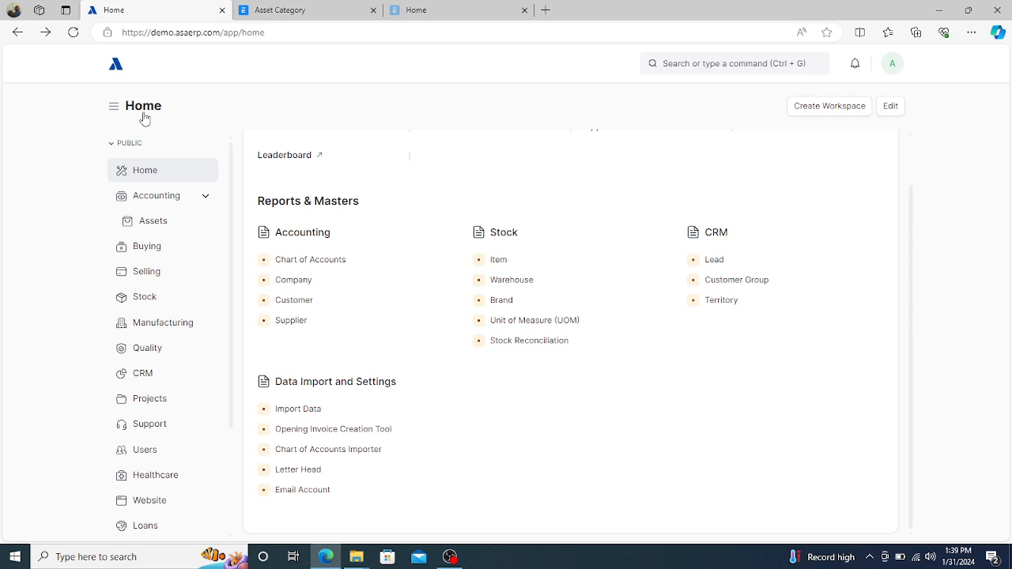
- Go to the Assets workspace and open the Asset Category list
left_click(151, 227)
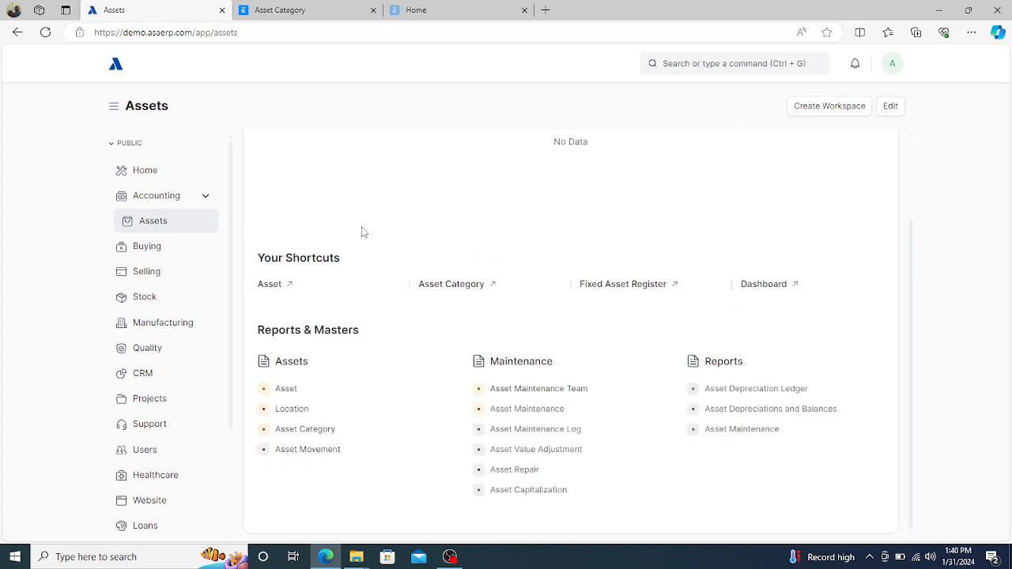
left_click(308, 435)
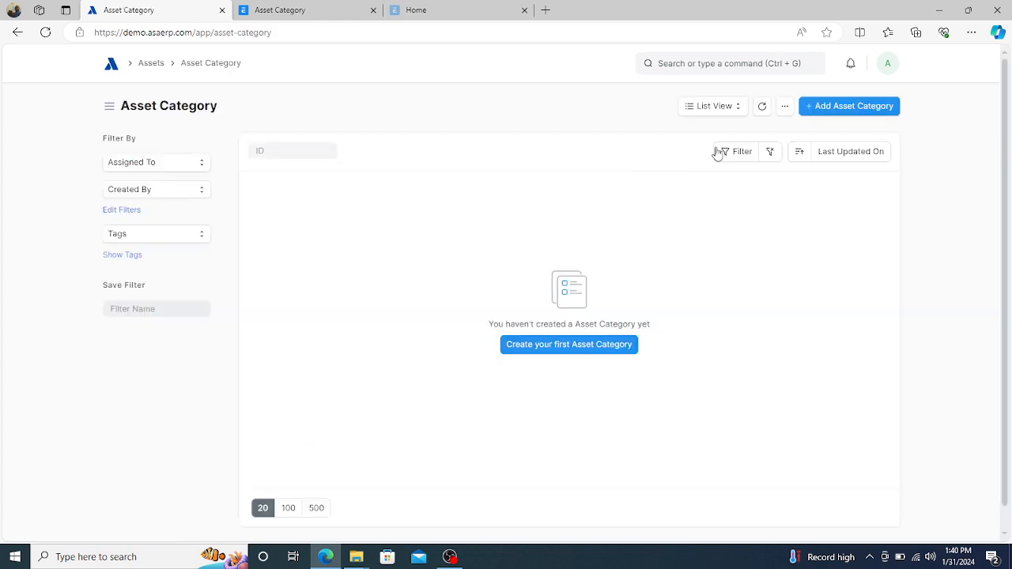
- Add a new asset category named 'Motor Vehicle', correcting the 'Vevicle' typo
left_click(820, 110)
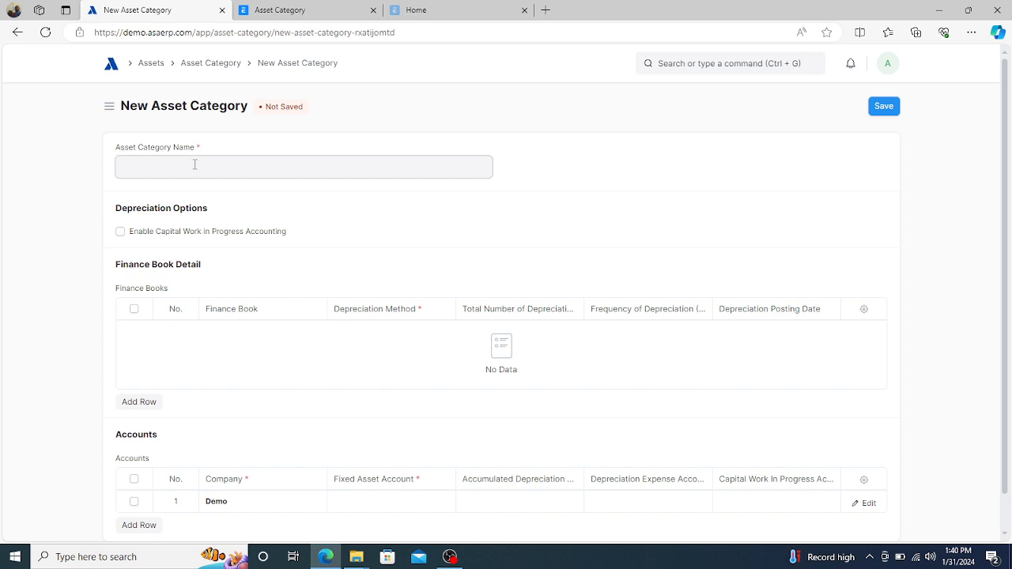
type("Motor Vevicle")
left_click(165, 170)
key("BackSpace")
type("hicle")
left_click(378, 230)
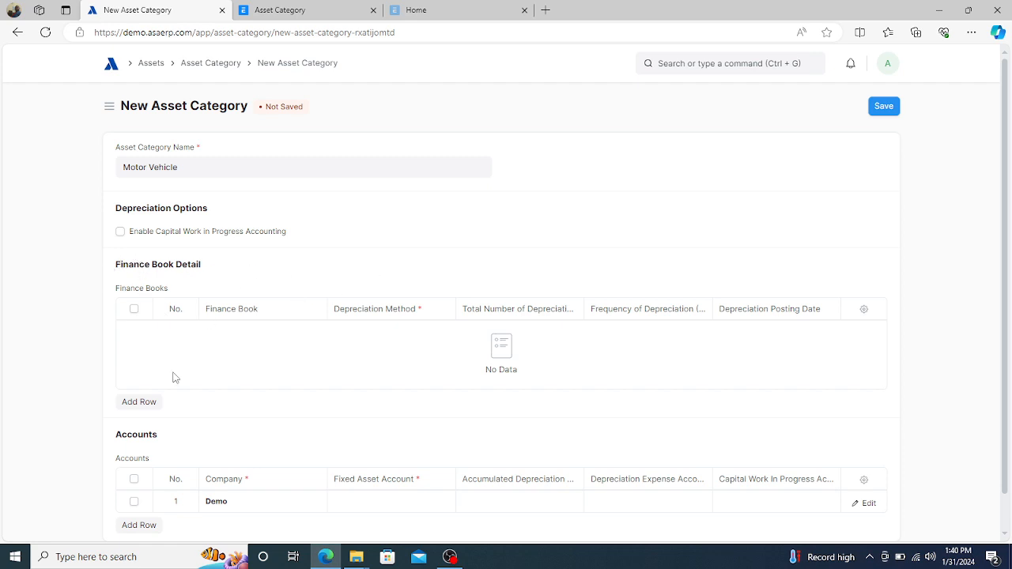
- Add a finance book row: Straight Line, 60 total depreciations, posting date 31-01-2024
left_click(138, 404)
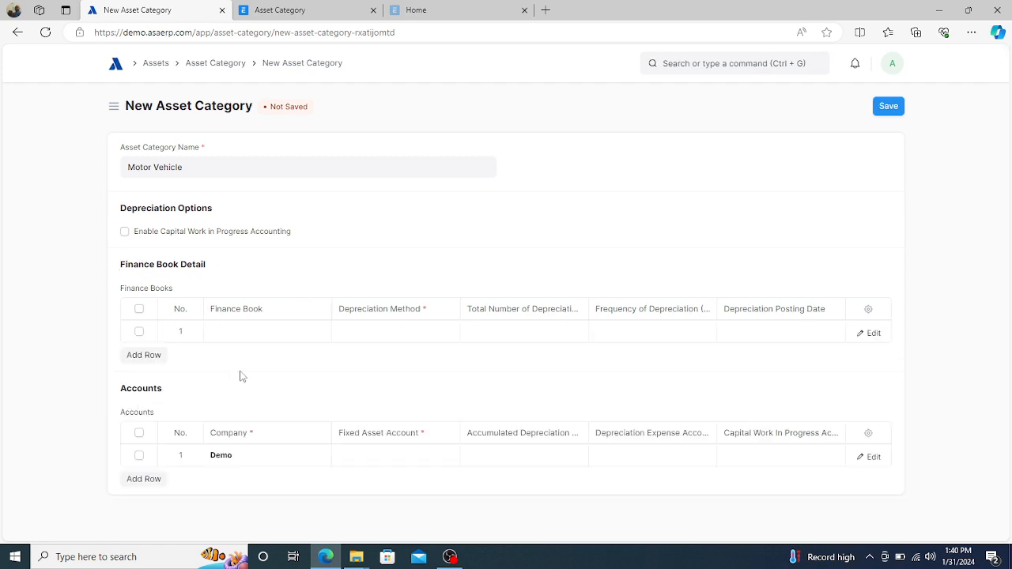
left_click(373, 340)
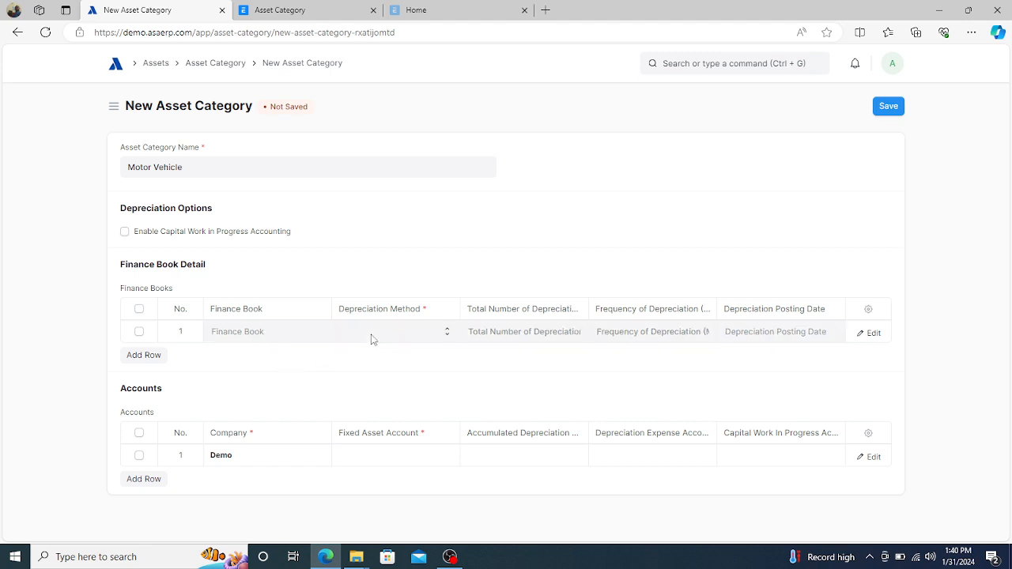
left_click(373, 338)
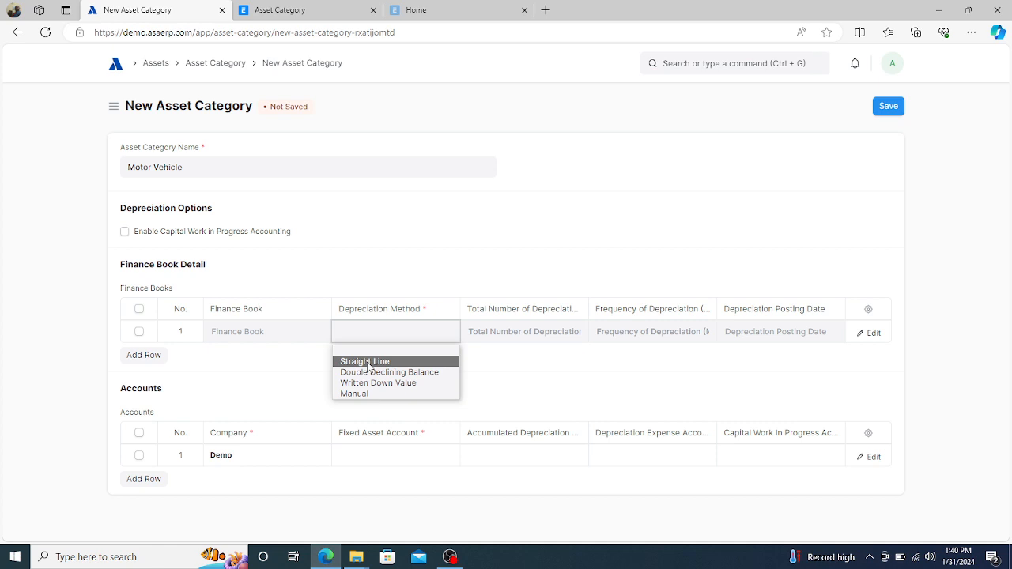
left_click(369, 361)
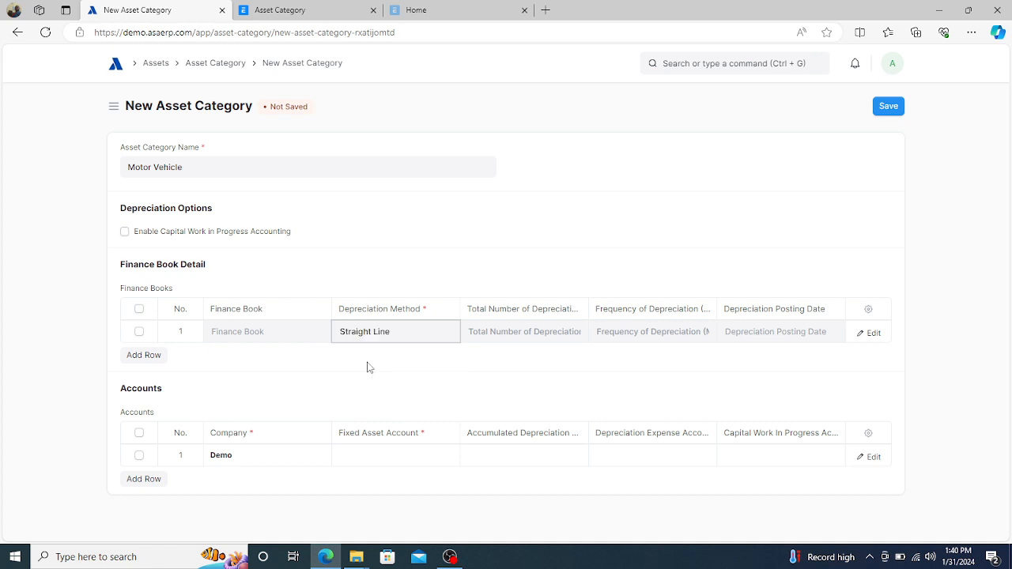
left_click(491, 336)
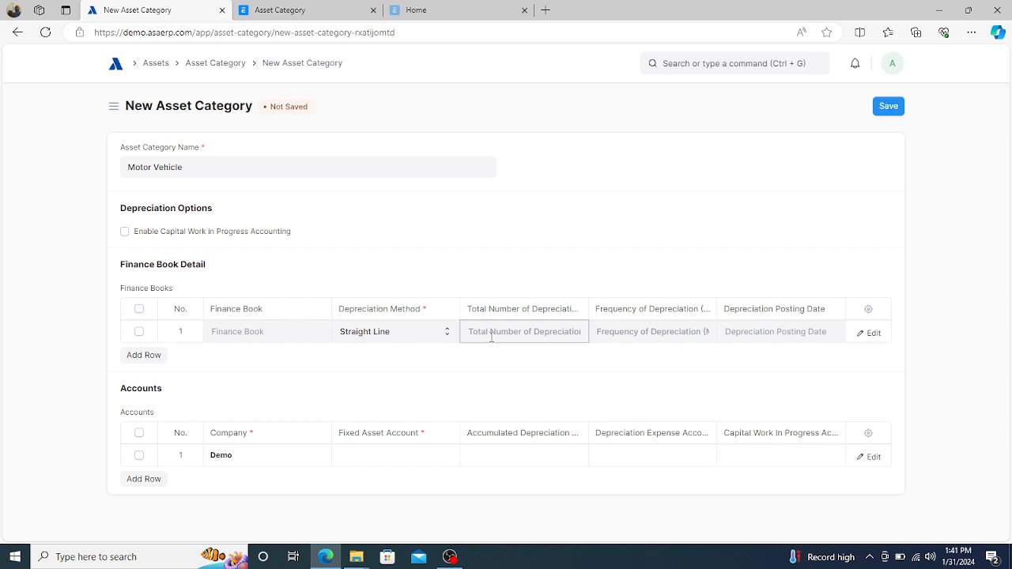
type("60")
left_click(663, 333)
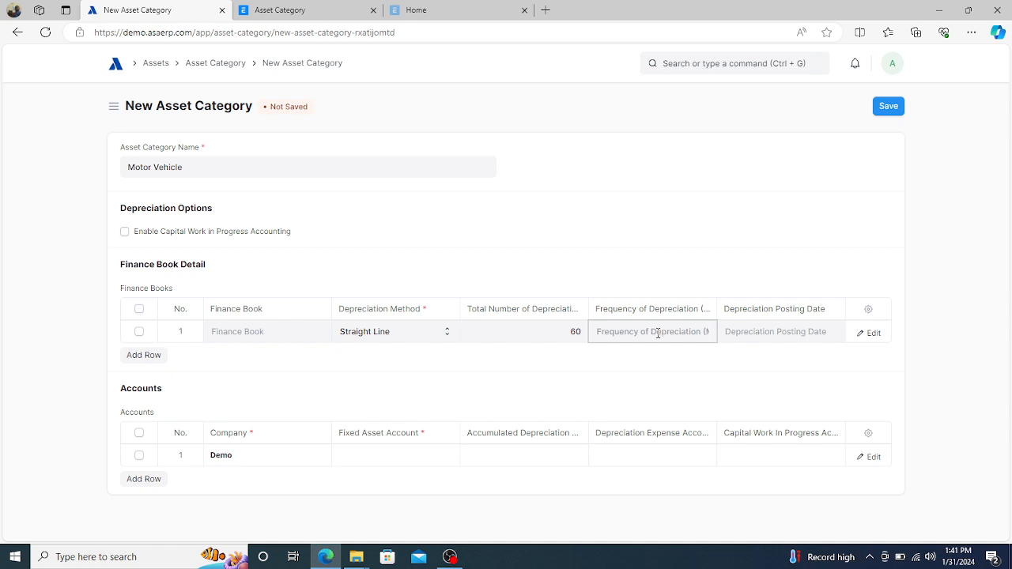
left_click(801, 337)
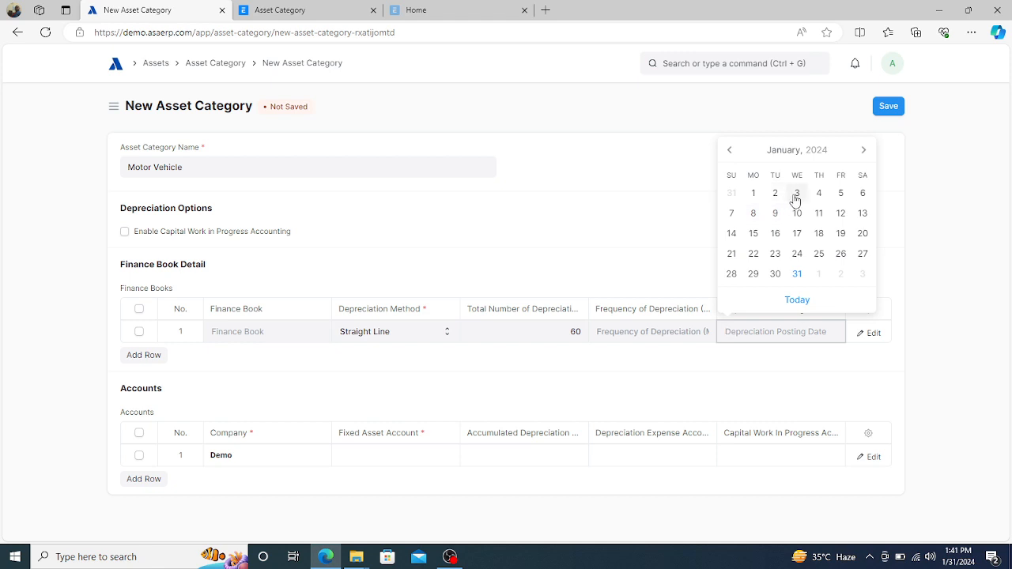
left_click(797, 275)
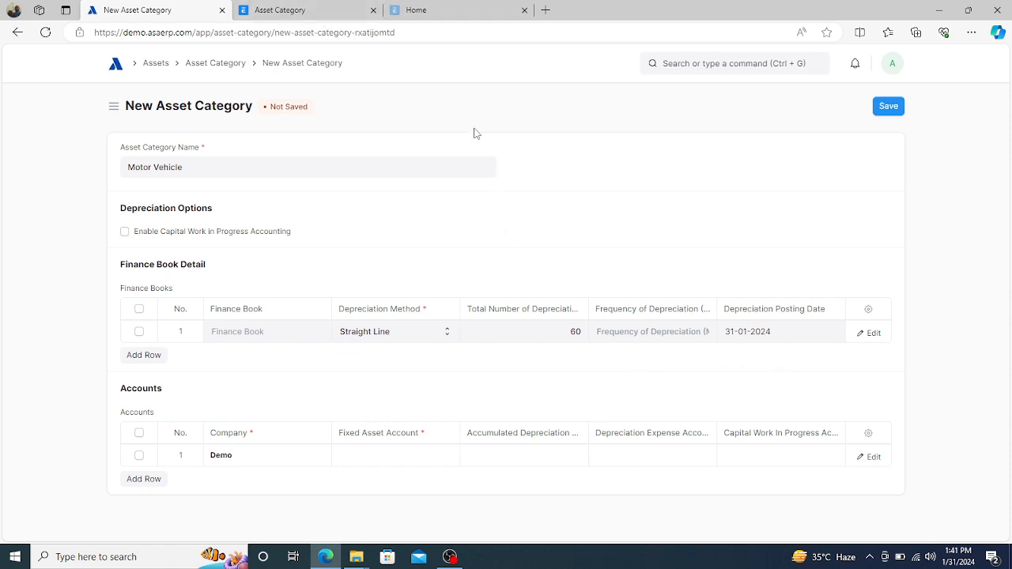
- Check the existing Building asset category for reference, then return to the new form
left_click(313, 14)
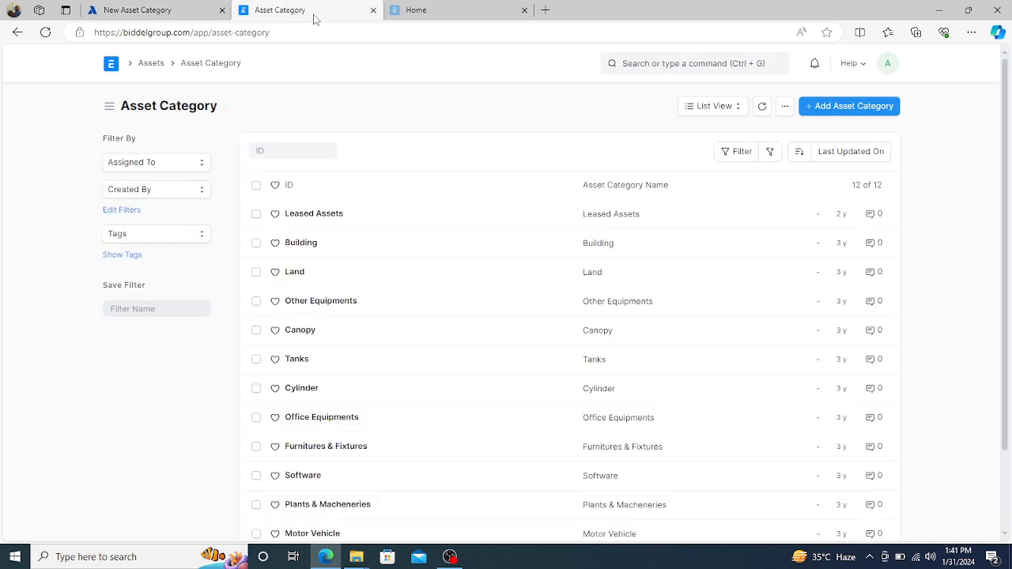
left_click(301, 246)
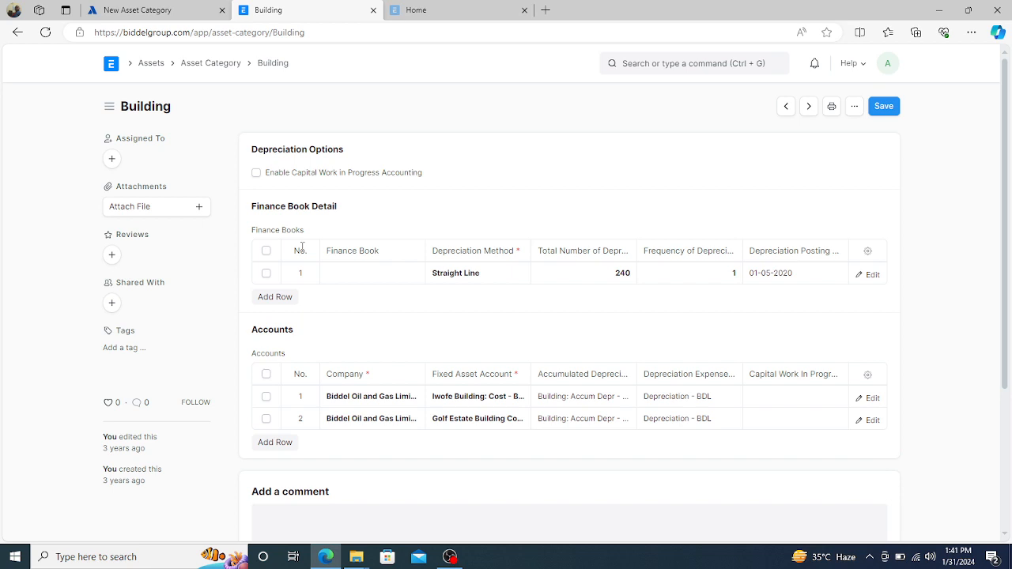
left_click(142, 9)
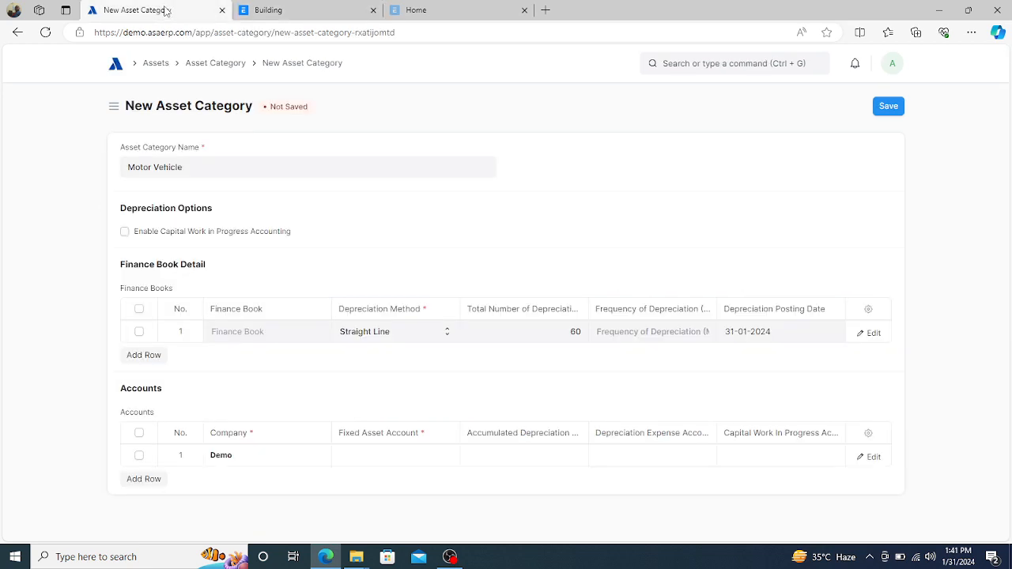
- Set the finance book row's Frequency of Depreciation to 1
left_click(664, 332)
type("1")
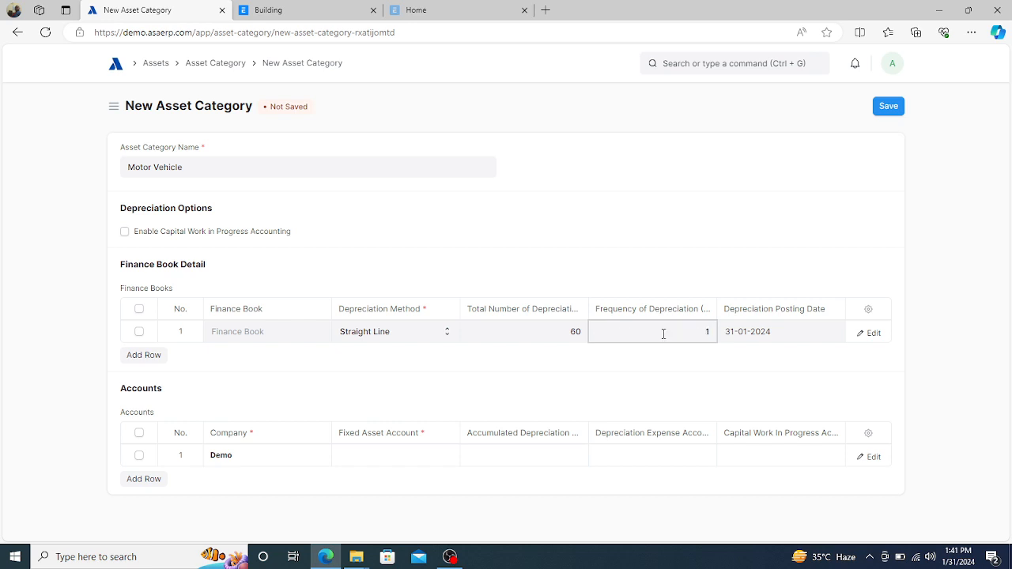
left_click(611, 369)
left_click(684, 335)
left_click(645, 362)
- Fill the accounts row with 1711 Motor Vehicle Cost, 1712 Accum Depreciation and 5203 Depreciation
left_click(403, 464)
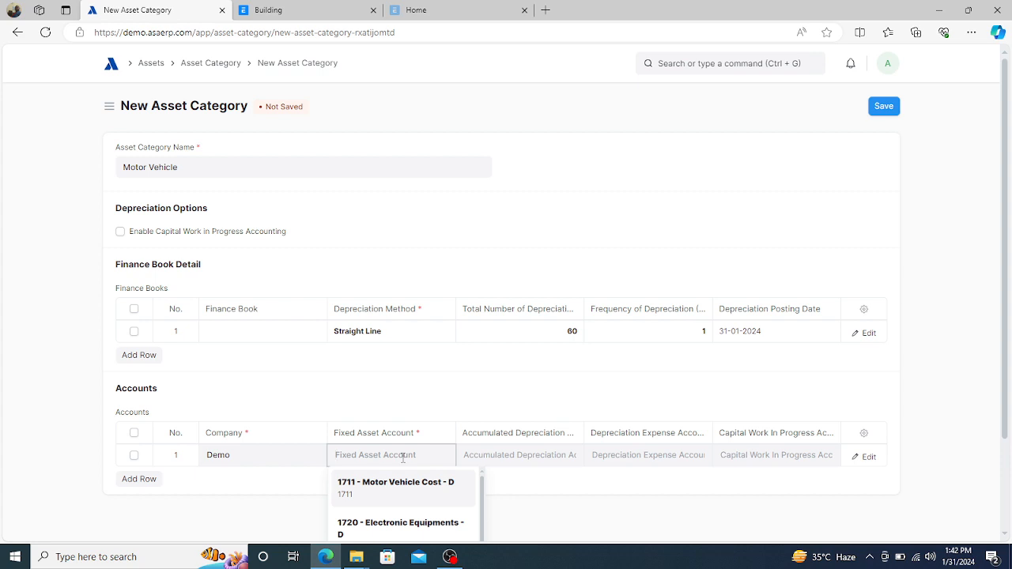
left_click(398, 484)
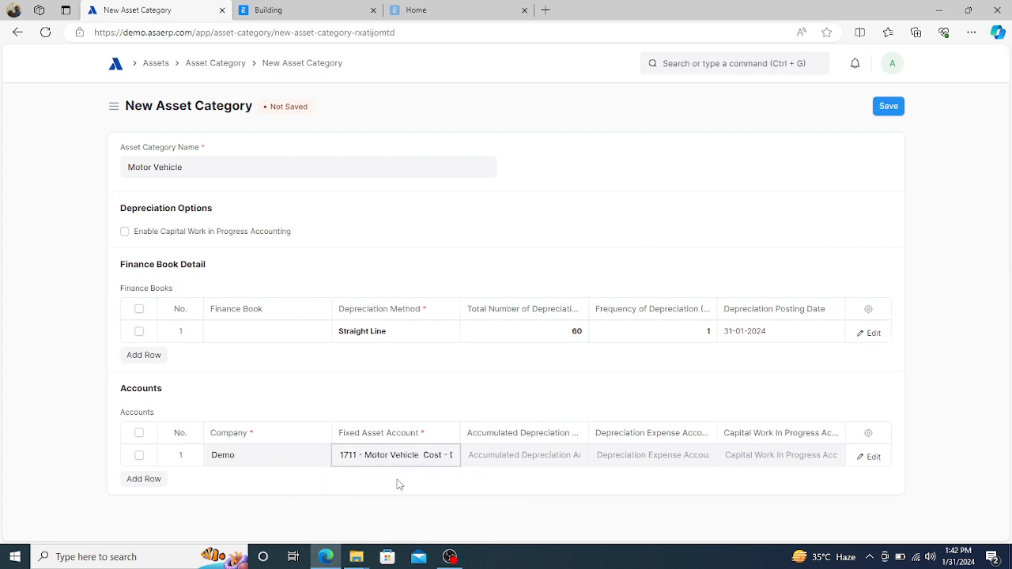
left_click(523, 454)
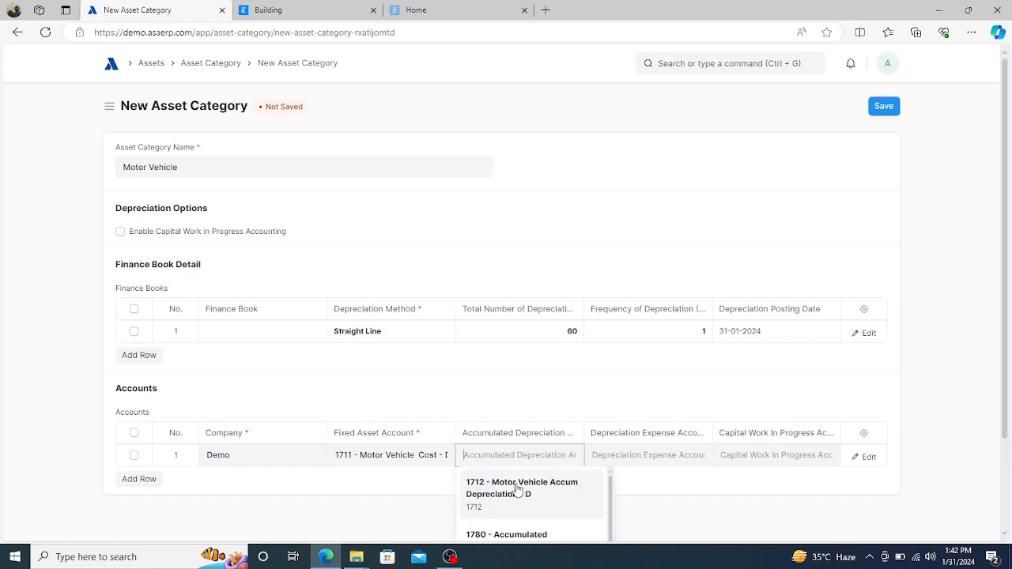
left_click(512, 488)
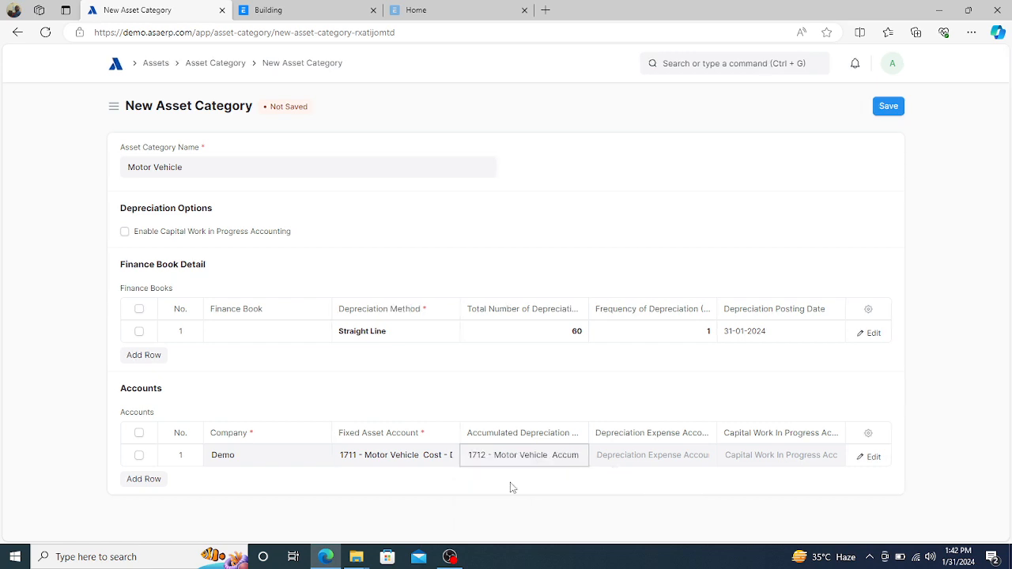
left_click(635, 454)
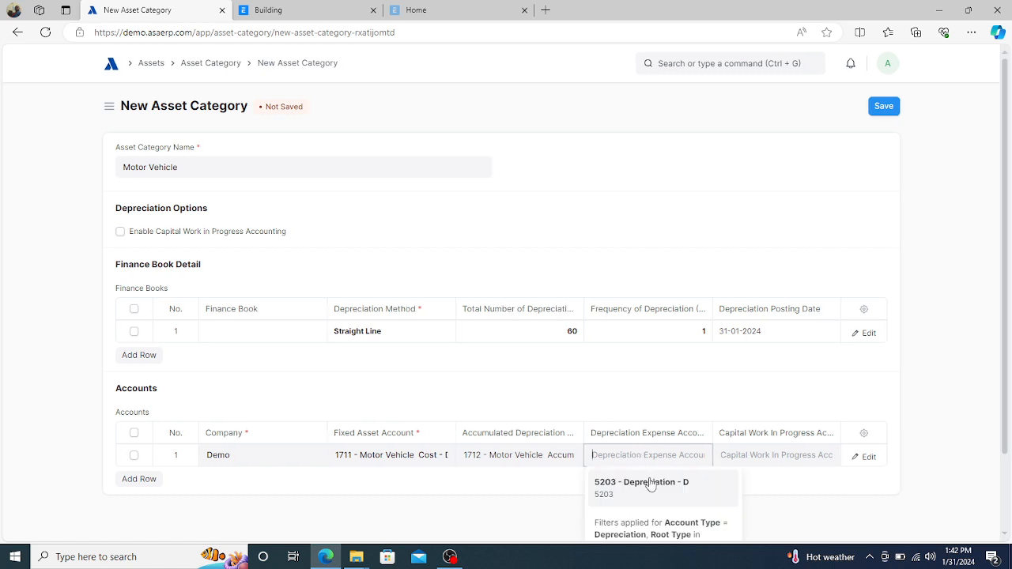
left_click(645, 480)
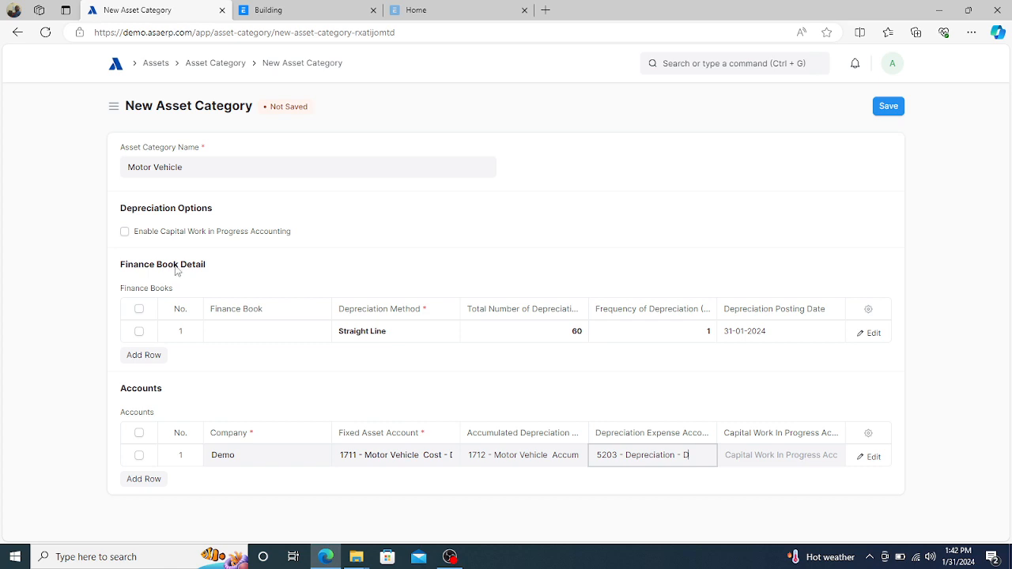
- Review the finance book row, keeping Straight Line and checking the frequency value
left_click(412, 336)
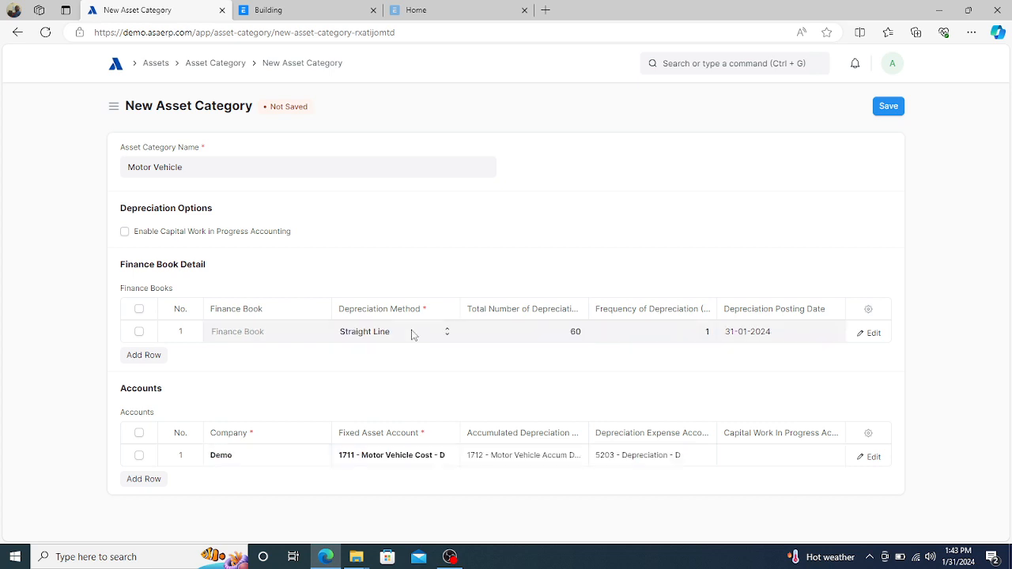
left_click(412, 335)
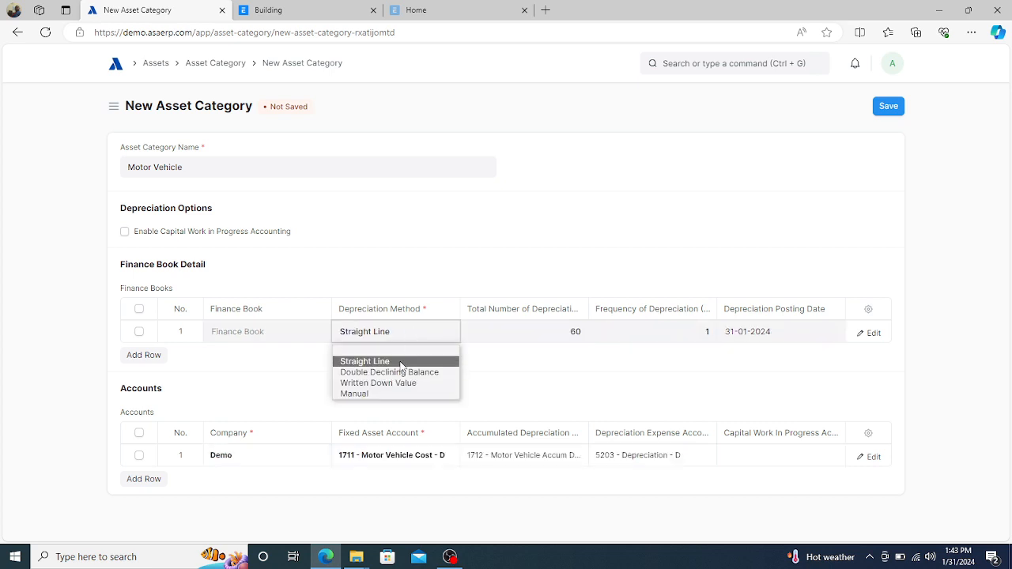
left_click(401, 365)
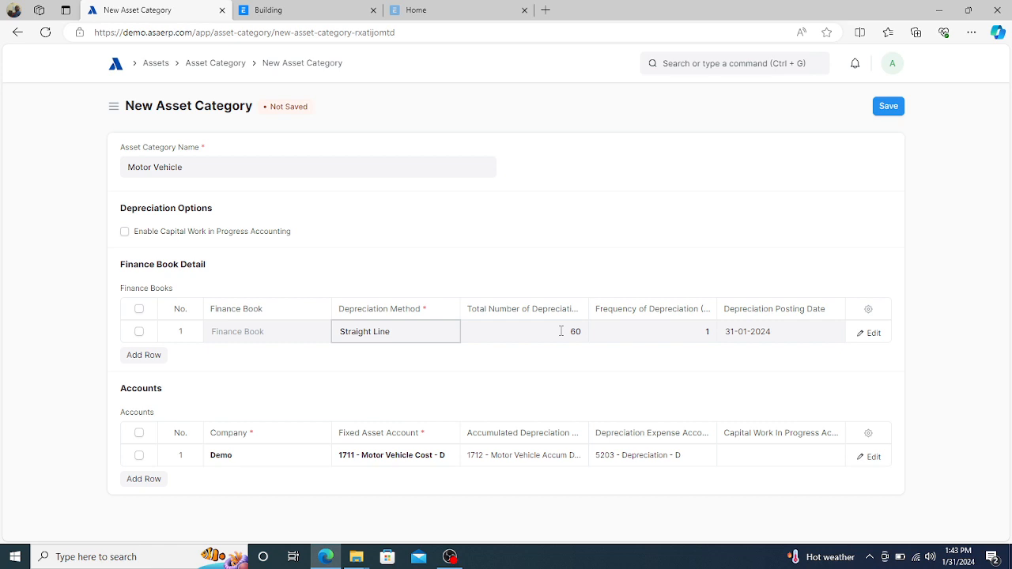
left_click(669, 335)
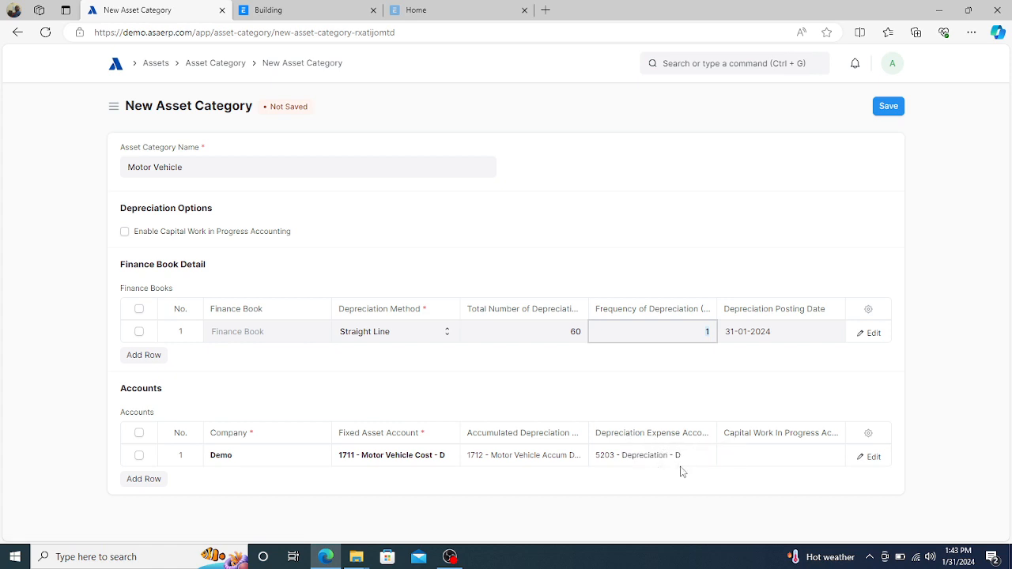
- Save the Motor Vehicle category with its finance book and accounts rows
left_click(886, 108)
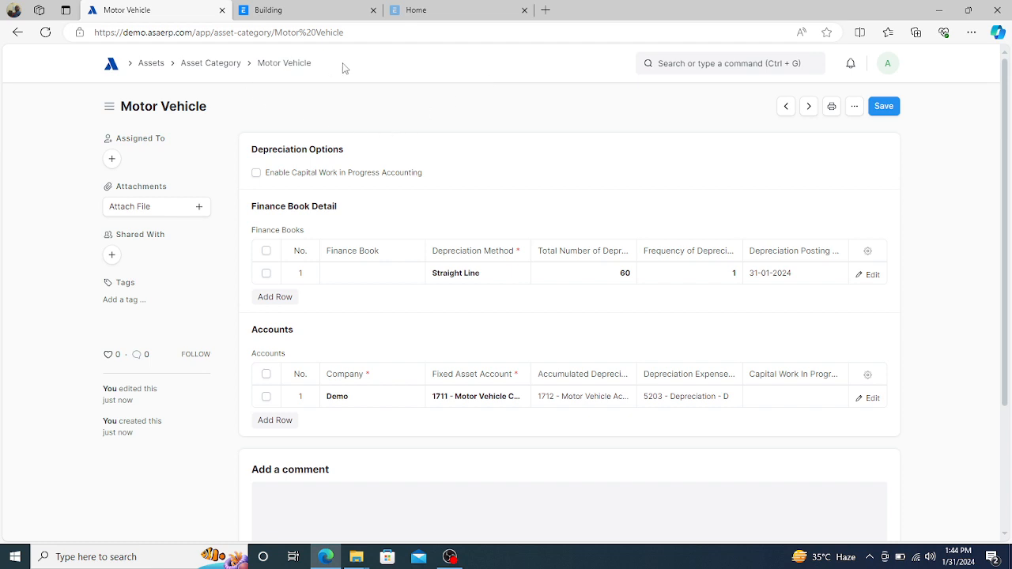
- Search 'item group', switch the Item Group list to Tree view, and select All Item Groups
left_click(668, 63)
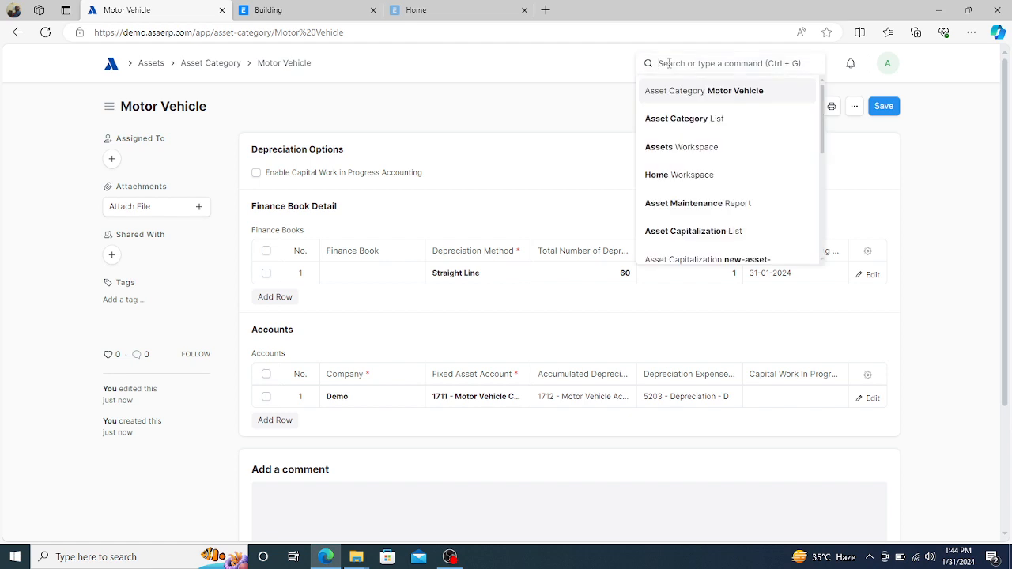
type("item")
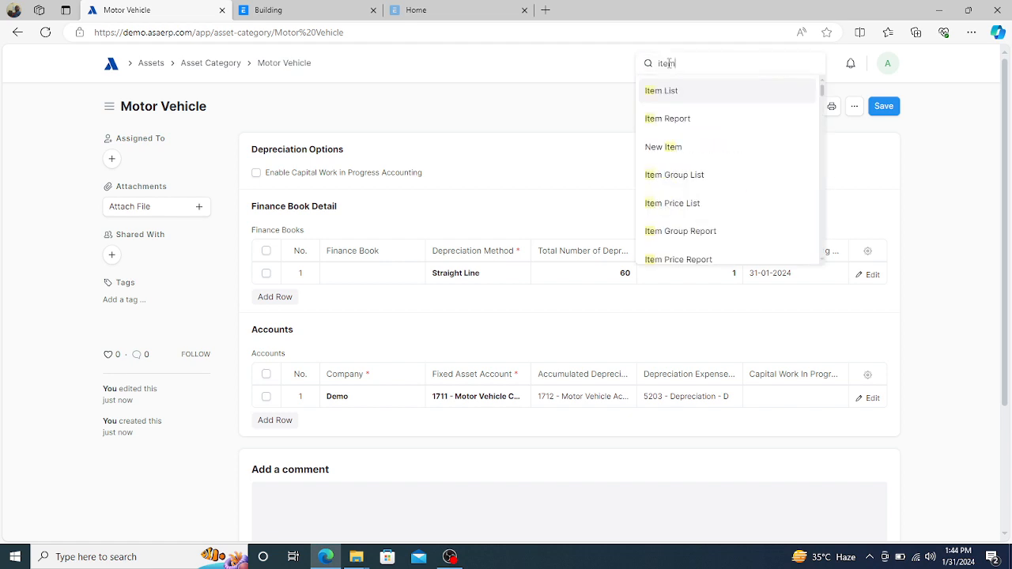
type(" group")
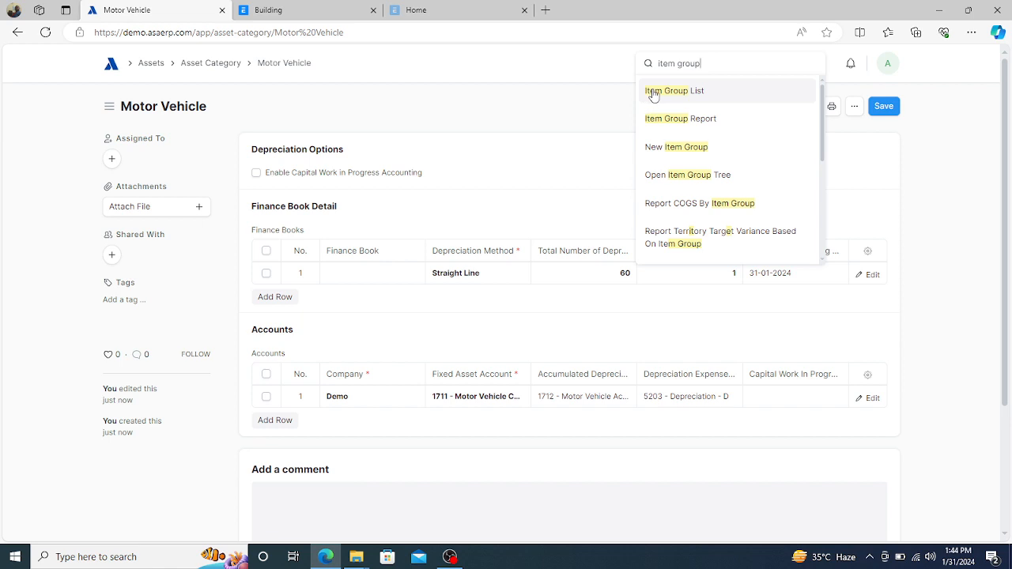
left_click(653, 91)
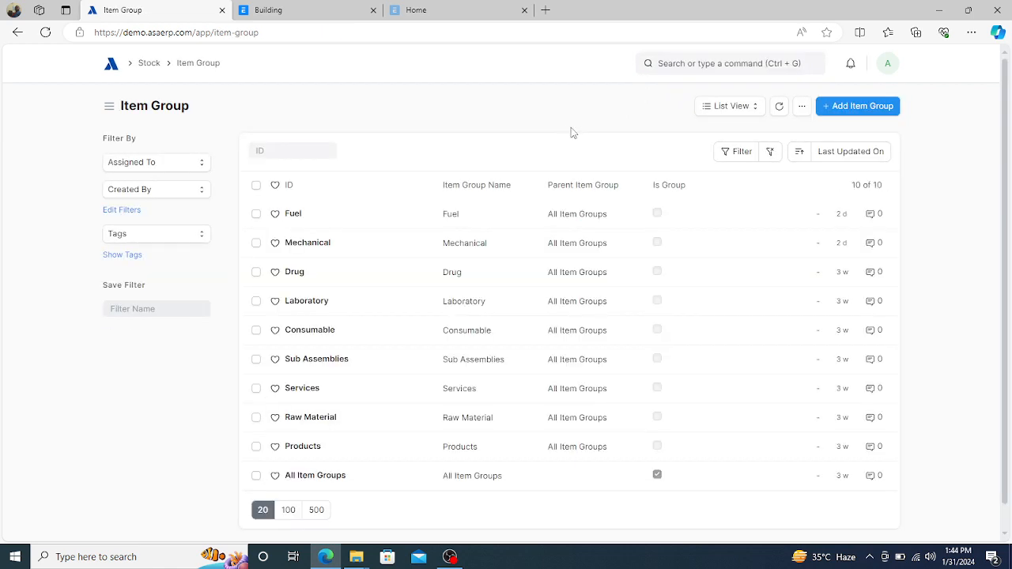
left_click(727, 110)
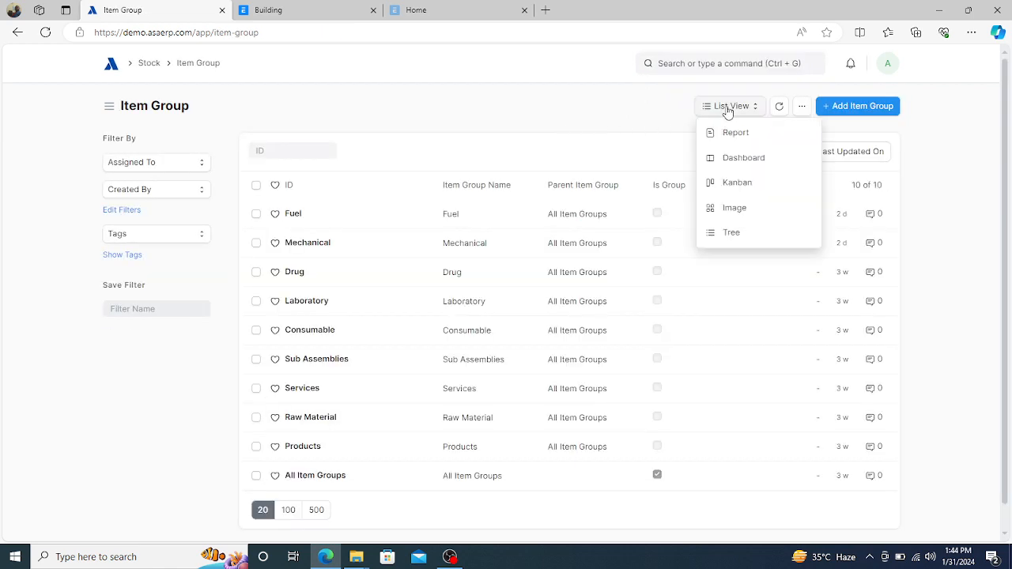
left_click(732, 234)
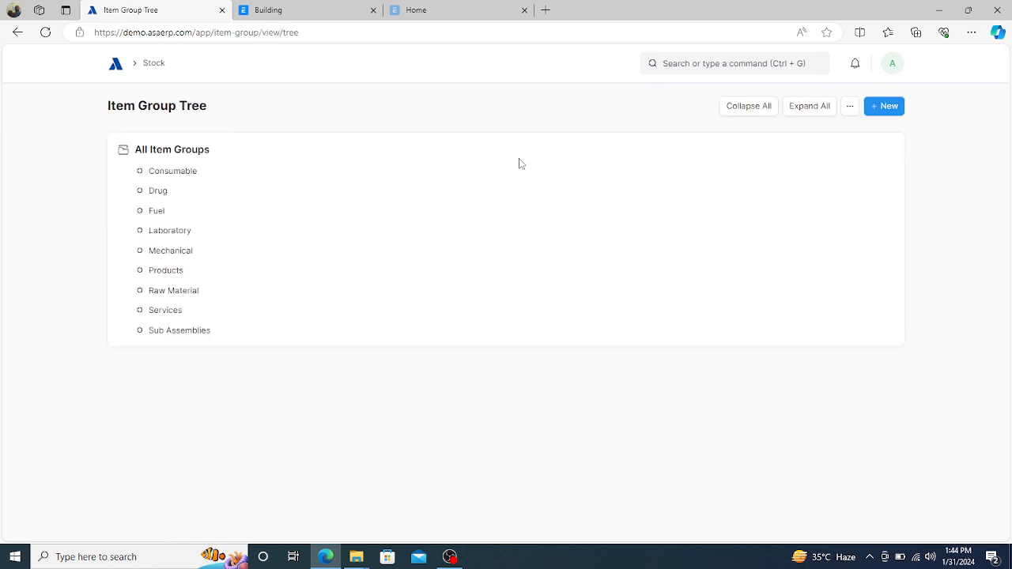
left_click(161, 154)
- Add a child item group 'Fixed Asset' under All Item Groups
left_click(245, 155)
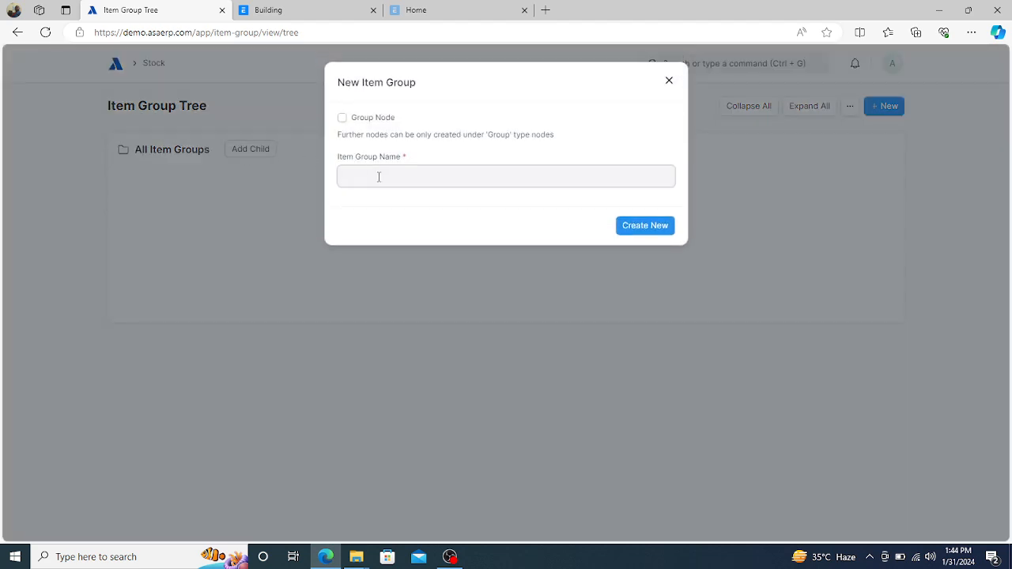
type("Fixed Asset")
left_click(646, 228)
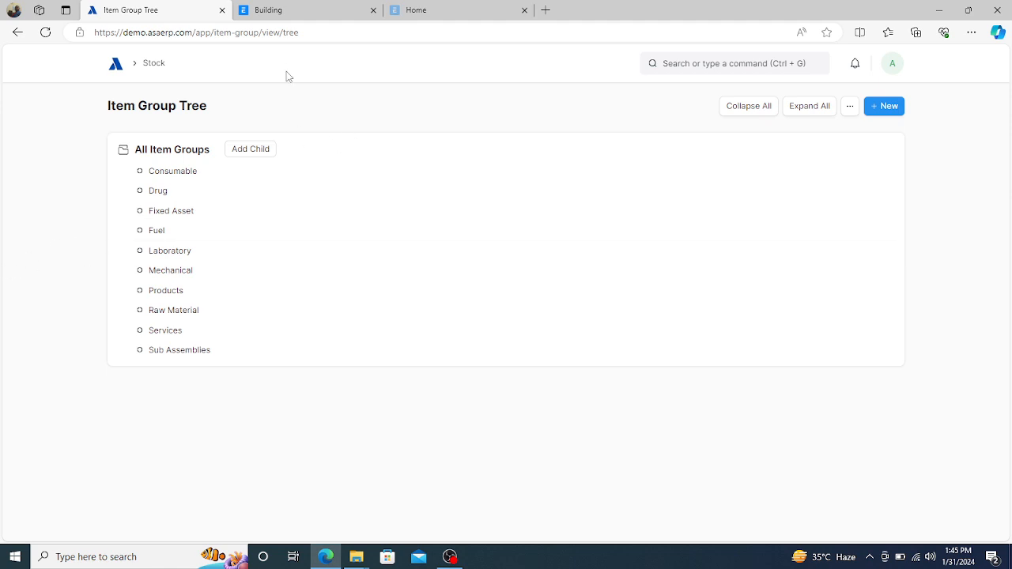
left_click(116, 68)
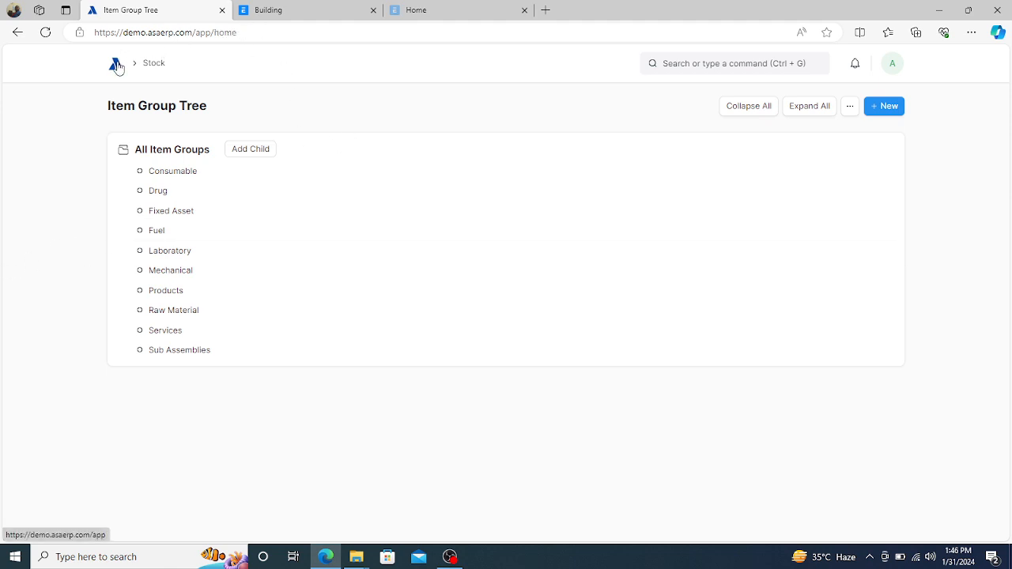
- Search for 'Item list' and open the Item List
left_click(661, 63)
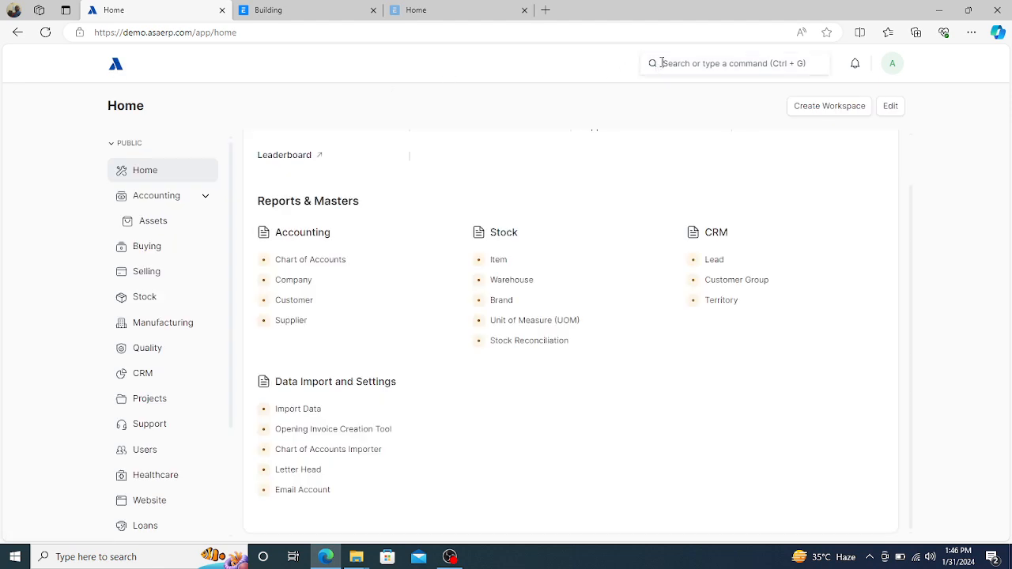
type("Item")
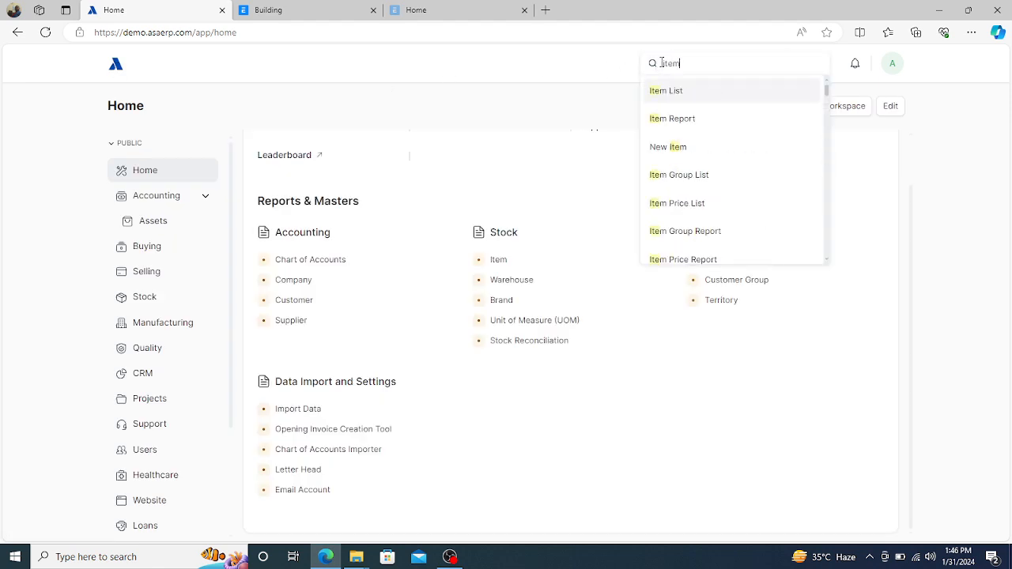
type(" k")
key("BackSpace")
type("lis")
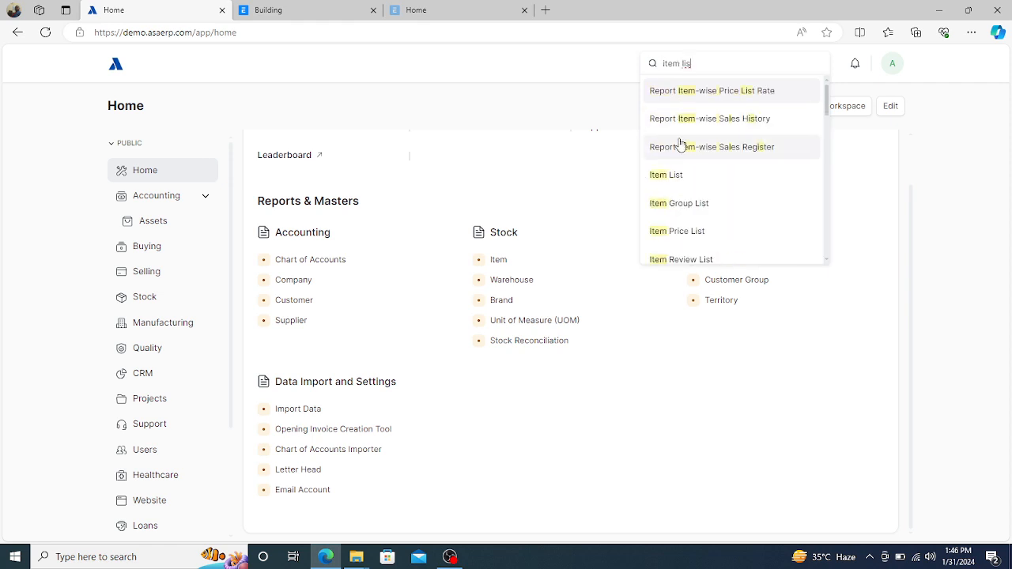
left_click(664, 176)
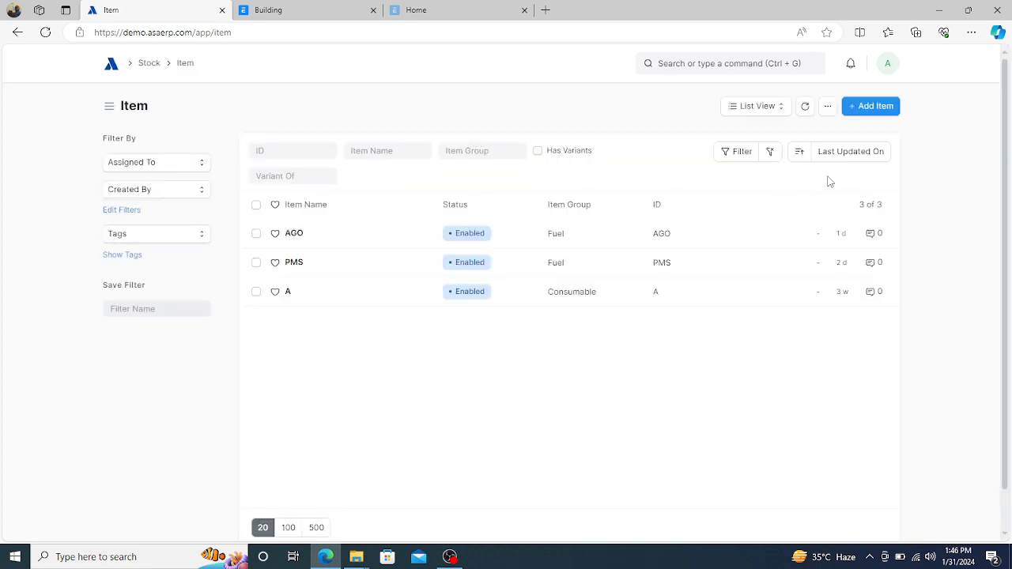
- Add item Car (code and name) in Fixed Asset group, Maintain Stock off, then open the full form
left_click(873, 106)
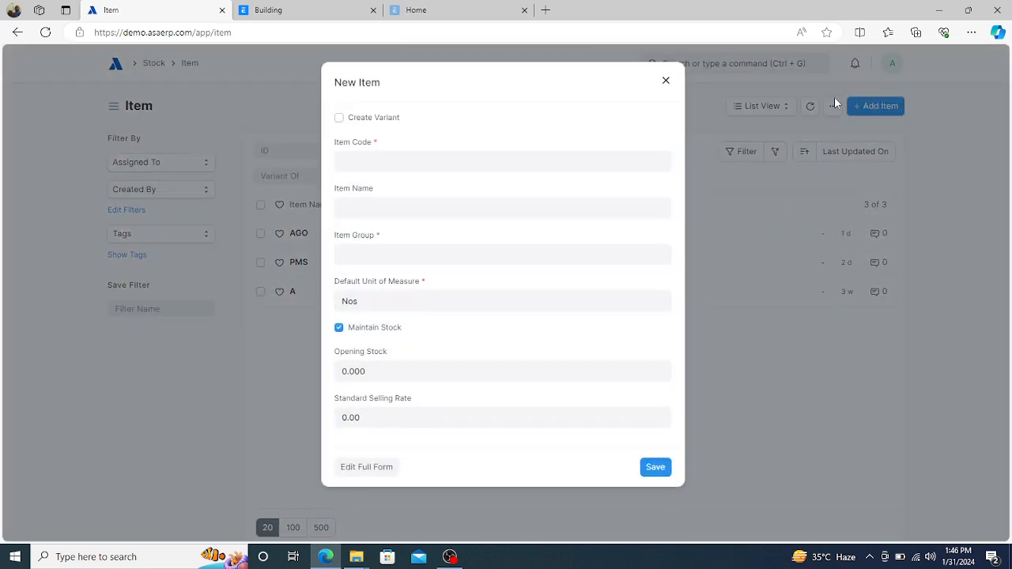
left_click(487, 156)
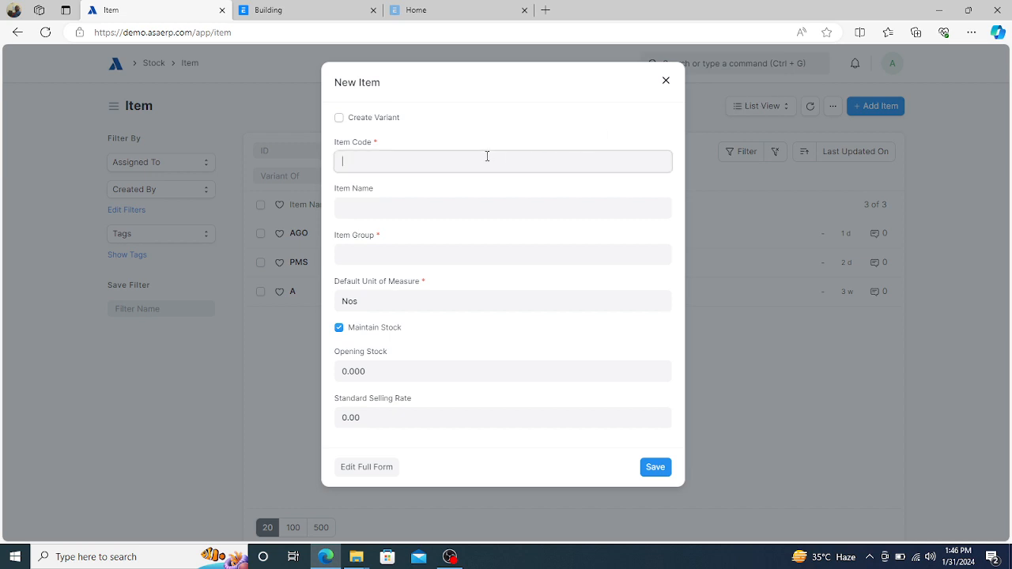
type("Car")
left_click(399, 206)
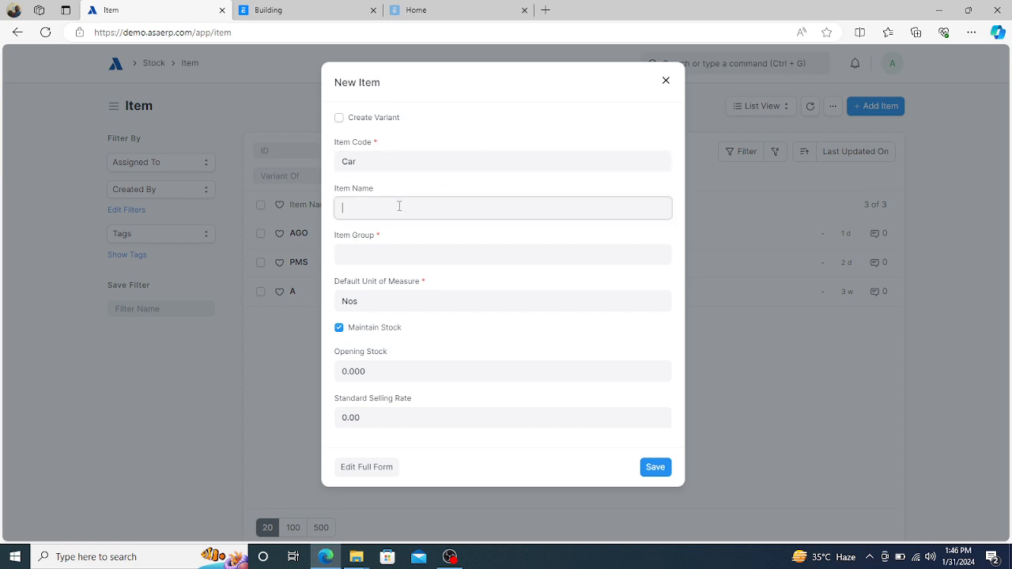
type("Car")
left_click(371, 255)
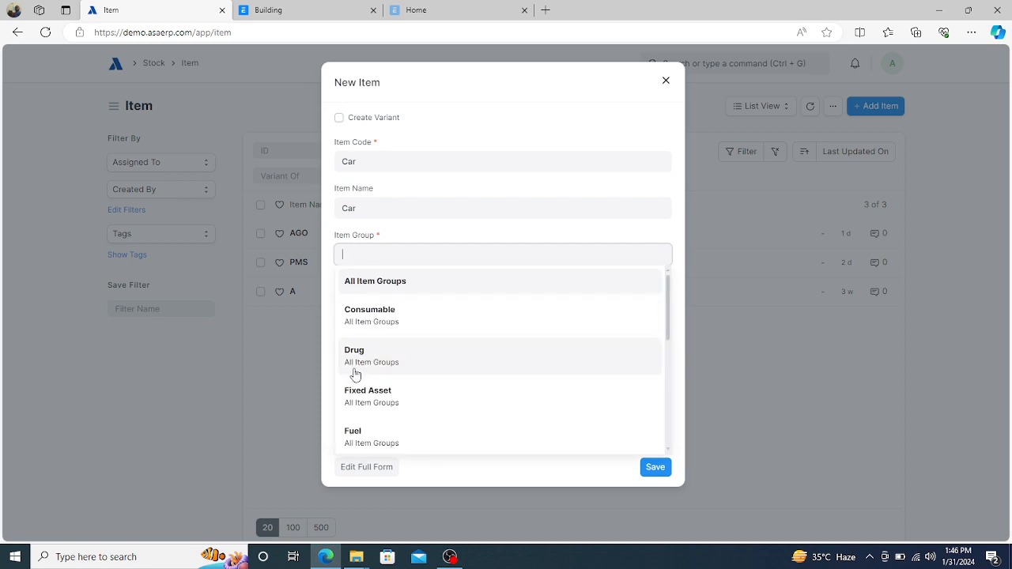
left_click(362, 394)
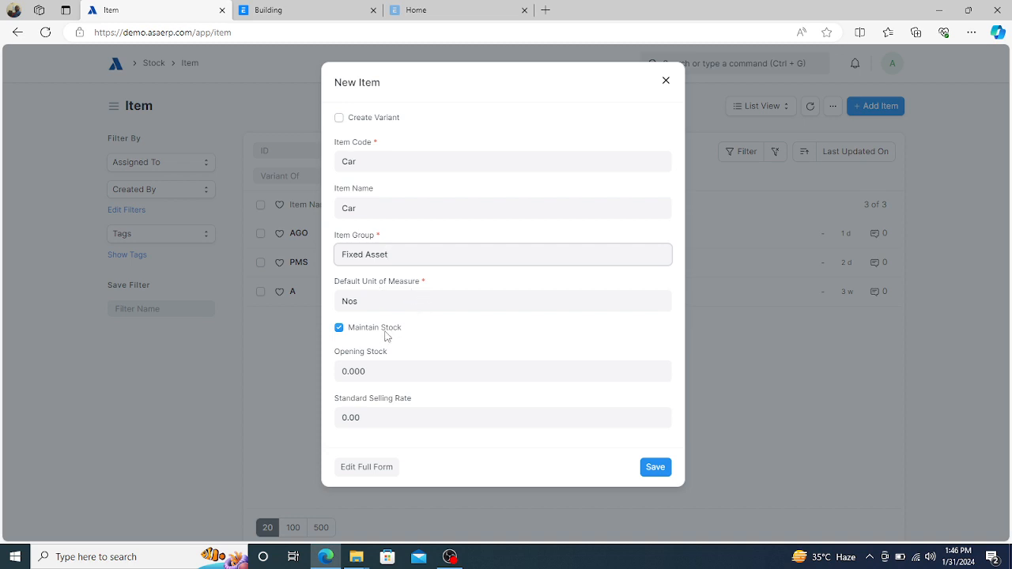
left_click(339, 328)
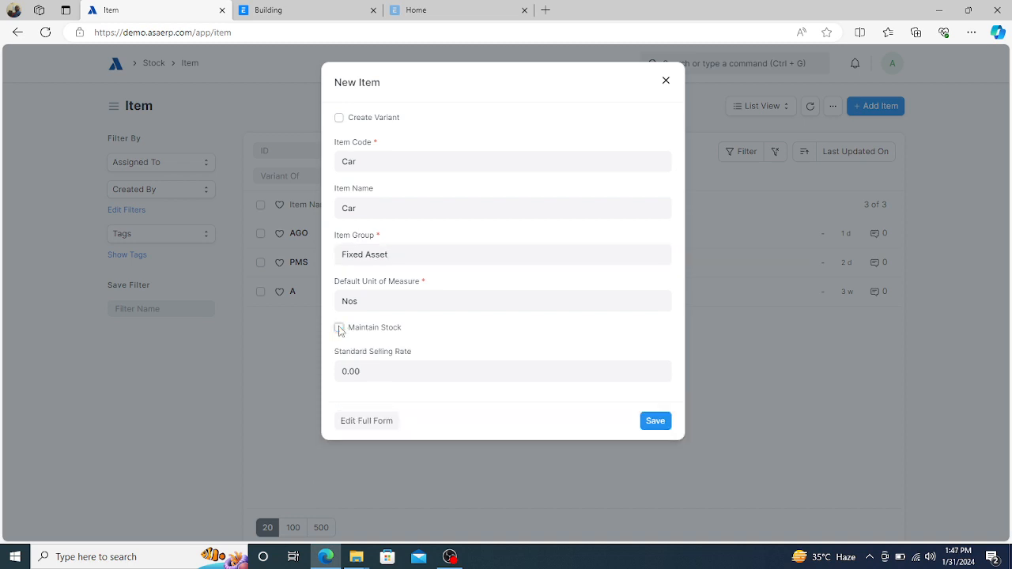
left_click(364, 421)
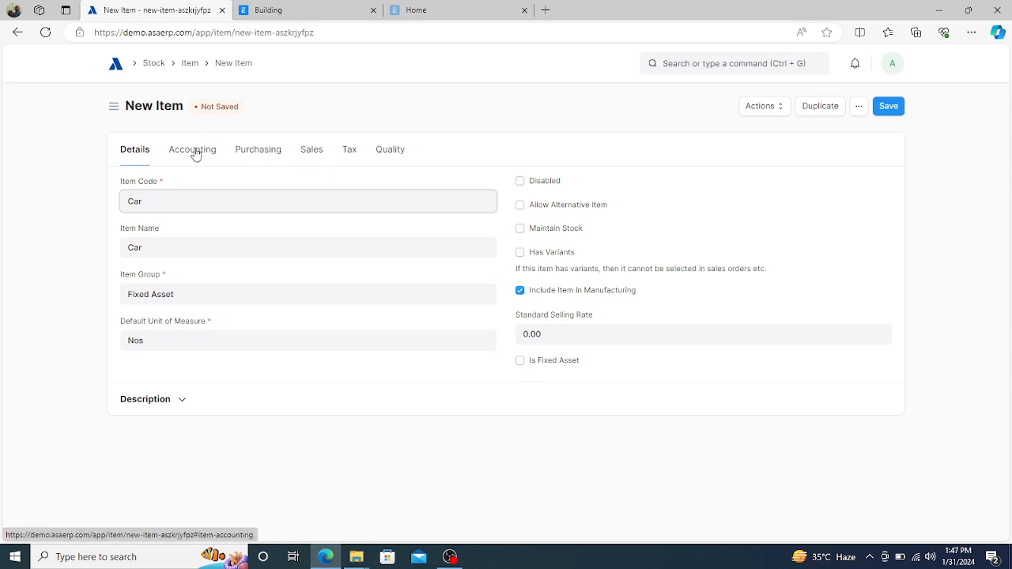
- Toggle Maintain Stock and tick Is Fixed Asset on the Car item, revealing Asset Category
left_click(519, 233)
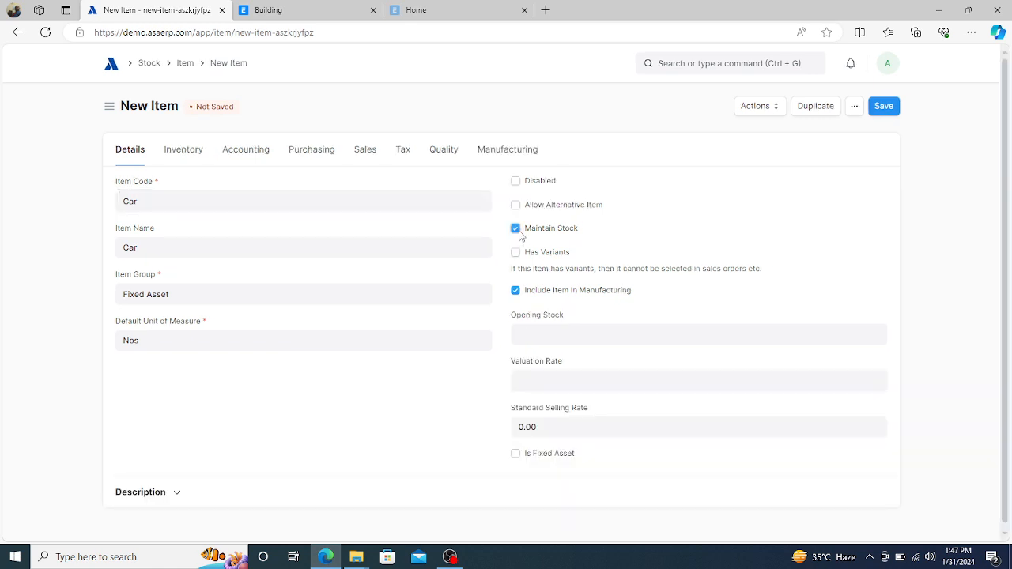
left_click(520, 232)
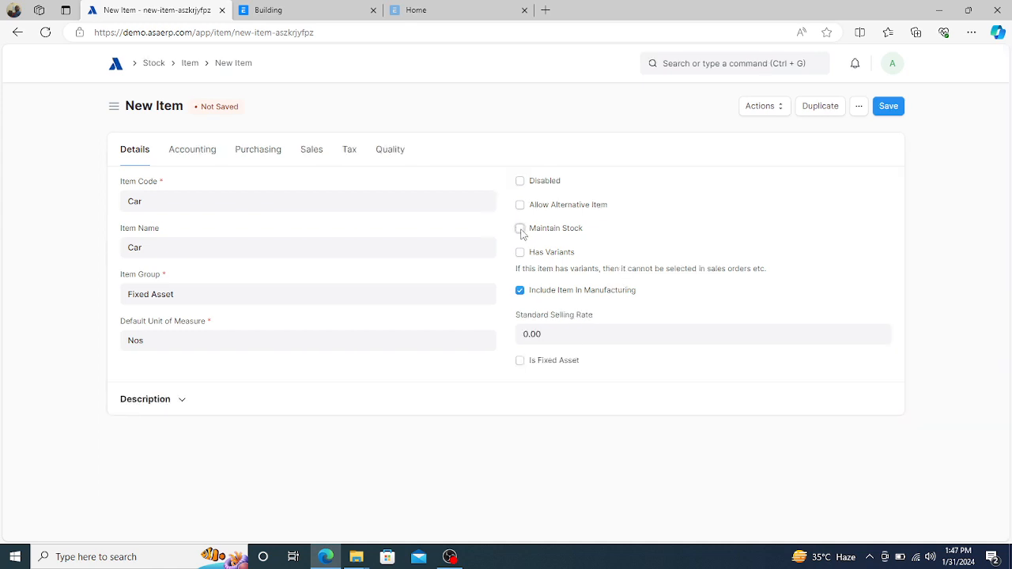
left_click(520, 230)
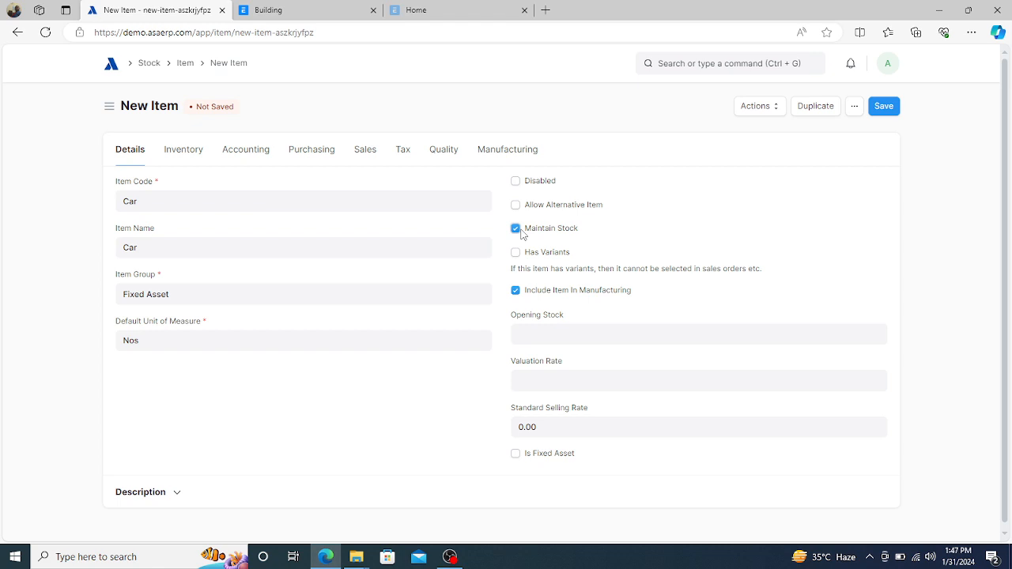
left_click(515, 455)
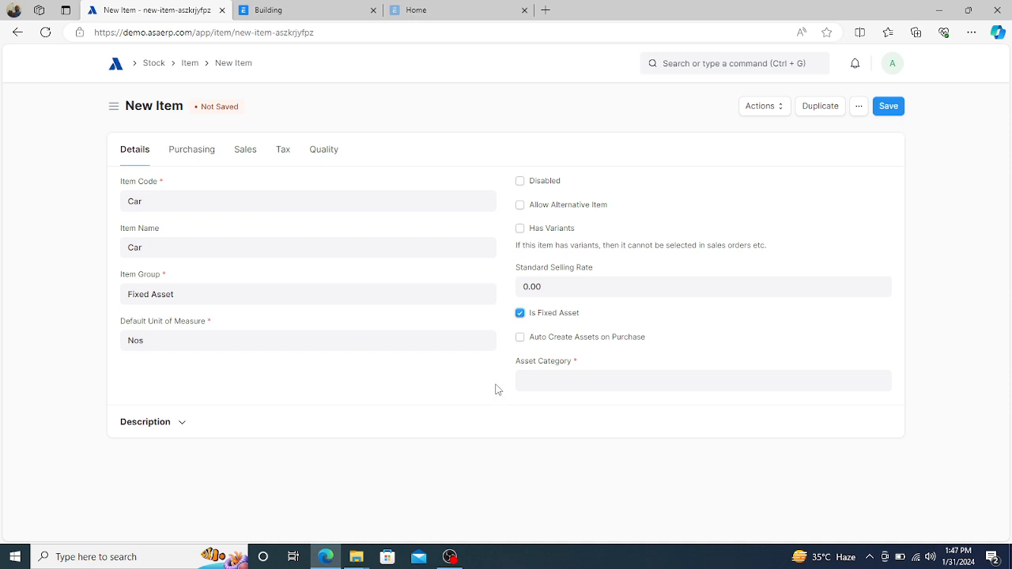
left_click(520, 314)
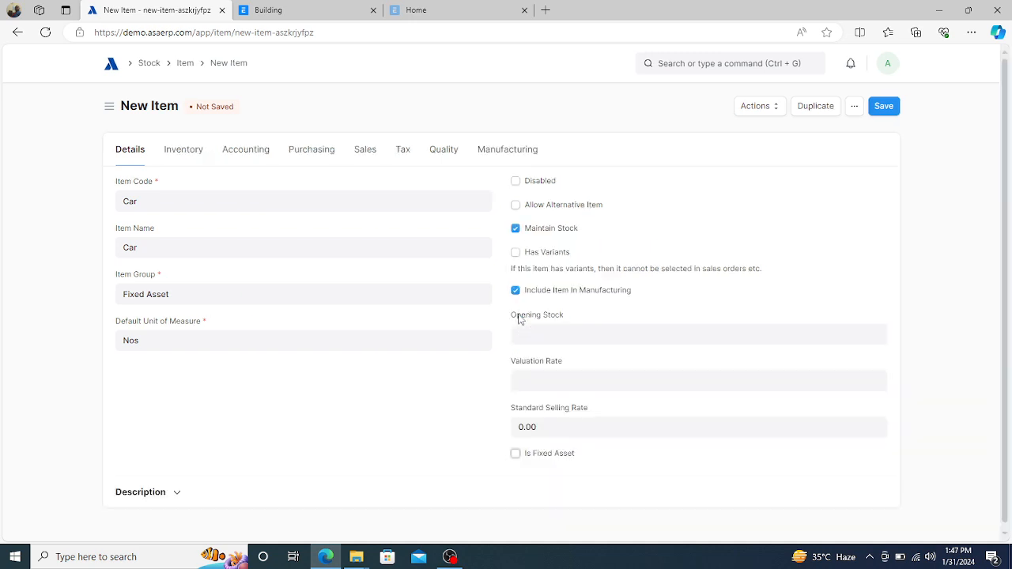
left_click(517, 230)
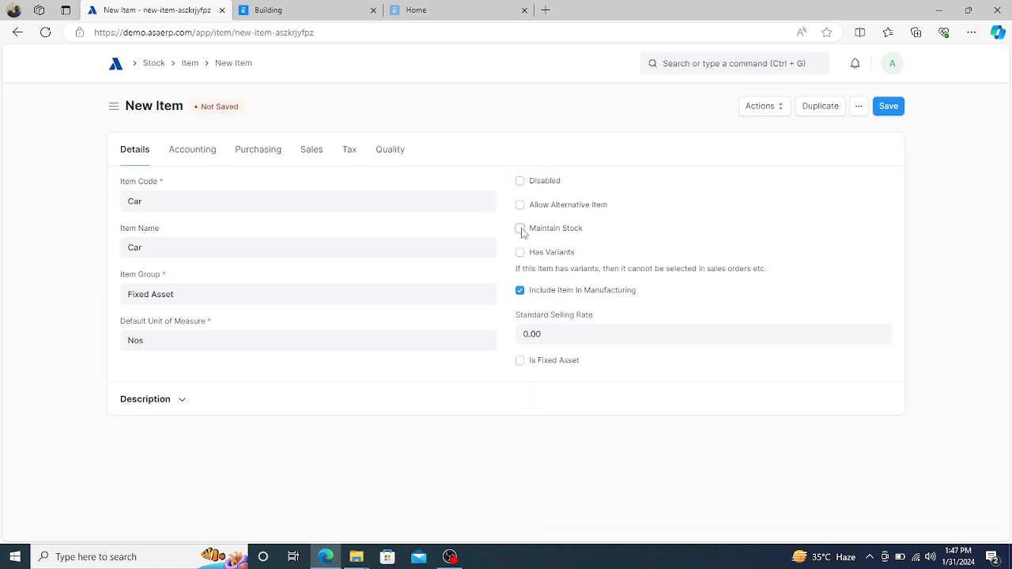
left_click(521, 229)
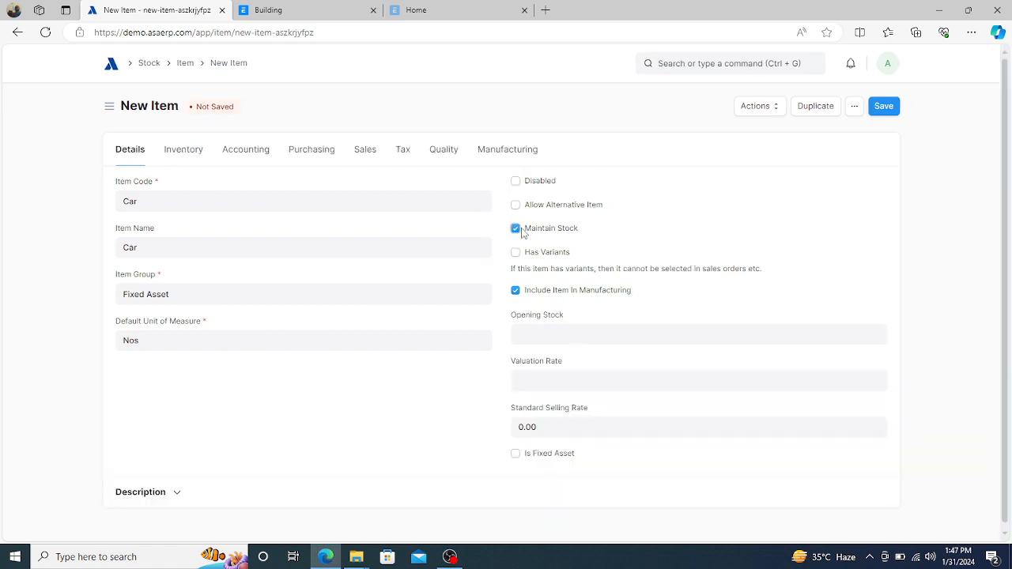
left_click(516, 455)
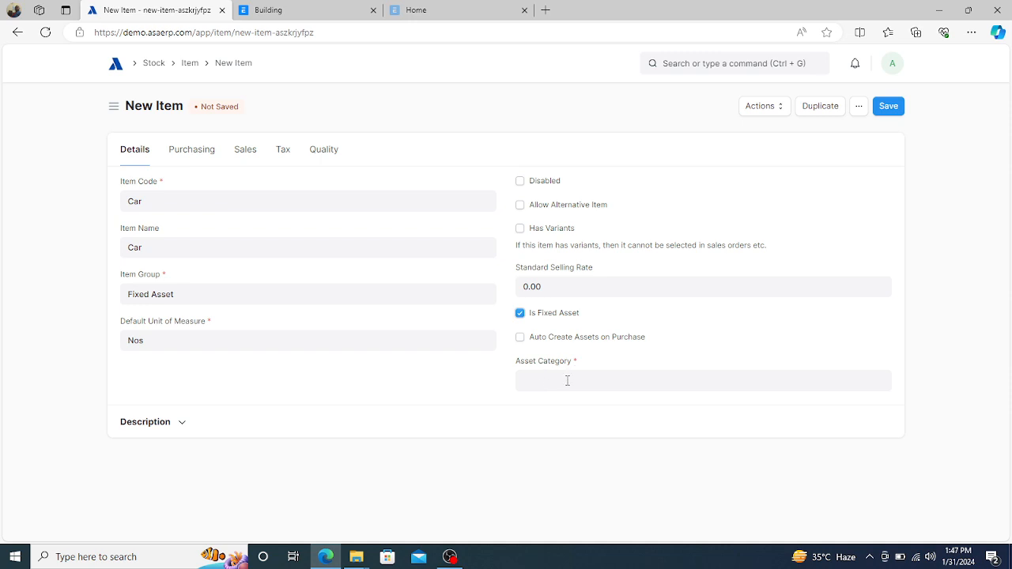
- Set the Car item's Asset Category to Motor Vehicle, keep Is Fixed Asset ticked, and save
left_click(567, 381)
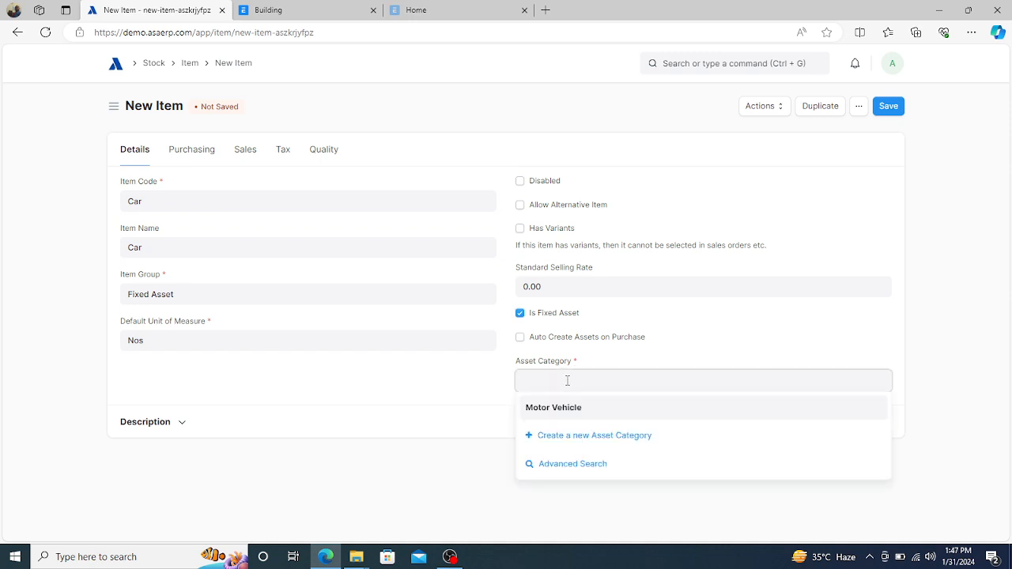
left_click(546, 409)
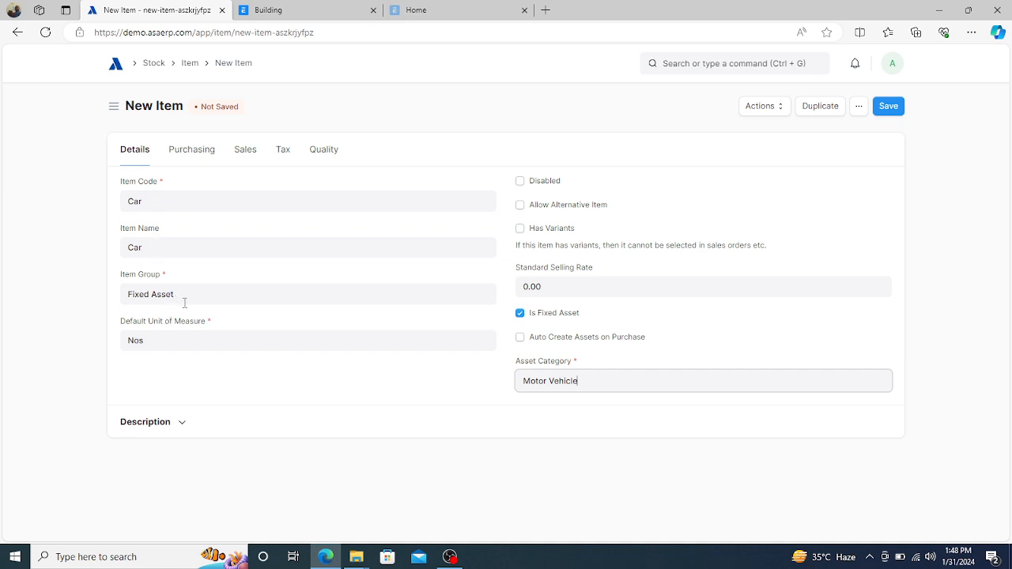
left_click(521, 314)
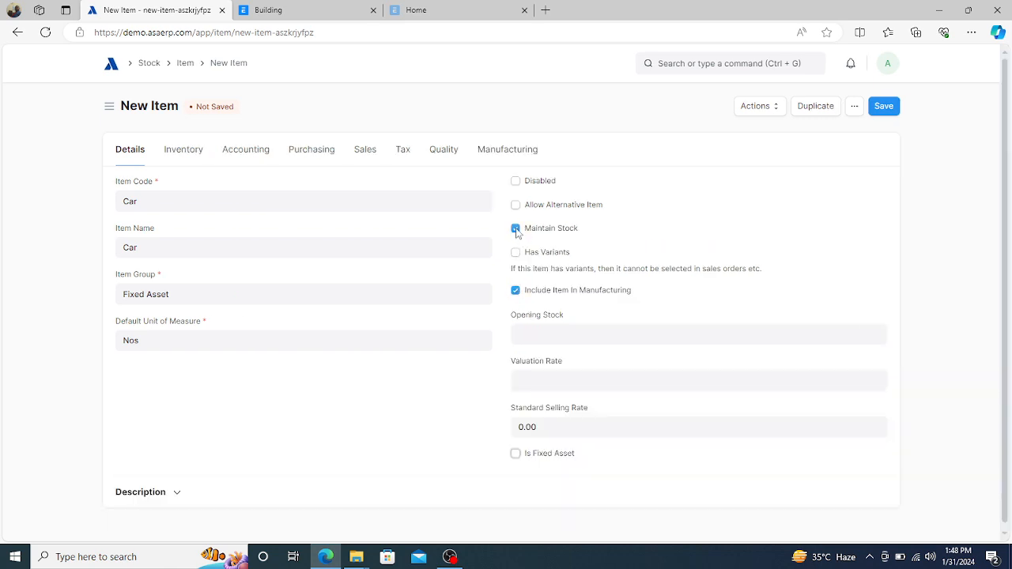
left_click(516, 230)
left_click(516, 230)
left_click(516, 455)
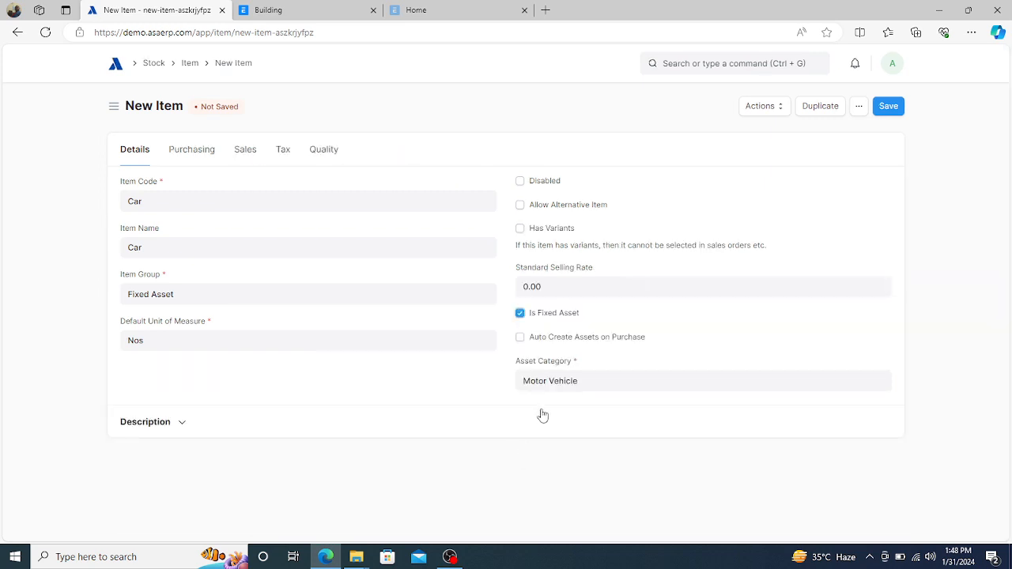
left_click(602, 378)
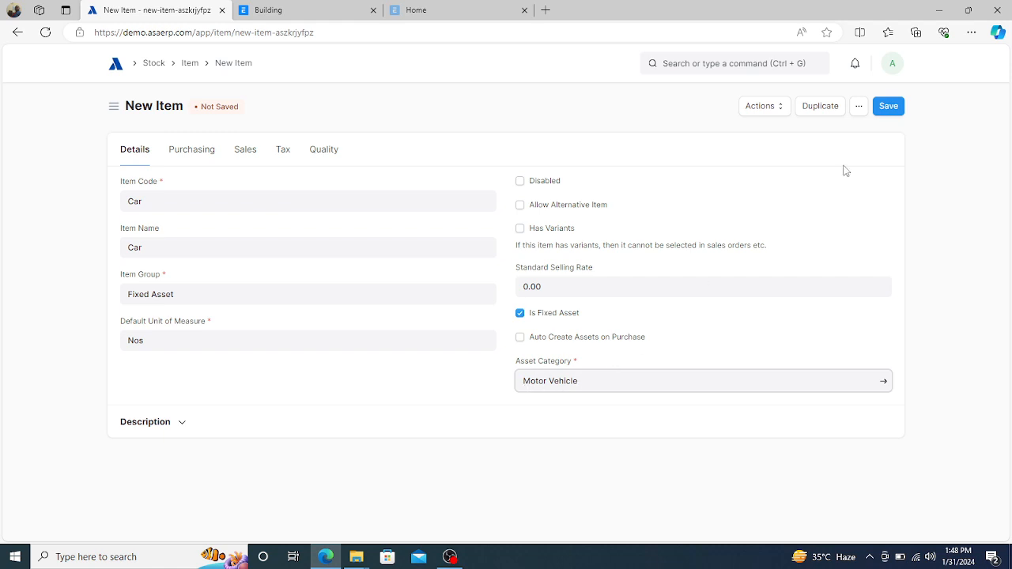
left_click(890, 108)
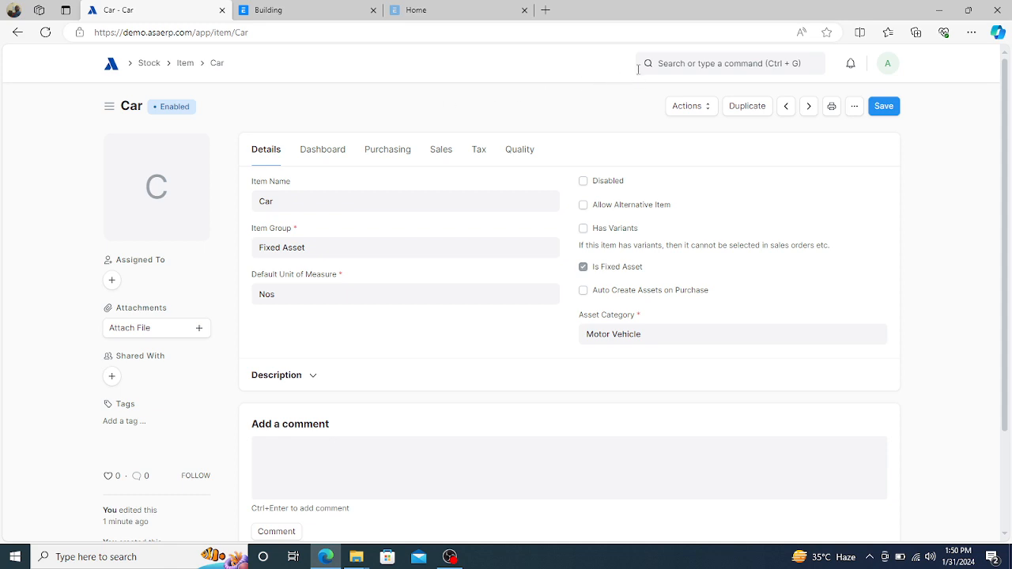
- Search 'purchase inv' and add a new invoice from the Purchase Invoice list
left_click(682, 67)
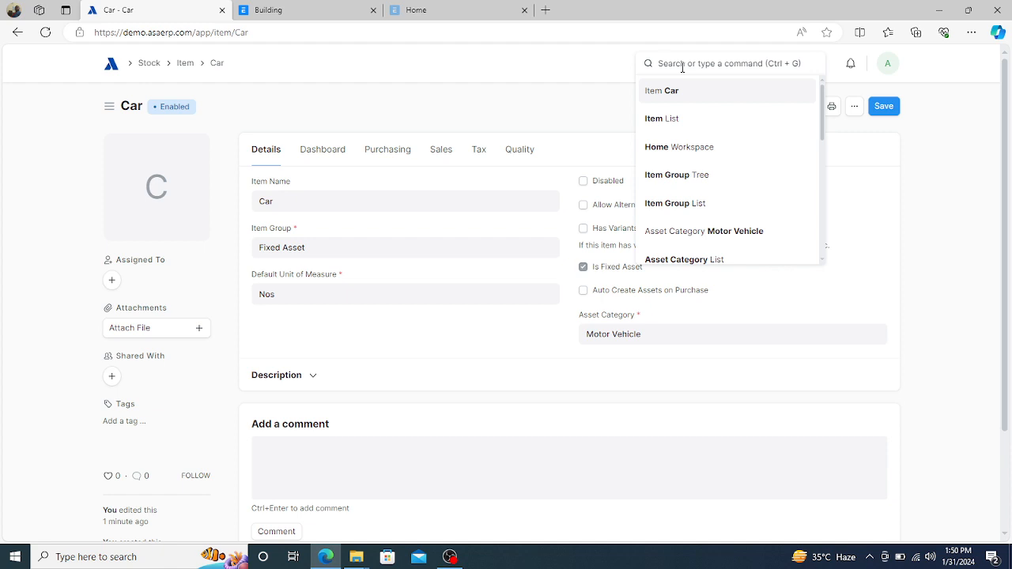
type("purchas")
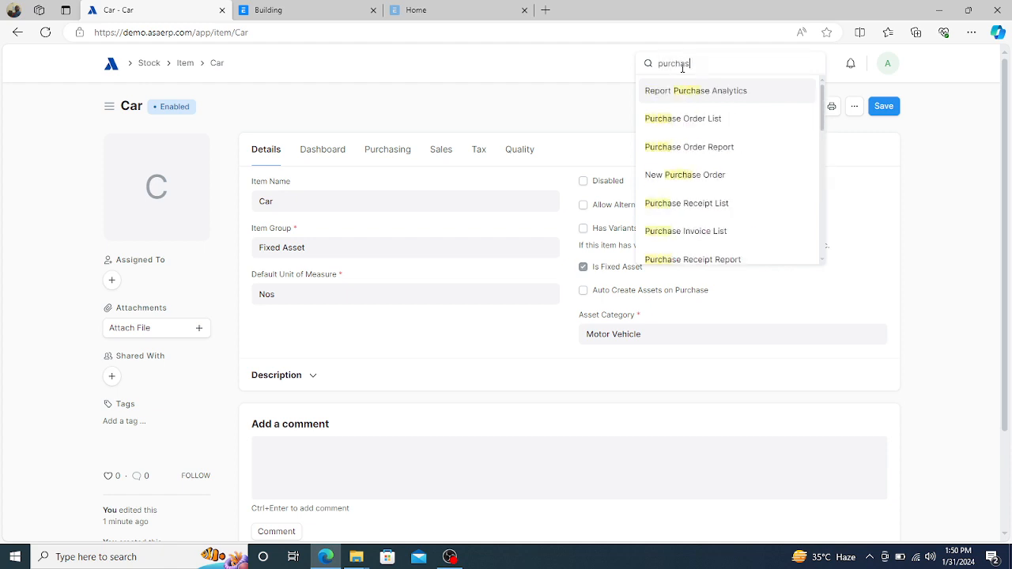
type("e inv")
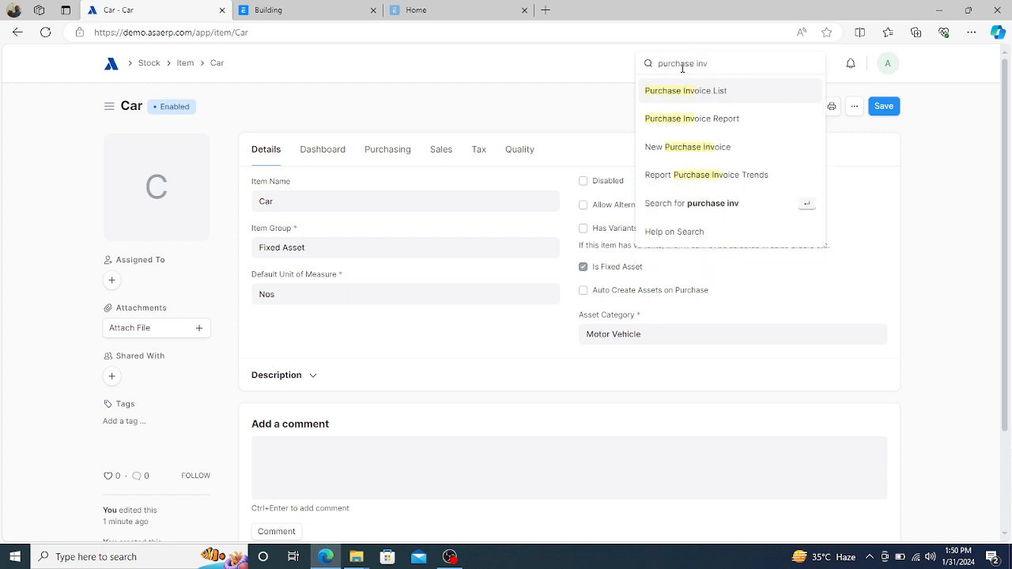
left_click(680, 90)
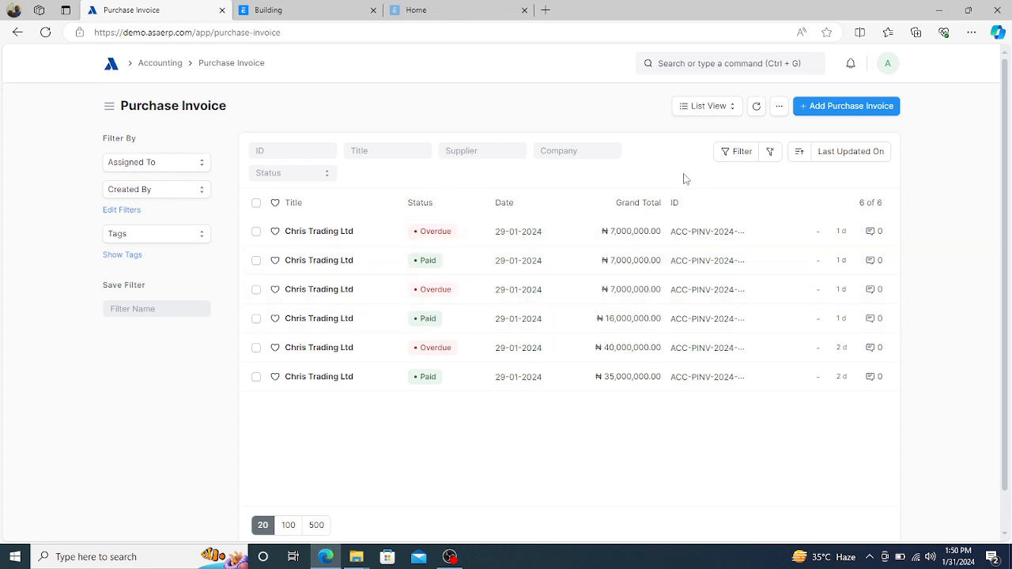
left_click(839, 106)
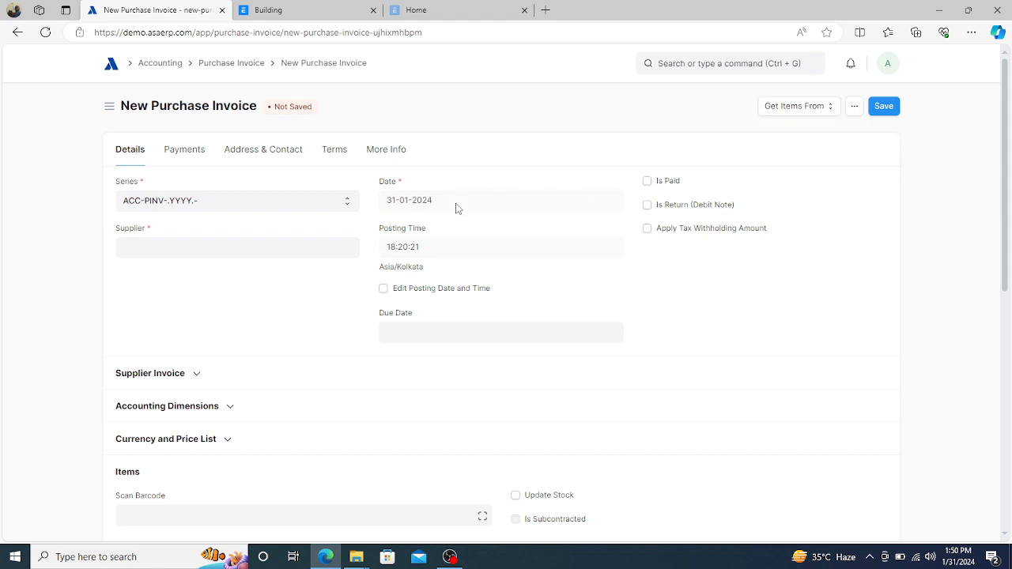
- Enable posting date editing, date the invoice 01-01-2024, and choose supplier Chris Trading Ltd
left_click(384, 289)
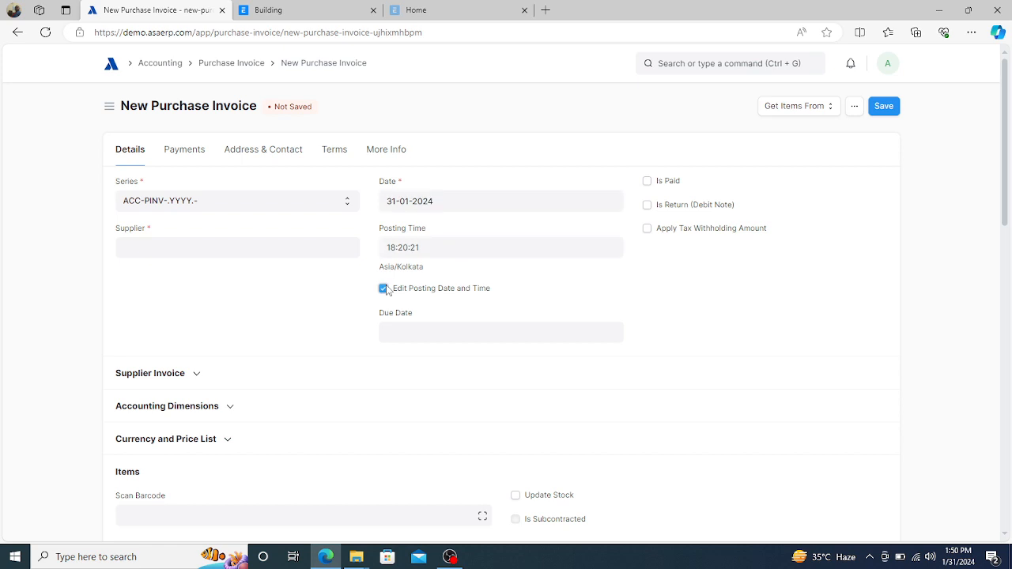
left_click(476, 206)
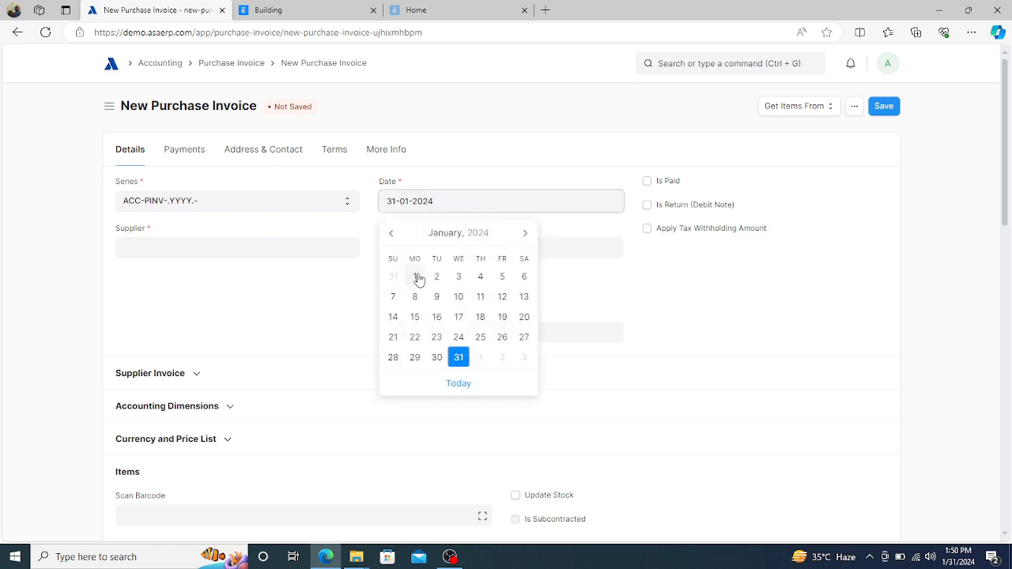
left_click(417, 279)
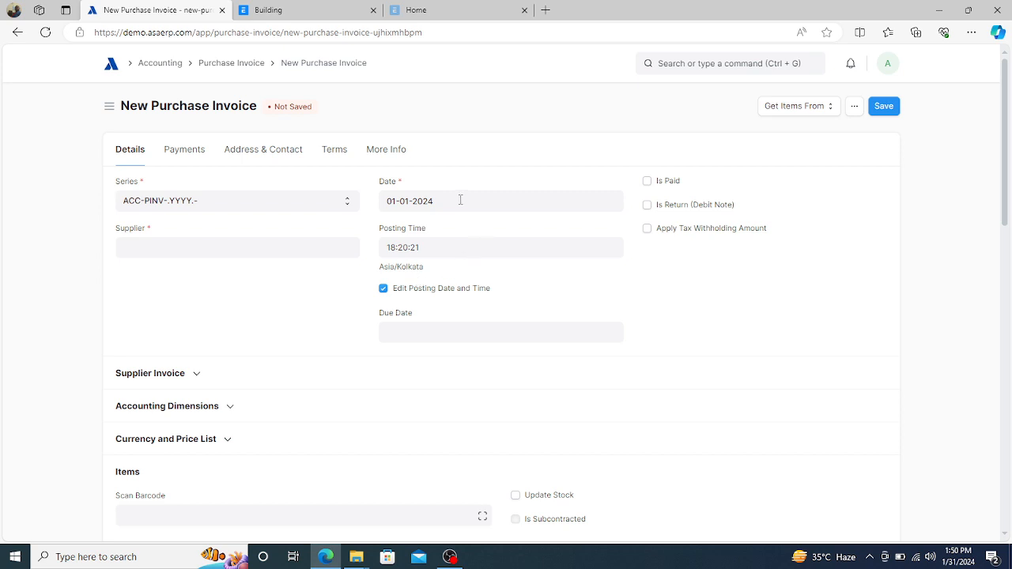
left_click(234, 249)
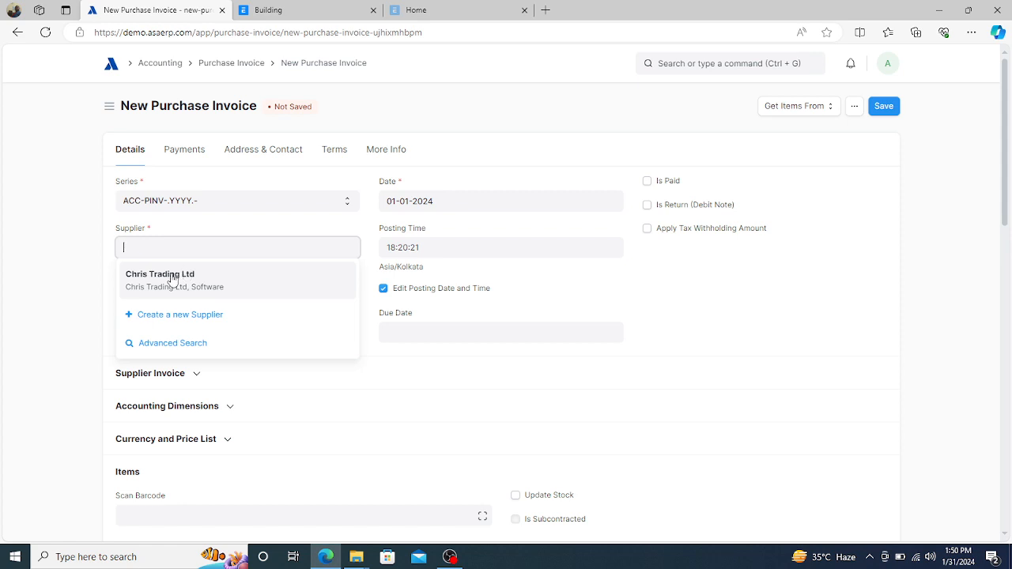
left_click(171, 277)
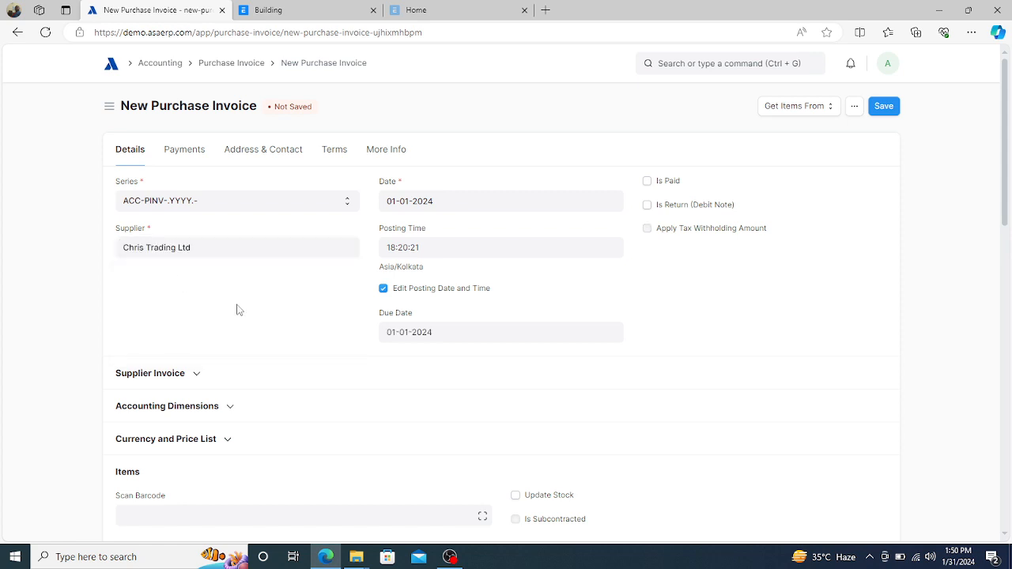
- Under Accounting Dimensions, set the invoice's Cost Center to 003 - Lagos - D
scroll(238, 310, "down", 2)
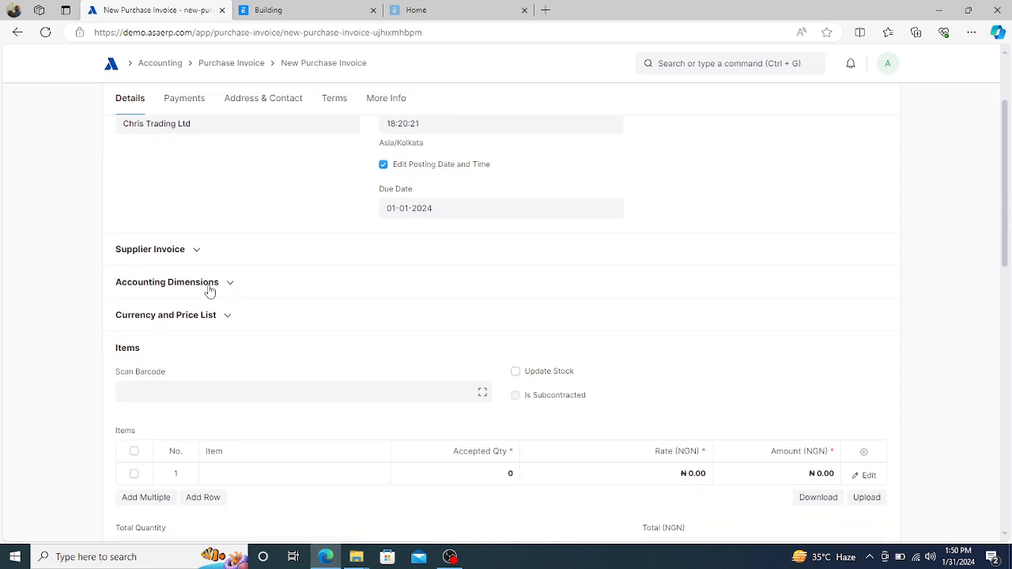
left_click(231, 287)
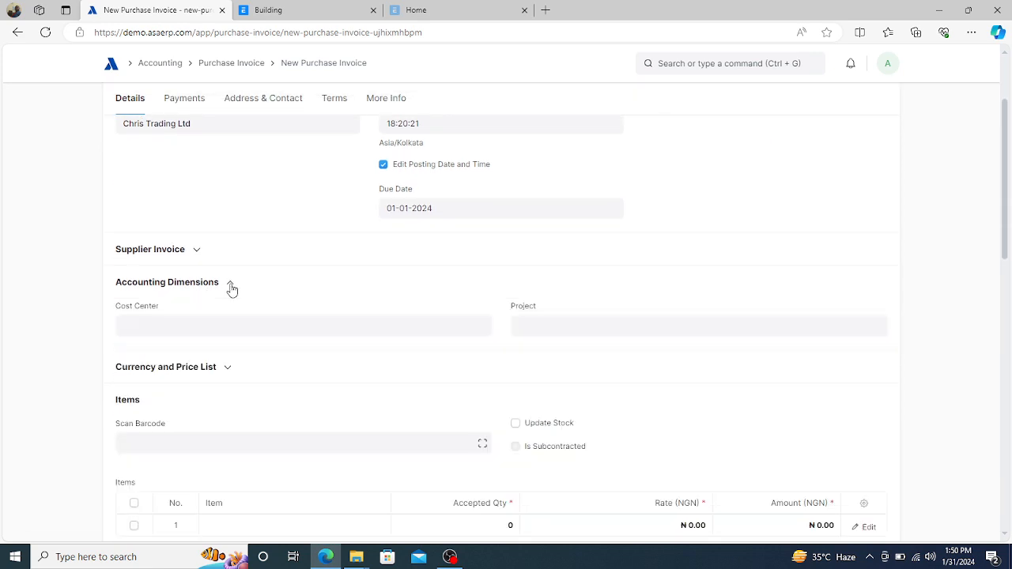
left_click(198, 327)
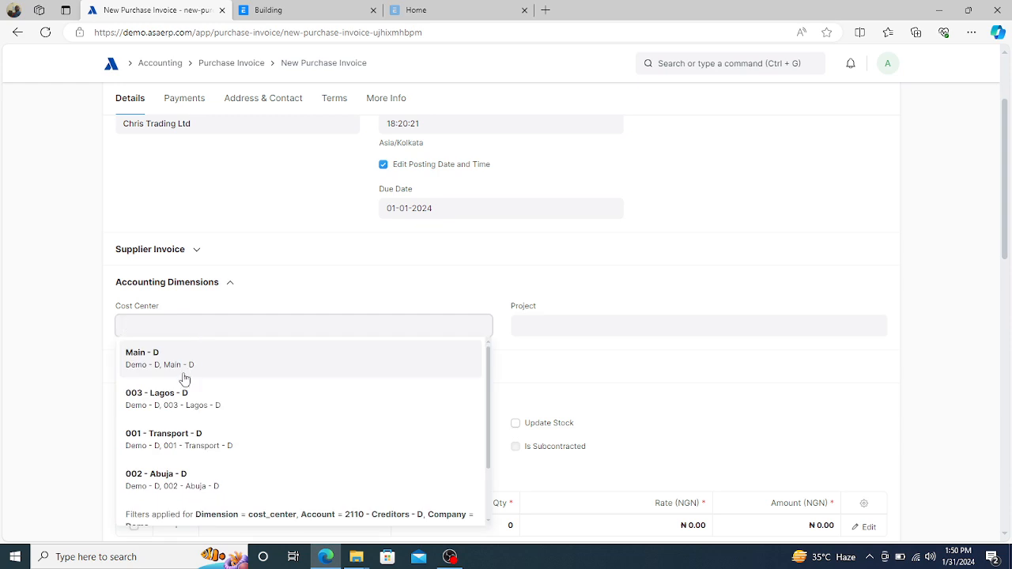
left_click(161, 395)
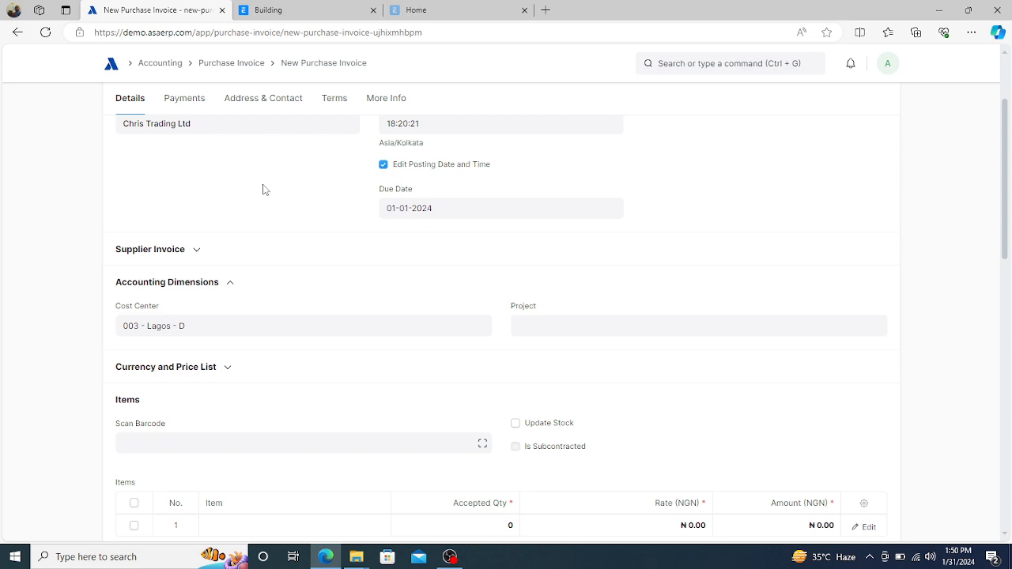
scroll(276, 200, "down", 3)
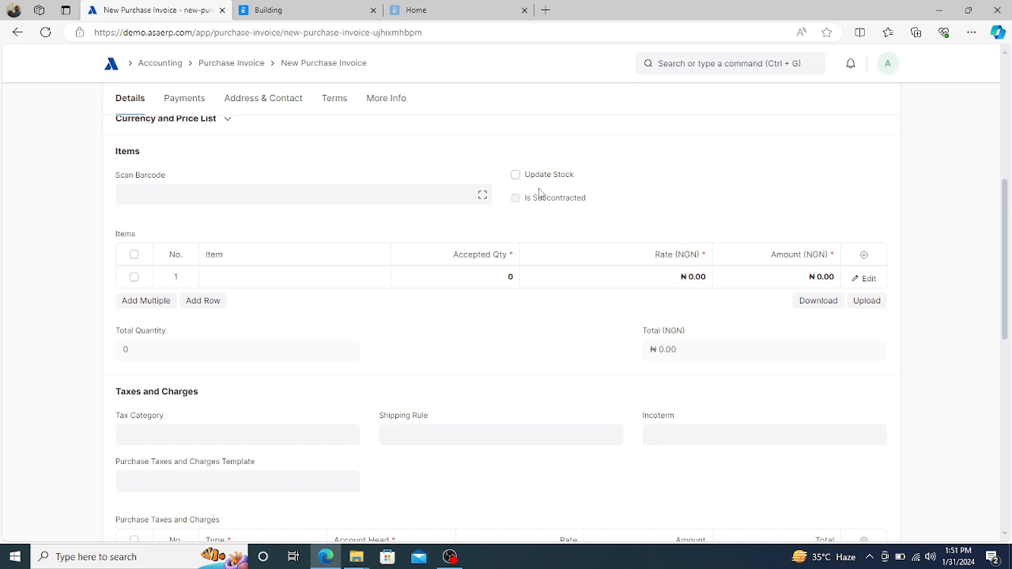
- Put item Car in the first invoice row with a rate of 2,000,000
left_click(258, 278)
type("car")
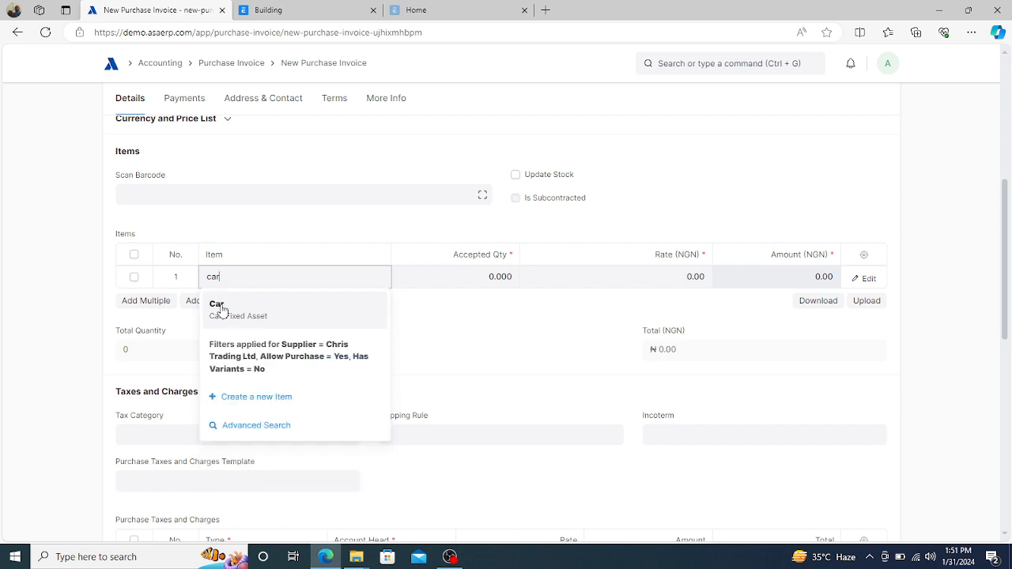
left_click(219, 308)
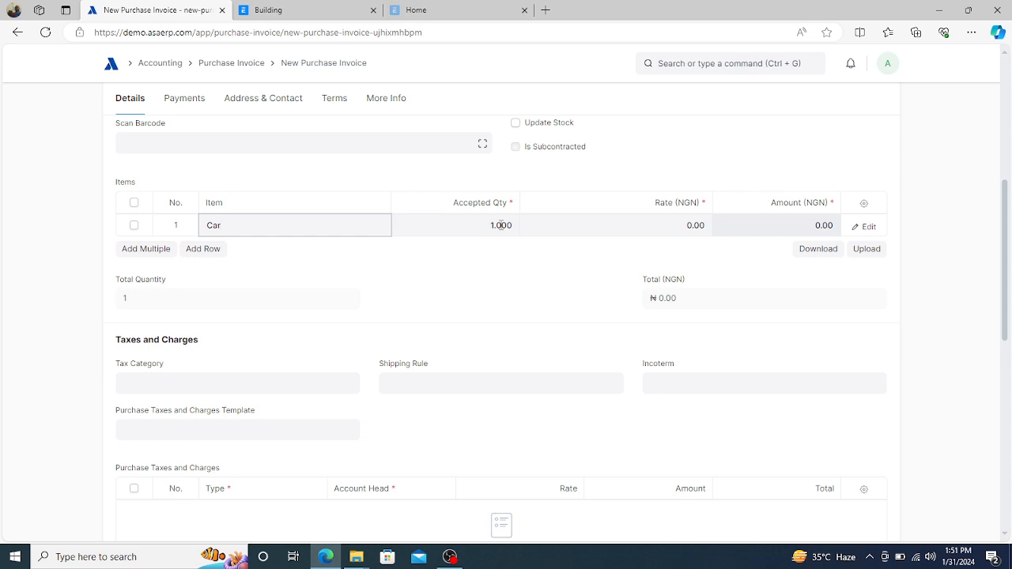
left_click(654, 228)
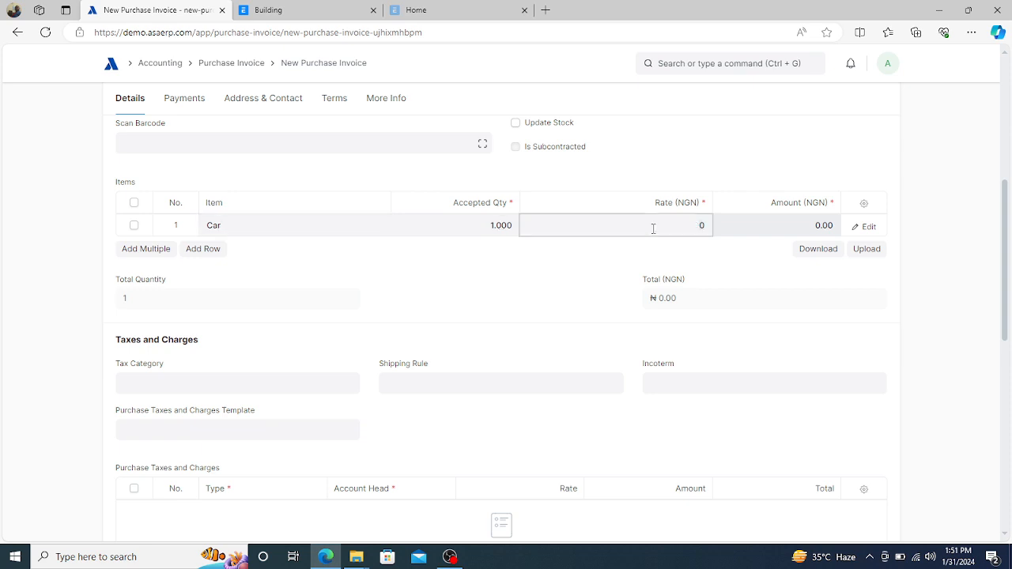
type("2000000")
left_click(573, 275)
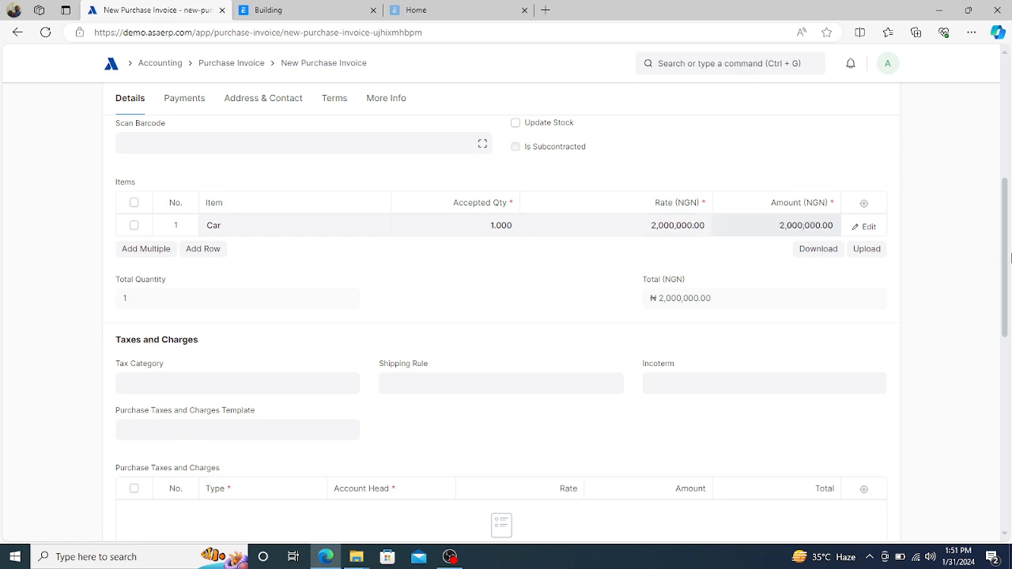
scroll(1006, 249, "up", 1)
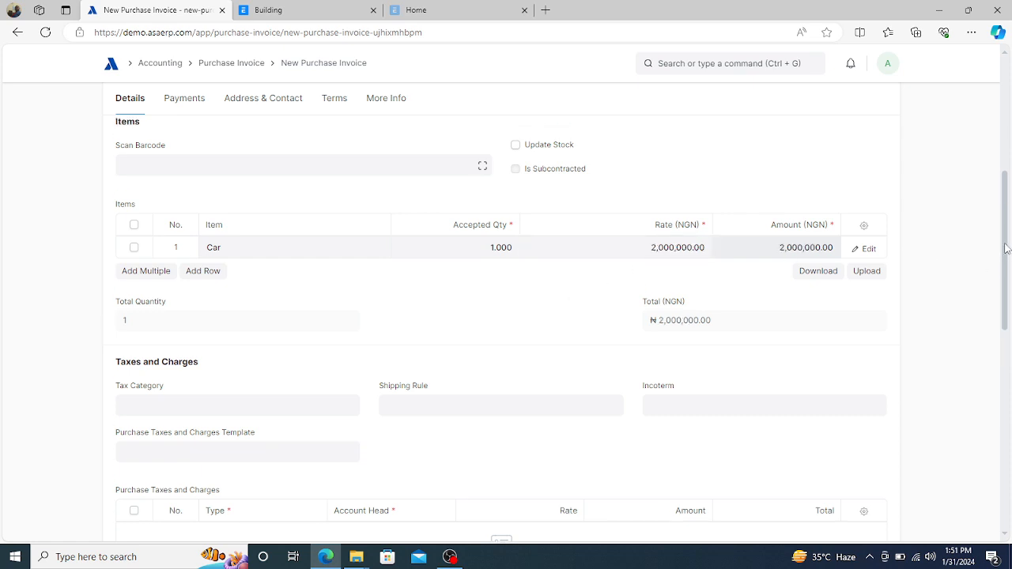
scroll(1005, 249, "up", 2)
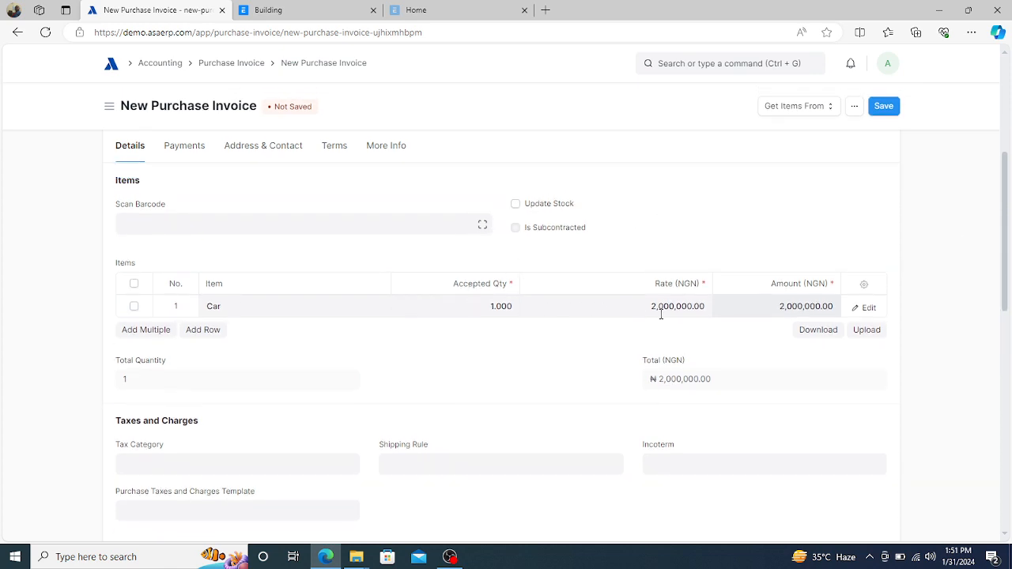
scroll(1008, 266, "up", 1)
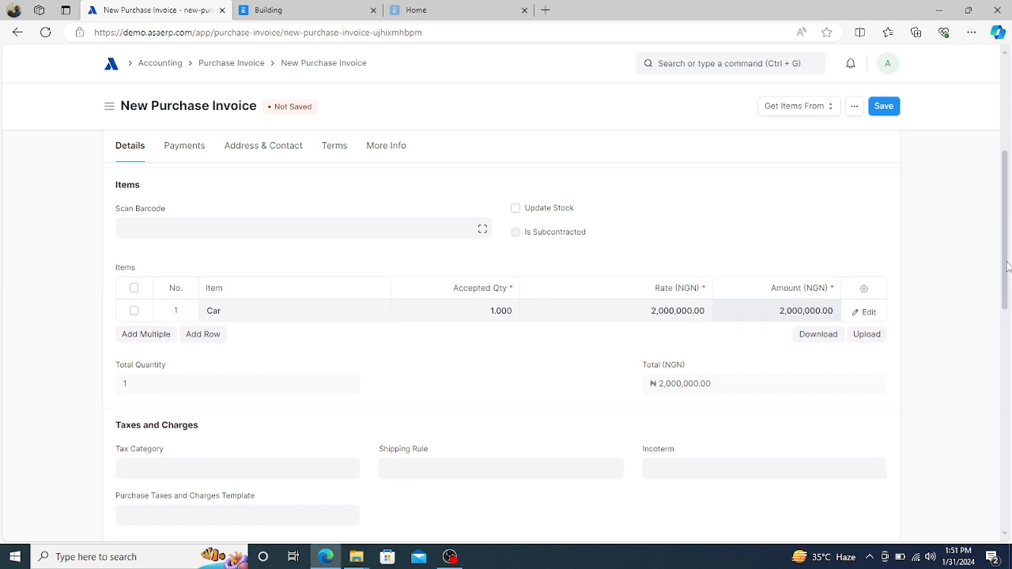
scroll(1008, 267, "up", 5)
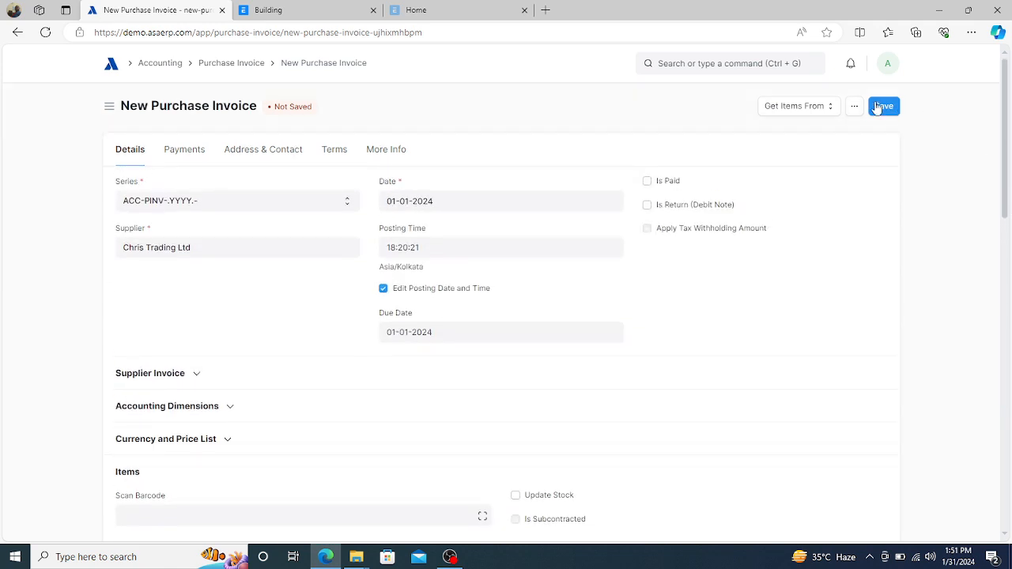
- Save invoice ACC-PINV-2024-00007, then submit it and confirm with Yes
left_click(877, 106)
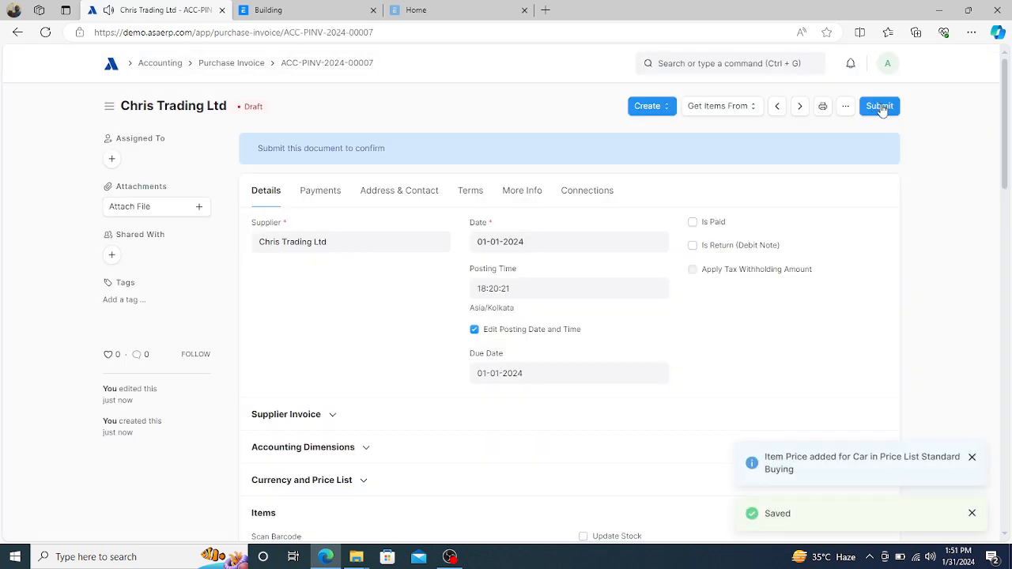
left_click(881, 106)
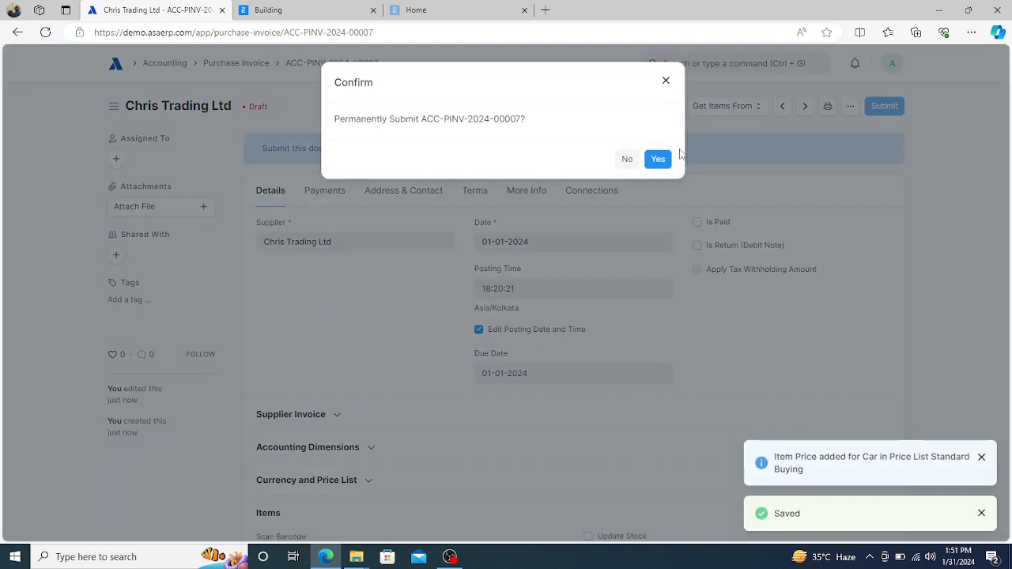
left_click(658, 159)
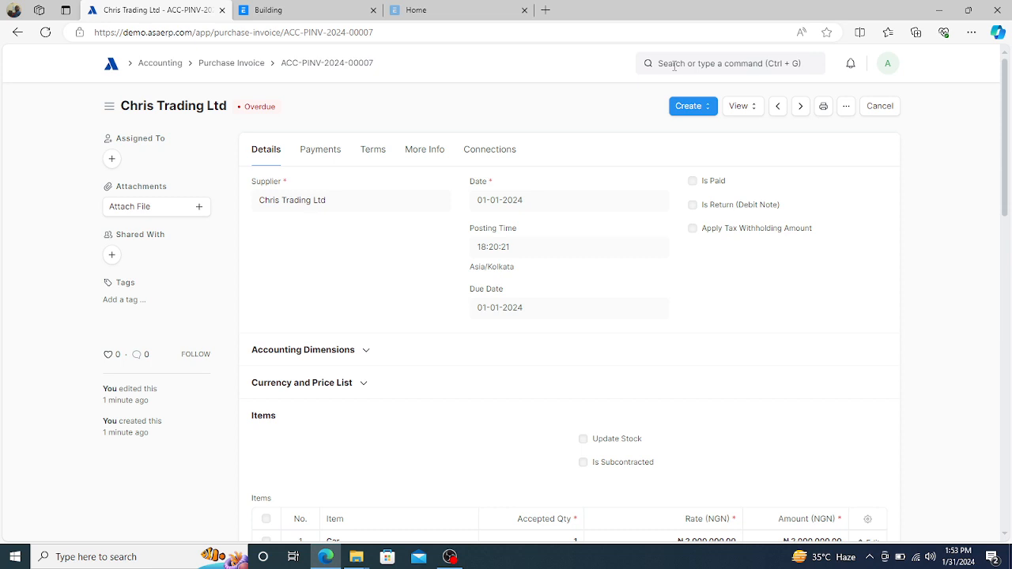
- Add a new entry from the Journal Entry list and set its posting date to 01-01-2024
left_click(674, 66)
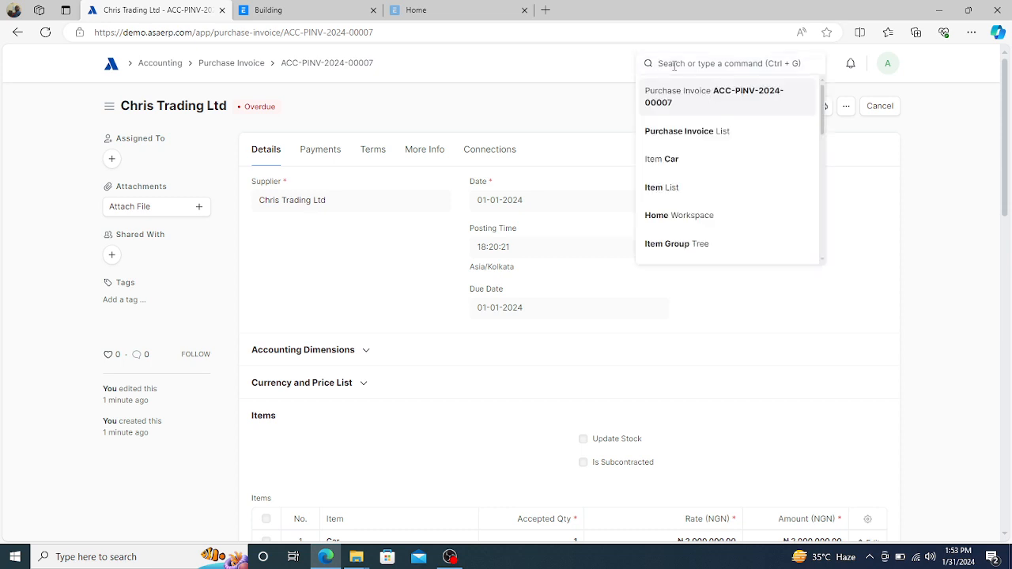
type("jour")
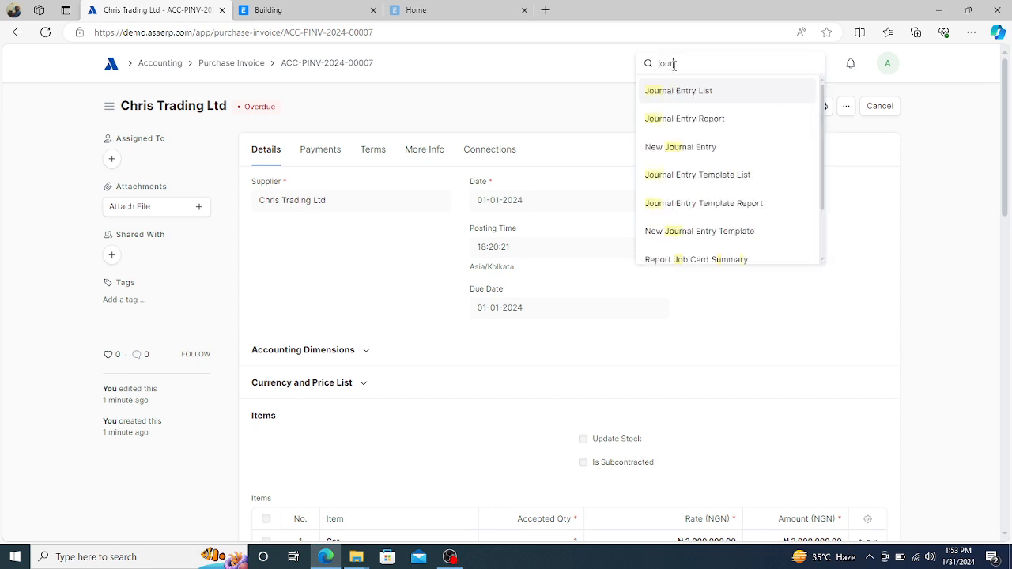
type("nal entry")
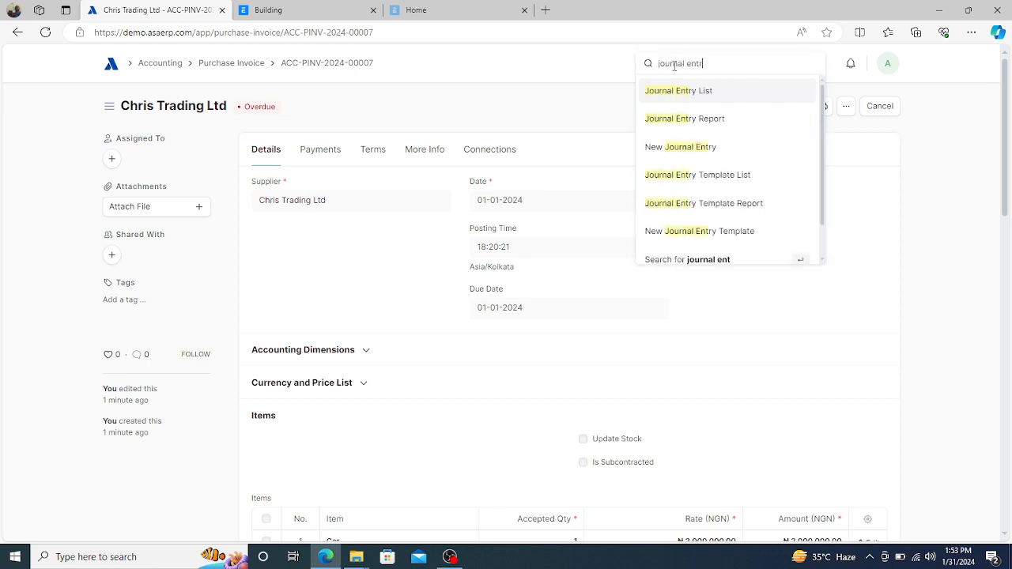
left_click(667, 96)
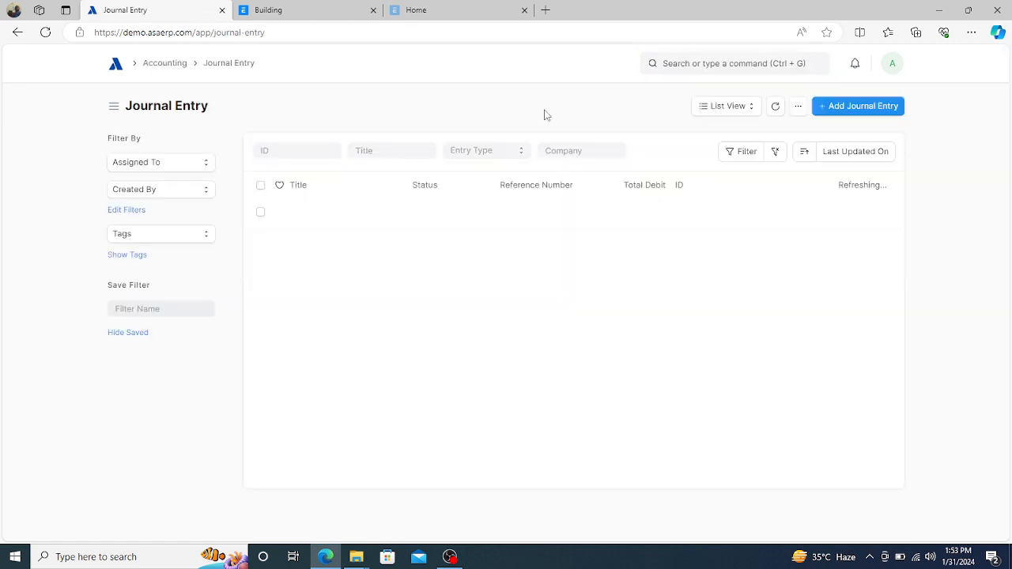
left_click(840, 106)
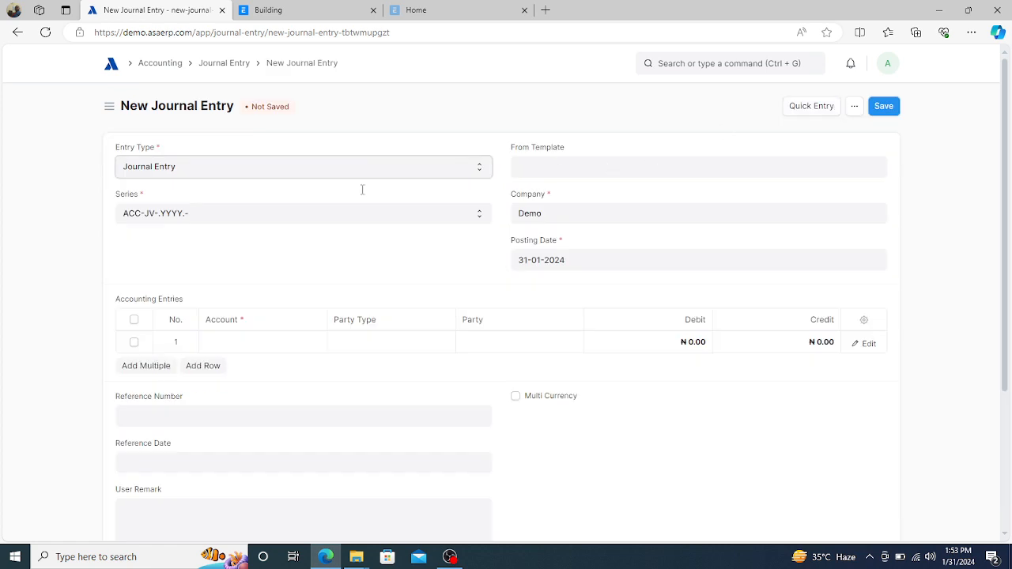
left_click(588, 263)
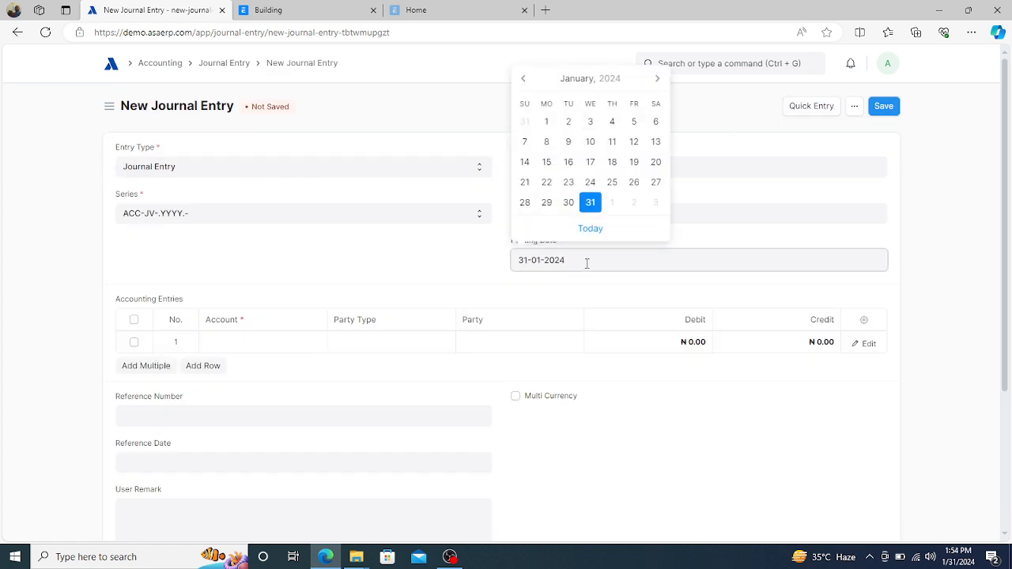
left_click(546, 121)
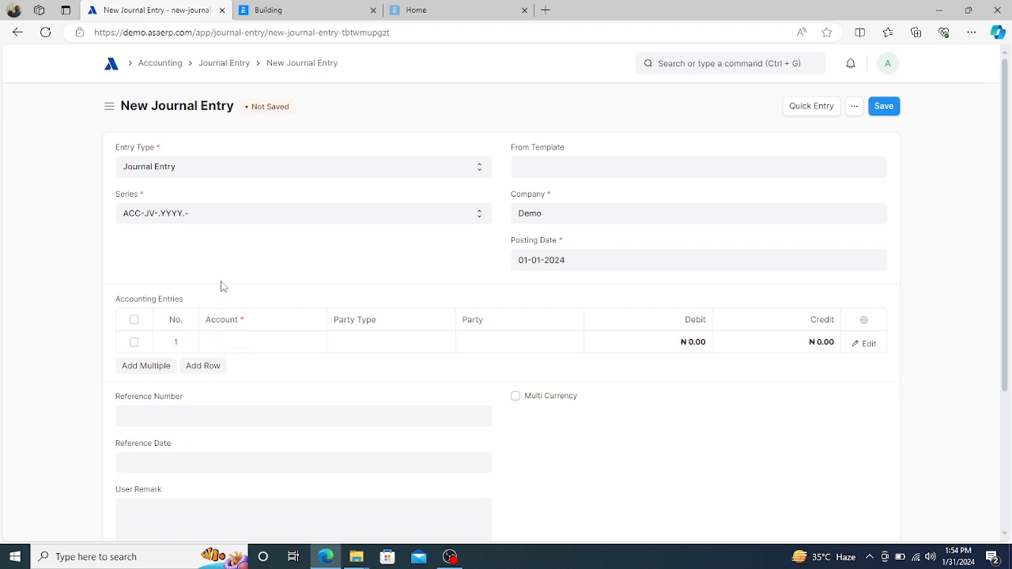
- Set row 1's account to 2110 - Creditors - D with Chris Trading Ltd as party
left_click(241, 341)
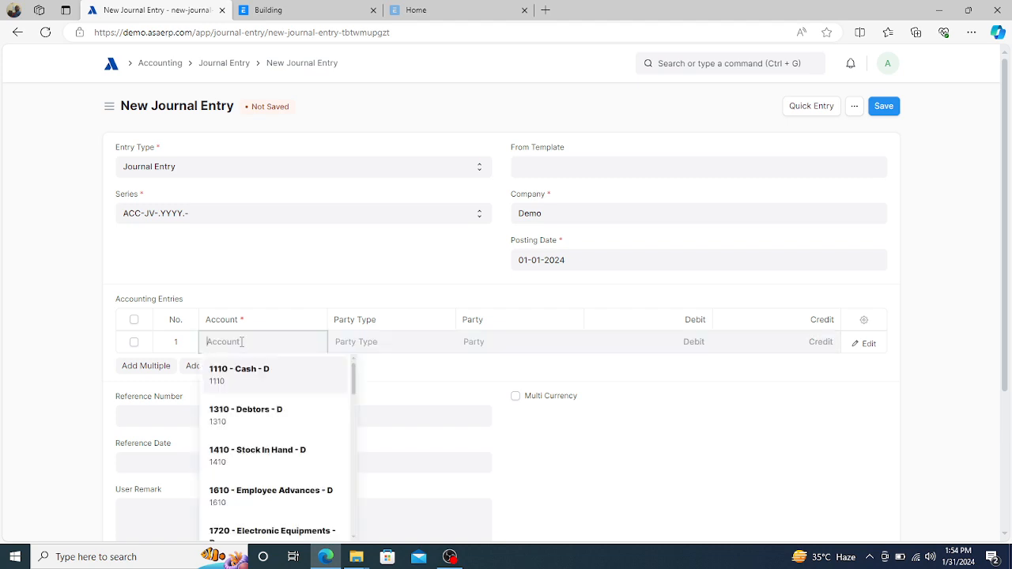
type("cred")
left_click(244, 378)
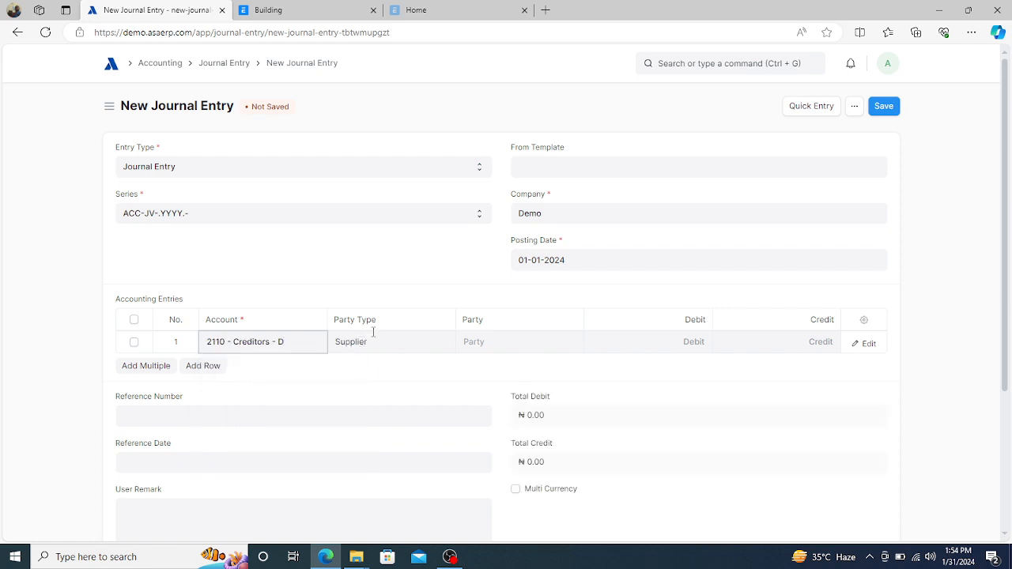
left_click(499, 342)
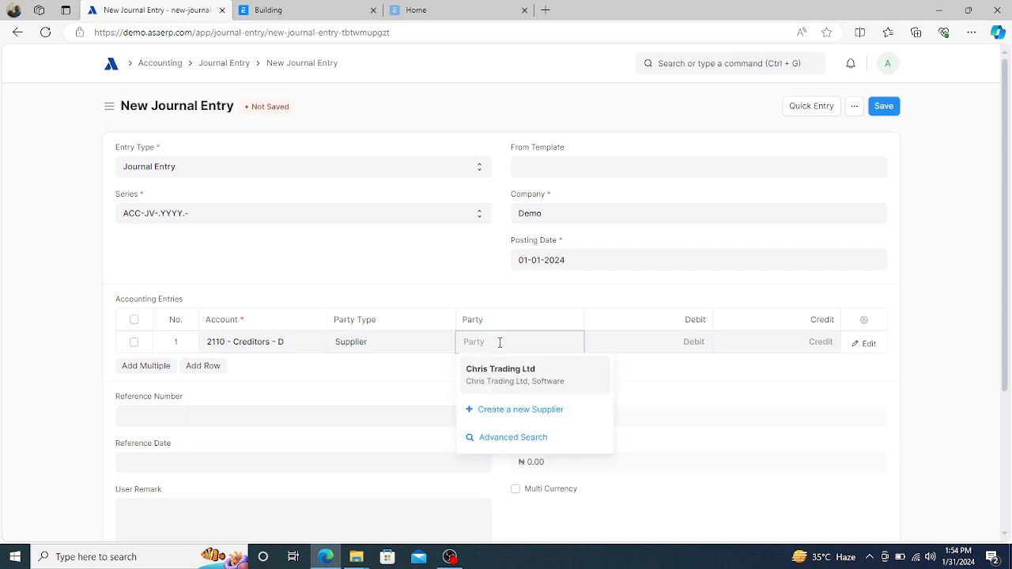
left_click(506, 372)
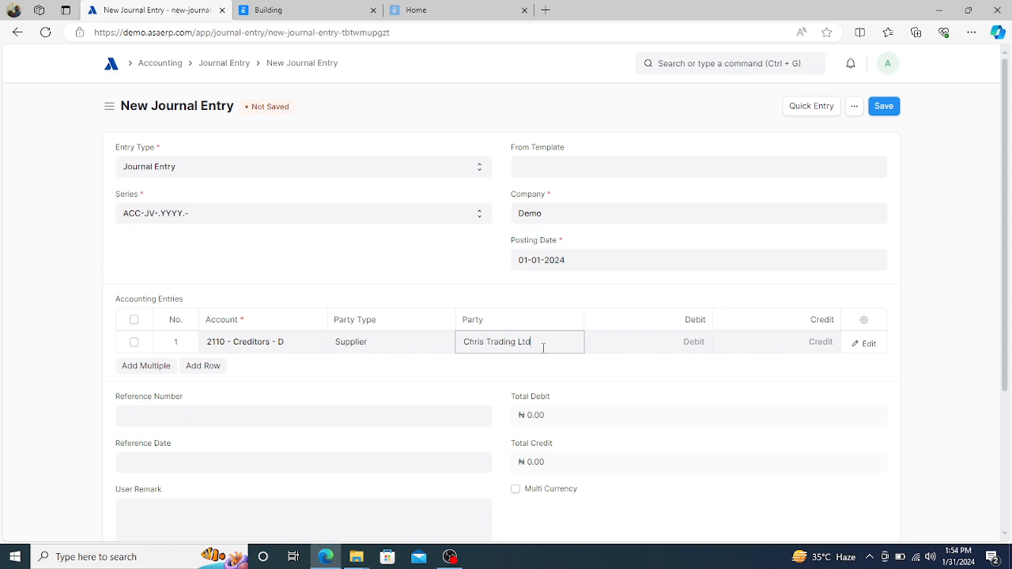
- Enter a credit of 2,000,000 on the creditors line
left_click(667, 346)
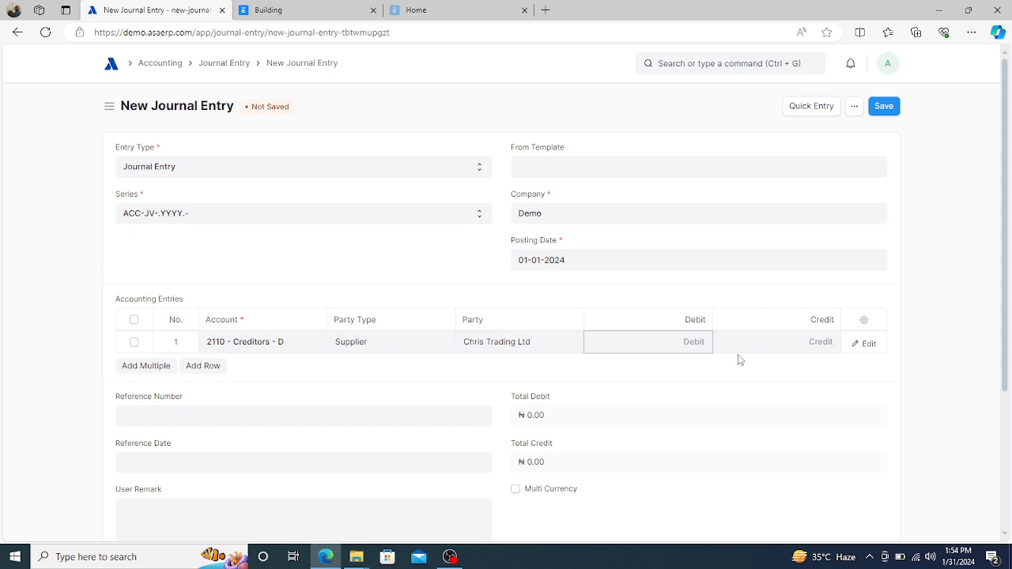
left_click(779, 348)
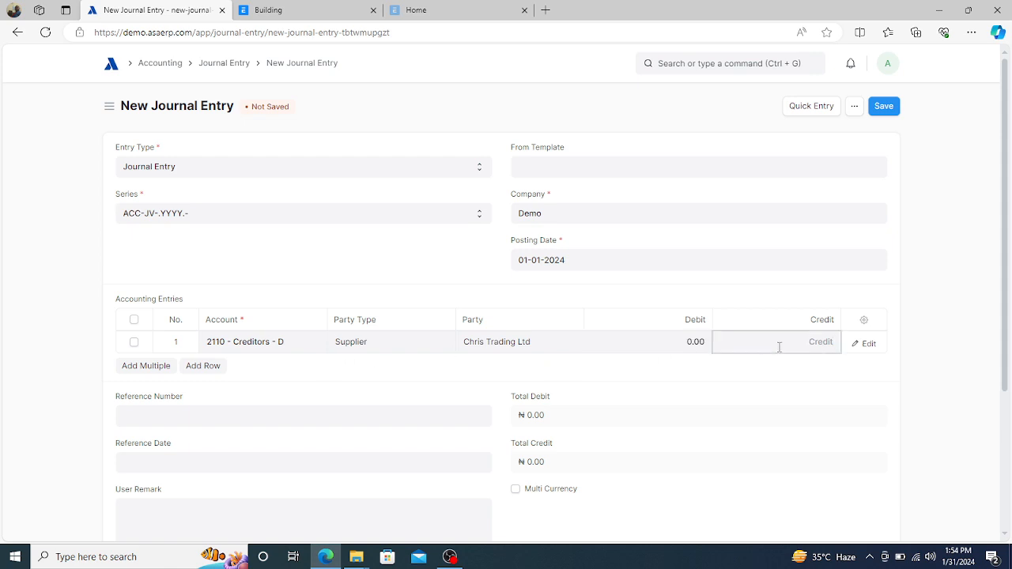
type("2000000")
left_click(728, 379)
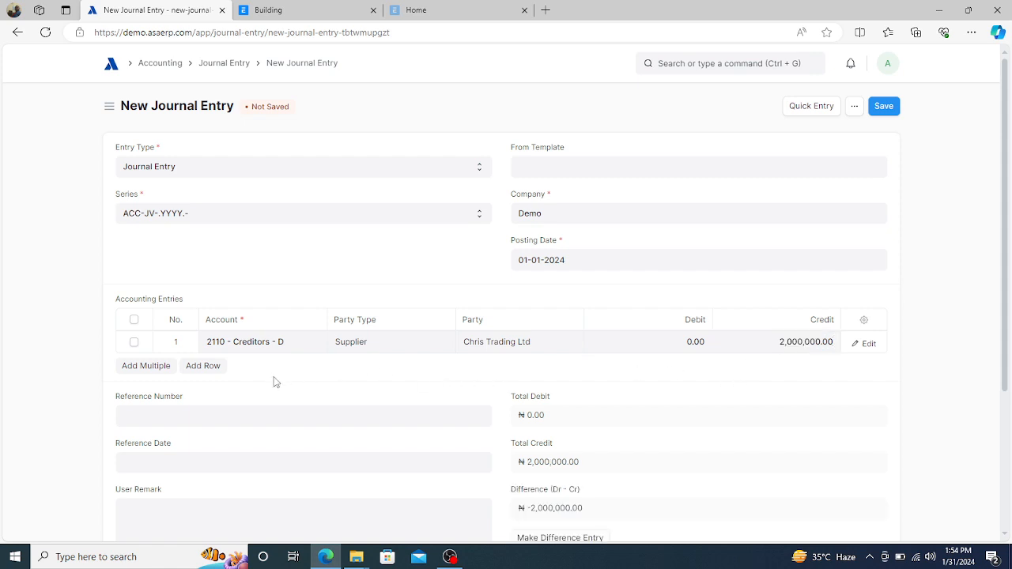
- Add row 2 with account 1711 - Motor Vehicle Cost - D, debiting 2,000,000
left_click(208, 366)
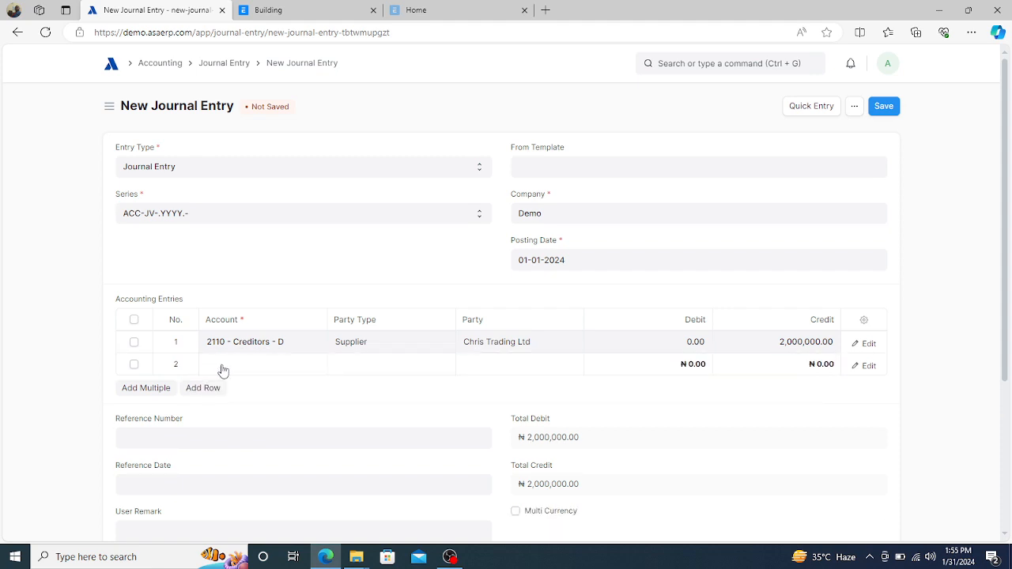
left_click(223, 365)
key("BackSpace")
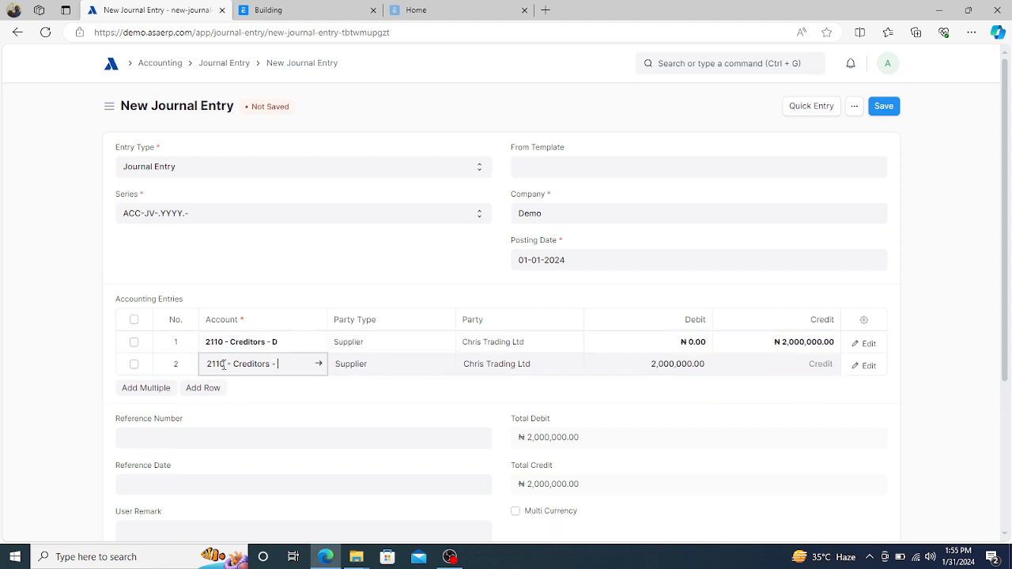
key("BackSpace")
key("BackSpace")
key("BackSpace")
key("BackSpace")
key("BackSpace")
key("BackSpace")
key("BackSpace")
key("BackSpace")
key("BackSpace")
key("BackSpace")
key("BackSpace")
key("BackSpace")
key("BackSpace")
key("BackSpace")
key("BackSpace")
key("BackSpace")
key("BackSpace")
key("BackSpace")
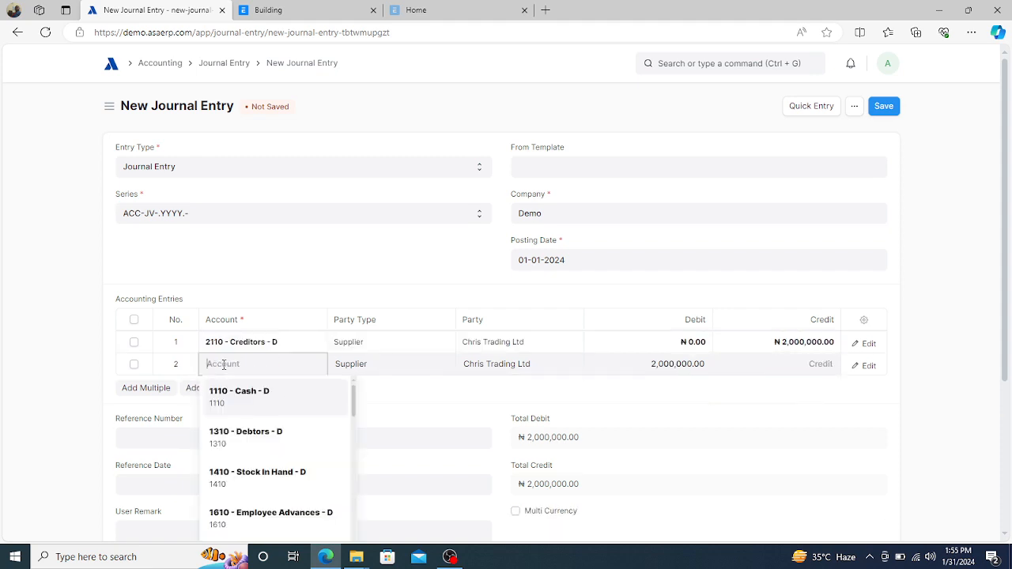
type("motor")
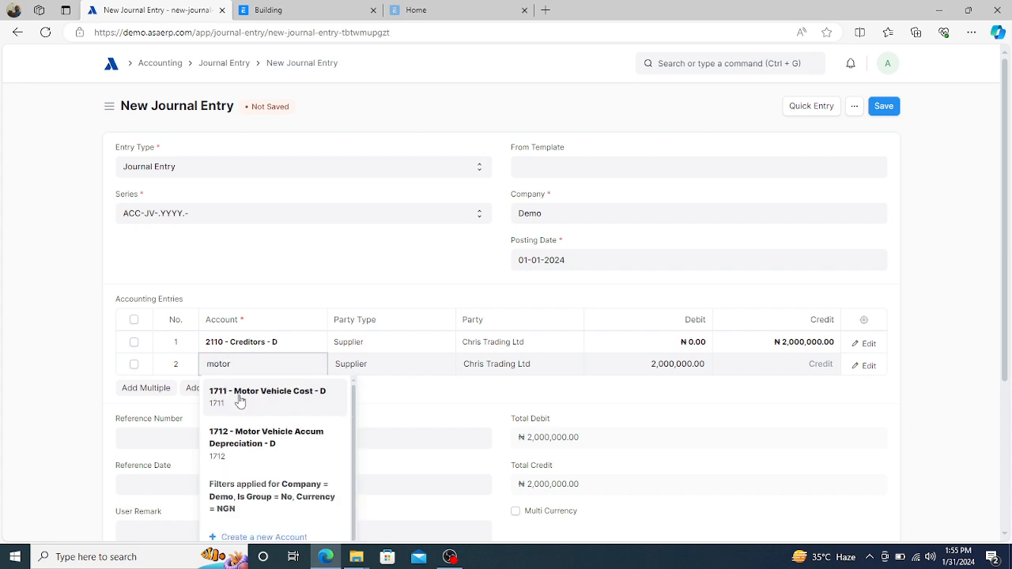
left_click(237, 398)
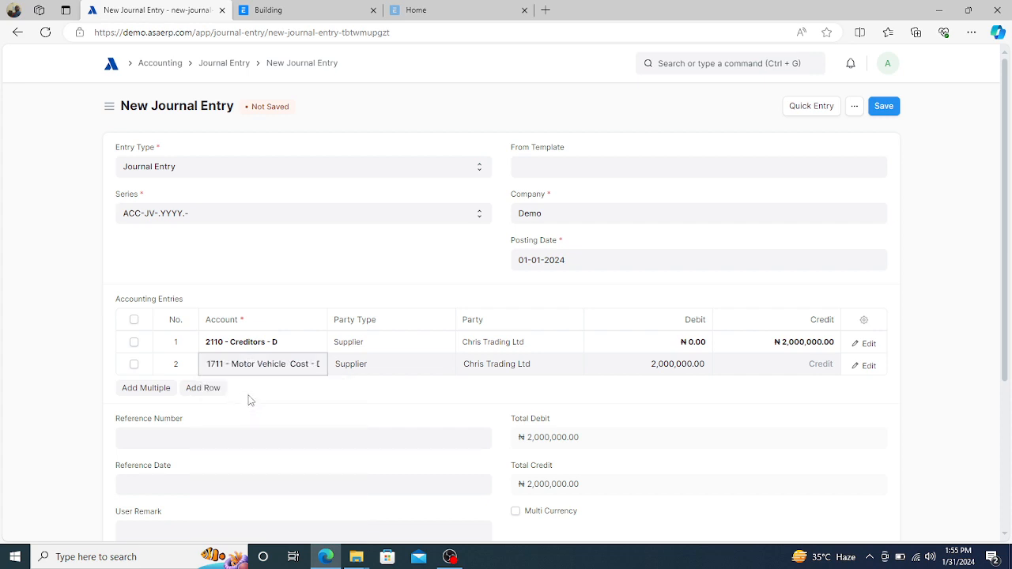
left_click(518, 397)
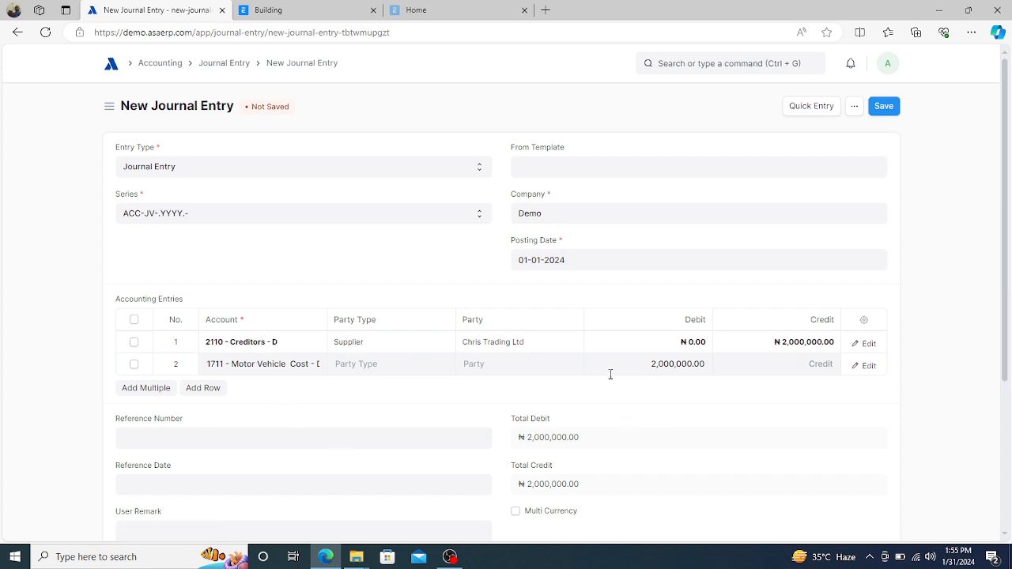
- Enter the user remark 'Purchase of BMW 2024 model' on the journal entry
scroll(552, 393, "down", 3)
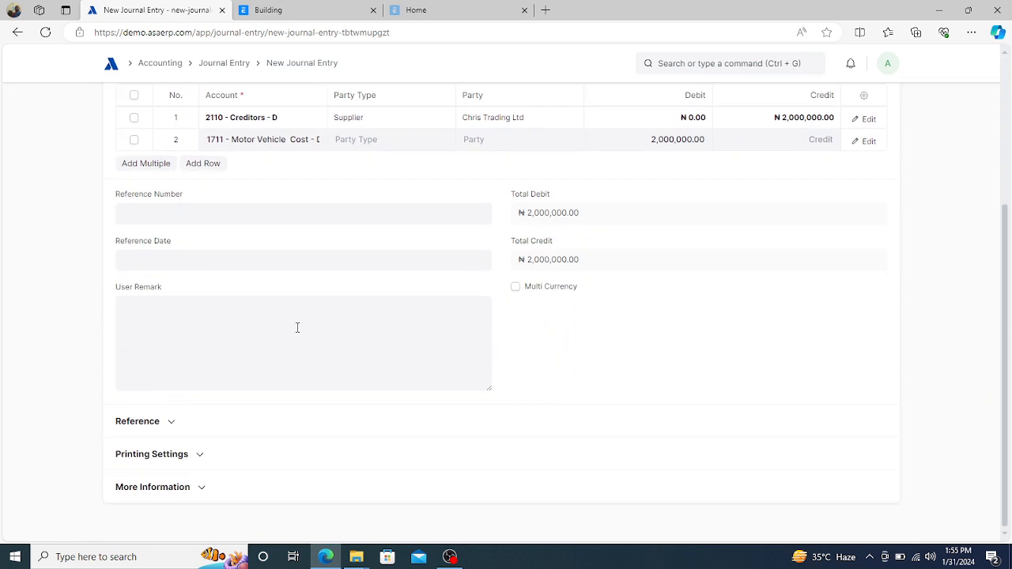
left_click(288, 323)
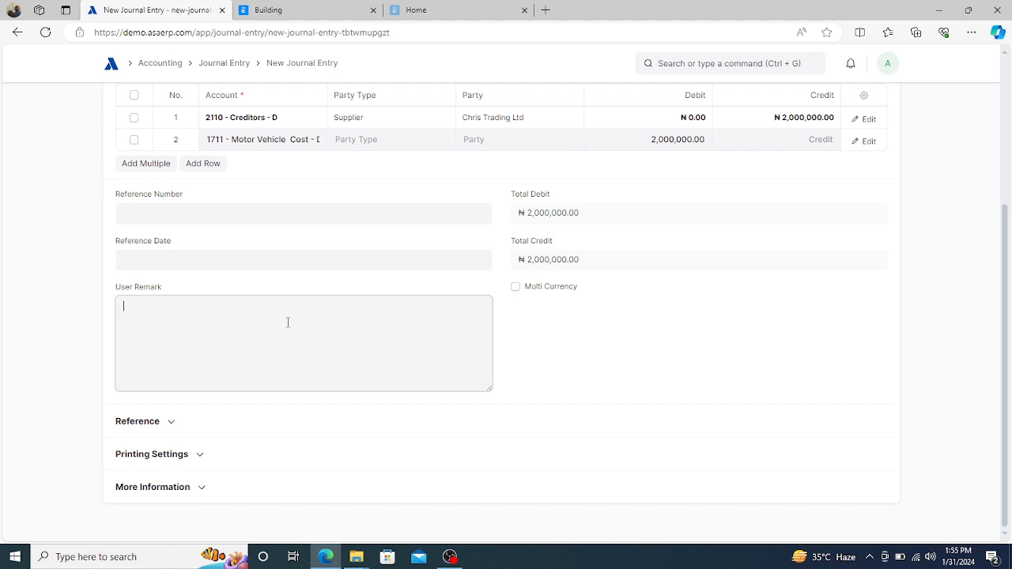
type("BM")
type("W")
type(" 2024 ")
type("m")
type("odel")
type("Purchas")
type("e of")
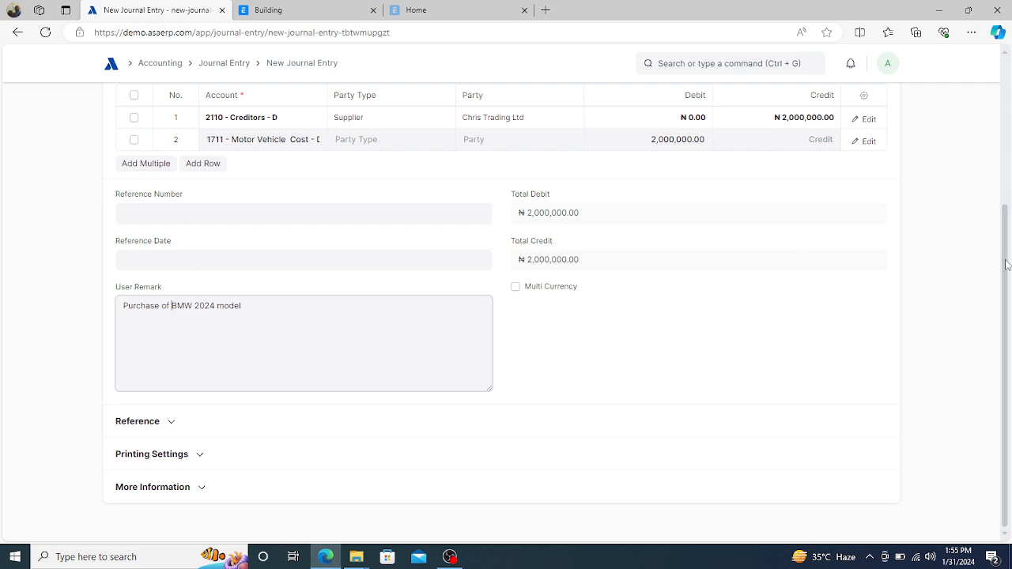
left_click_drag(1009, 262, 1009, 140)
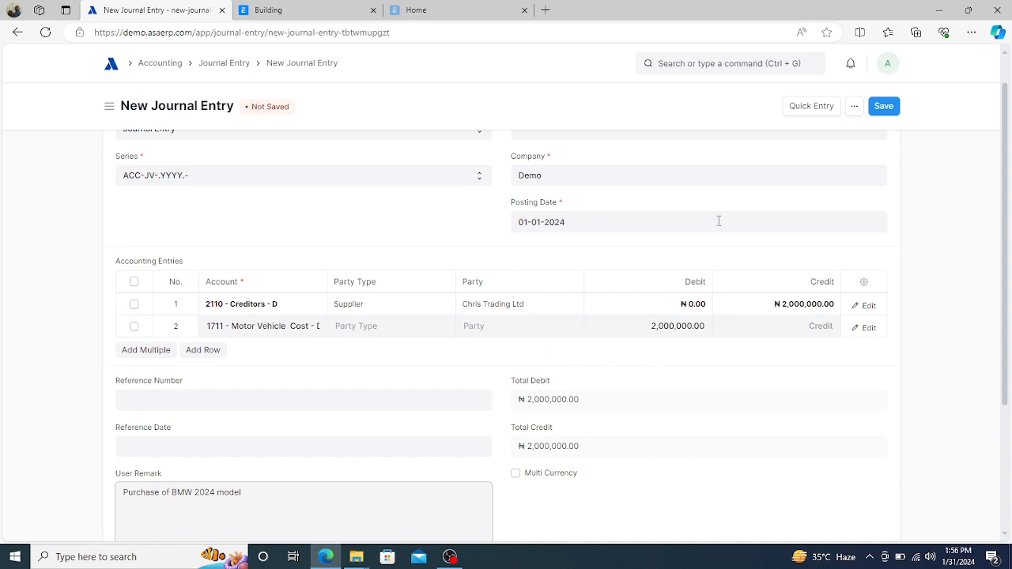
- Save and submit journal entry ACC-JV-2024-00007, confirming Yes, then return to the Home workspace
left_click(875, 109)
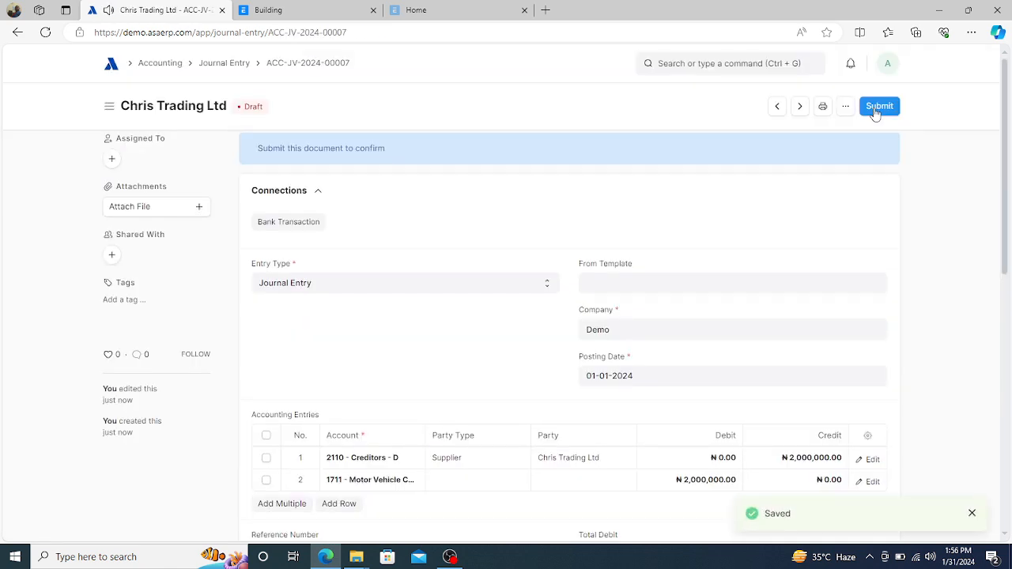
left_click(880, 107)
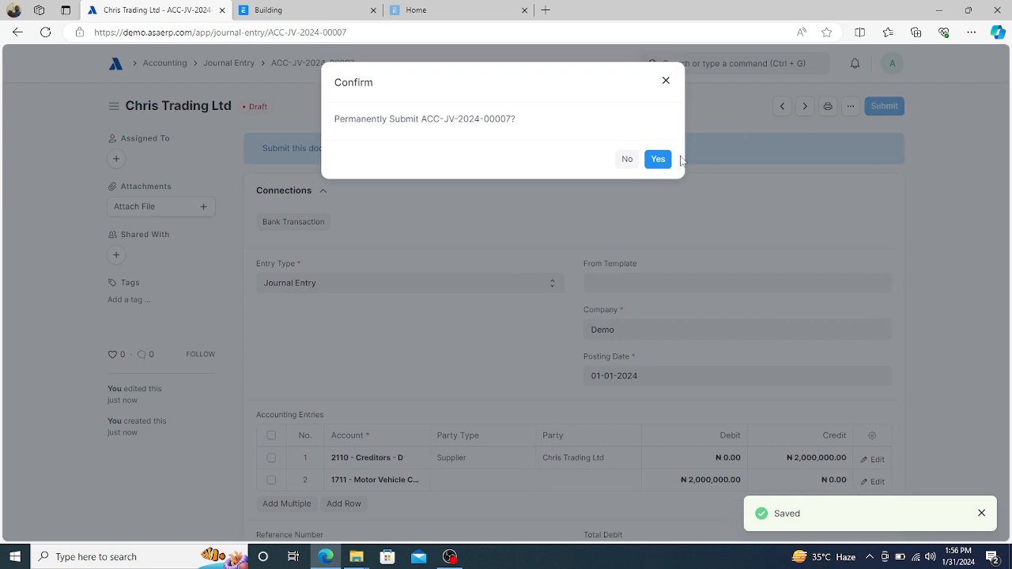
left_click(661, 159)
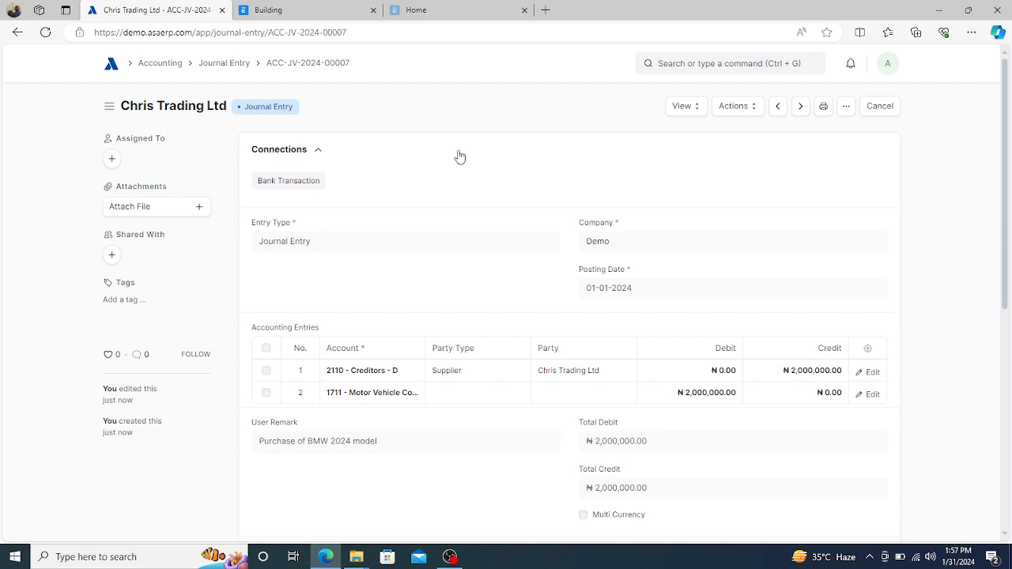
left_click(110, 68)
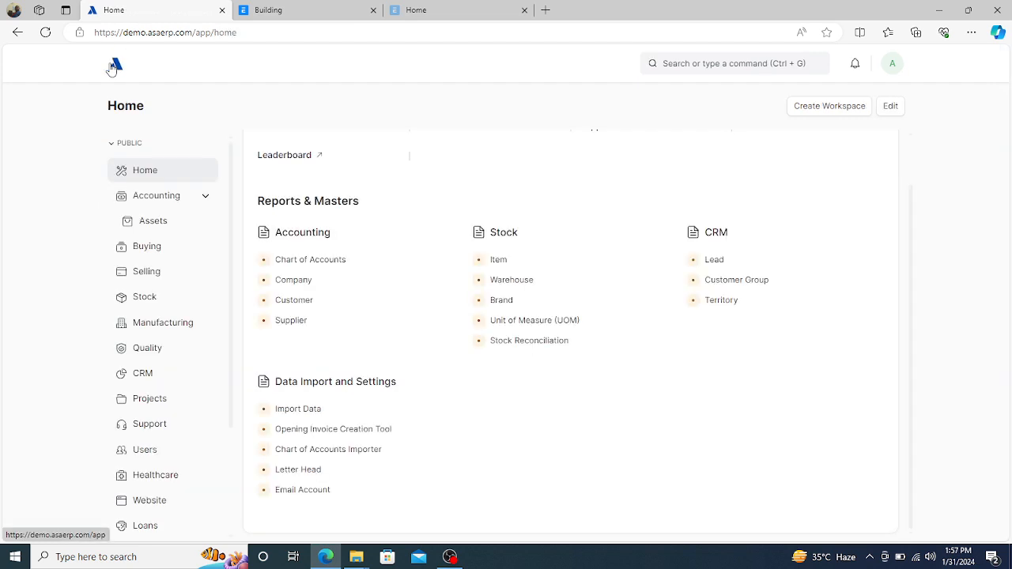
- Go to the Assets workspace, open the Asset list and start a new Asset record
left_click(156, 231)
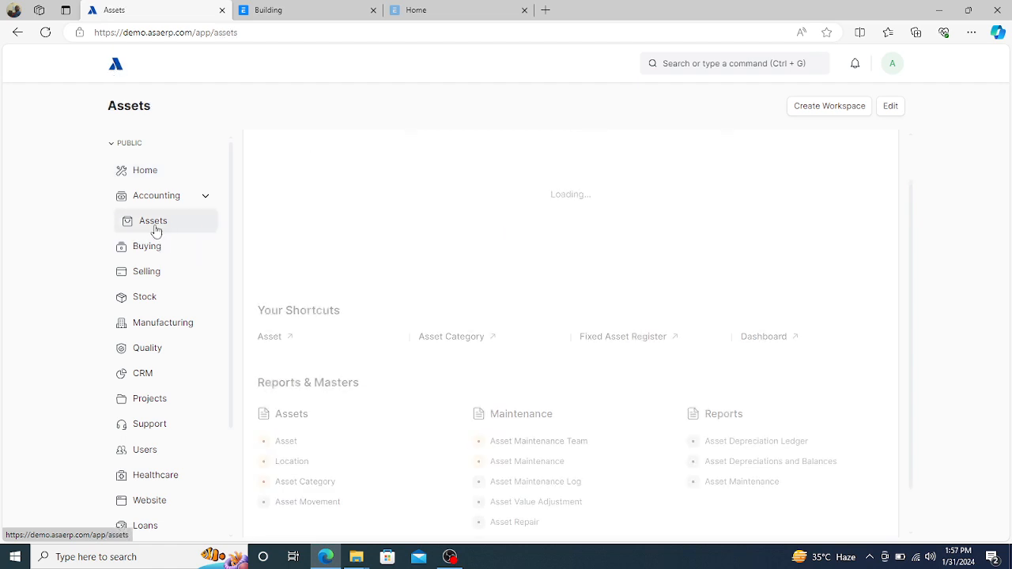
left_click(285, 441)
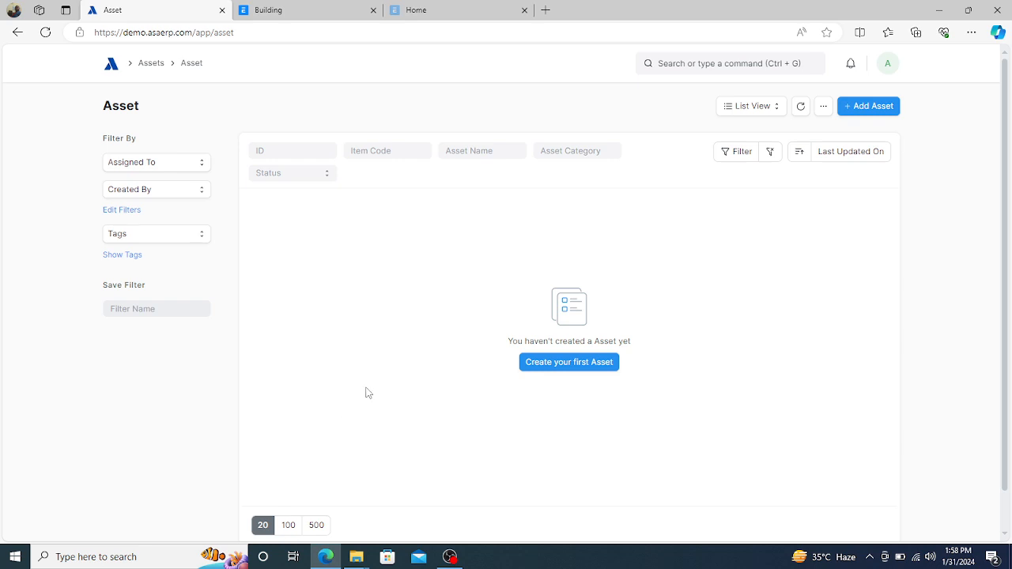
left_click(870, 107)
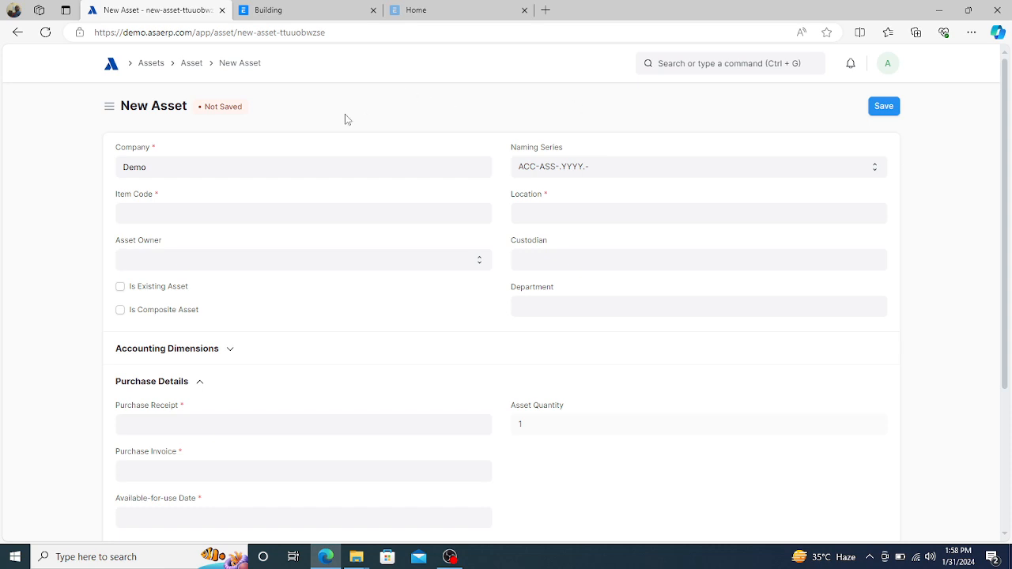
scroll(345, 120, "down", 1)
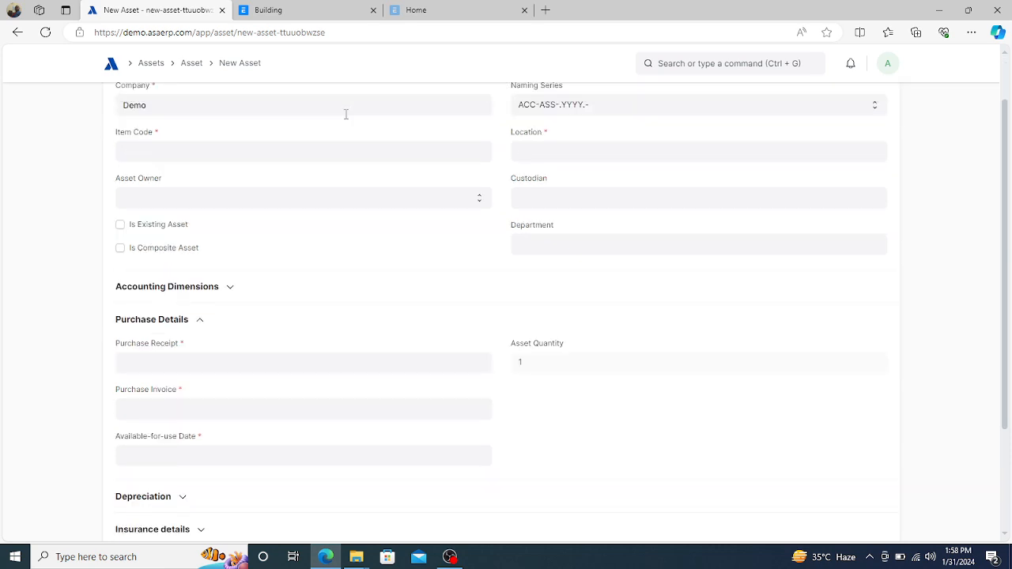
scroll(345, 119, "up", 1)
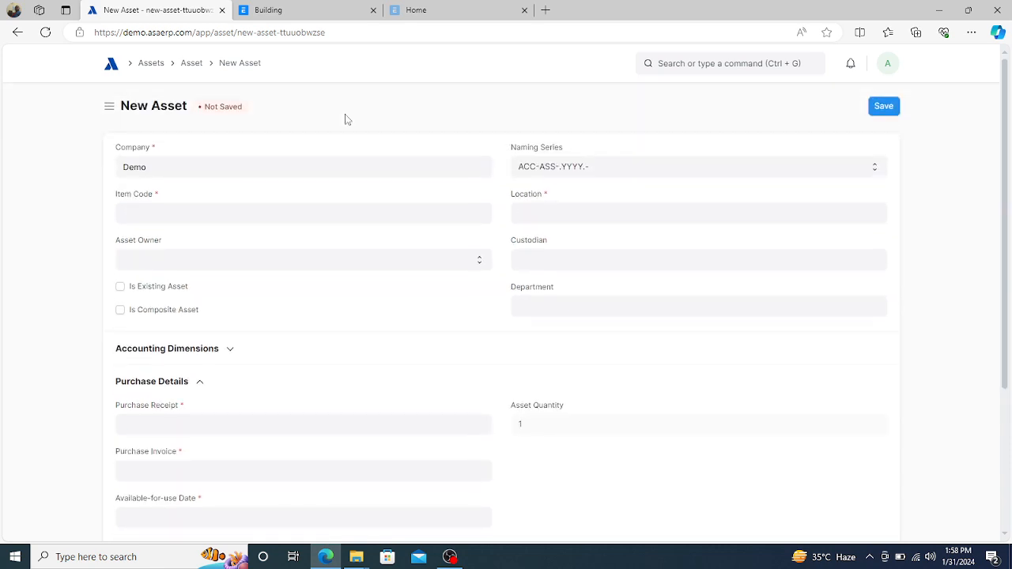
- Pick item code Car and rename the asset to 'Camry 2024 Model'
left_click(269, 215)
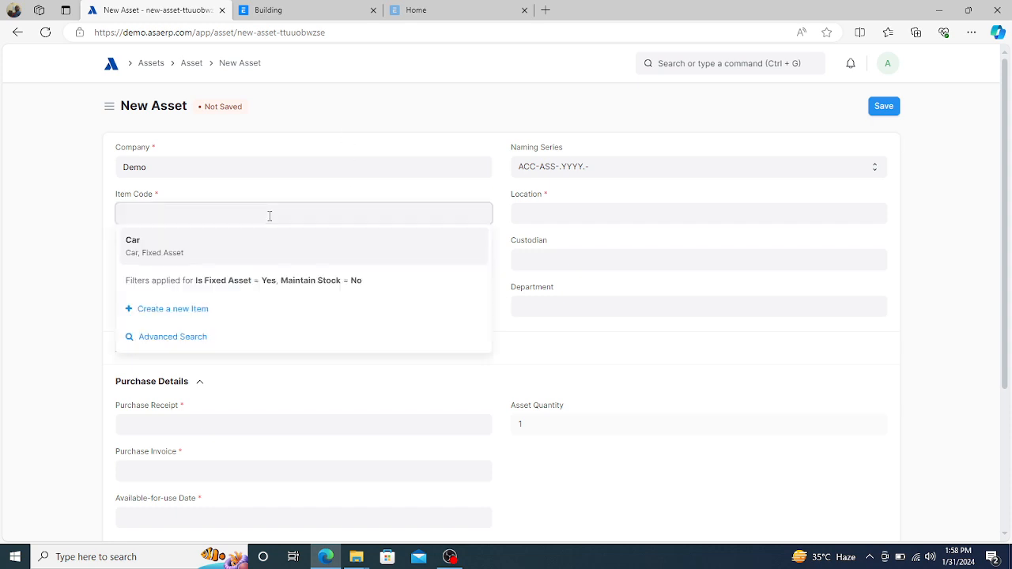
left_click(131, 245)
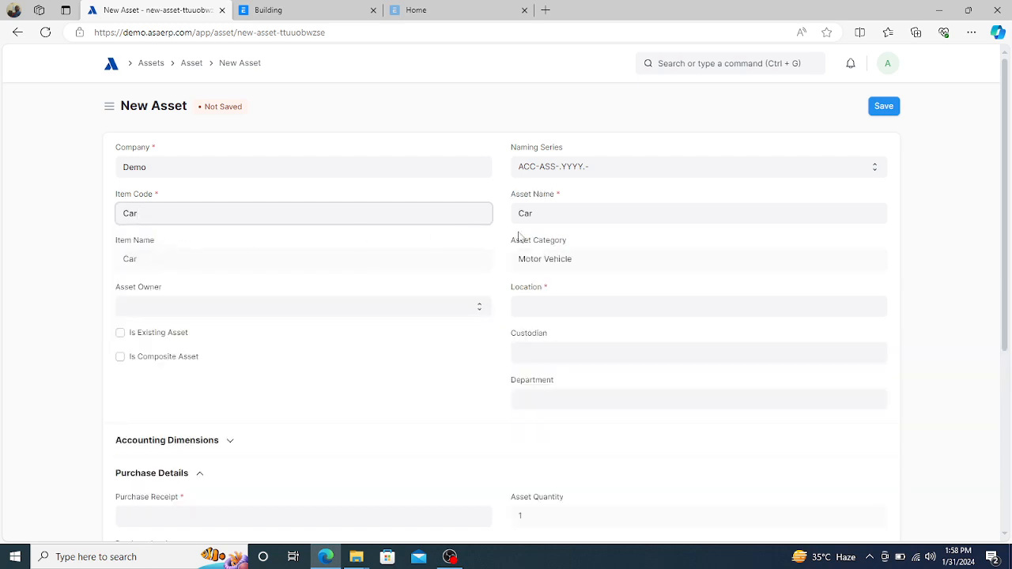
left_click(546, 216)
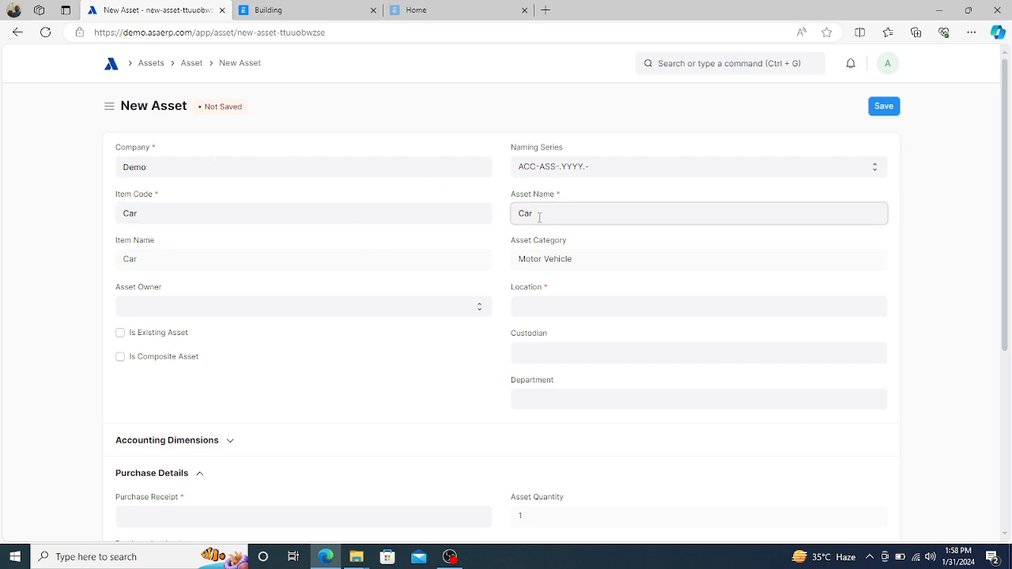
key("BackSpace")
key("BackSpace")
key("BackSpace")
type("Camry 2024 MODEL")
key("BackSpace")
key("BackSpace")
key("BackSpace")
key("BackSpace")
key("BackSpace")
type("Mode")
- Set the asset owner to Company and the location to Lagos
left_click(395, 312)
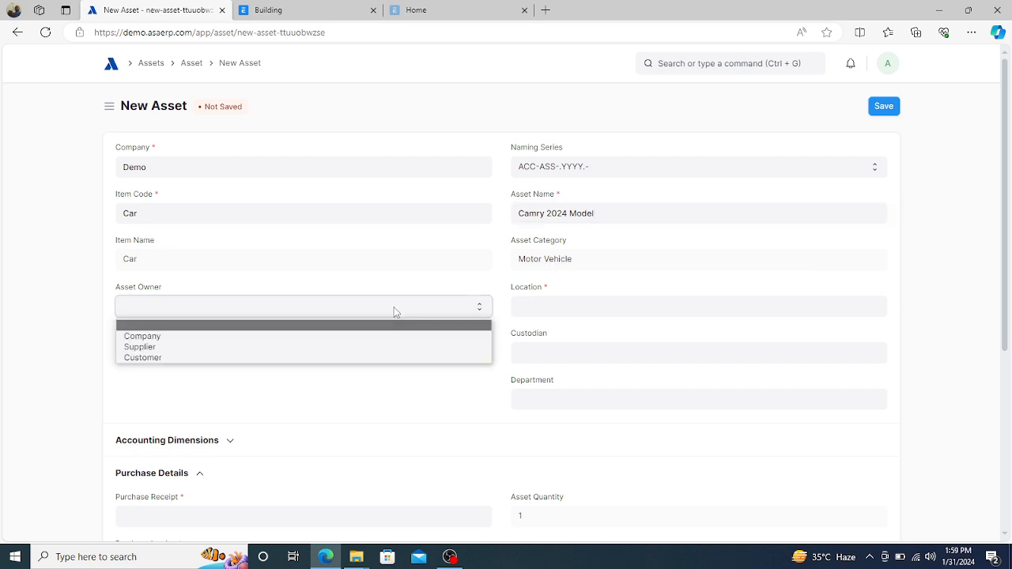
left_click(321, 339)
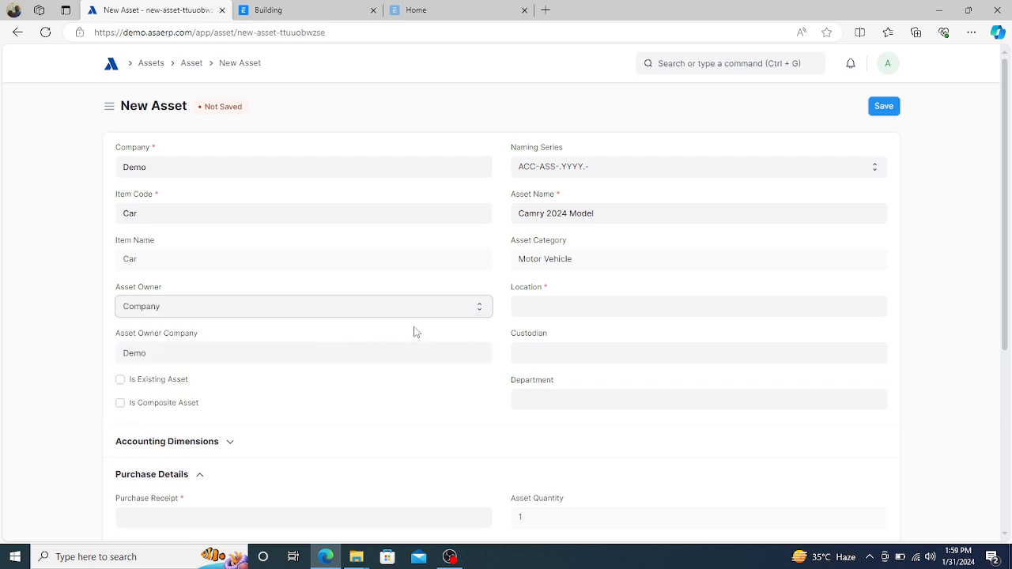
left_click(575, 308)
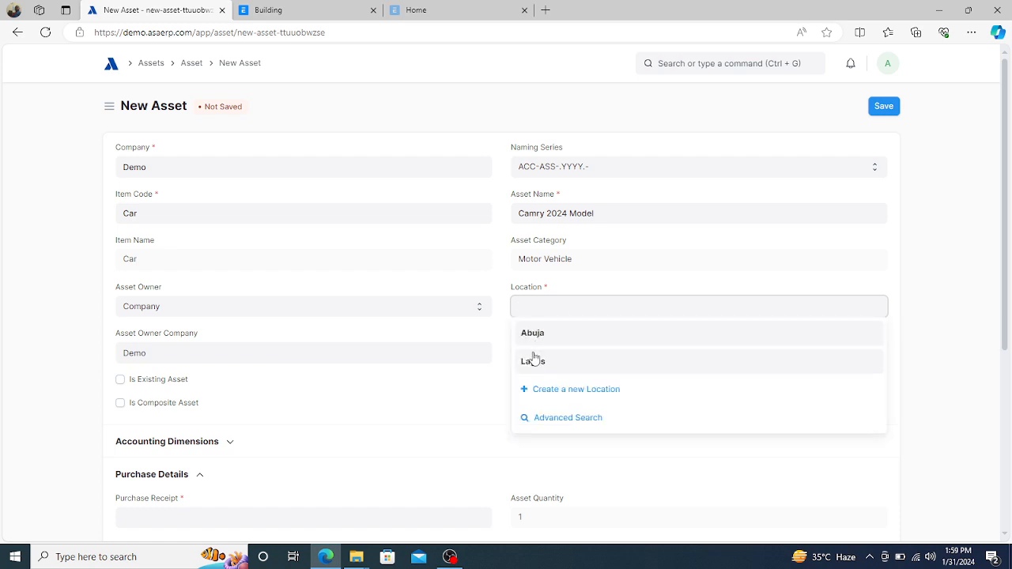
left_click(532, 362)
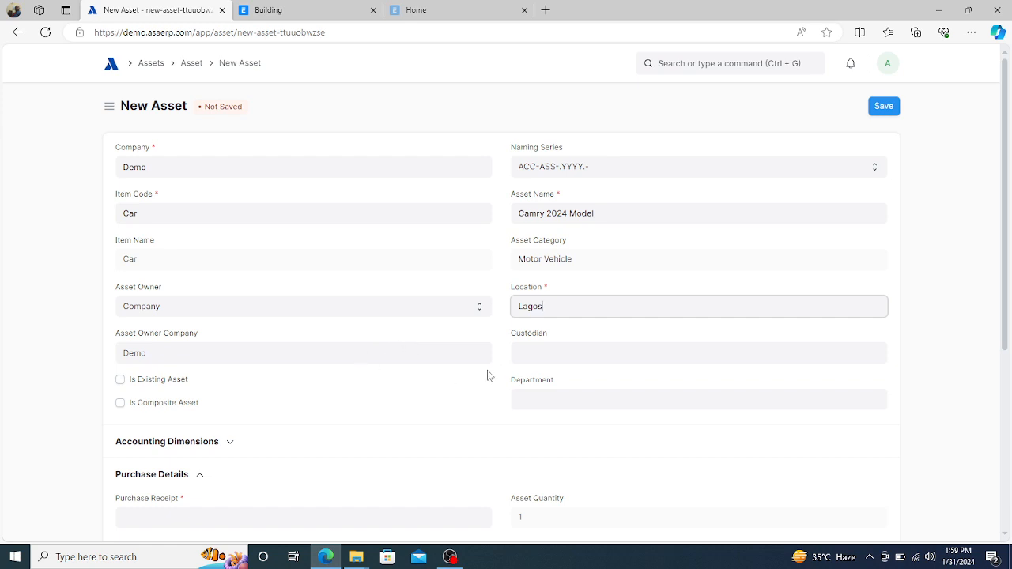
- Assign an employee as custodian and set the department to Accounts
left_click(527, 352)
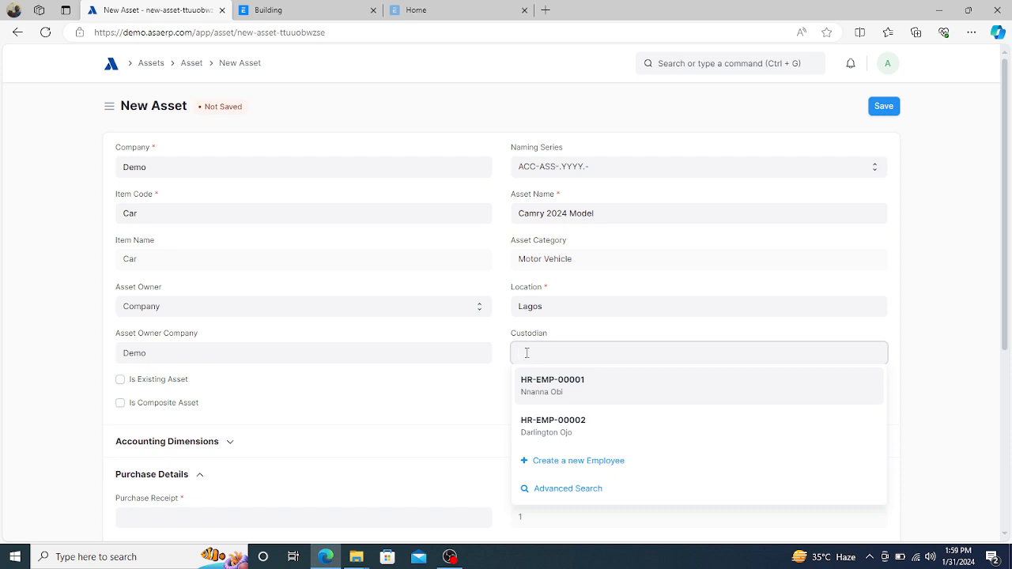
left_click(566, 385)
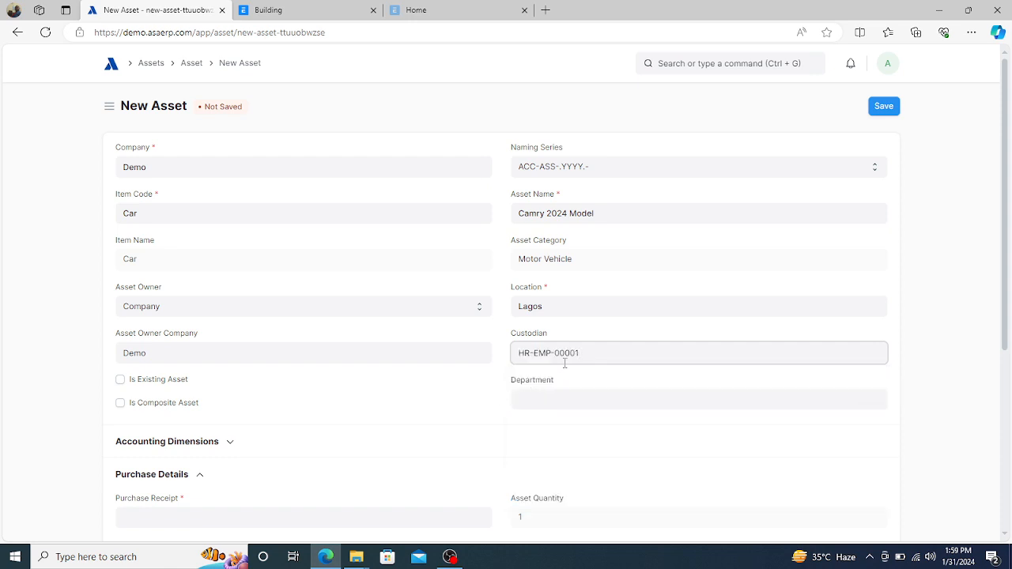
left_click(544, 400)
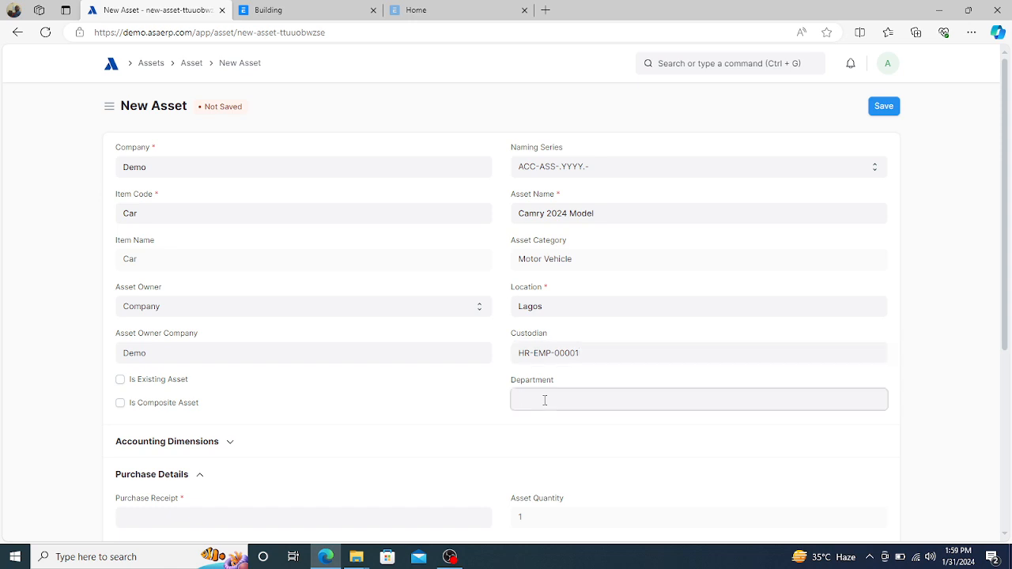
left_click(542, 425)
left_click(457, 396)
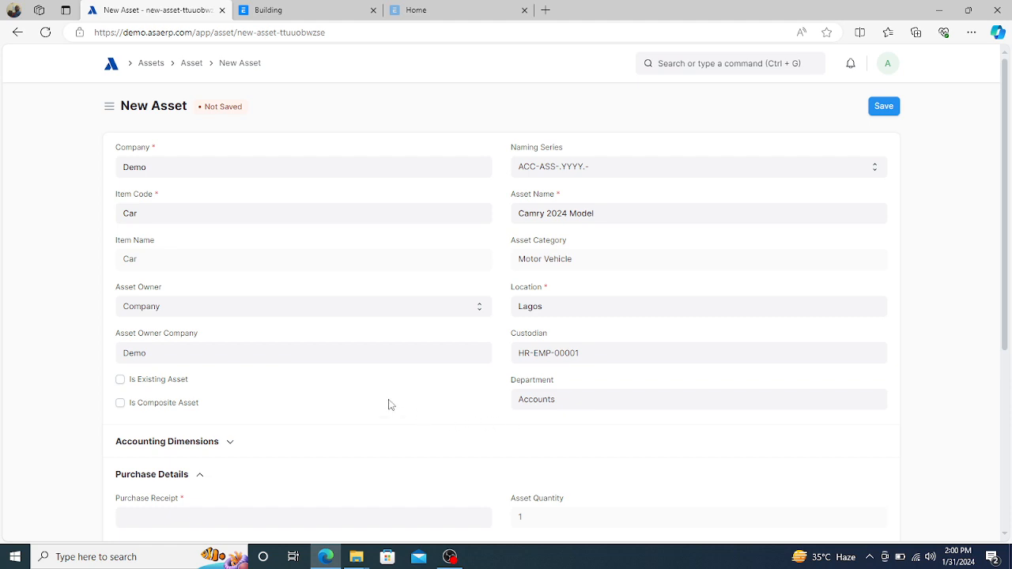
- Set the asset's cost center to 003 - Lagos - D under Accounting Dimensions
scroll(389, 404, "down", 3)
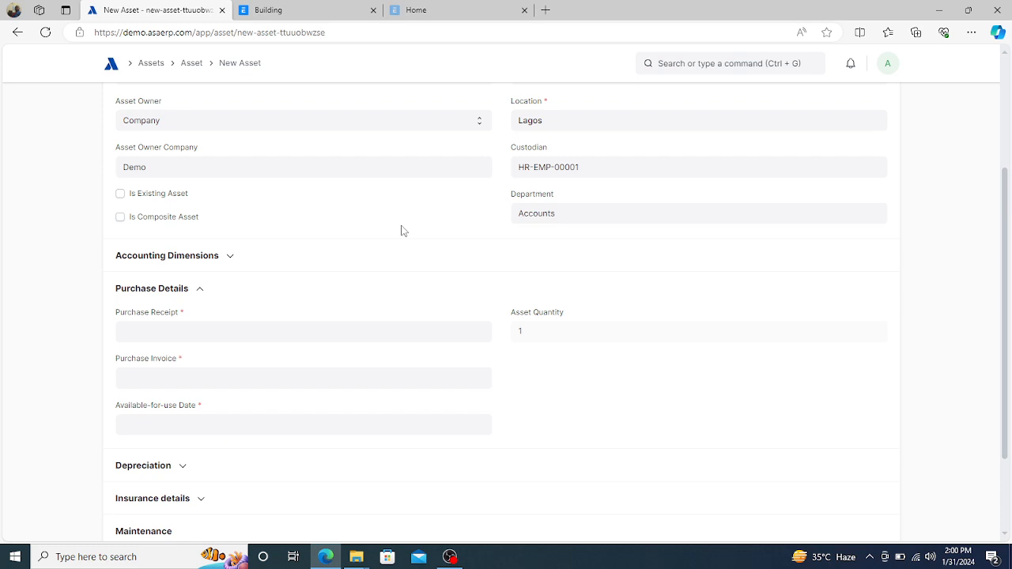
left_click(230, 258)
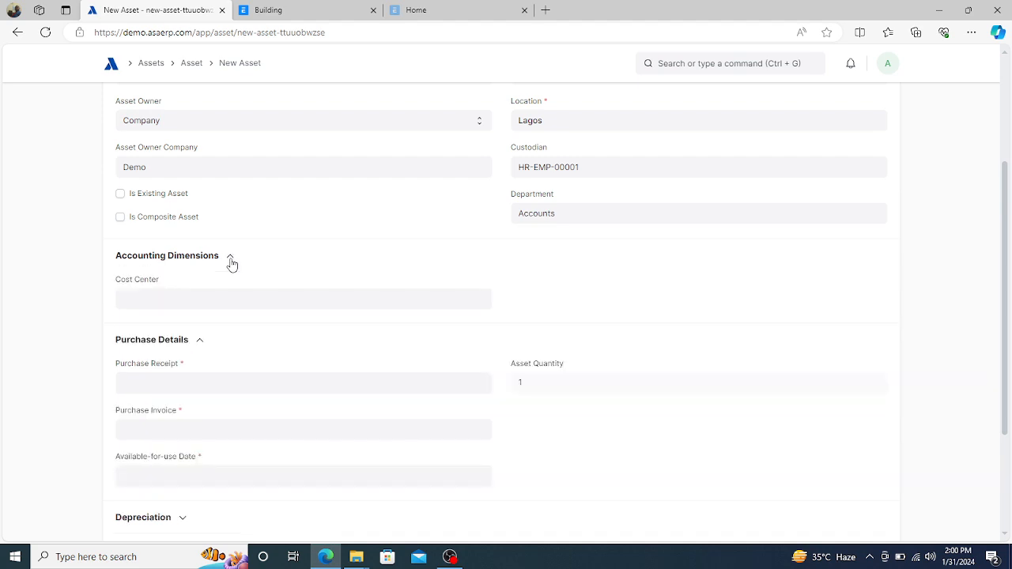
left_click(204, 303)
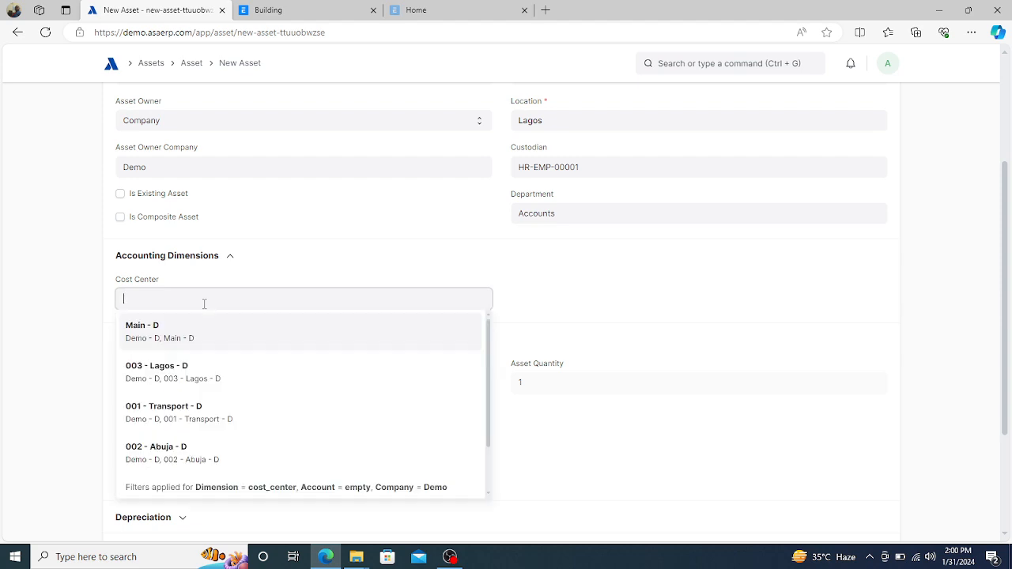
left_click(173, 372)
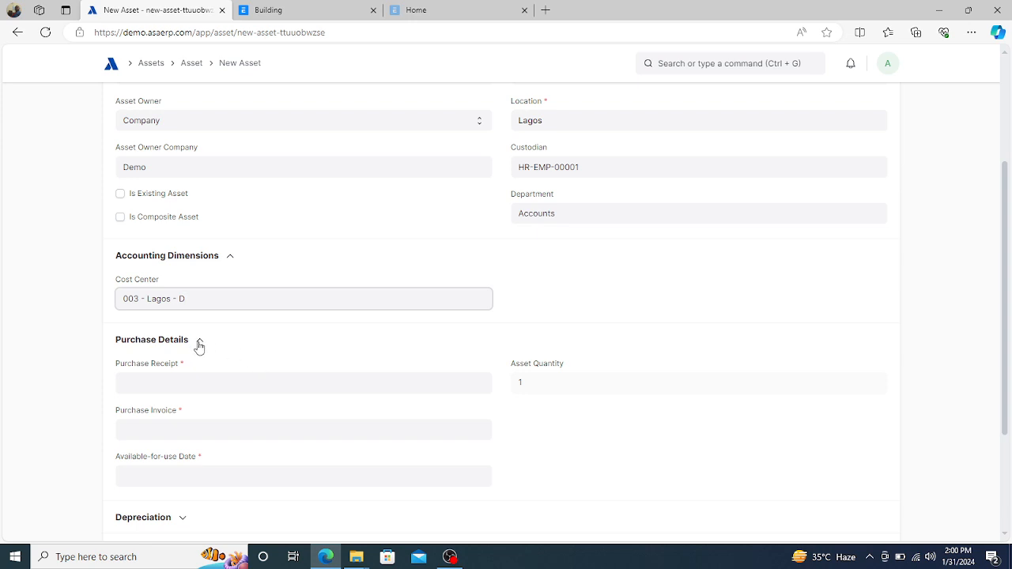
- Link purchase invoice ACC-PINV-2024-00007, filling ₦2,000,000.00 and 01-01-2024 dates
left_click(186, 385)
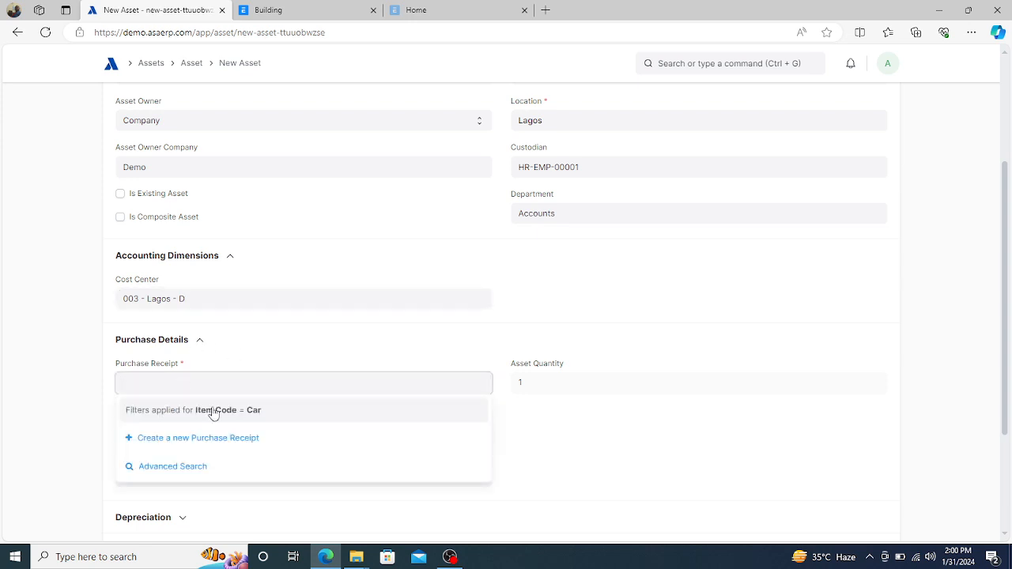
left_click(243, 364)
scroll(243, 365, "down", 2)
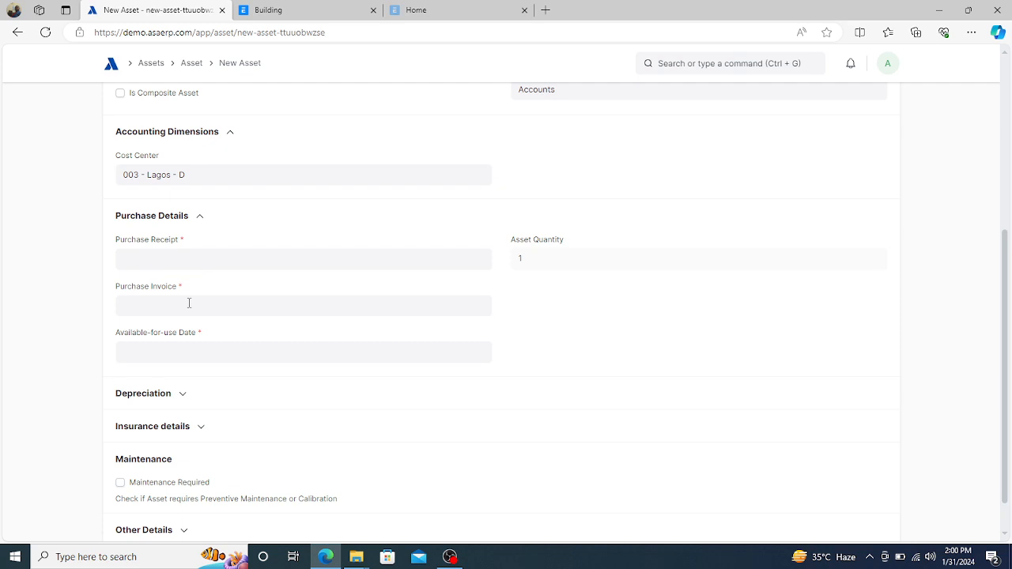
left_click(187, 305)
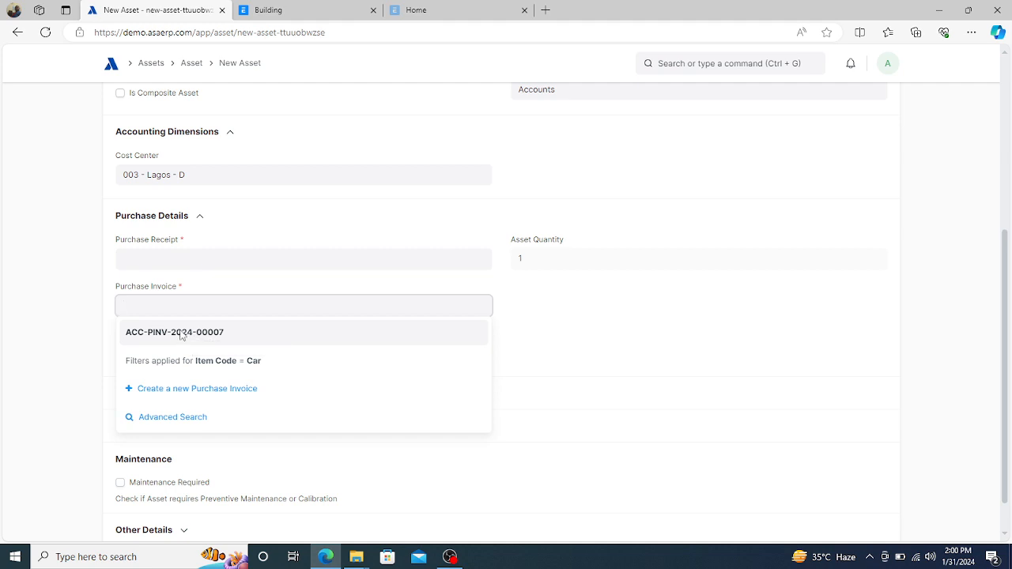
left_click(181, 333)
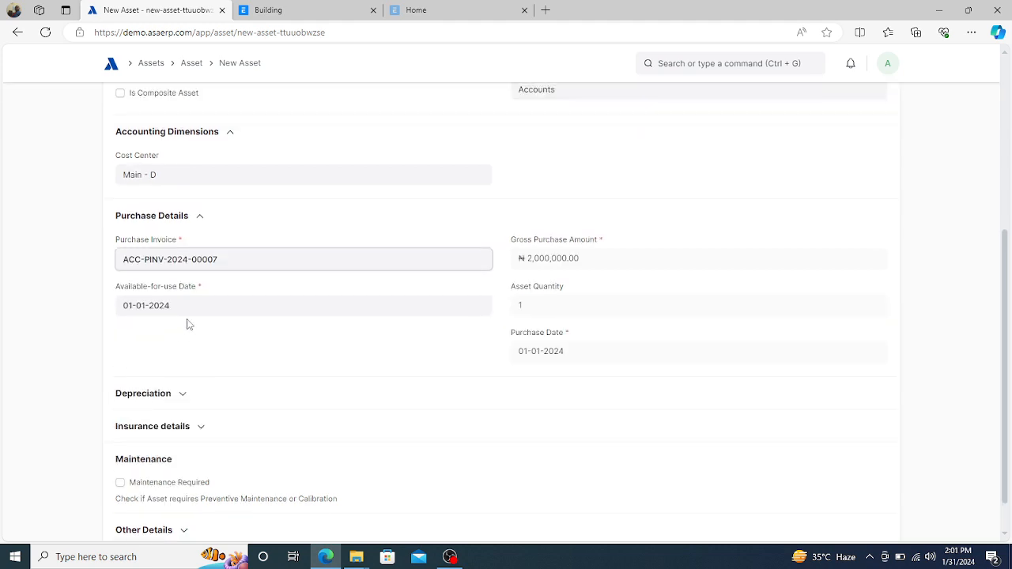
left_click(313, 290)
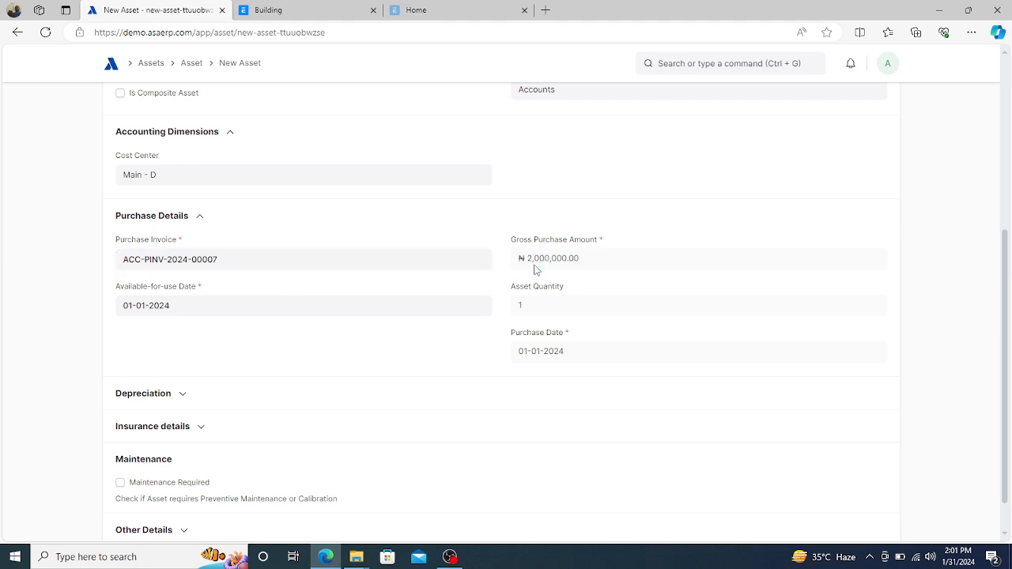
left_click(677, 67)
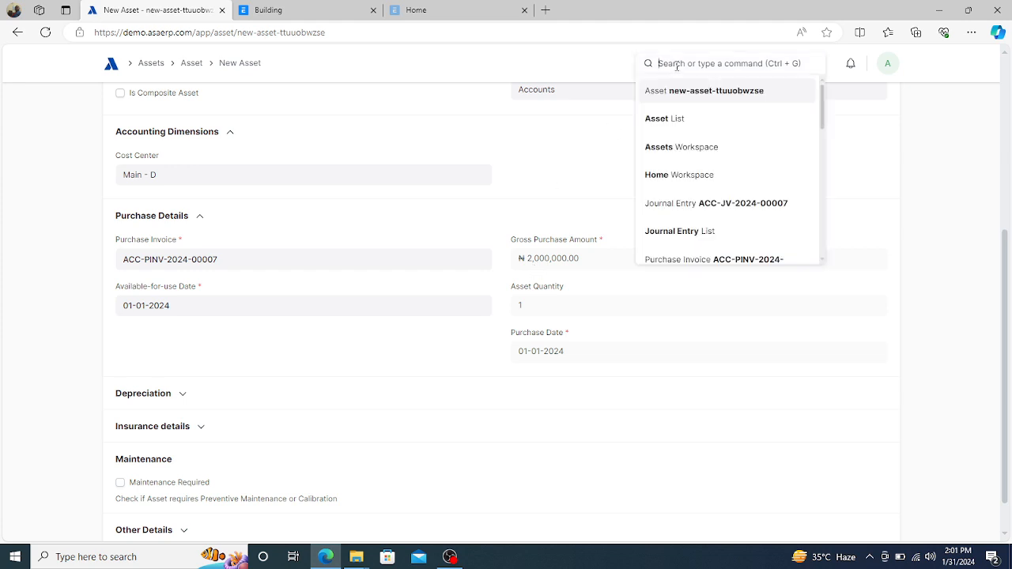
type("purchse")
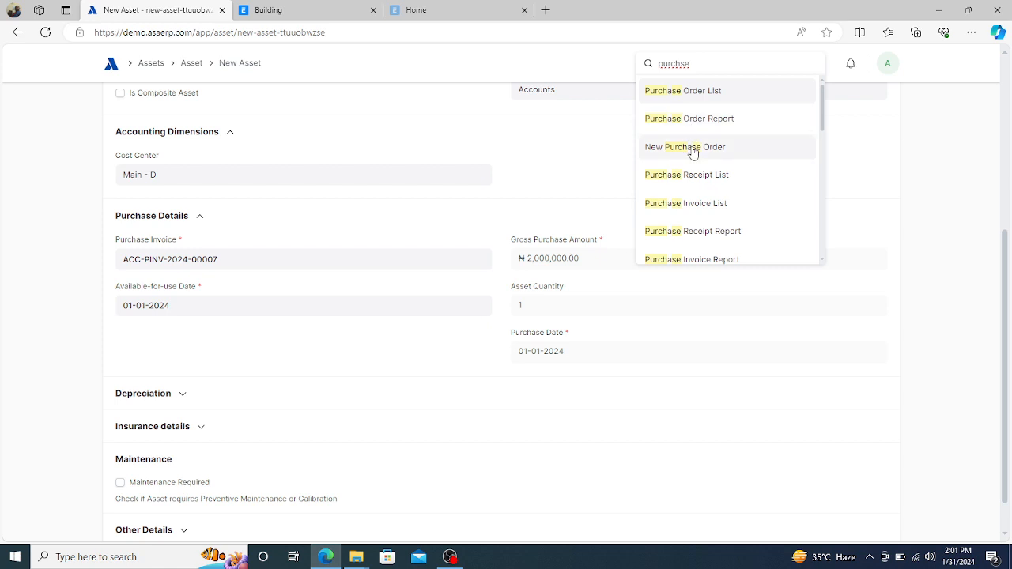
left_click(690, 203)
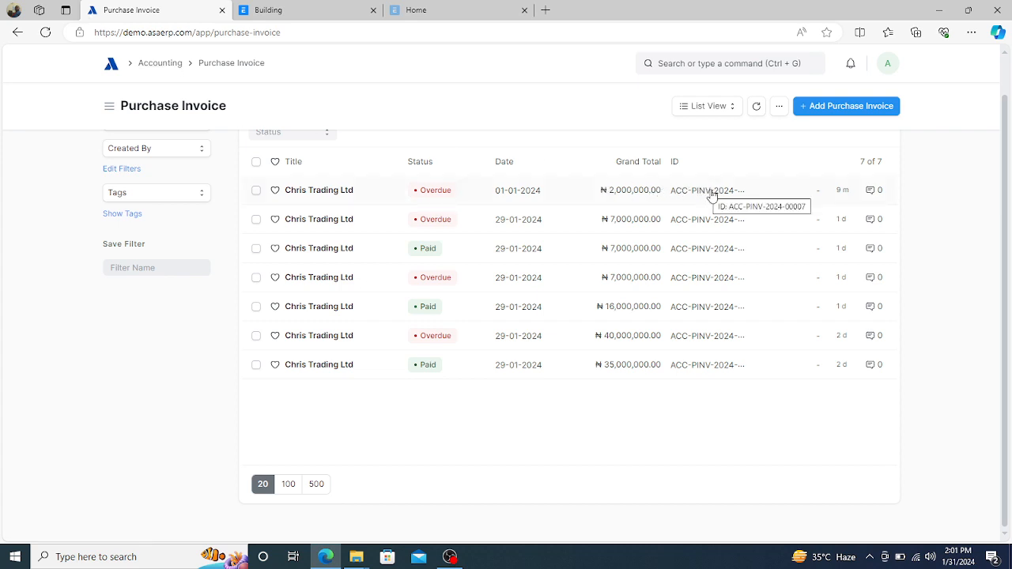
left_click(18, 33)
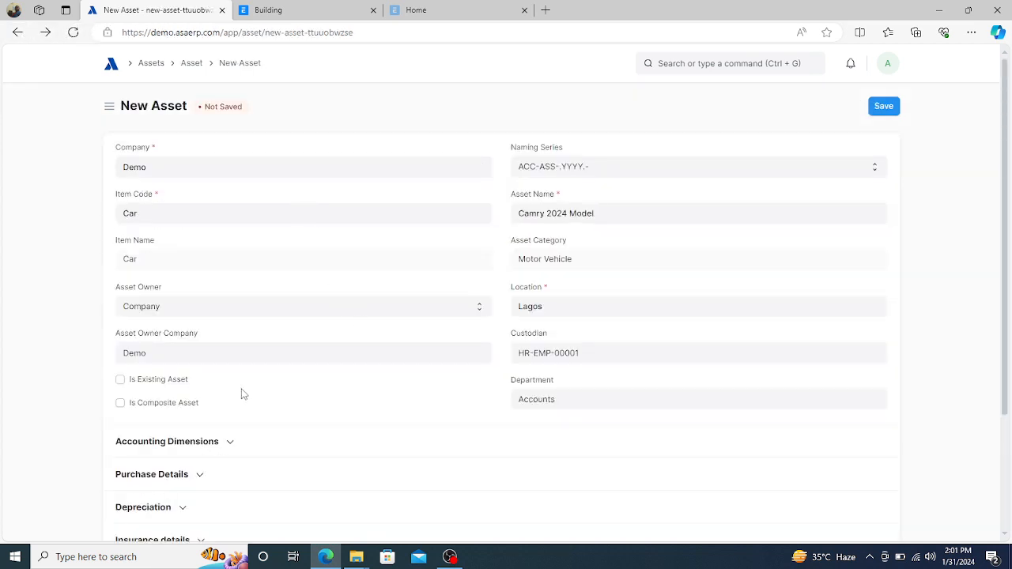
- Expand Purchase Details to show 01-01-2024 dates and the ₦2,000,000.00 gross amount
scroll(287, 440, "down", 1)
scroll(287, 441, "down", 3)
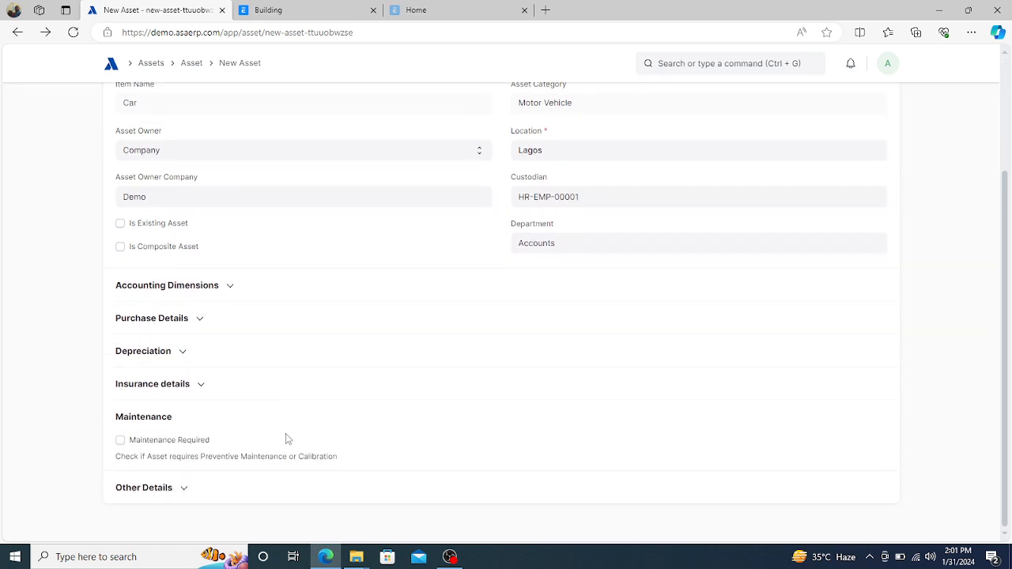
left_click(200, 322)
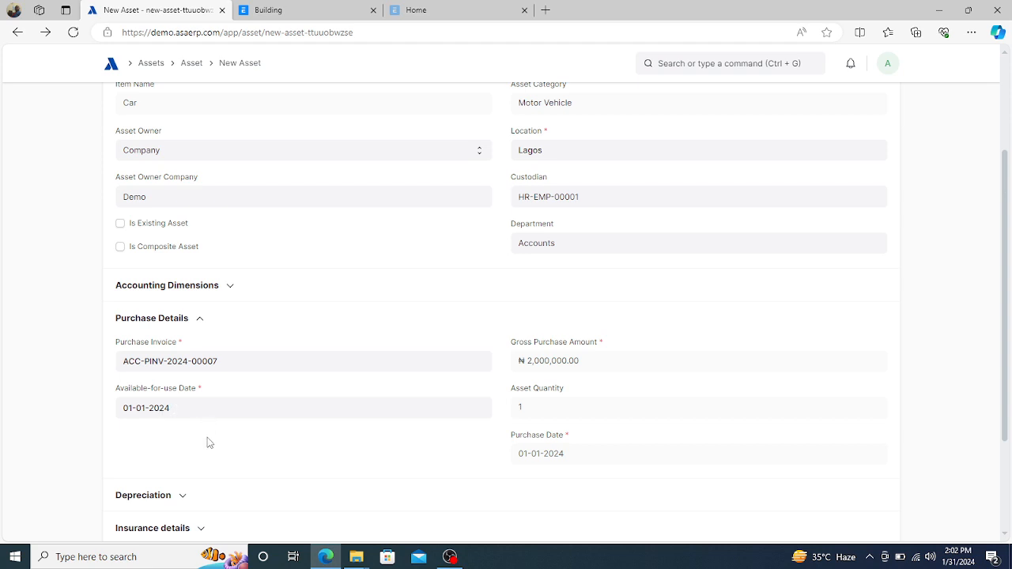
scroll(209, 443, "down", 2)
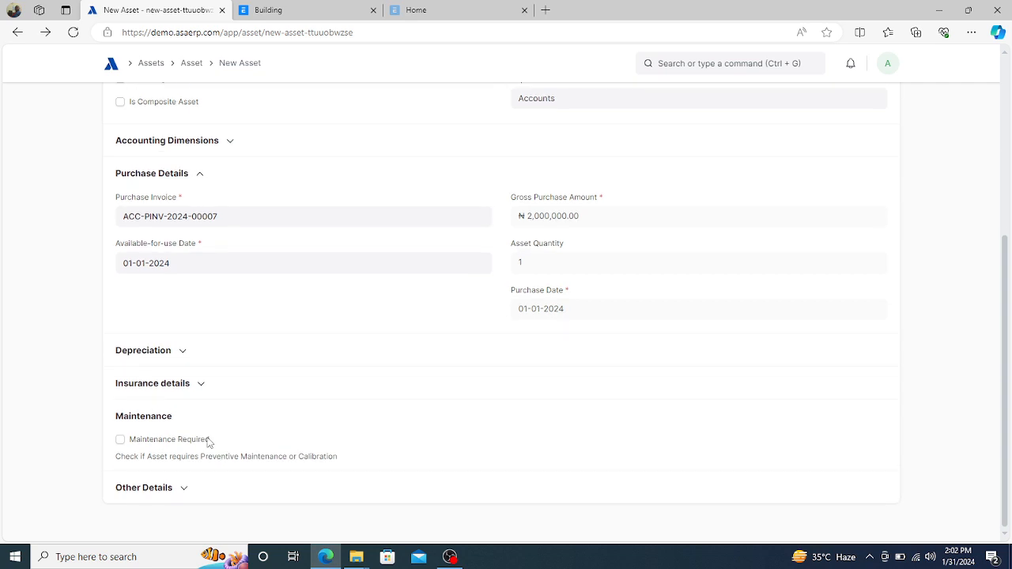
- Enable Calculate Depreciation, producing a Straight Line finance book row with 60 depreciations, frequency 1
left_click(185, 356)
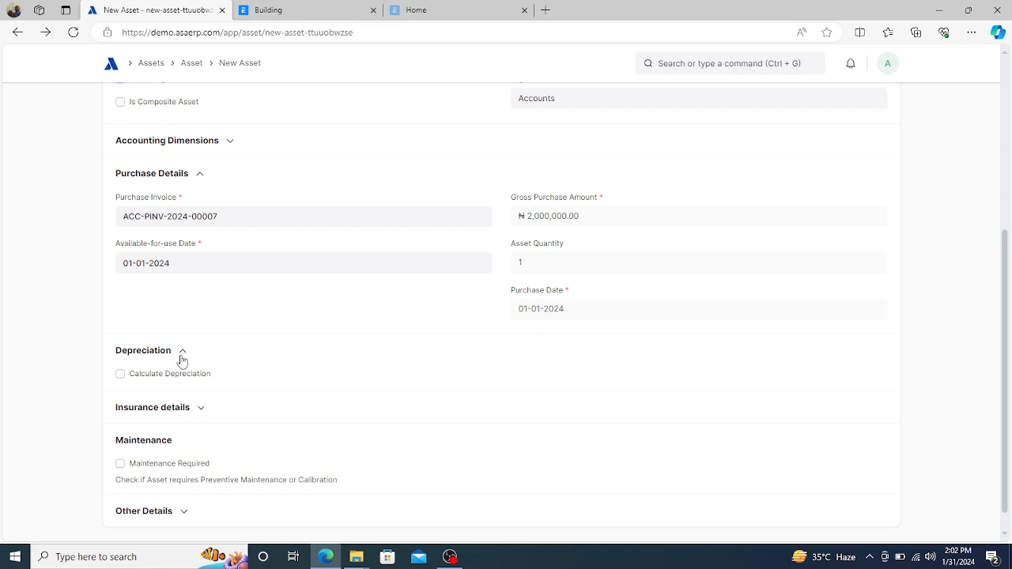
left_click(120, 375)
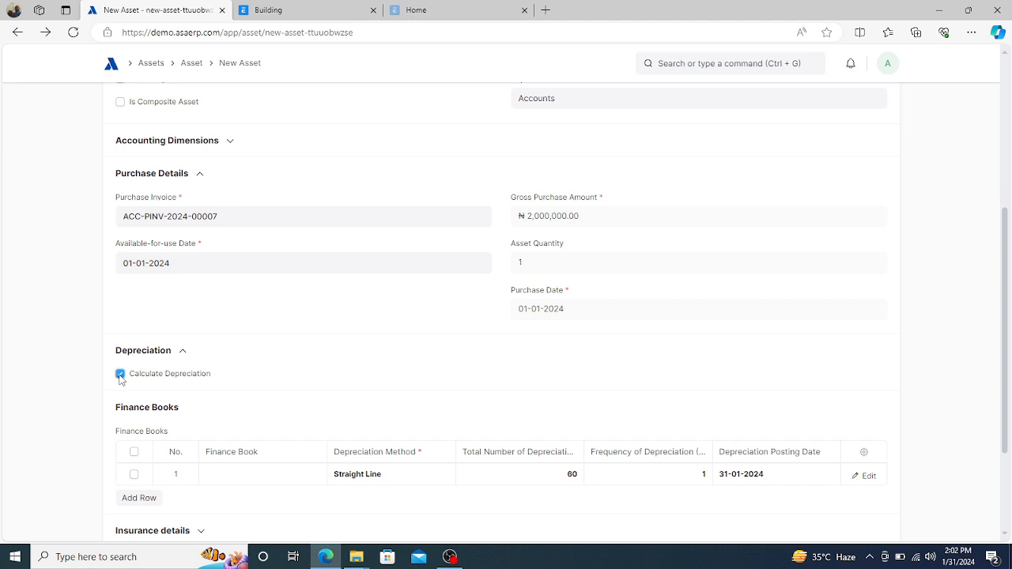
left_click(120, 375)
left_click(120, 375)
left_click(121, 375)
left_click(120, 375)
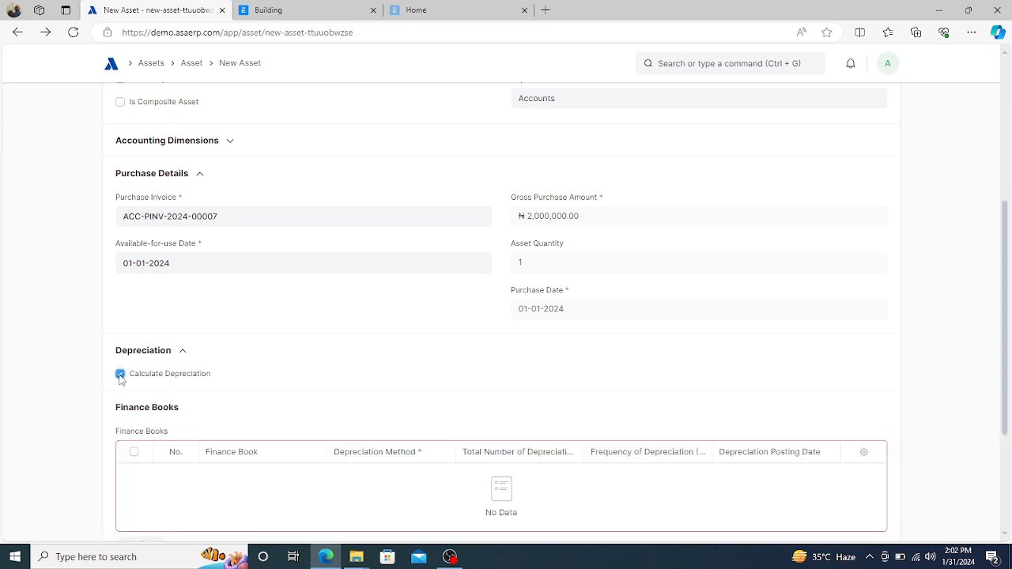
left_click(120, 375)
left_click(120, 375)
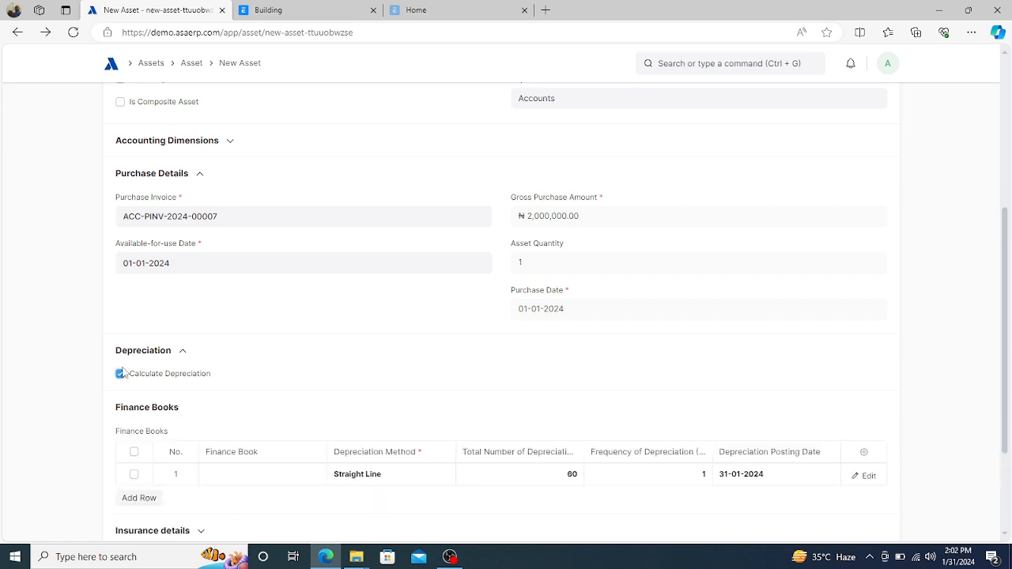
left_click(120, 375)
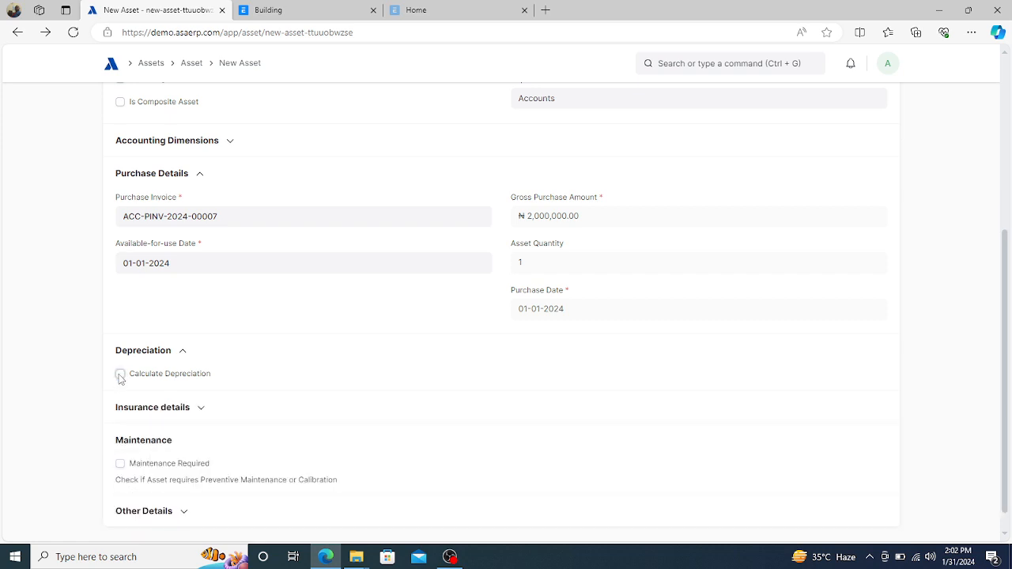
left_click(120, 375)
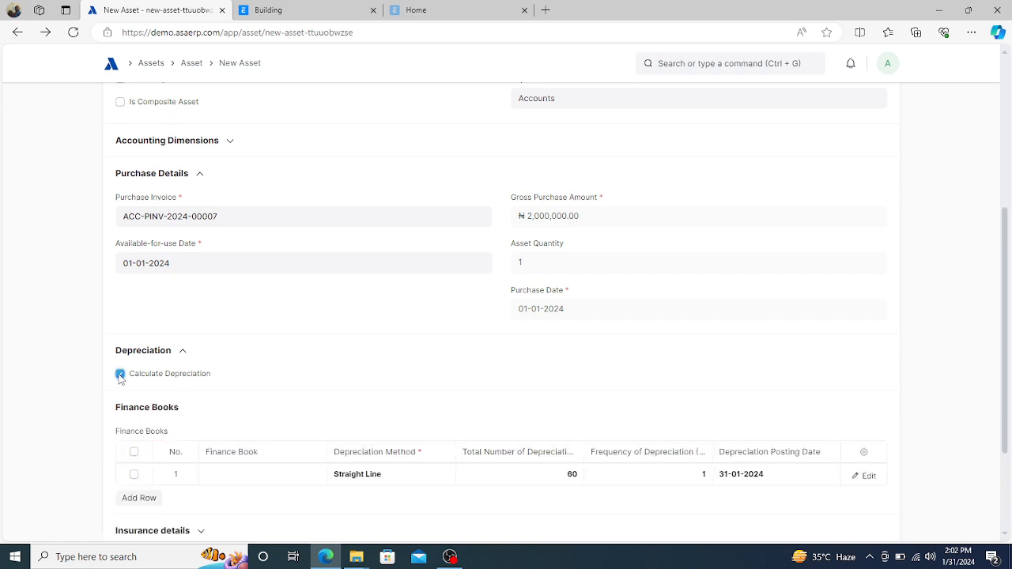
scroll(120, 377, "down", 3)
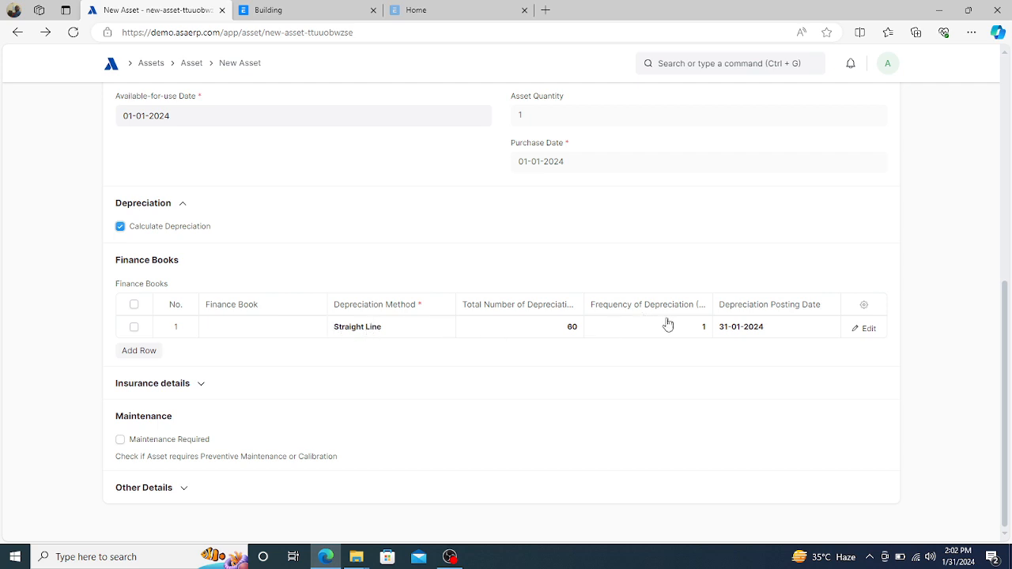
- Set the finance book's depreciation posting date to 31-01-2024
left_click(802, 332)
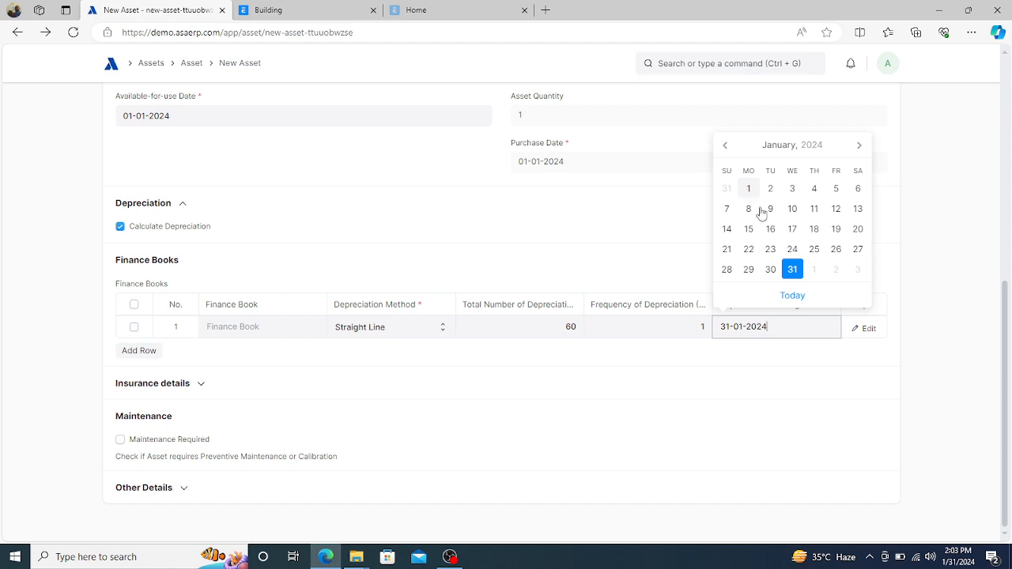
left_click(793, 273)
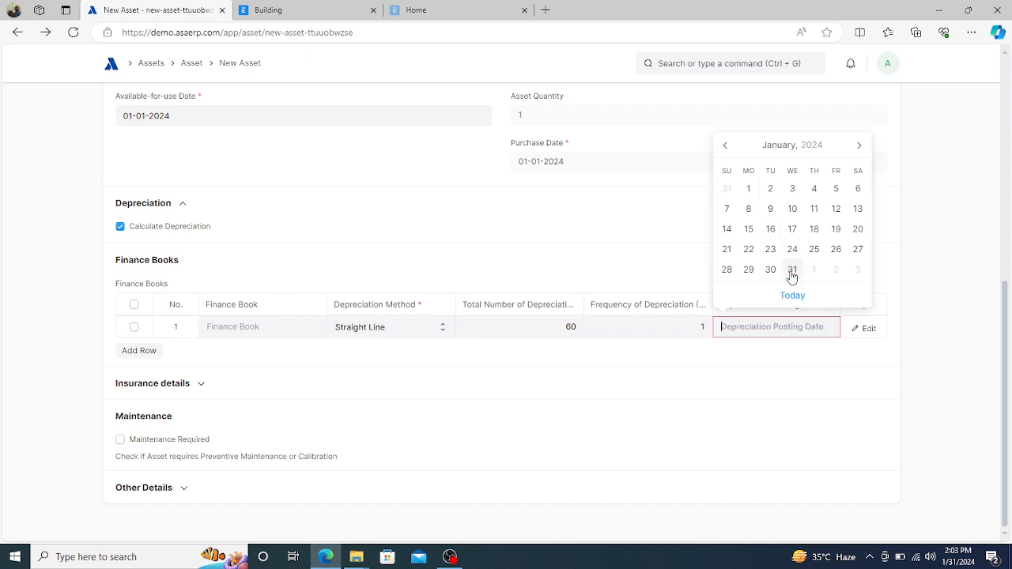
left_click(792, 273)
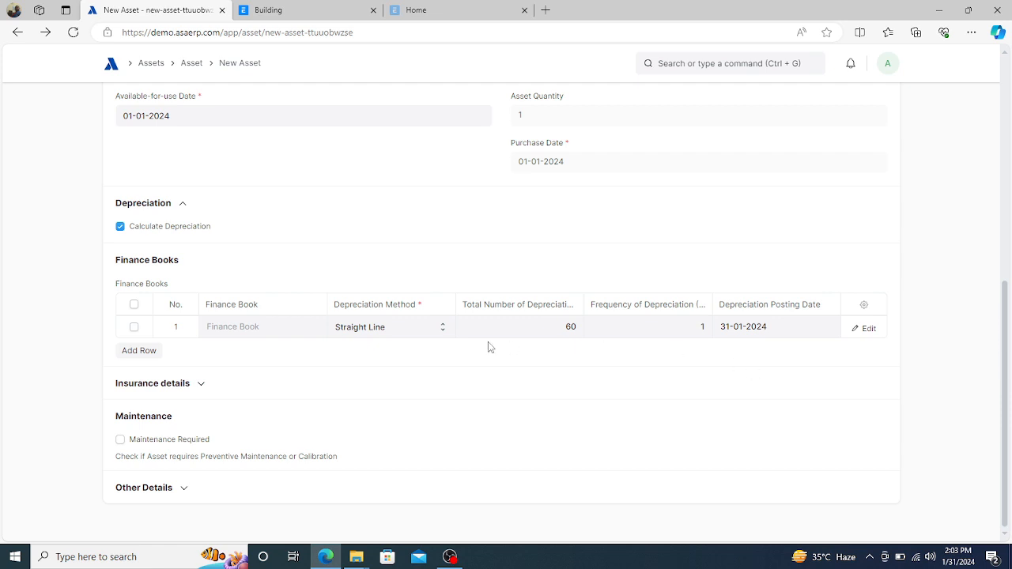
left_click(202, 383)
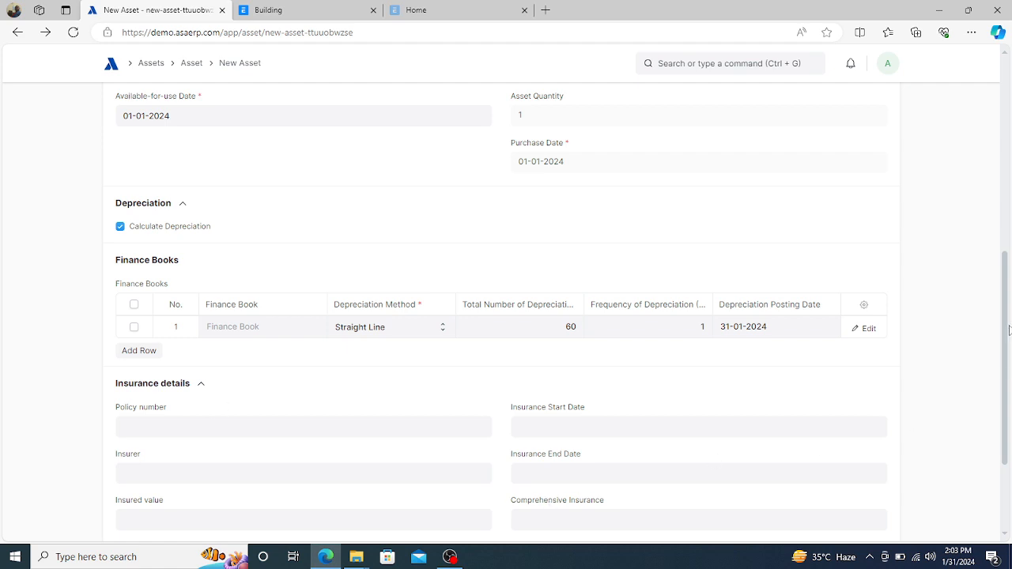
left_click_drag(1007, 330, 996, 375)
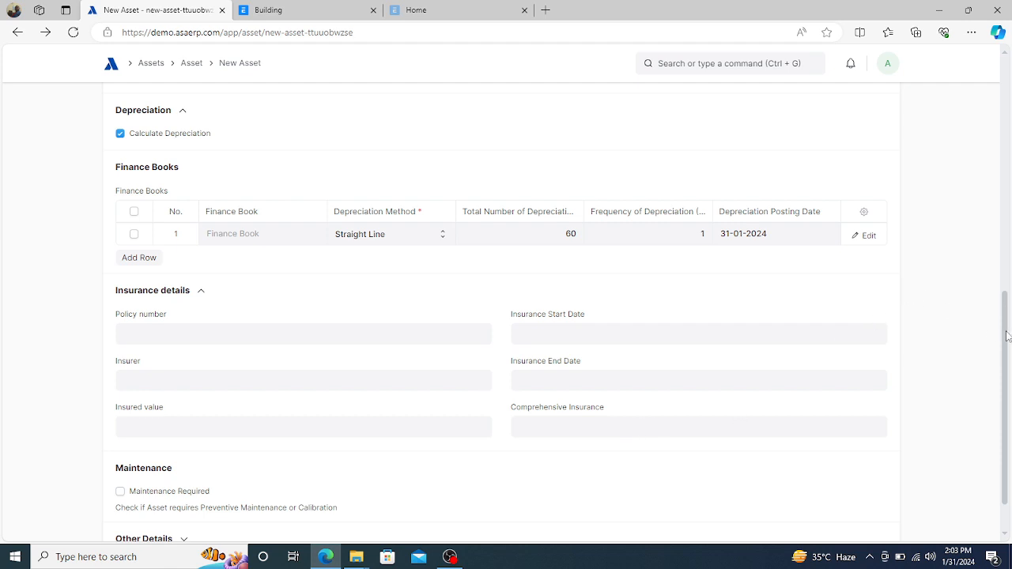
left_click_drag(1007, 336, 1000, 371)
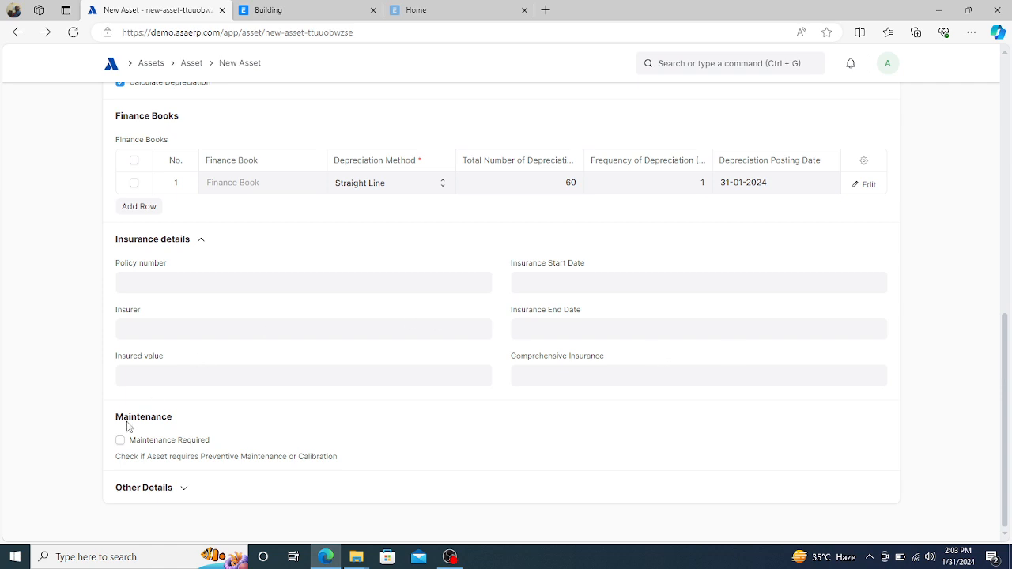
left_click(187, 490)
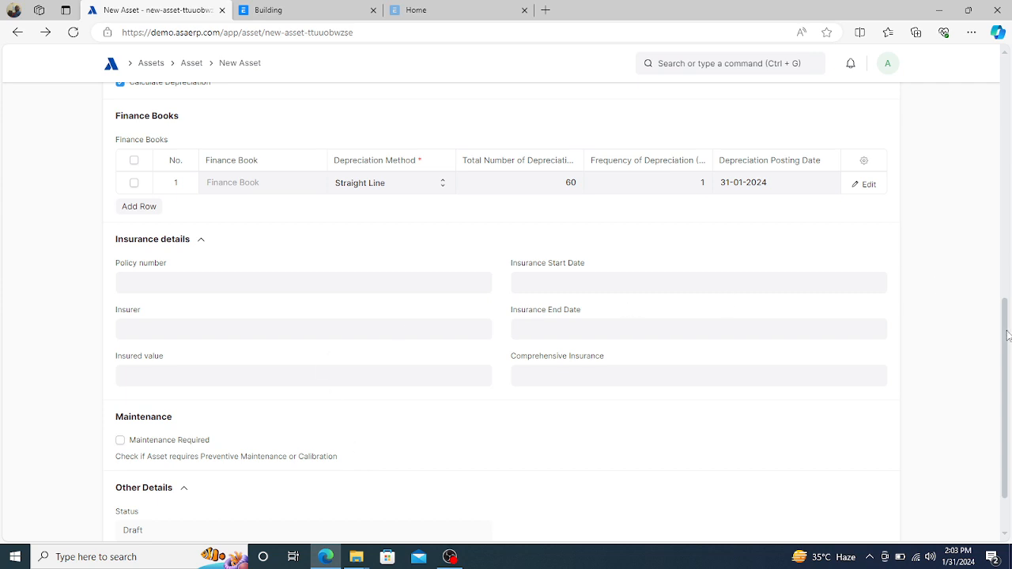
left_click_drag(1008, 336, 1009, 97)
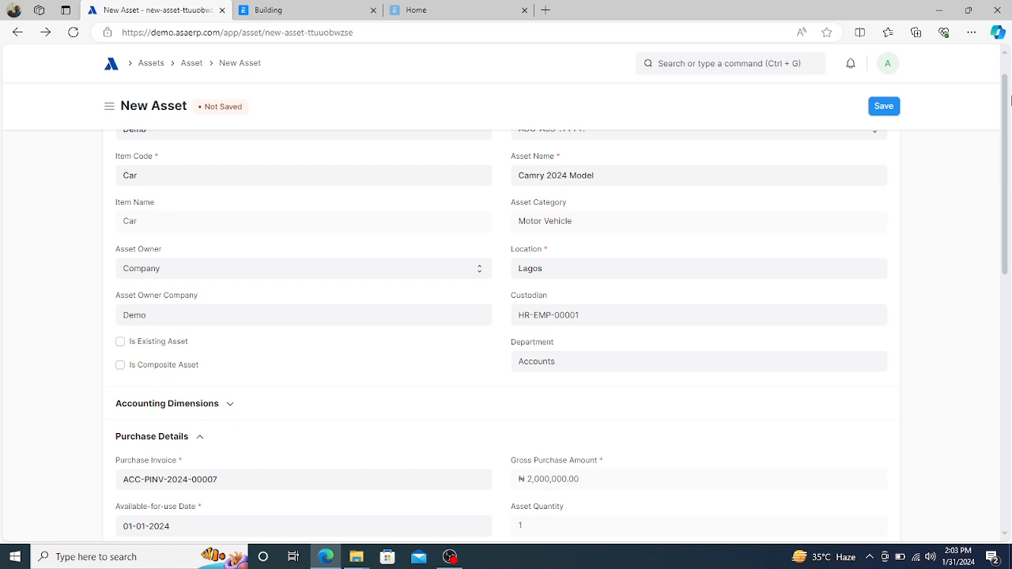
- Save the asset as draft ACC-ASS-2024-00001 and page through its 60-month depreciation schedule
left_click(883, 108)
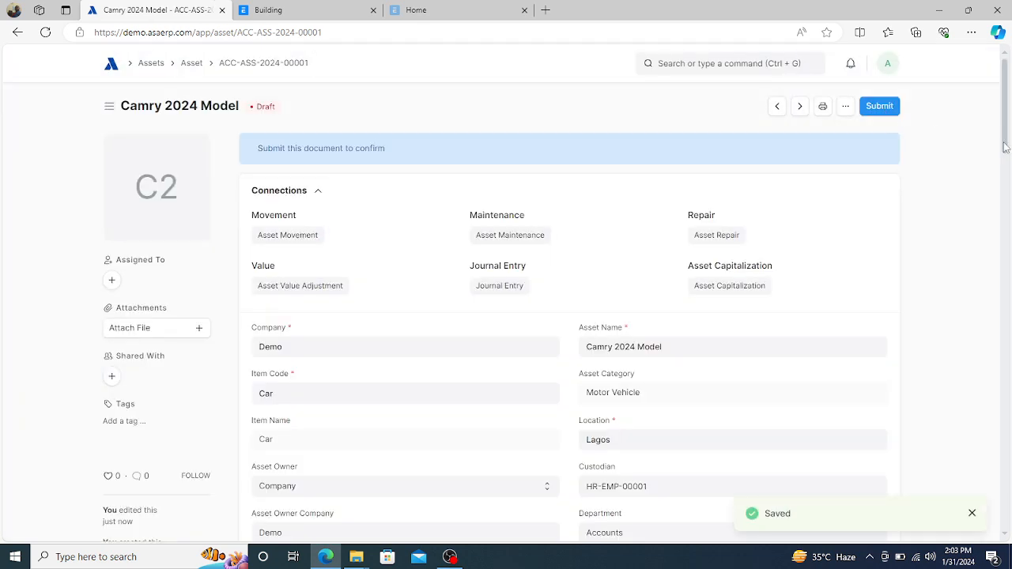
left_click_drag(1003, 147, 997, 286)
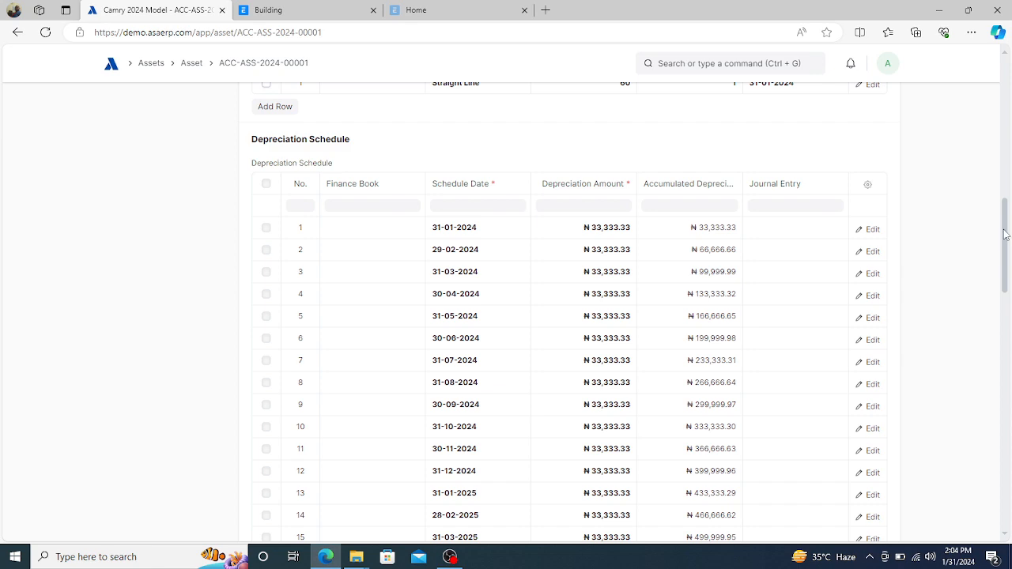
left_click_drag(1005, 233, 986, 414)
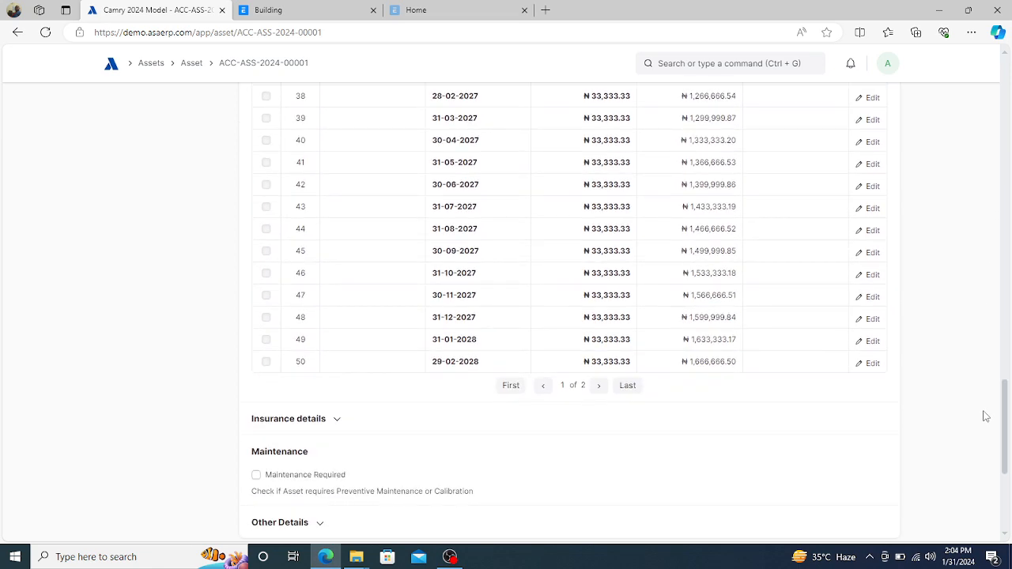
left_click(630, 393)
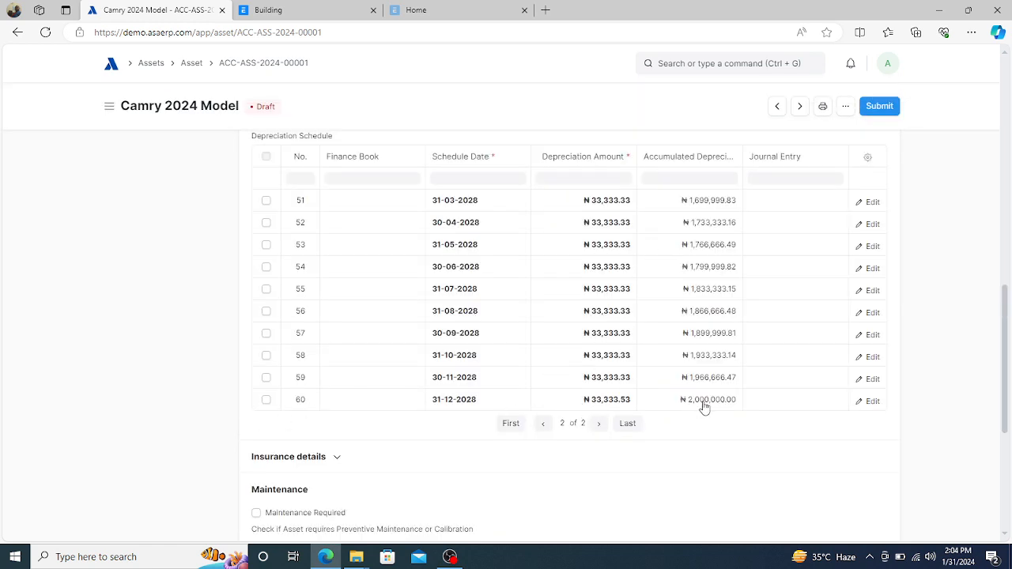
left_click(511, 424)
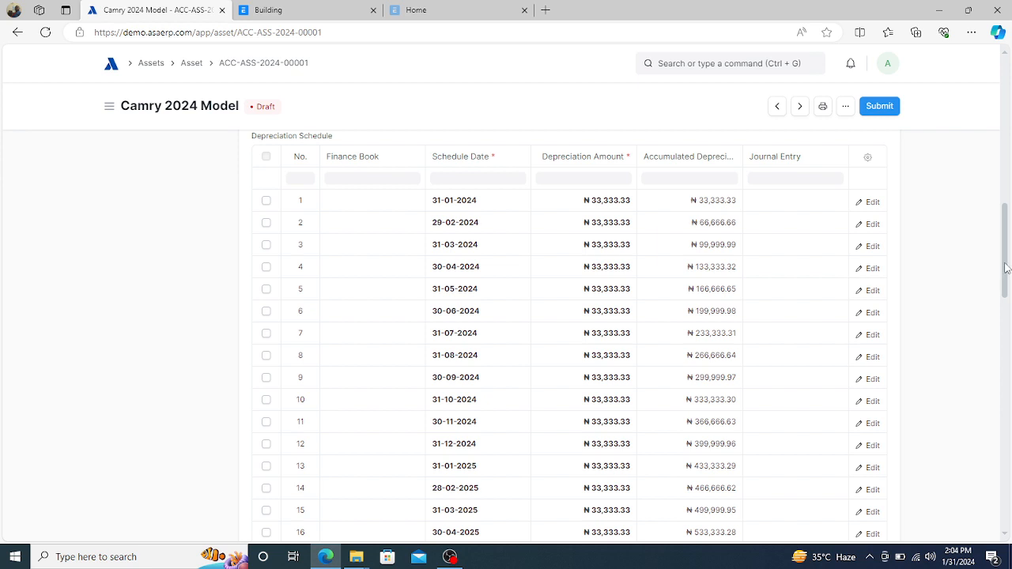
left_click_drag(1007, 268, 1009, 170)
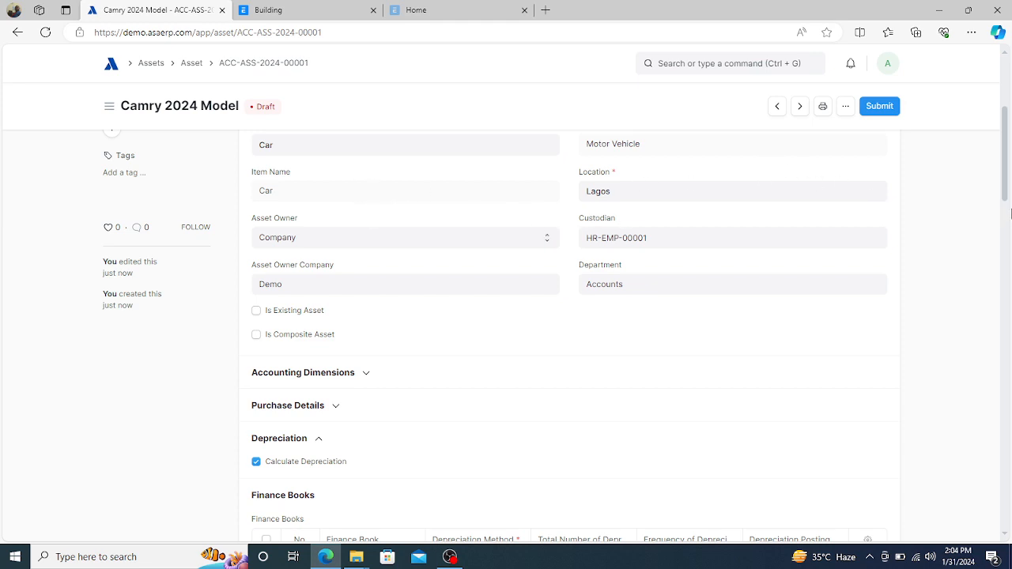
left_click_drag(1005, 192, 1006, 161)
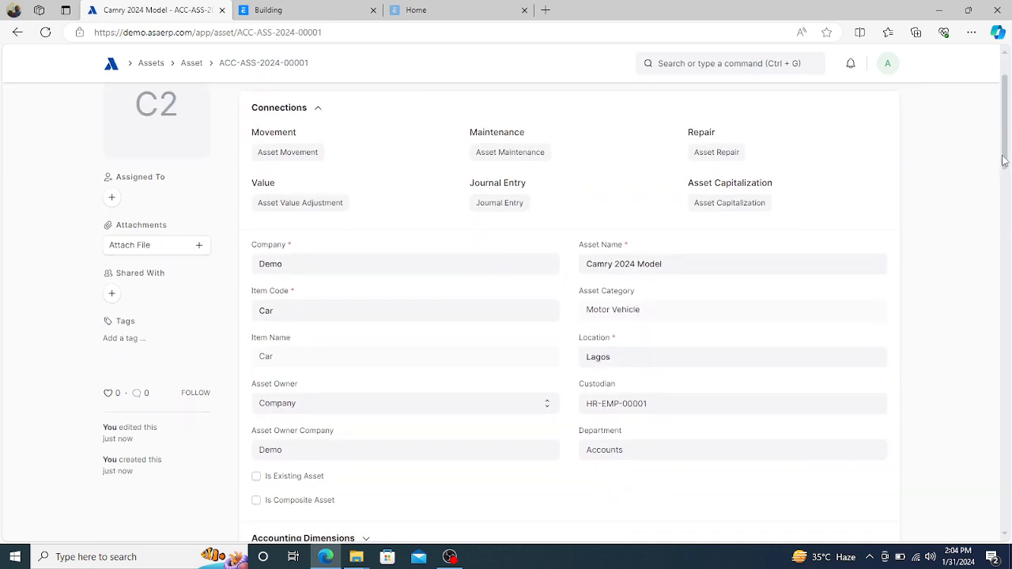
- Prefix the asset name with 'Toyota' so it reads 'Toyota Camry 2024 Model'
left_click(587, 266)
type("Toy")
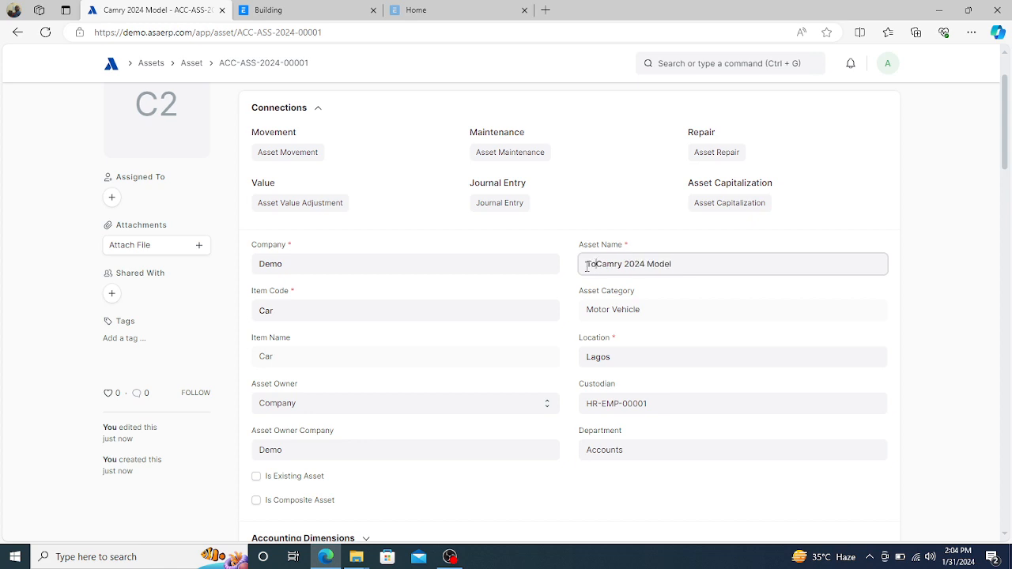
type("ota")
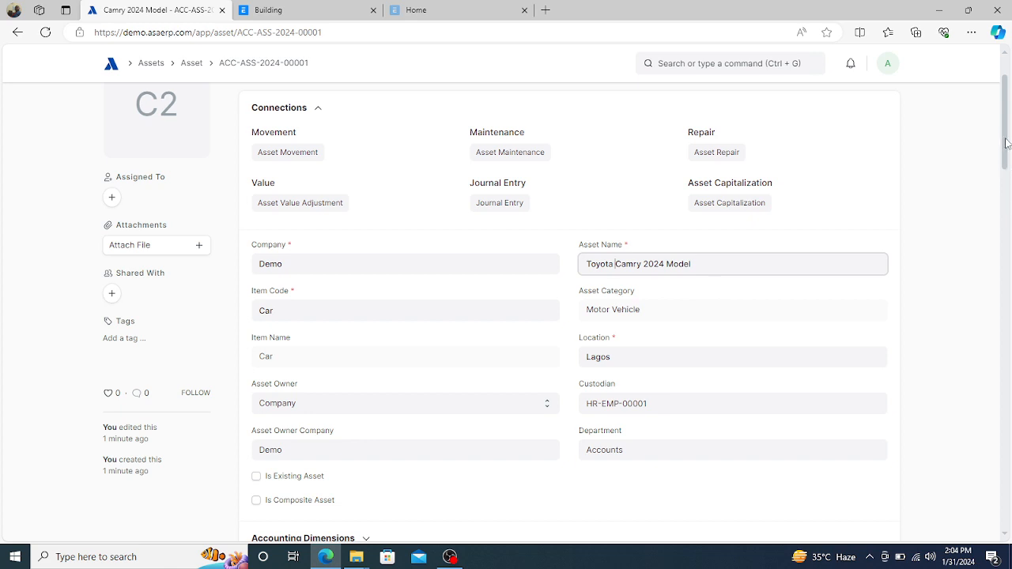
left_click_drag(1002, 152, 1004, 185)
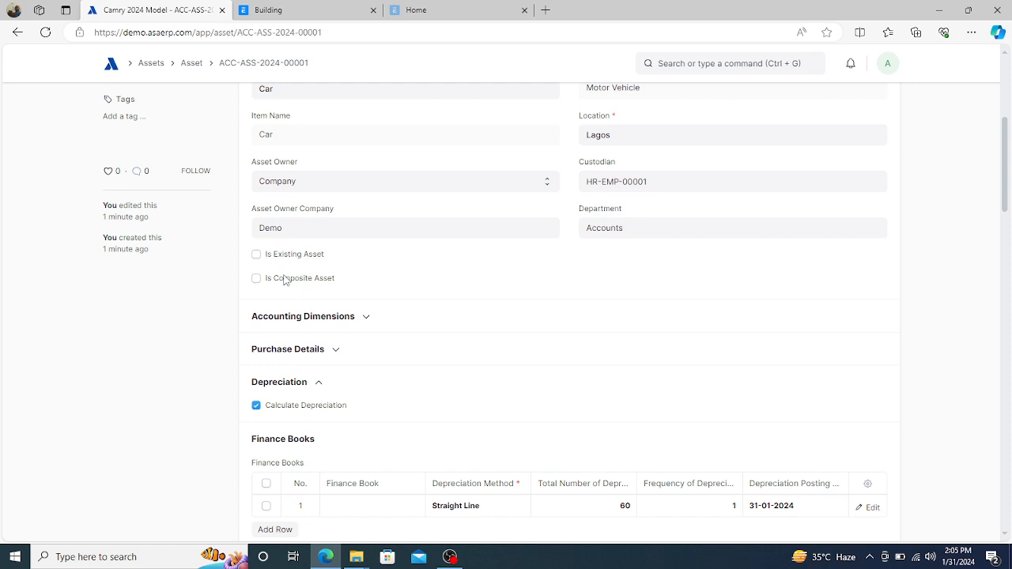
- Replace the cost center Main - D with 003 - Lagos - D
left_click(364, 318)
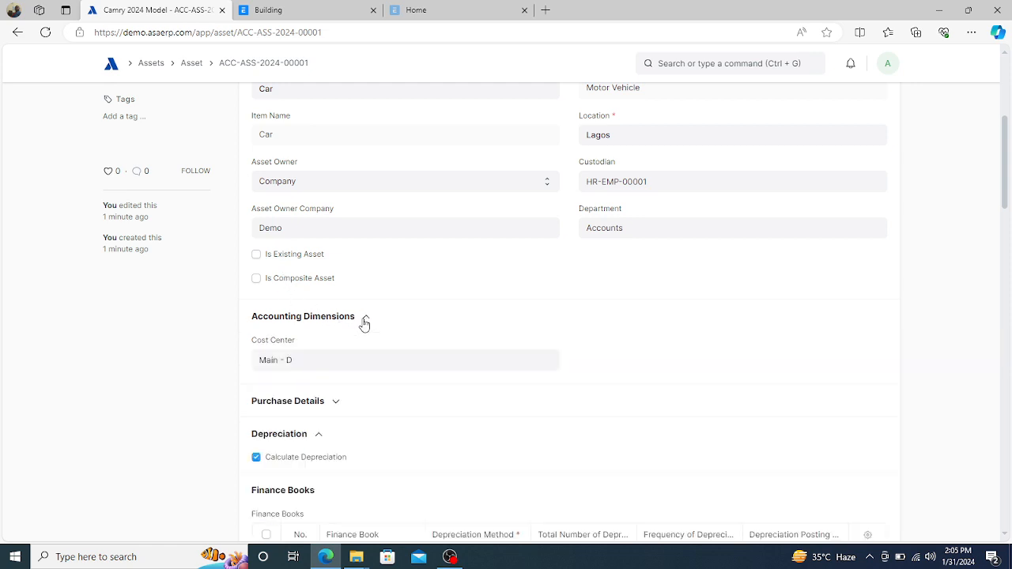
left_click(323, 363)
key("BackSpace")
key("BackSpace")
key("BackSpace")
key("BackSpace")
key("BackSpace")
key("BackSpace")
key("BackSpace")
key("BackSpace")
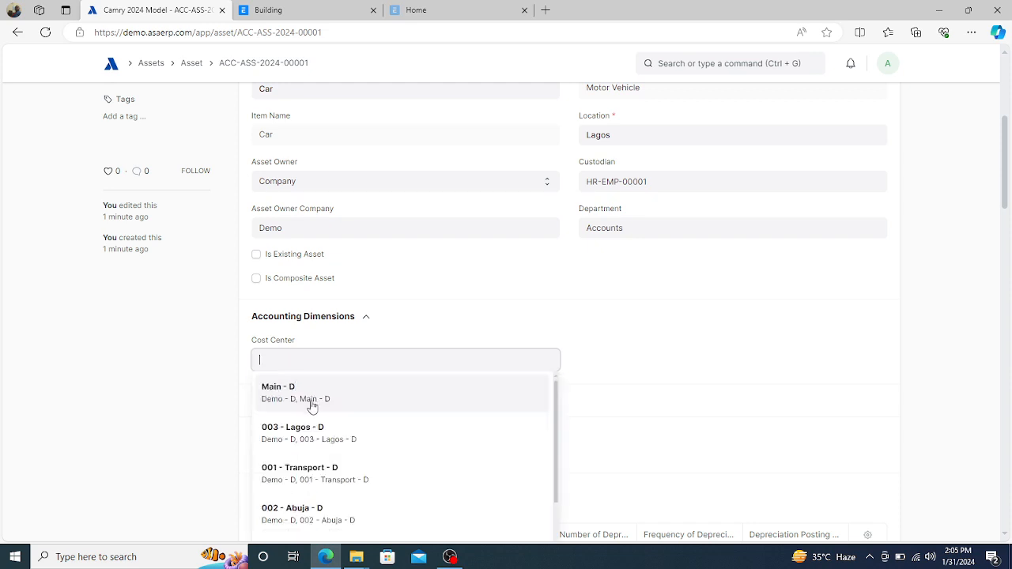
left_click(300, 431)
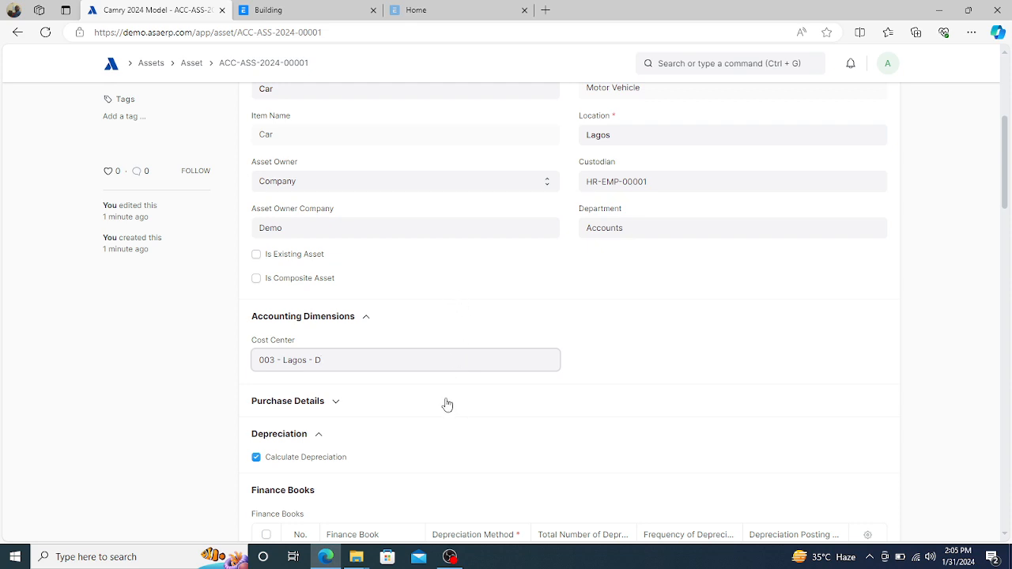
- Expand Purchase Details and check the available-for-use date, leaving it unchanged
left_click(334, 402)
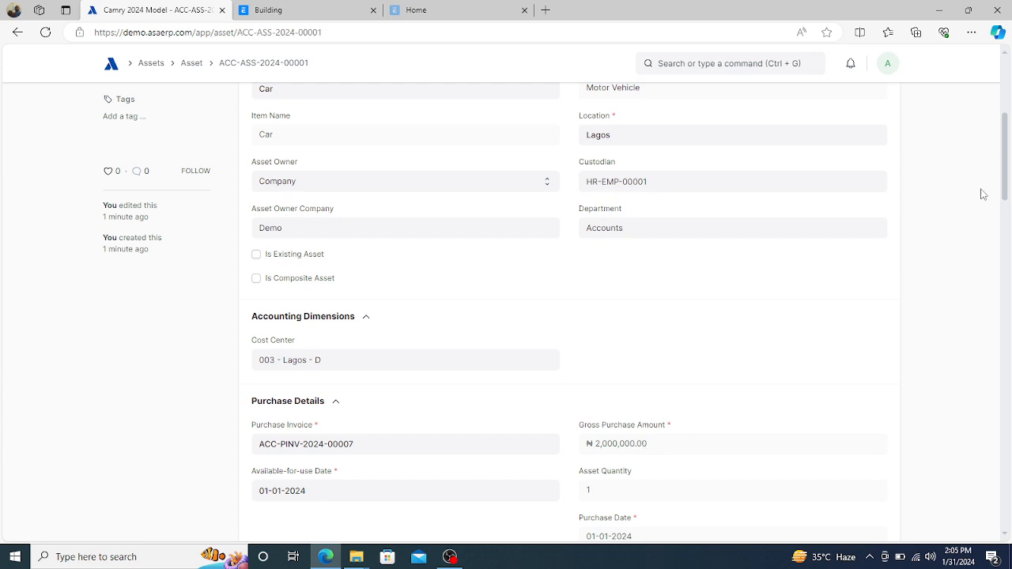
left_click_drag(1005, 185, 1005, 211)
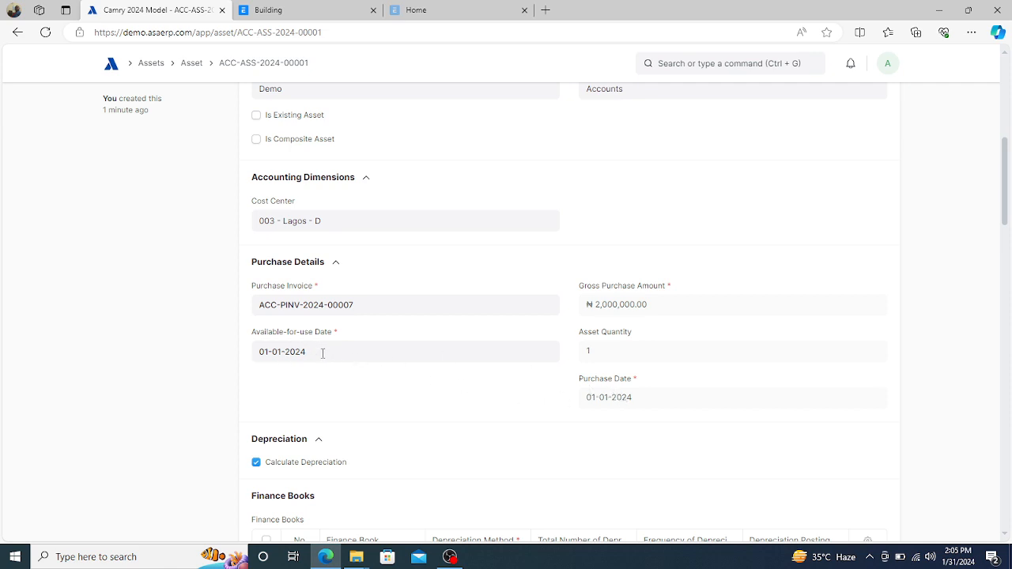
left_click(323, 353)
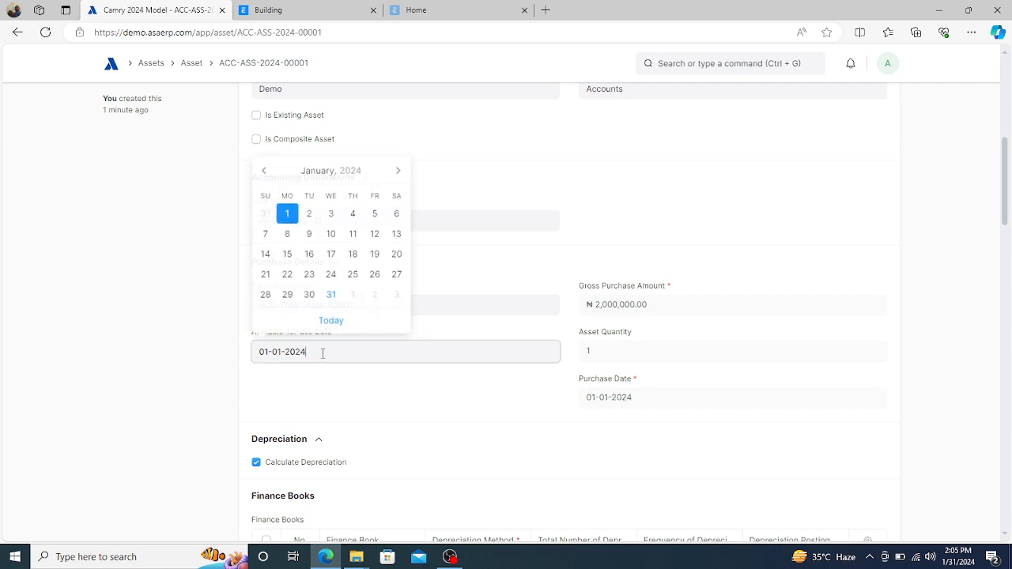
left_click(378, 422)
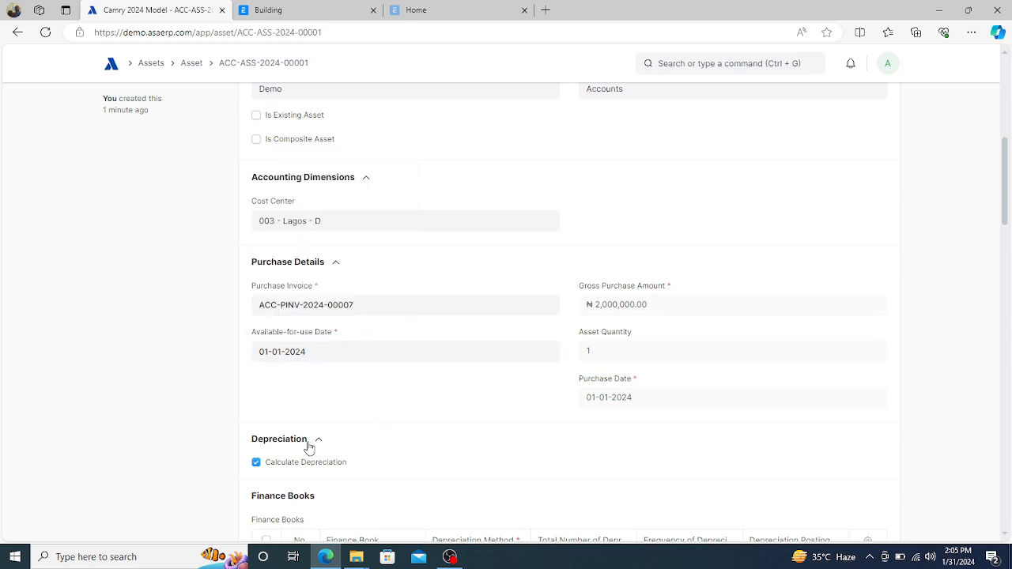
- Verify the finance book depreciation posting date remains 31-01-2024 without changing it
left_click(321, 445)
left_click(319, 445)
left_click_drag(1005, 197, 1006, 242)
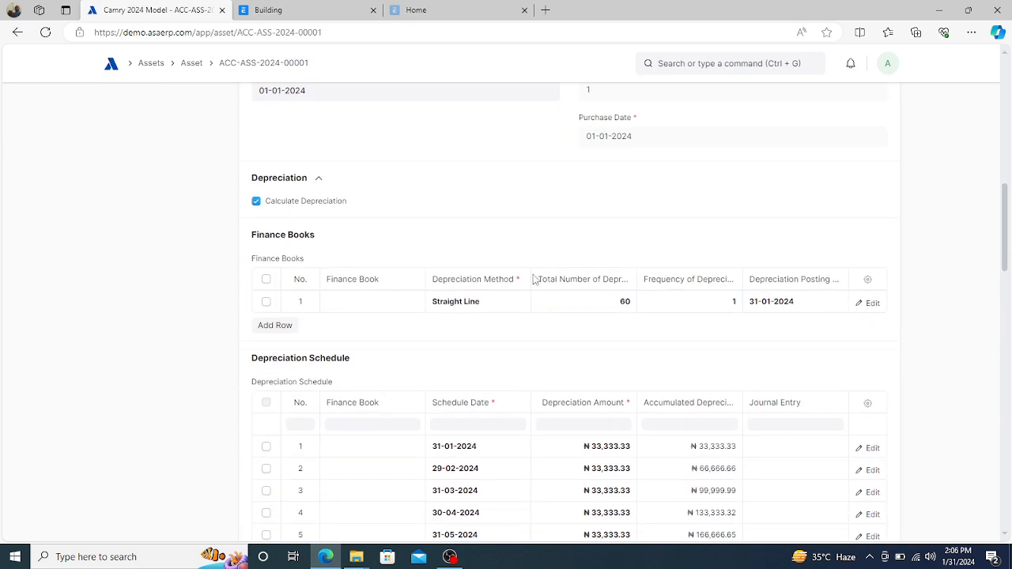
left_click(811, 303)
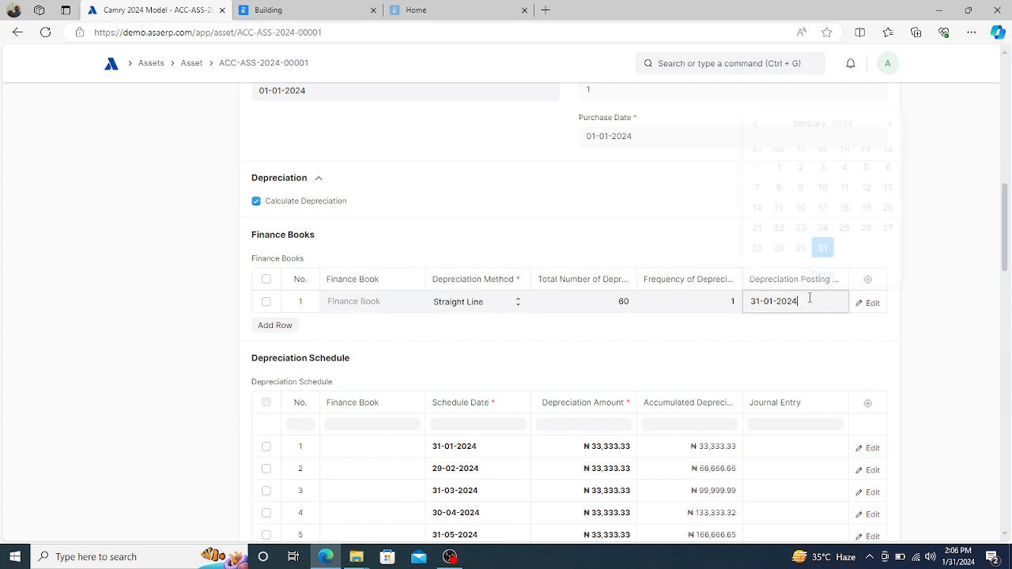
left_click(682, 210)
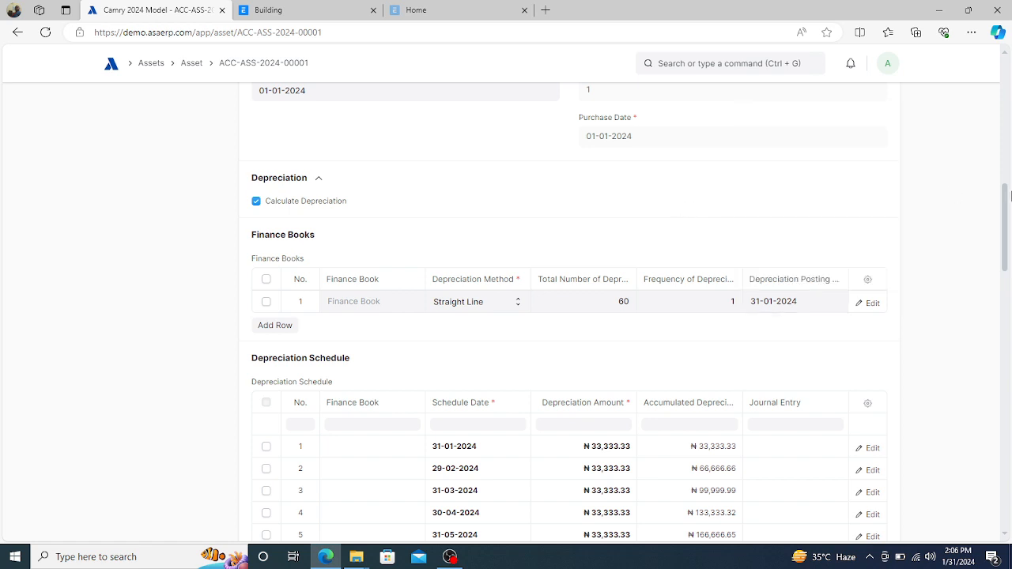
left_click_drag(1004, 205, 1009, 121)
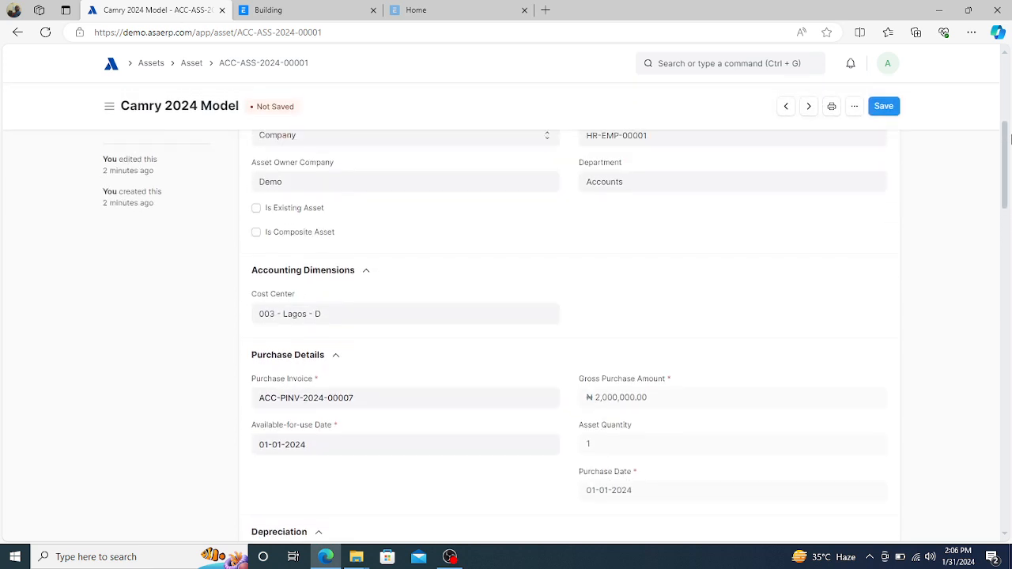
- Save and submit asset ACC-ASS-2024-00001, confirm, and review its 60-row ₦33,333.33 depreciation schedule
left_click(884, 107)
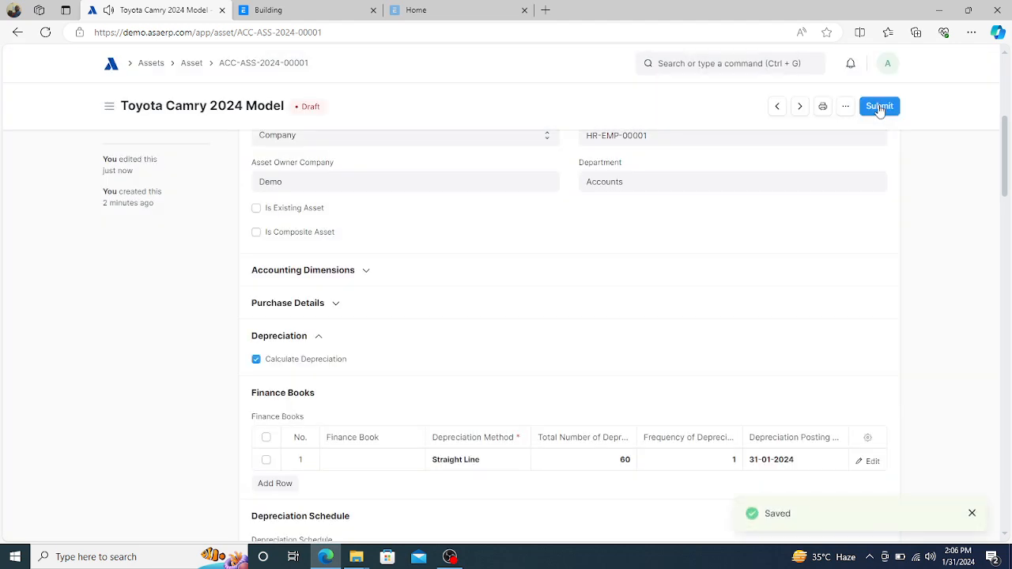
left_click(879, 108)
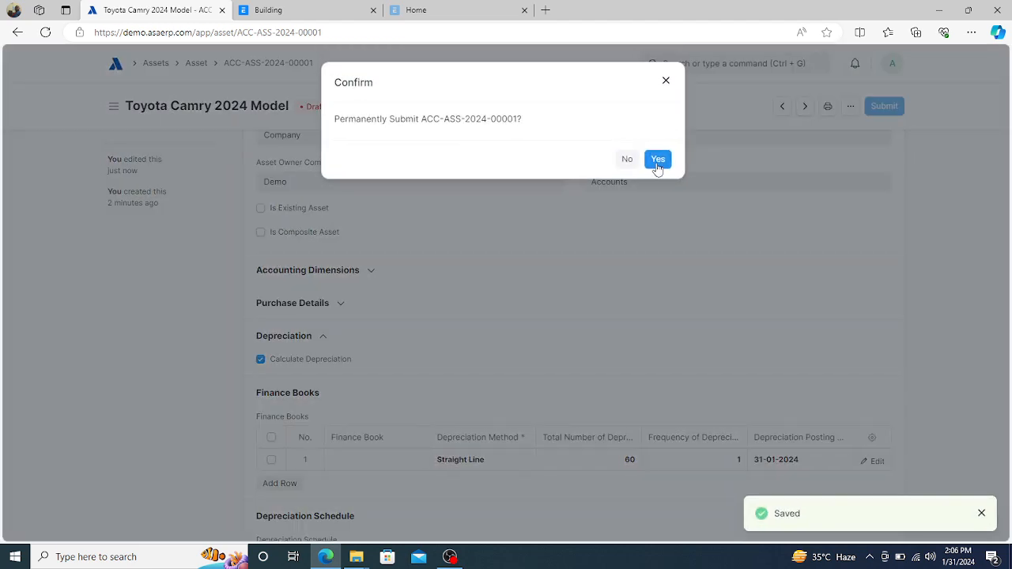
left_click(657, 160)
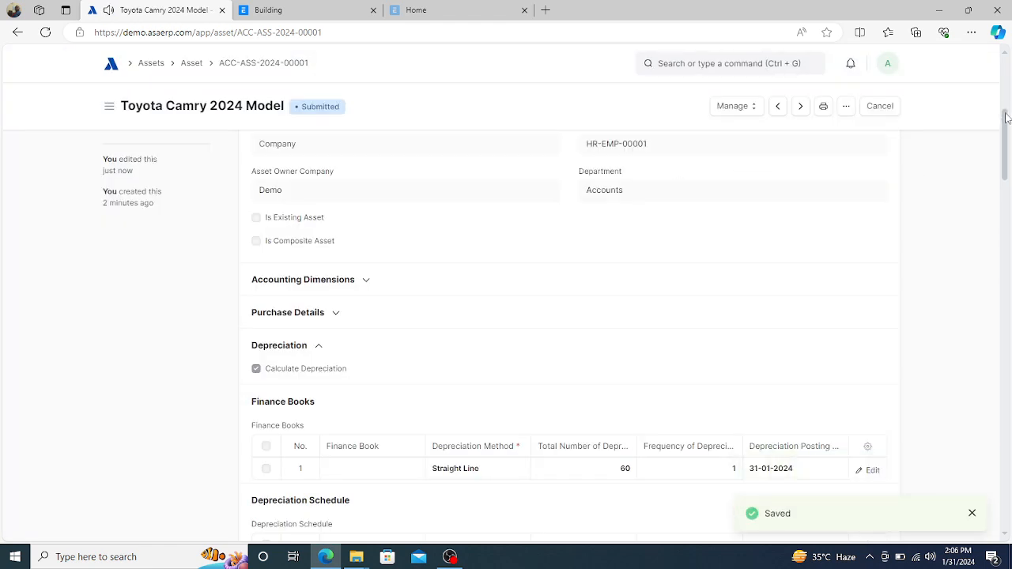
left_click_drag(1004, 127, 1003, 173)
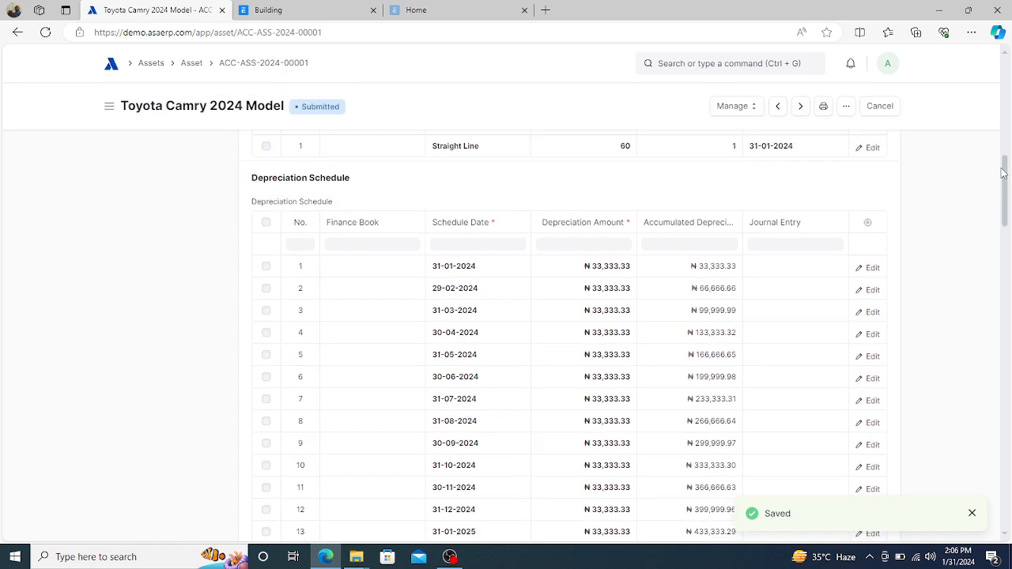
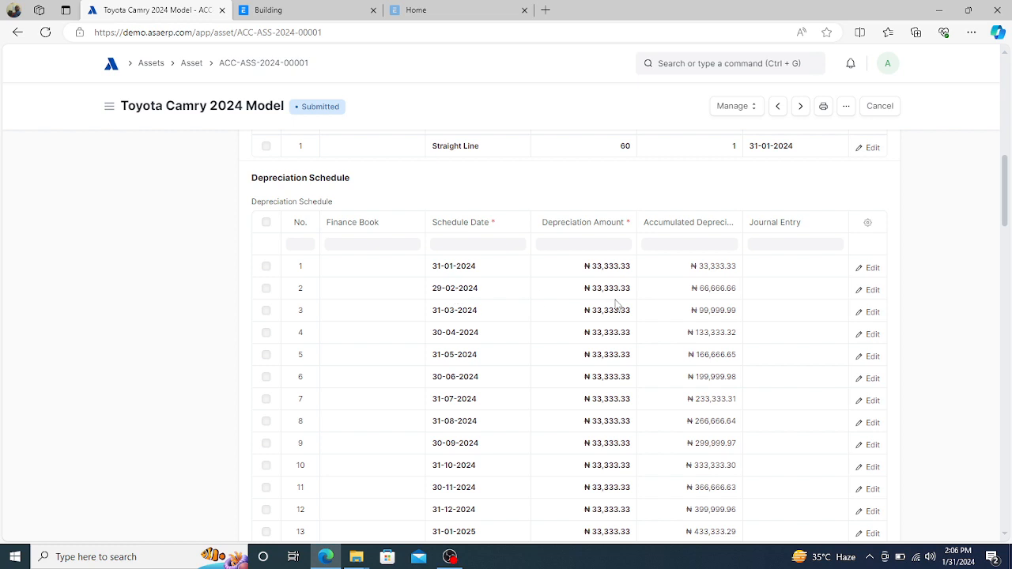
- Inspect rows 2 and 3 of the ACC-ASS-2024-00001 depreciation schedule
left_click(772, 293)
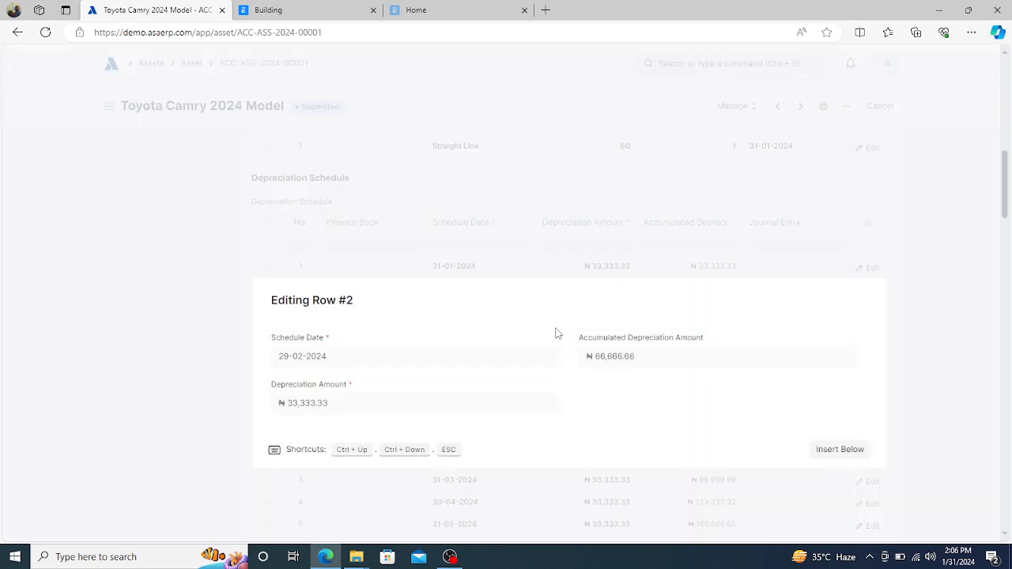
left_click(426, 227)
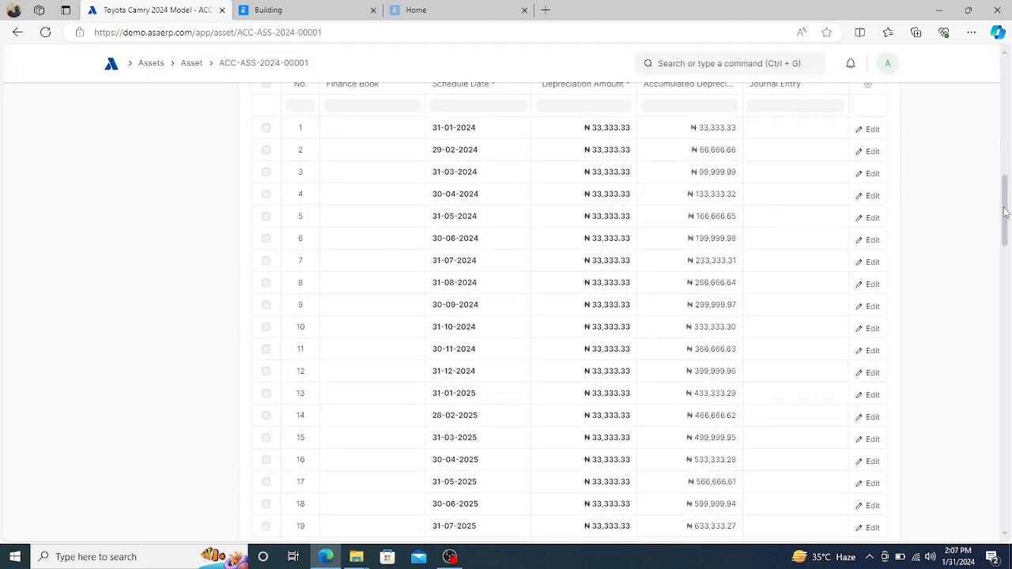
left_click_drag(1004, 212, 1005, 202)
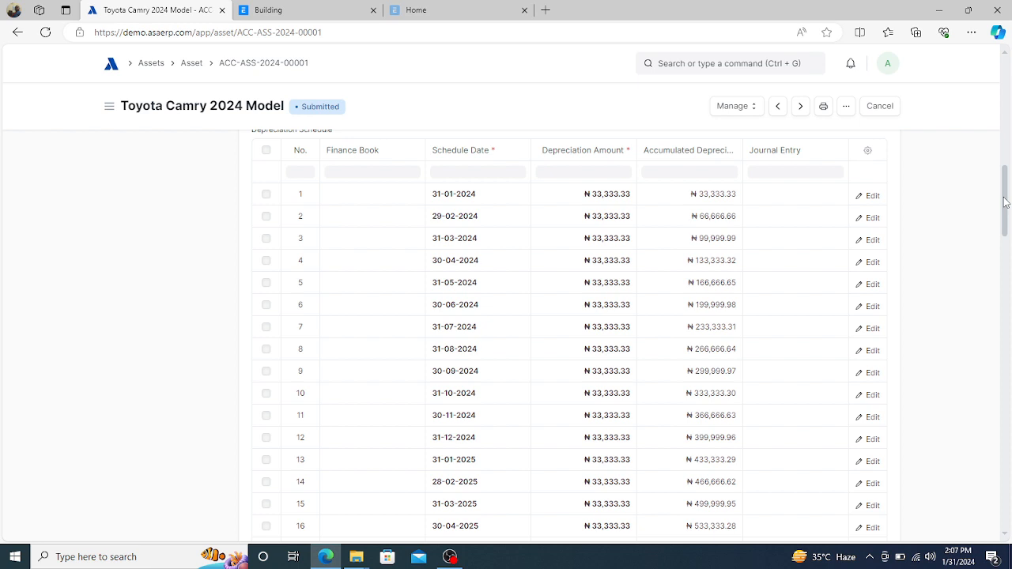
left_click_drag(1005, 203, 1008, 193)
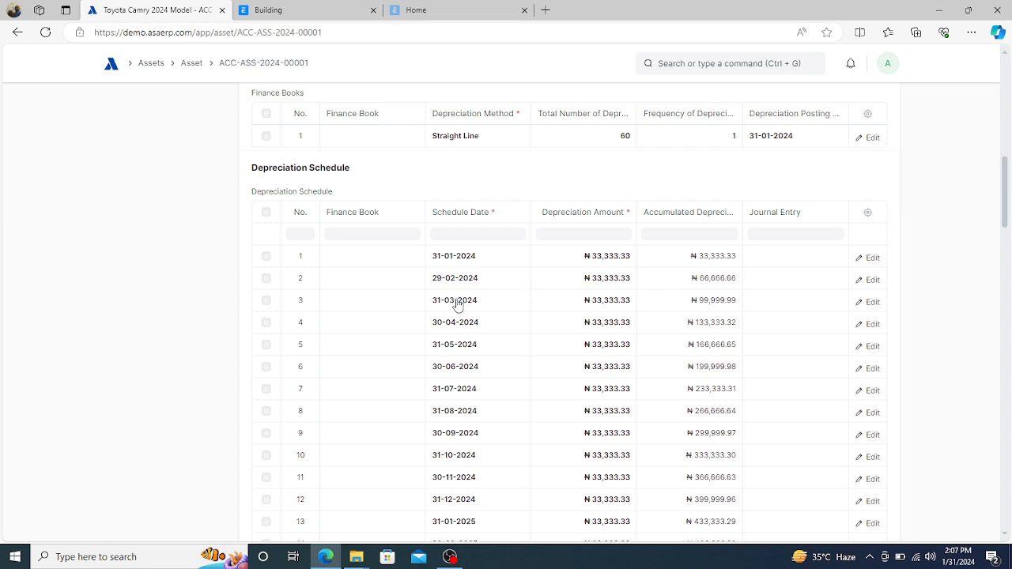
left_click(794, 309)
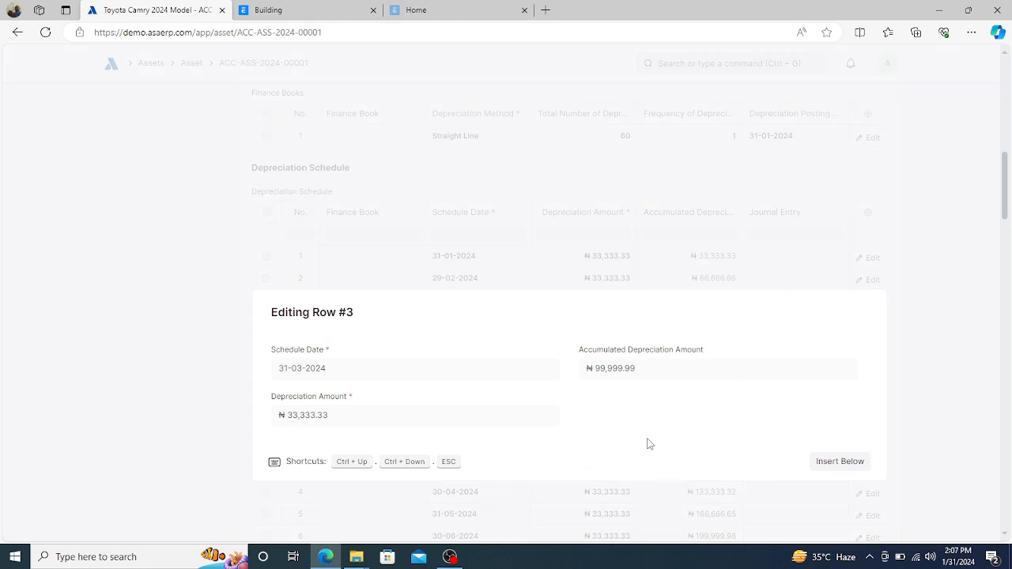
left_click(669, 161)
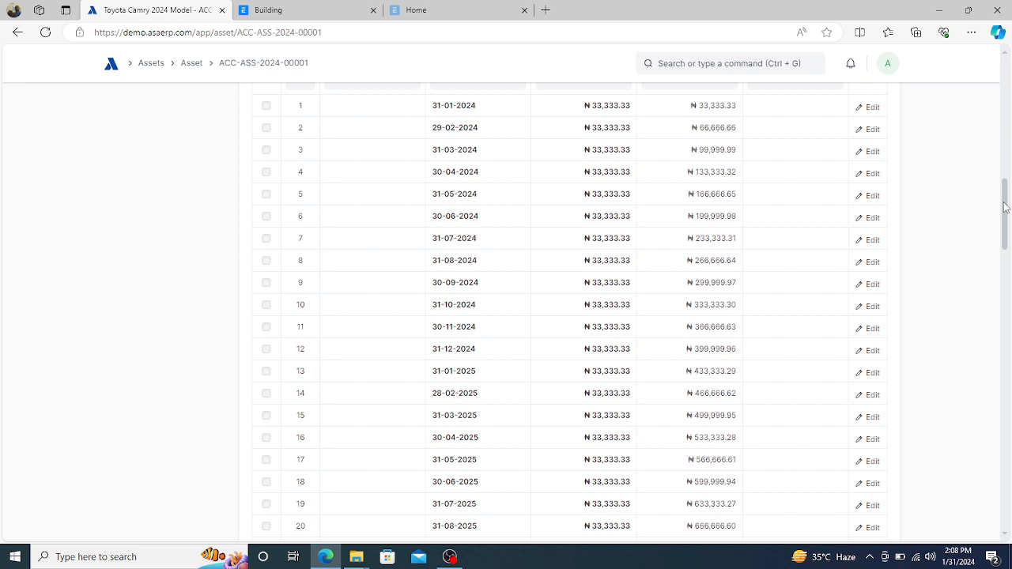
left_click_drag(1006, 207, 1008, 185)
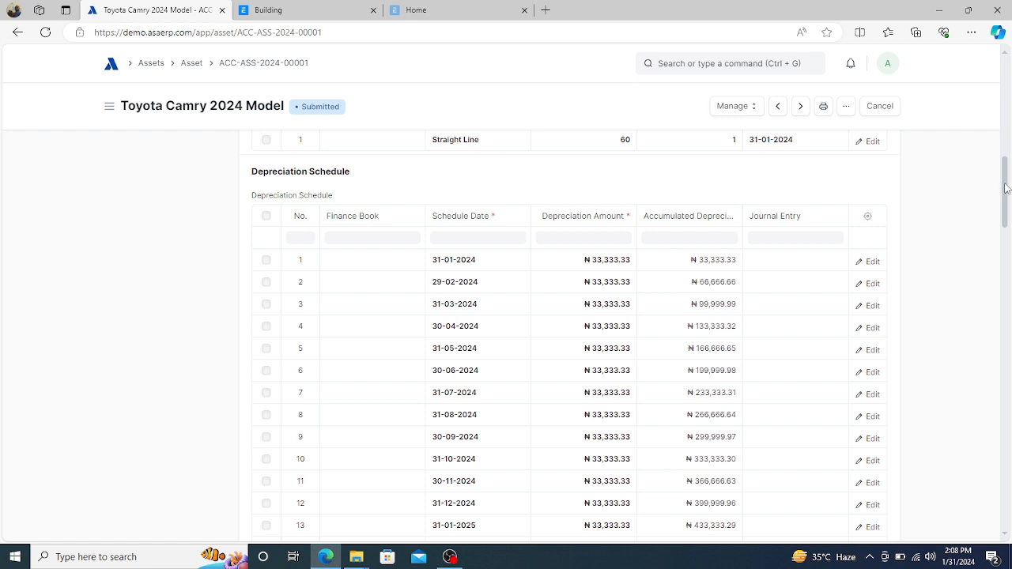
left_click_drag(1006, 187, 1010, 136)
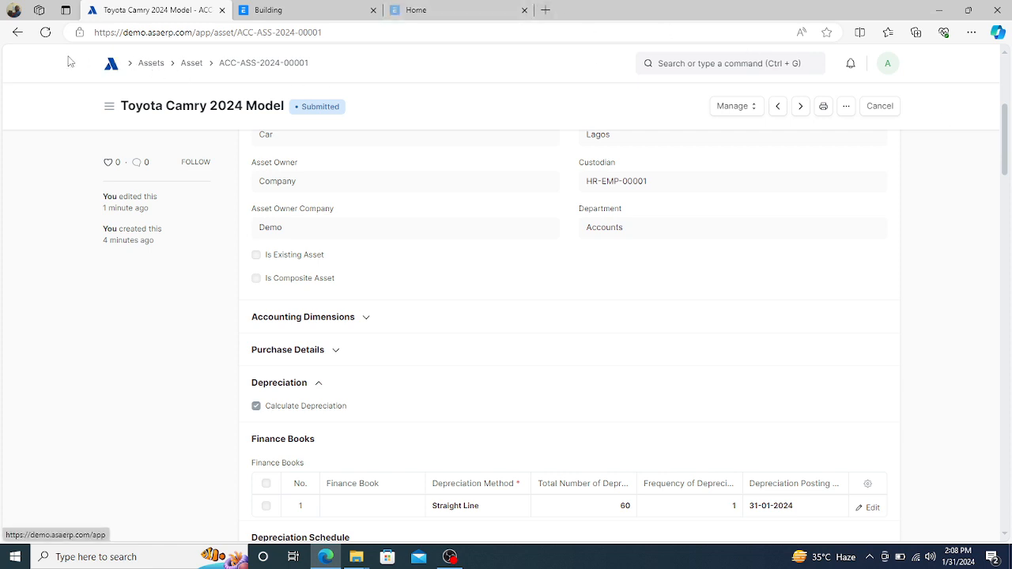
- Start a new asset from the Assets list with Car as the item code
left_click(110, 66)
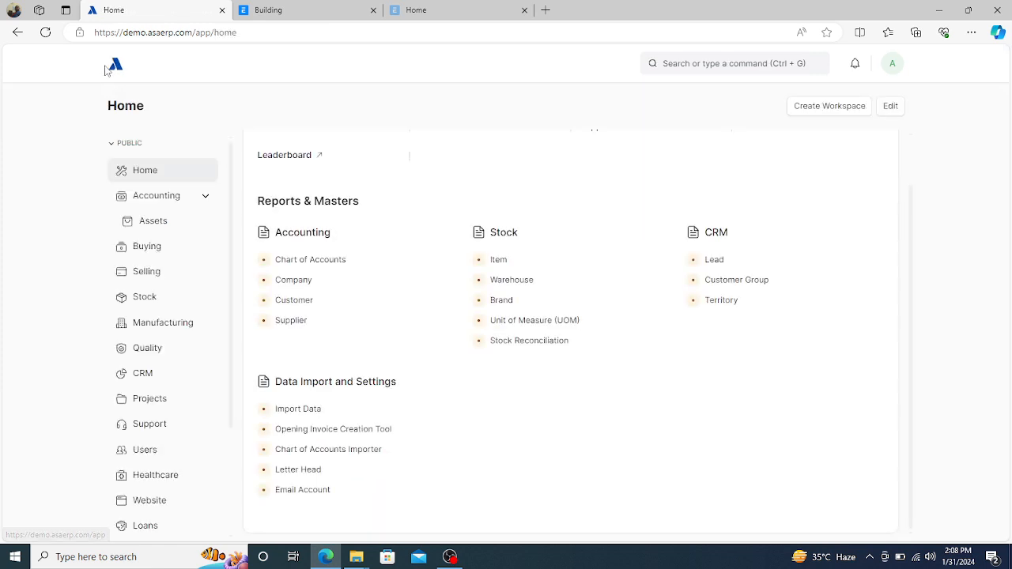
left_click(151, 224)
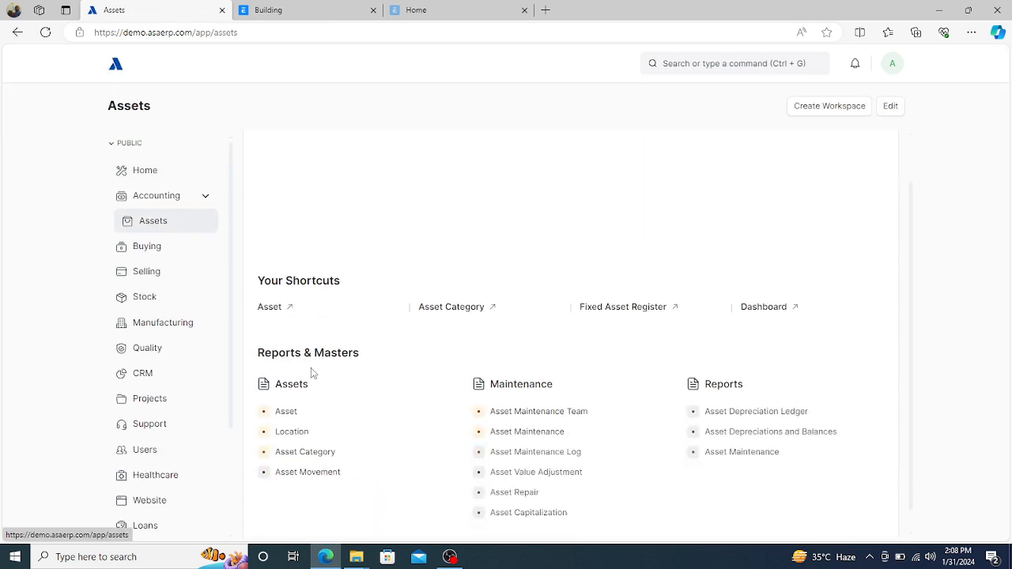
left_click(291, 442)
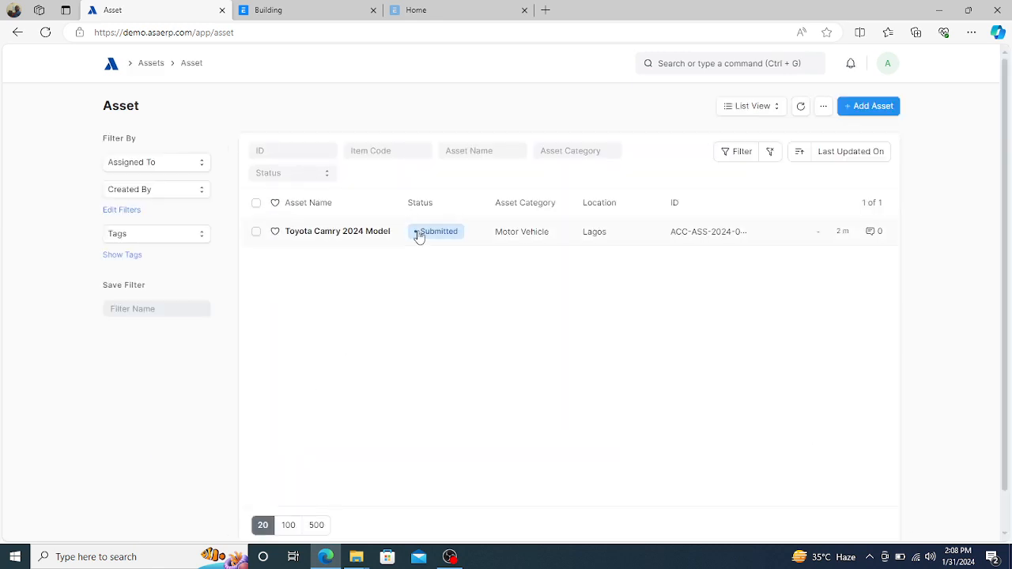
left_click(878, 109)
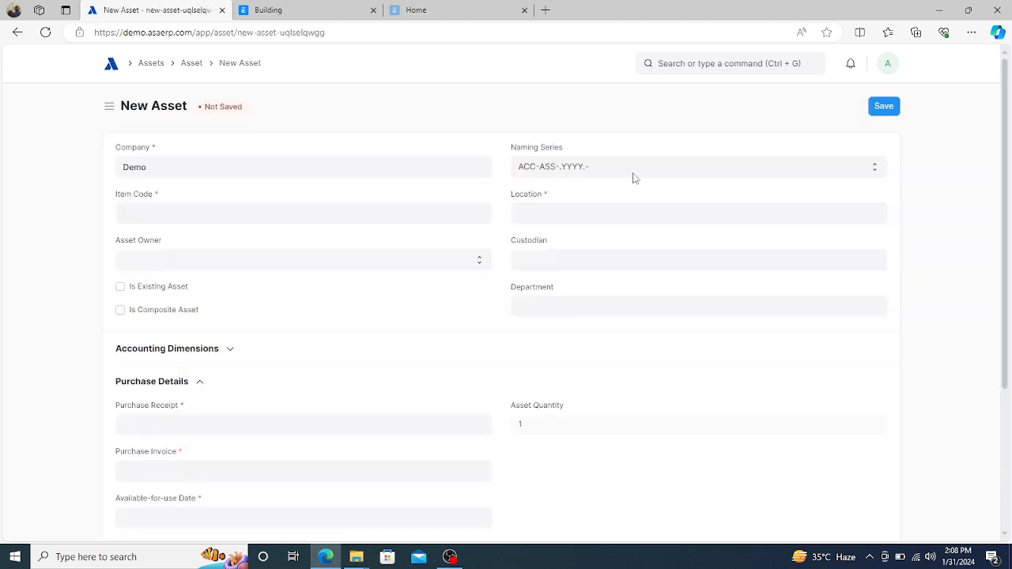
left_click(232, 212)
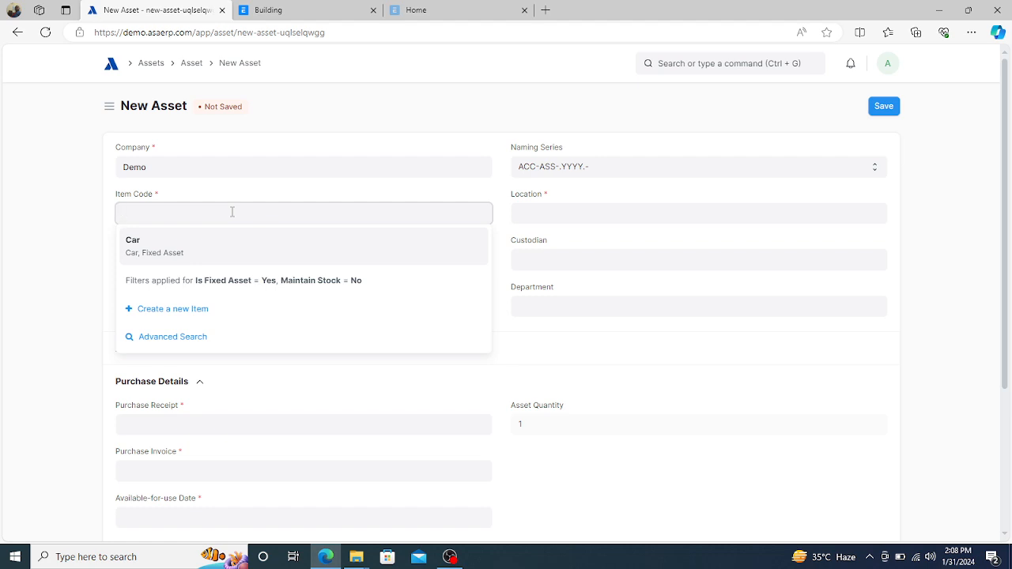
left_click(132, 240)
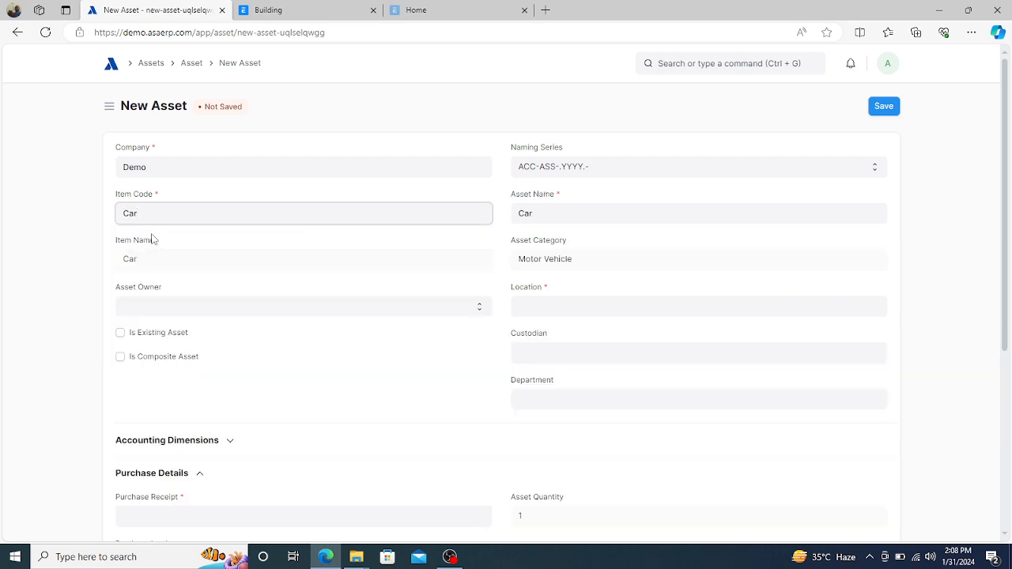
- Replace the default asset name with 'BMW 2024 Model'
left_click(544, 218)
key("BackSpace")
key("BackSpace")
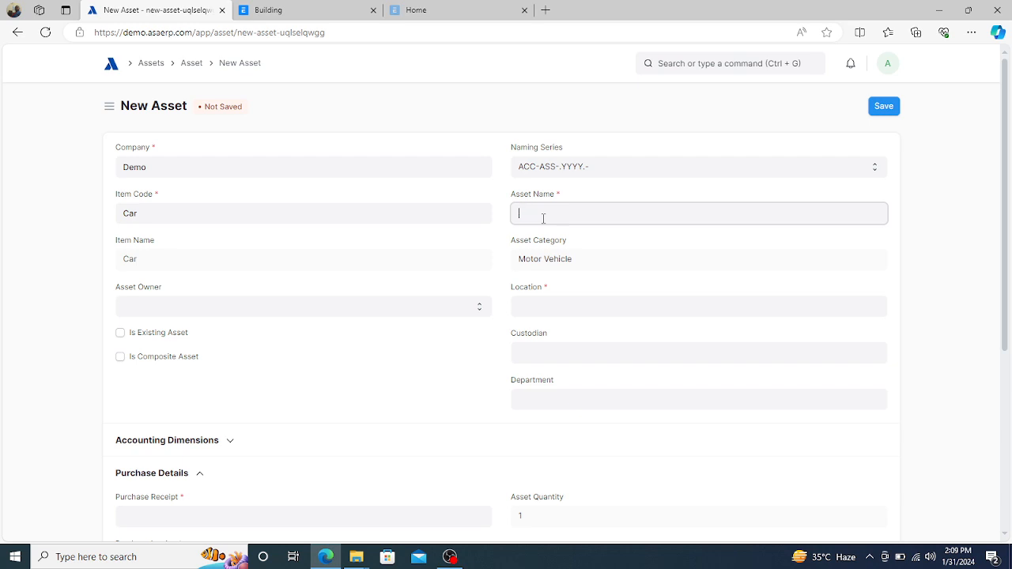
type("M")
key("BackSpace")
type("BMW 2024 Model")
- Set the asset owner to Company and the location to Abuja, replacing Lagos
left_click(220, 308)
left_click(194, 338)
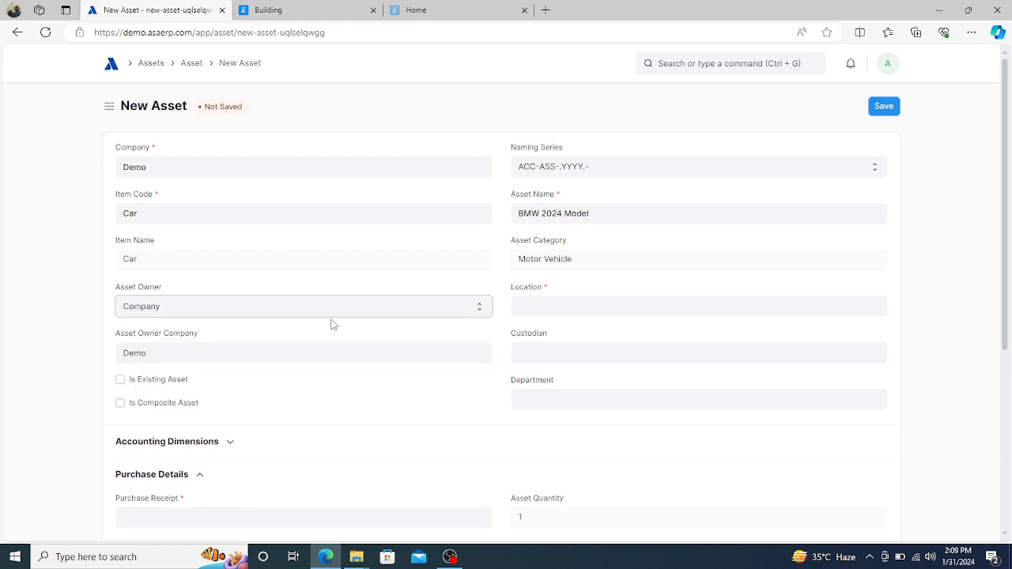
left_click(552, 302)
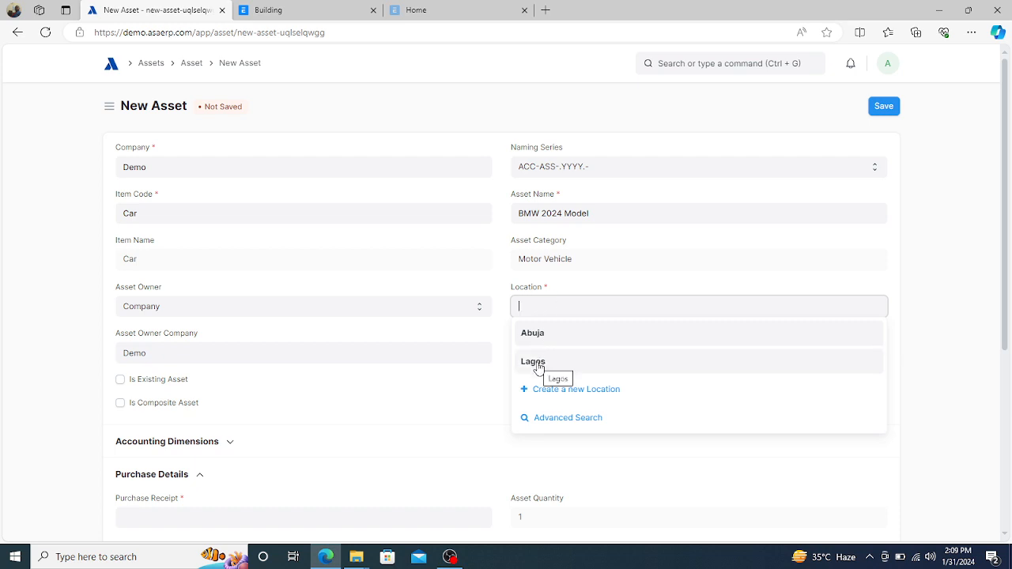
left_click(539, 365)
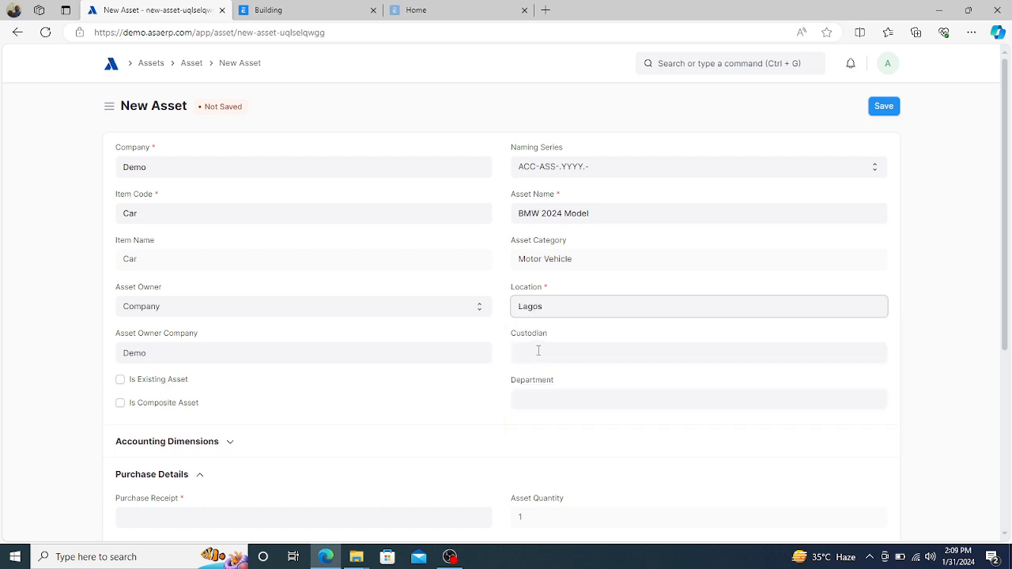
left_click(492, 372)
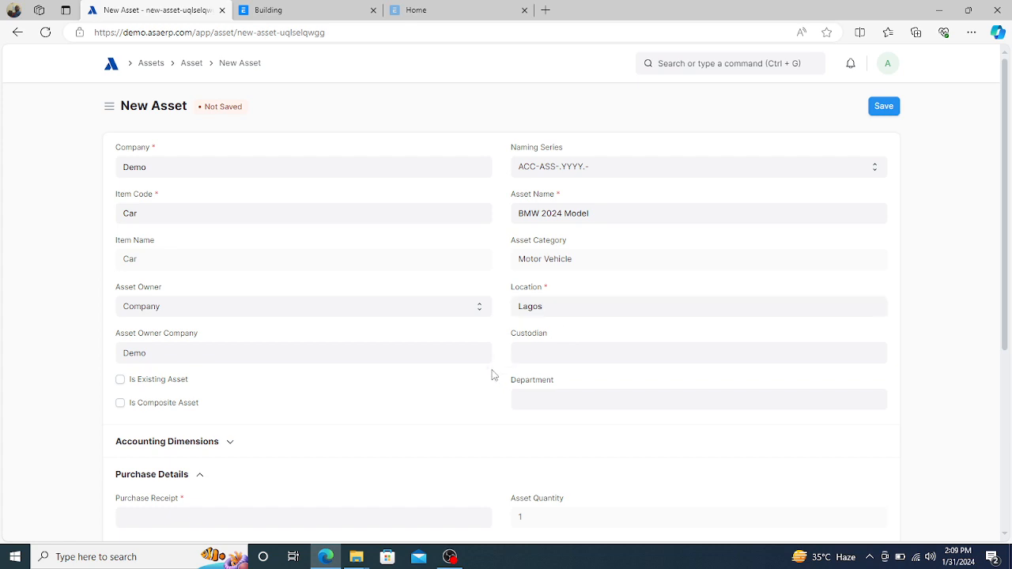
left_click(551, 312)
key("BackSpace")
key("BackSpace")
key("BackSpace")
key("BackSpace")
key("BackSpace")
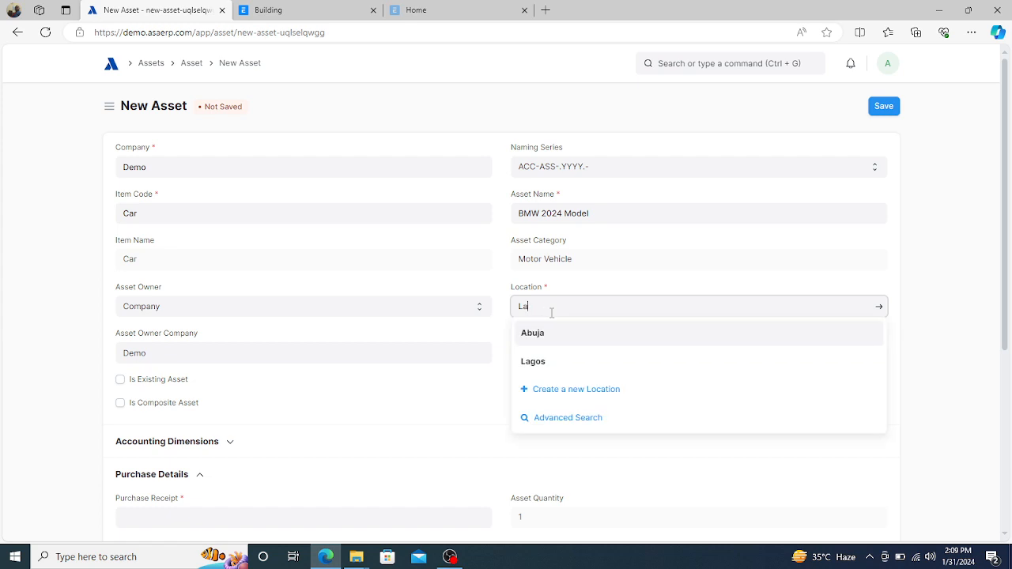
type("ab")
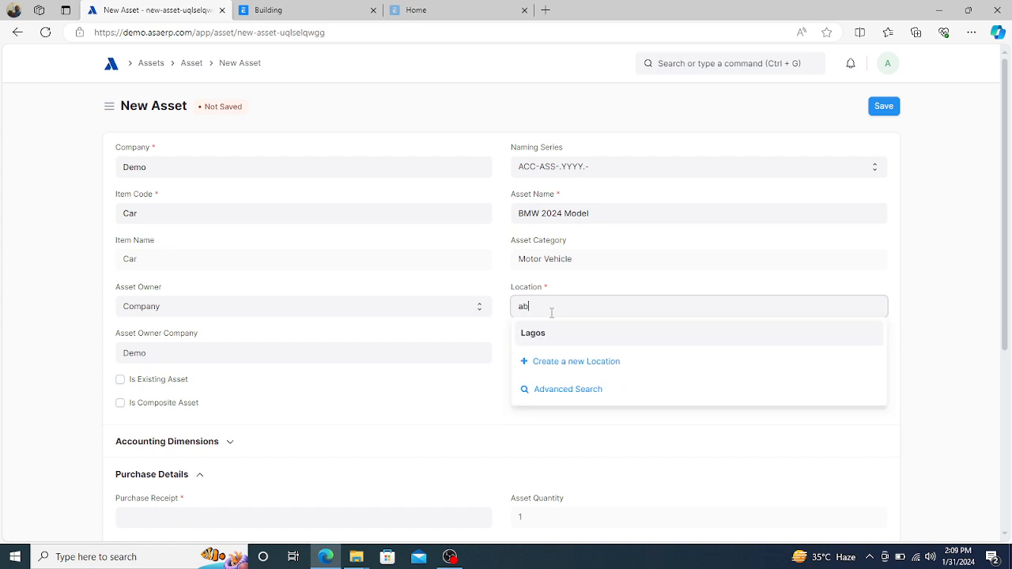
type("uja")
left_click(533, 337)
- Assign the second employee as custodian and Accounts as the department
left_click(549, 351)
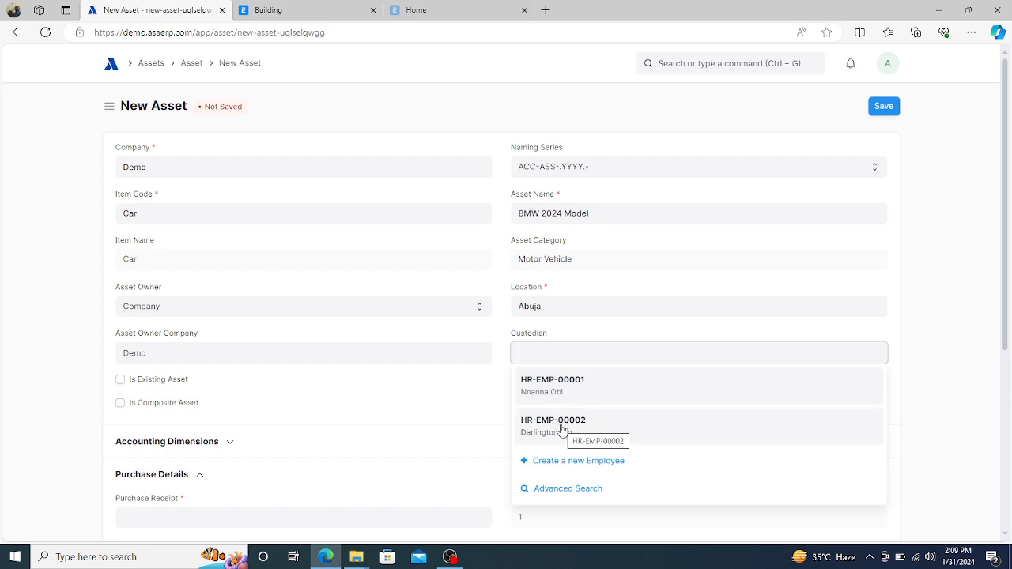
left_click(557, 424)
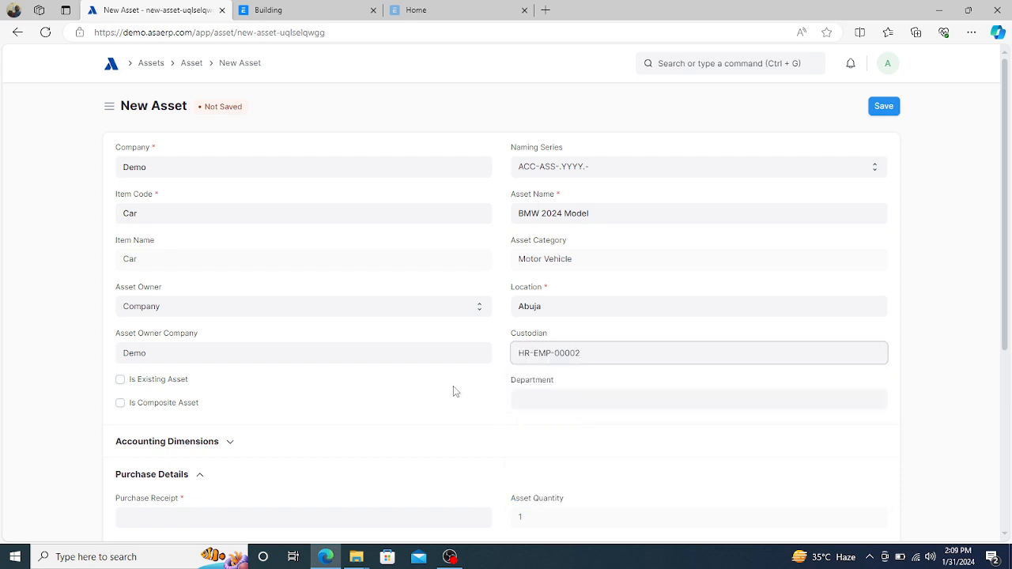
left_click(548, 402)
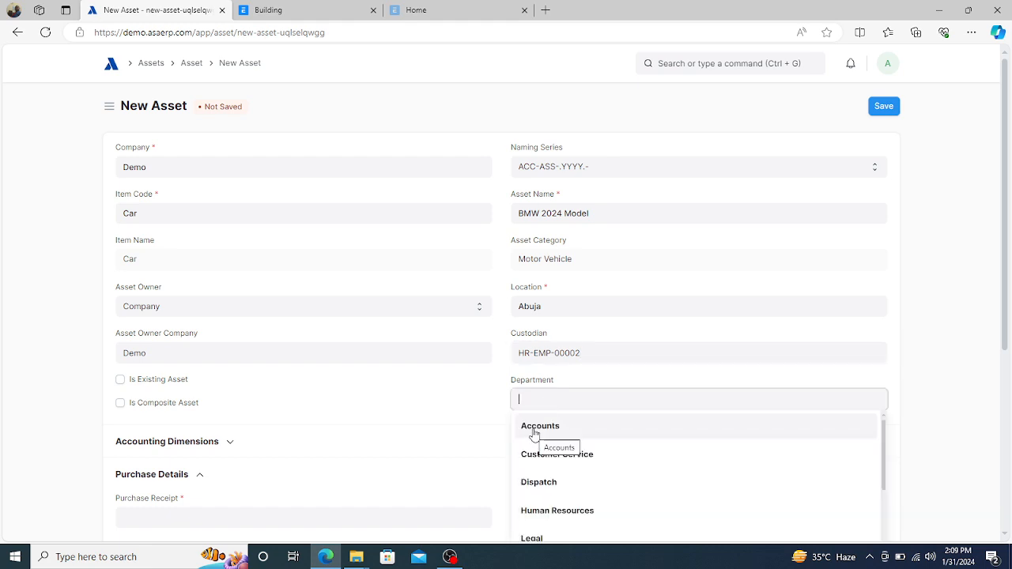
left_click(534, 431)
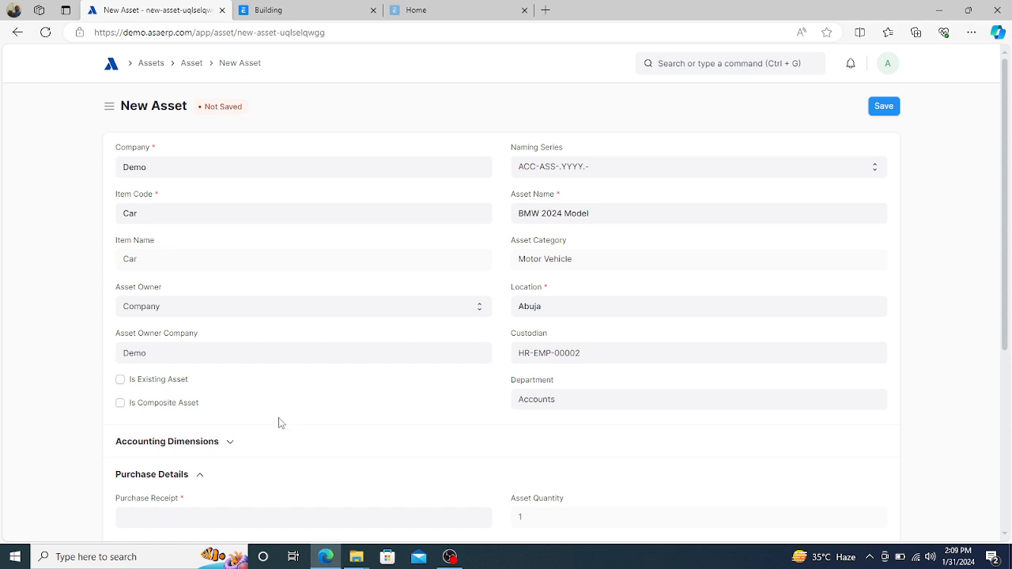
- Toggle the Is Existing Asset checkbox several times, ending with it ticked
left_click(121, 381)
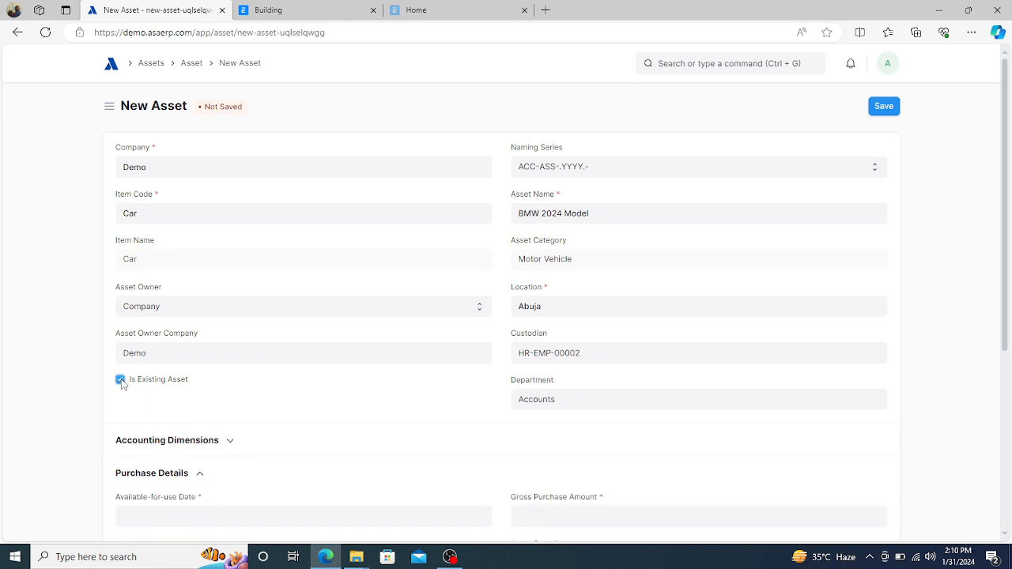
left_click(120, 380)
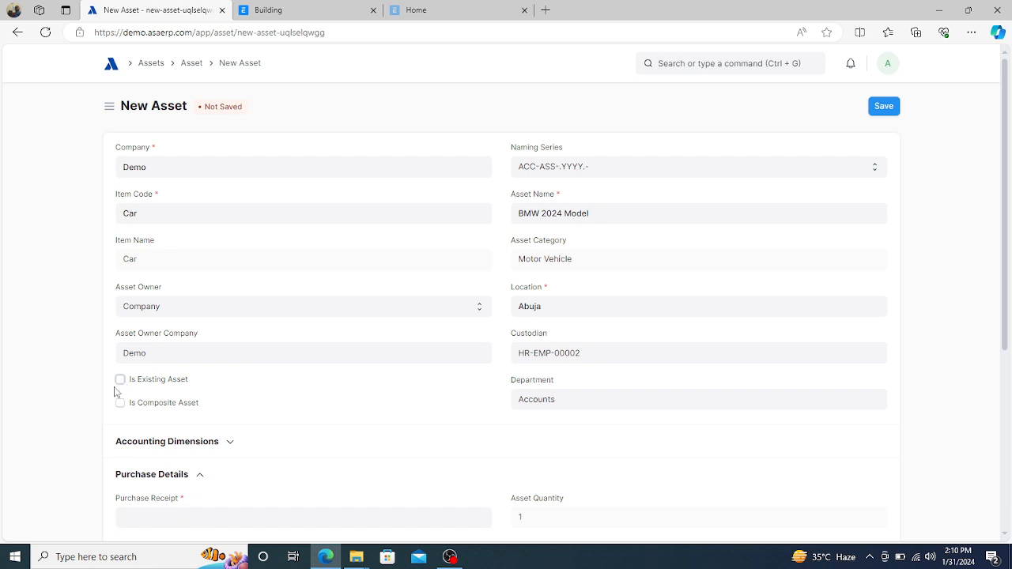
left_click(120, 381)
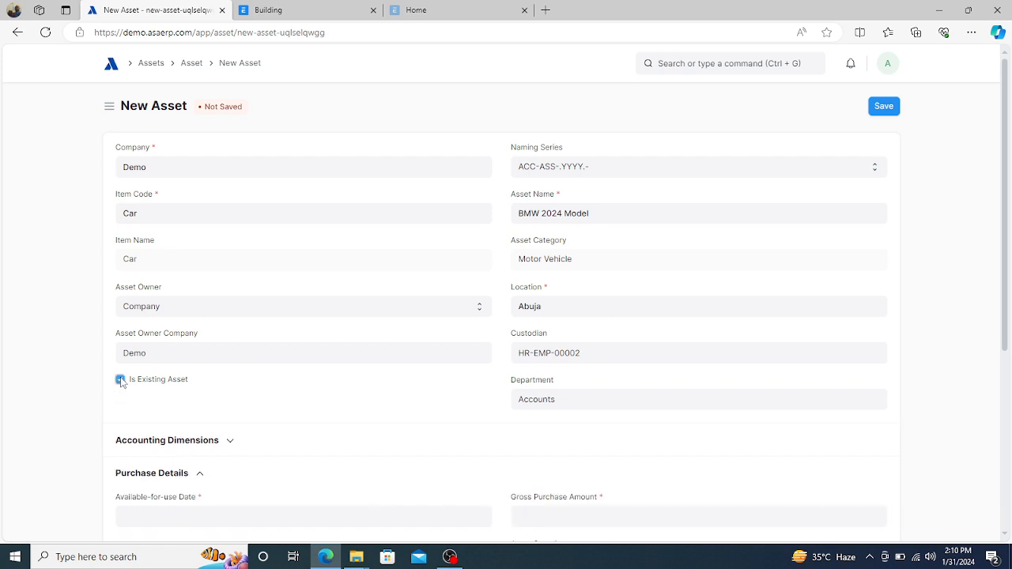
left_click(121, 380)
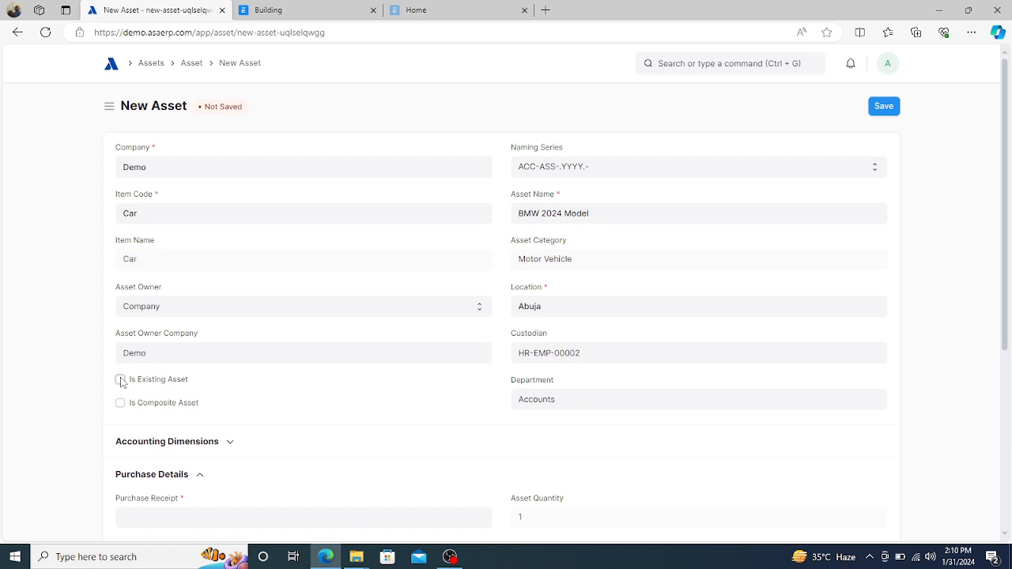
left_click(120, 381)
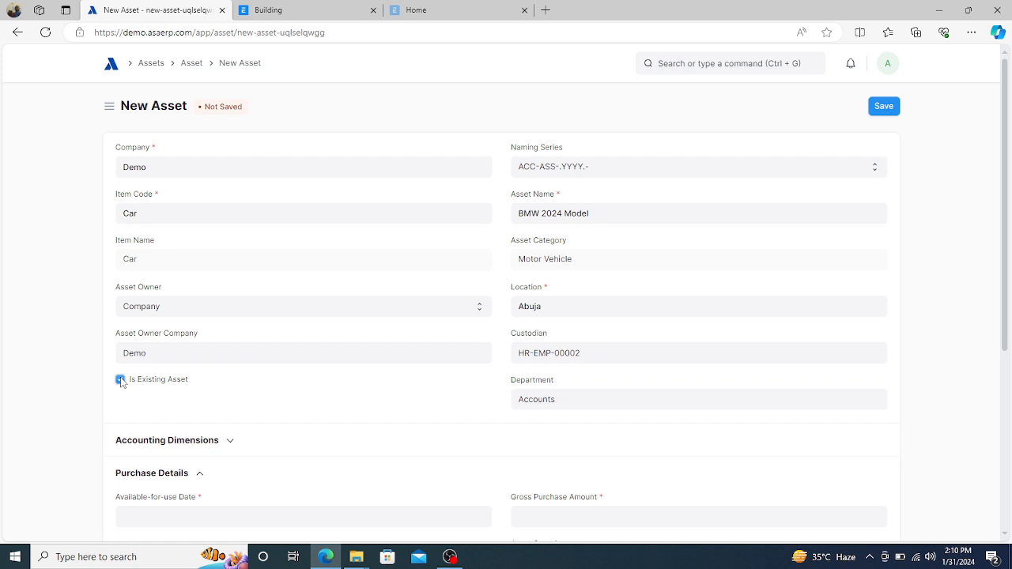
- Under Accounting Dimensions, set the cost center to 002 - Abuja - D
scroll(190, 388, "down", 2)
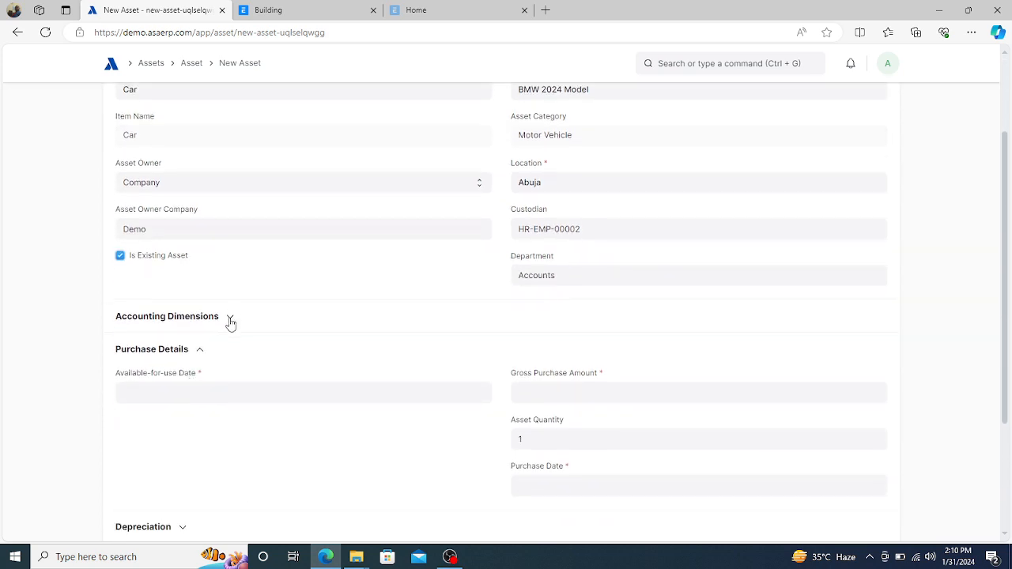
left_click(230, 321)
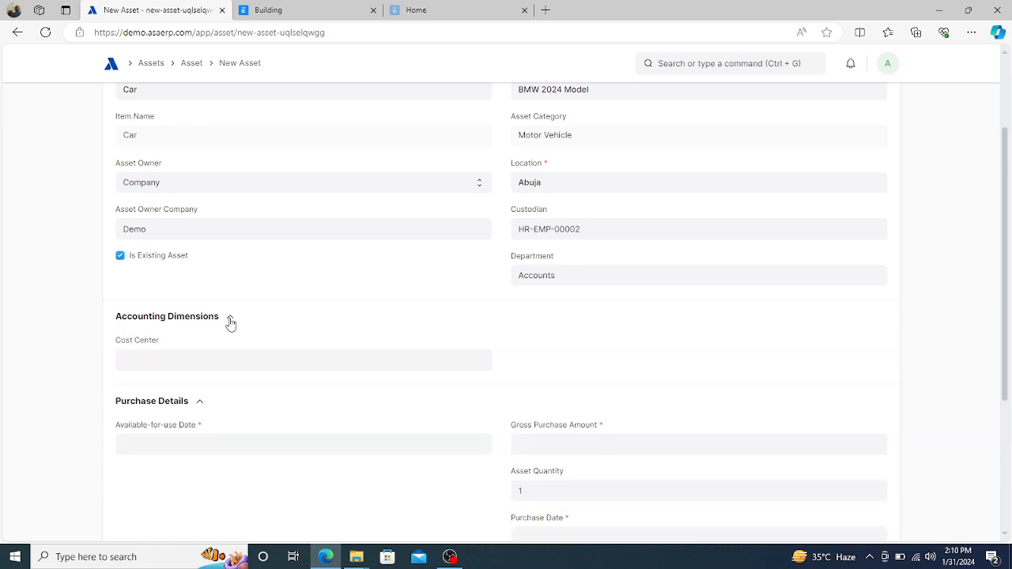
left_click(203, 366)
type("abu")
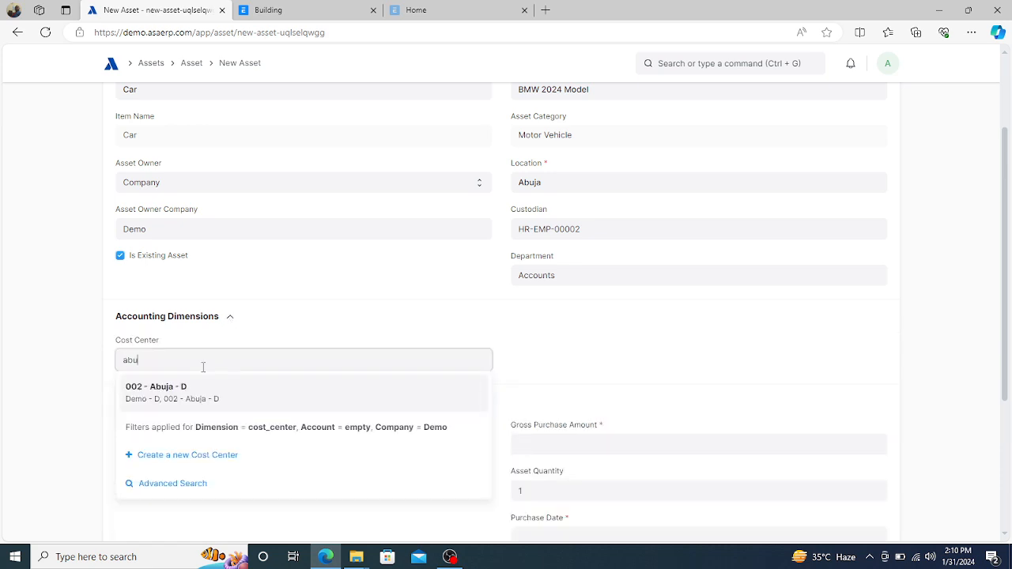
left_click(169, 389)
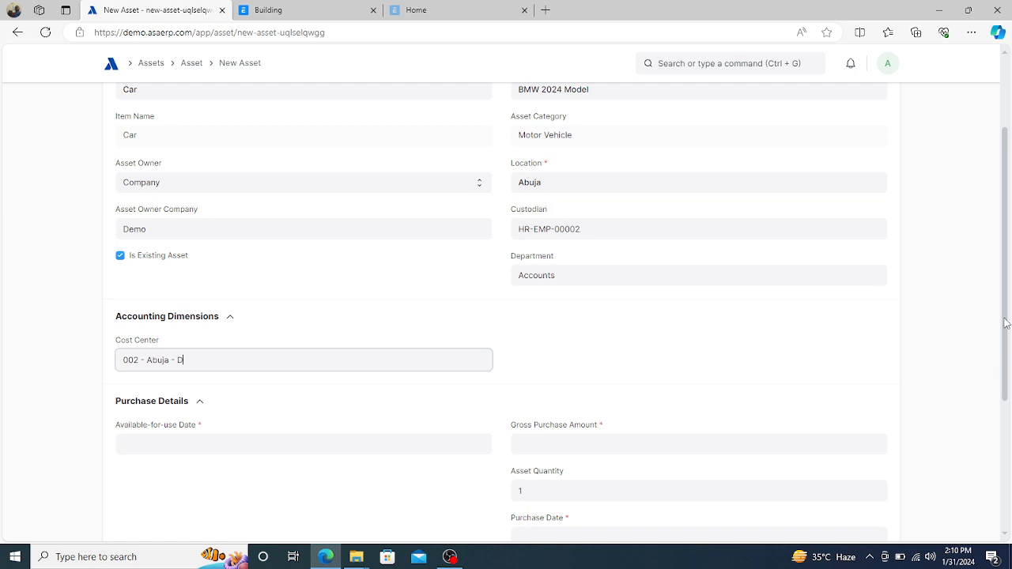
left_click_drag(1006, 322, 1007, 362)
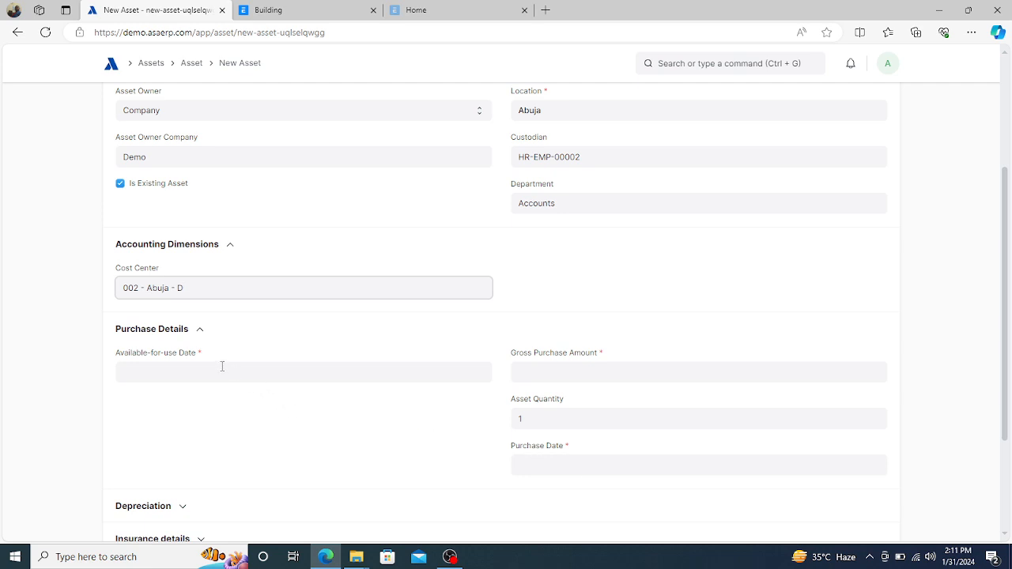
- Enter gross purchase amount 3000000 and set purchase and available-for-use dates to 01-01-2024
left_click(547, 374)
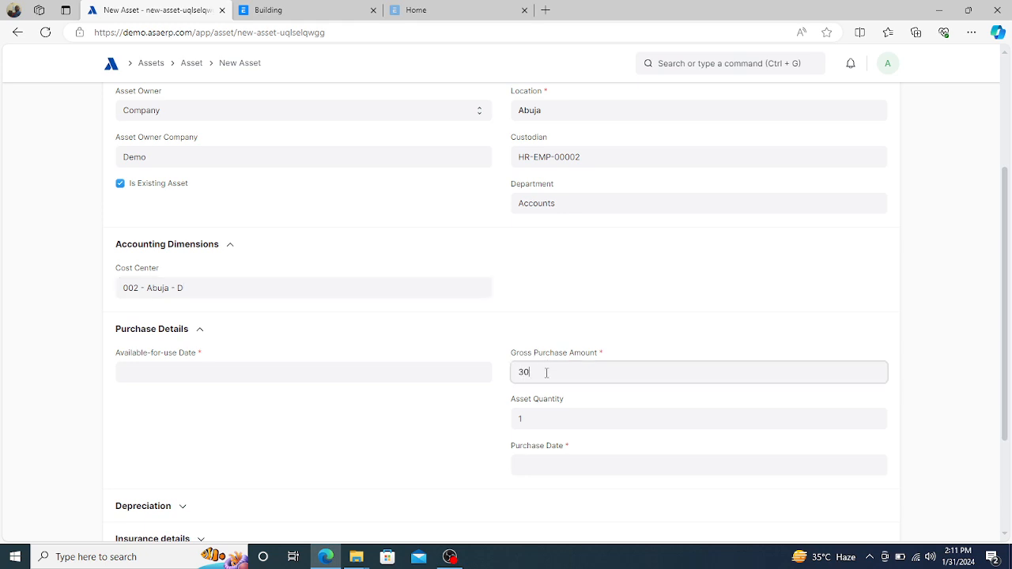
type("3000000")
left_click(485, 420)
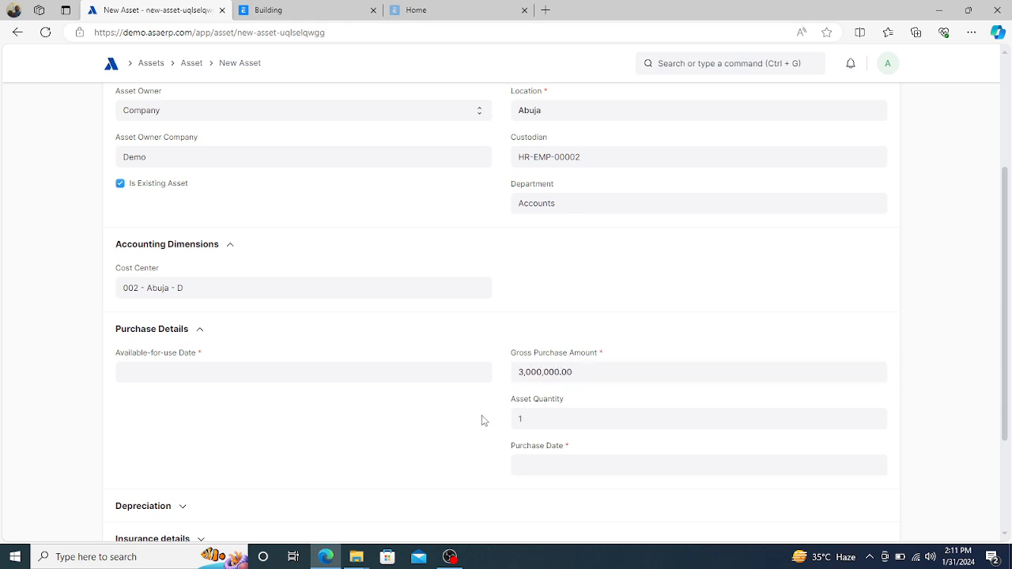
left_click(565, 467)
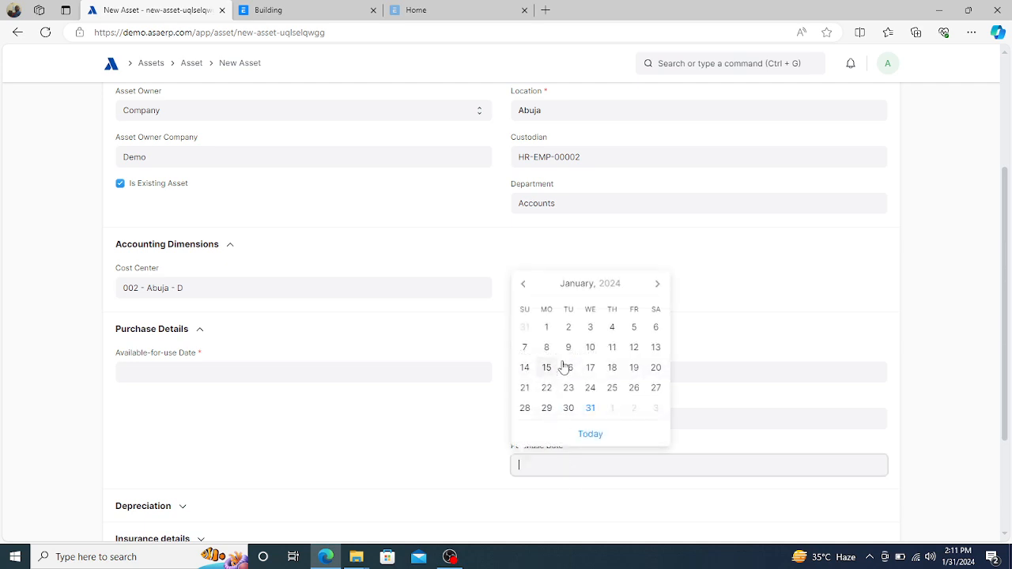
left_click(551, 334)
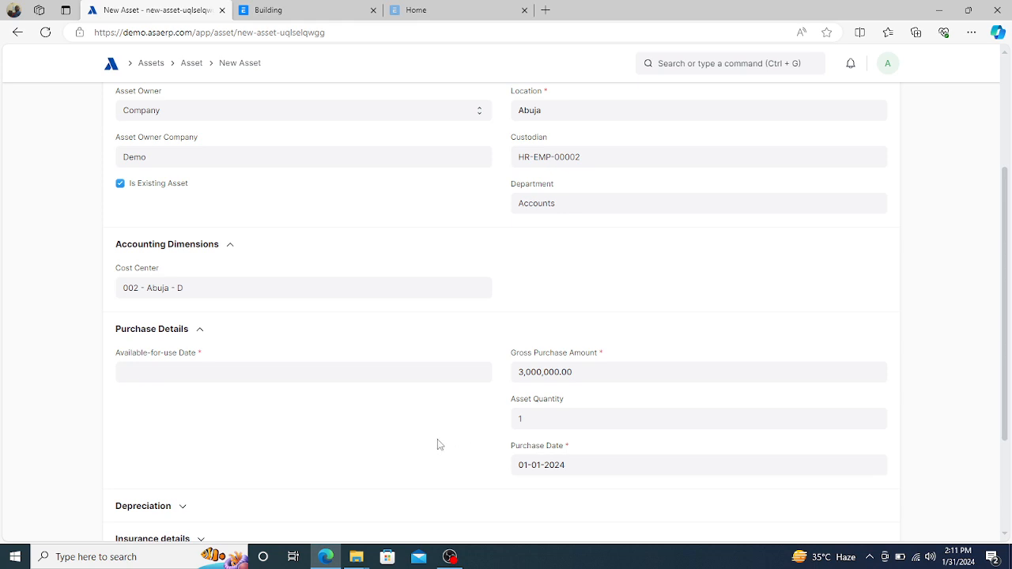
left_click(287, 370)
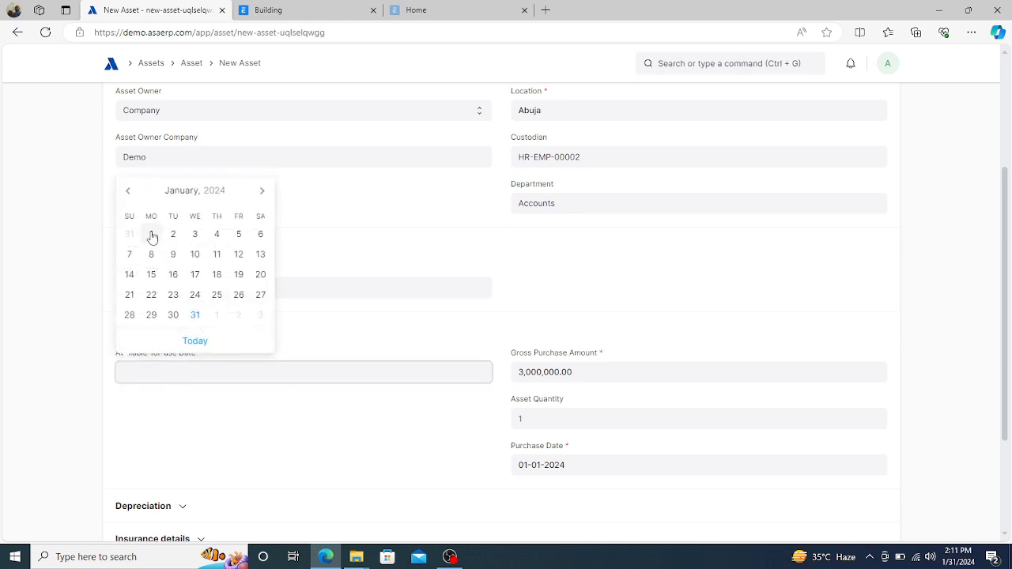
left_click(151, 236)
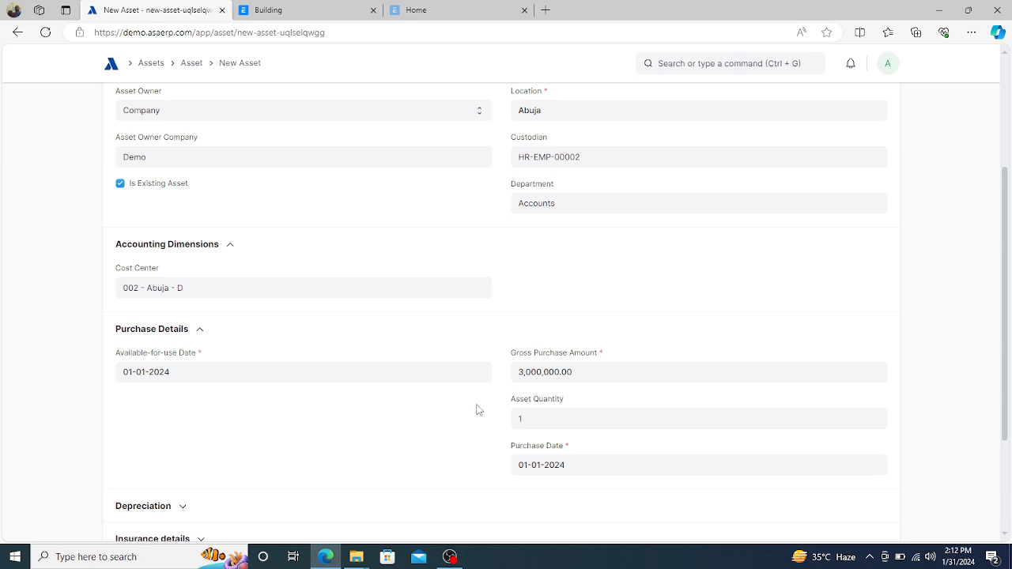
scroll(362, 436, "down", 2)
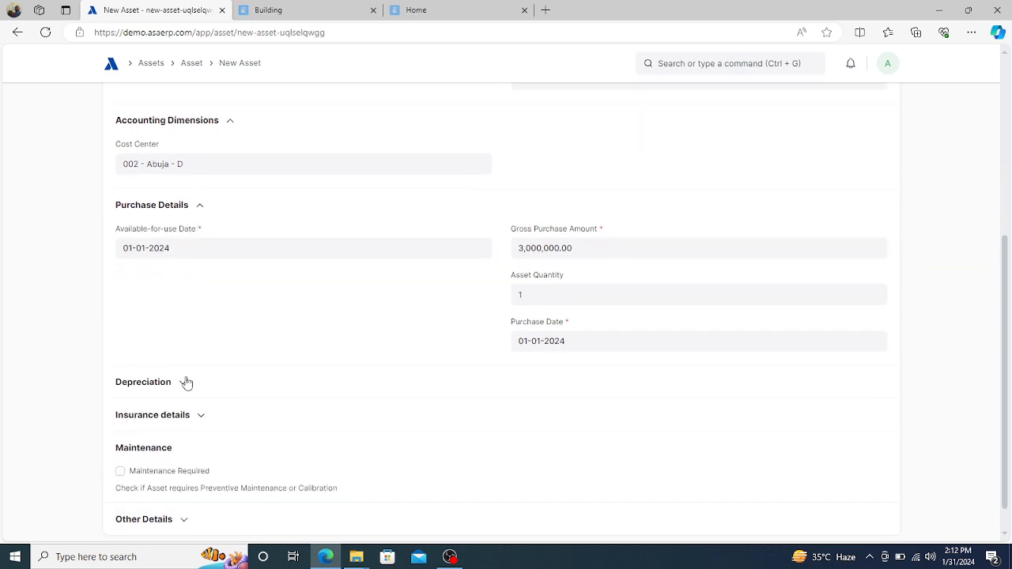
left_click(182, 383)
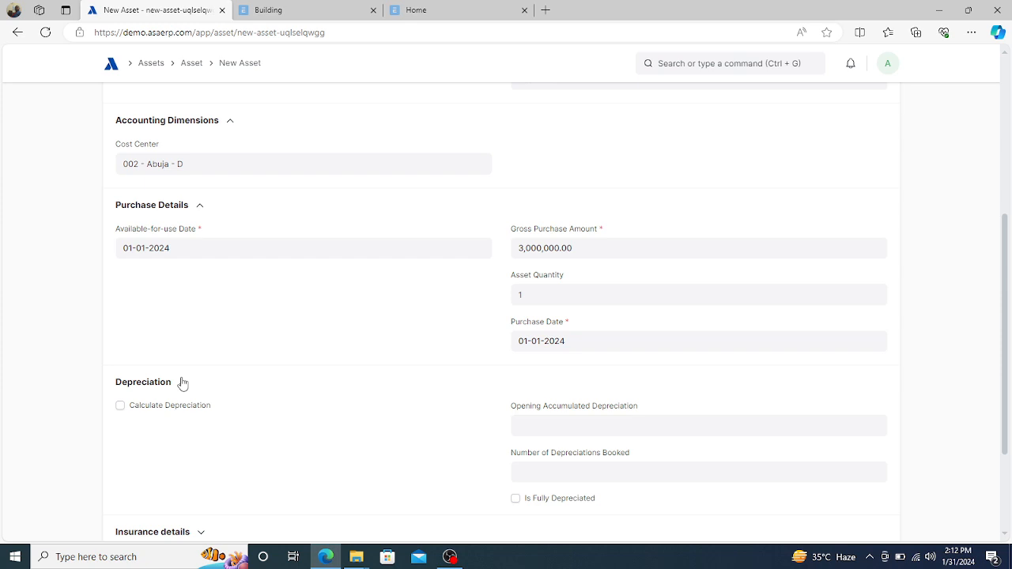
- Enable Calculate Depreciation and set the Straight Line finance book posting date to 31-01-2024
left_click(120, 407)
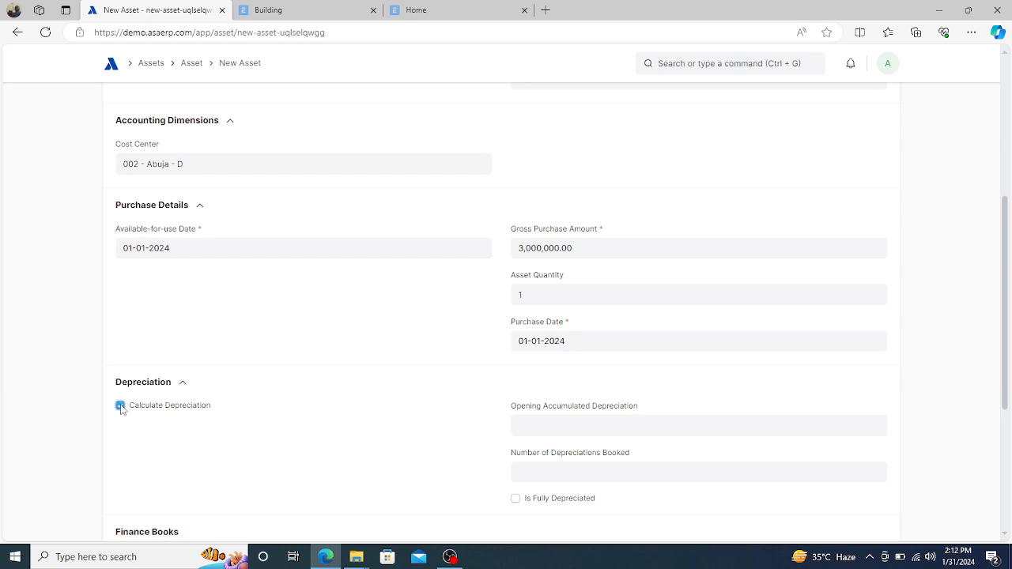
scroll(121, 409, "down", 2)
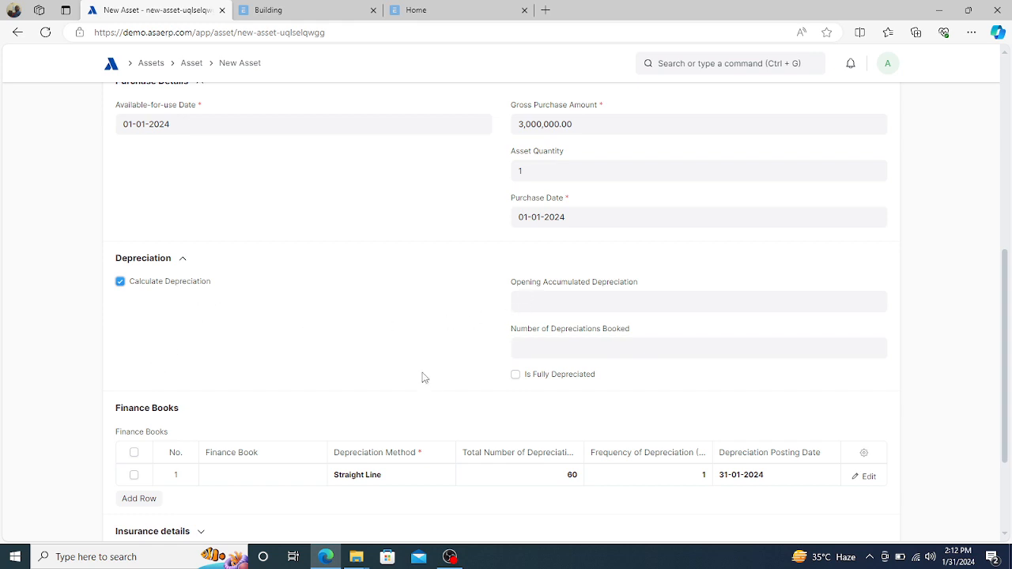
scroll(412, 378, "down", 2)
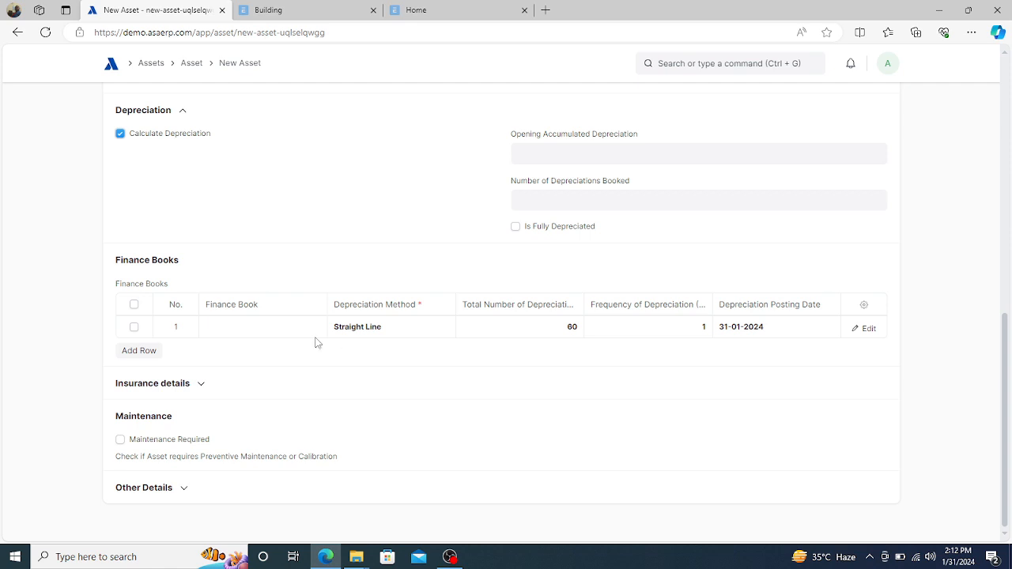
left_click(782, 333)
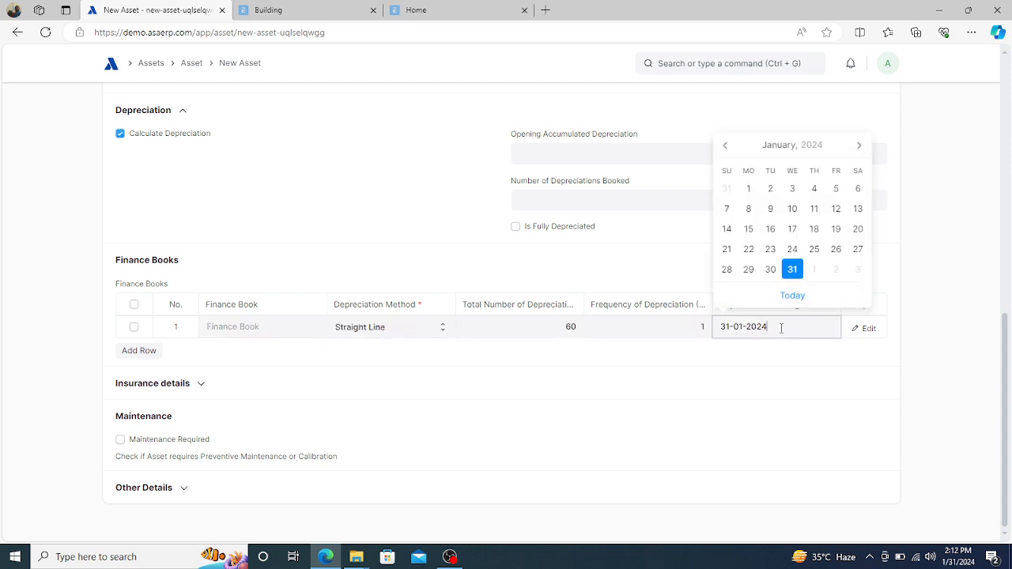
left_click(791, 272)
left_click(791, 271)
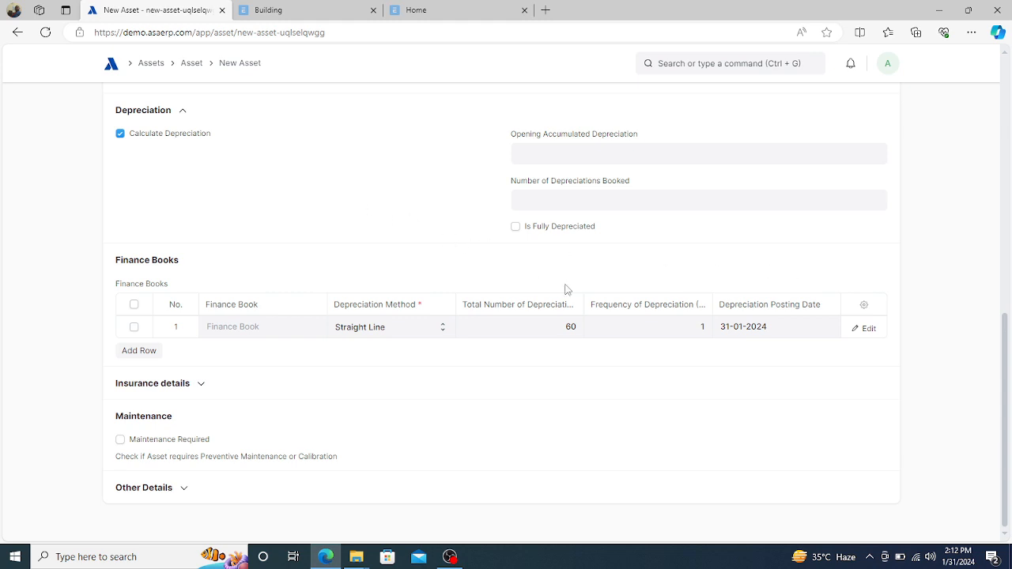
left_click(777, 325)
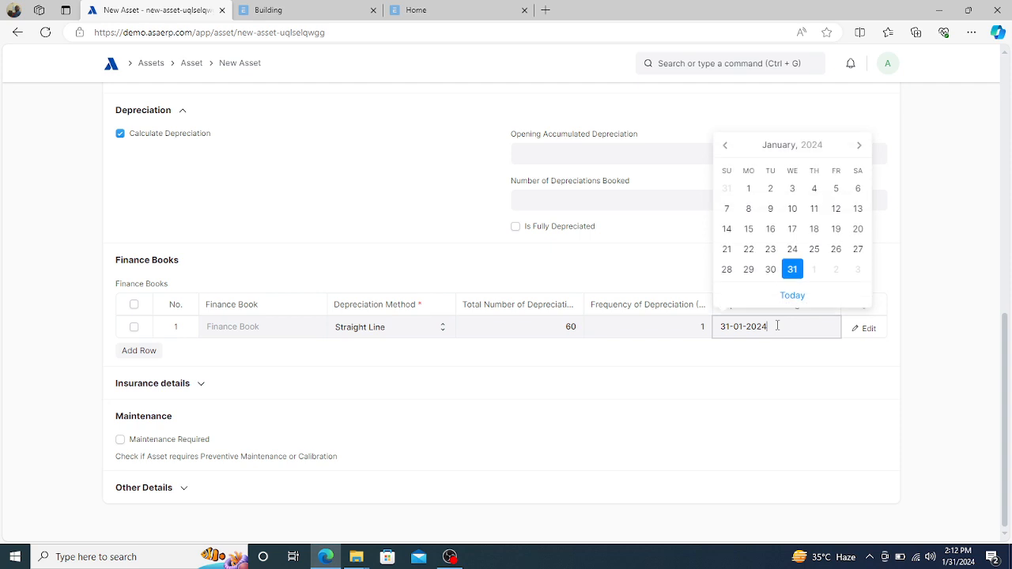
left_click(800, 155)
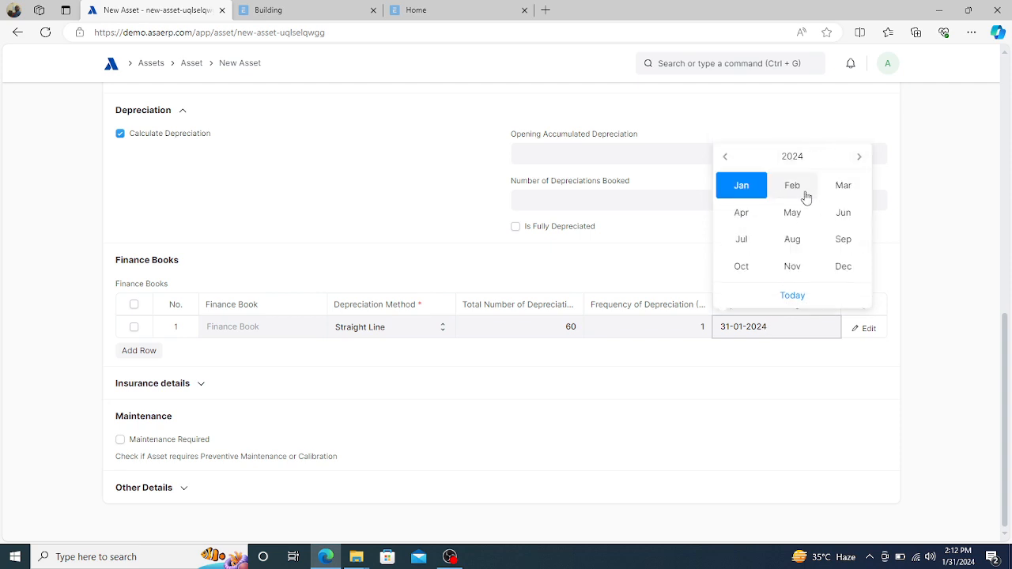
left_click(794, 189)
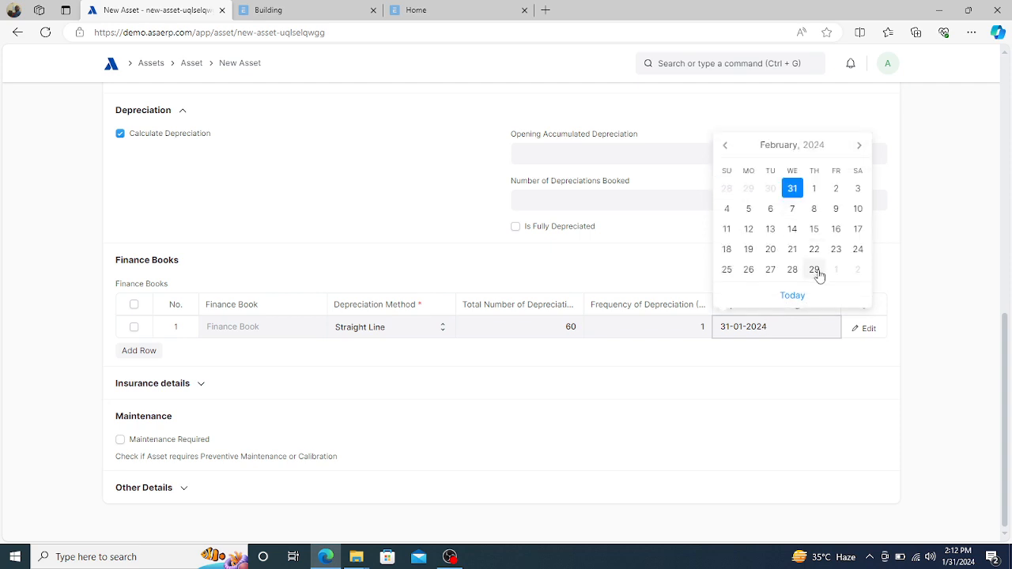
left_click(726, 146)
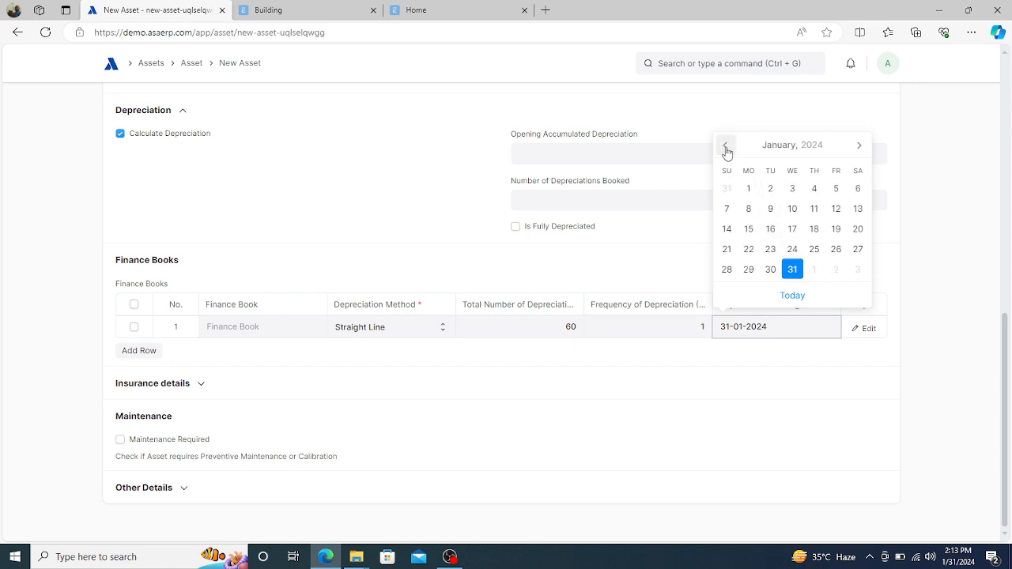
left_click(792, 272)
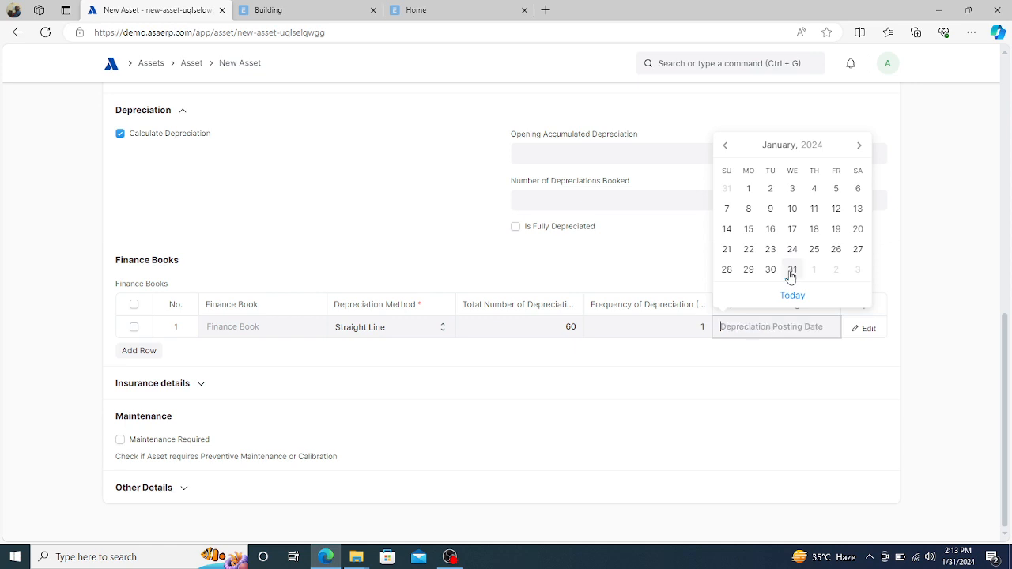
left_click(791, 271)
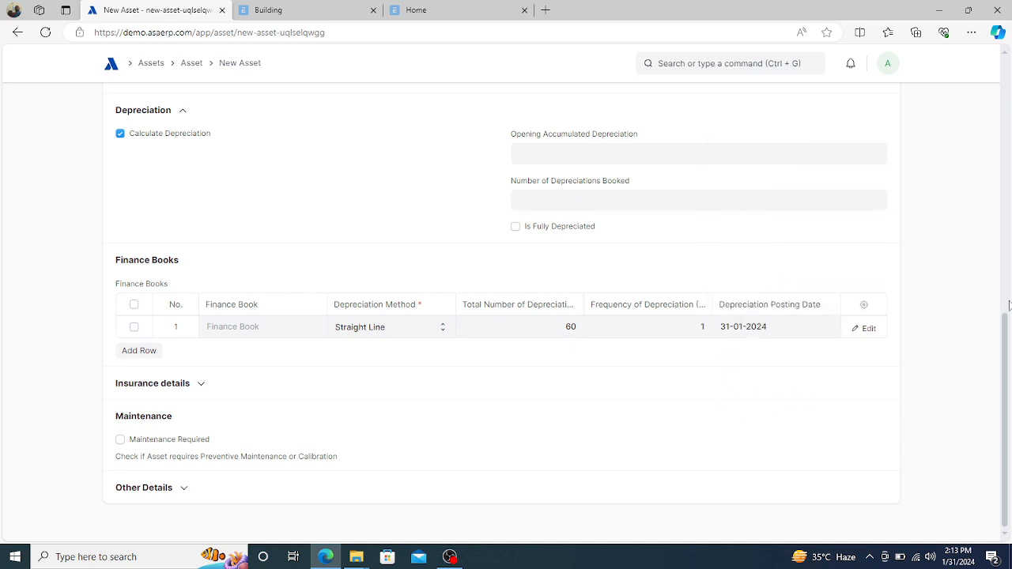
- Save the BMW 2024 Model asset as draft ACC-ASS-2024-00002
left_click_drag(1005, 338, 1010, 131)
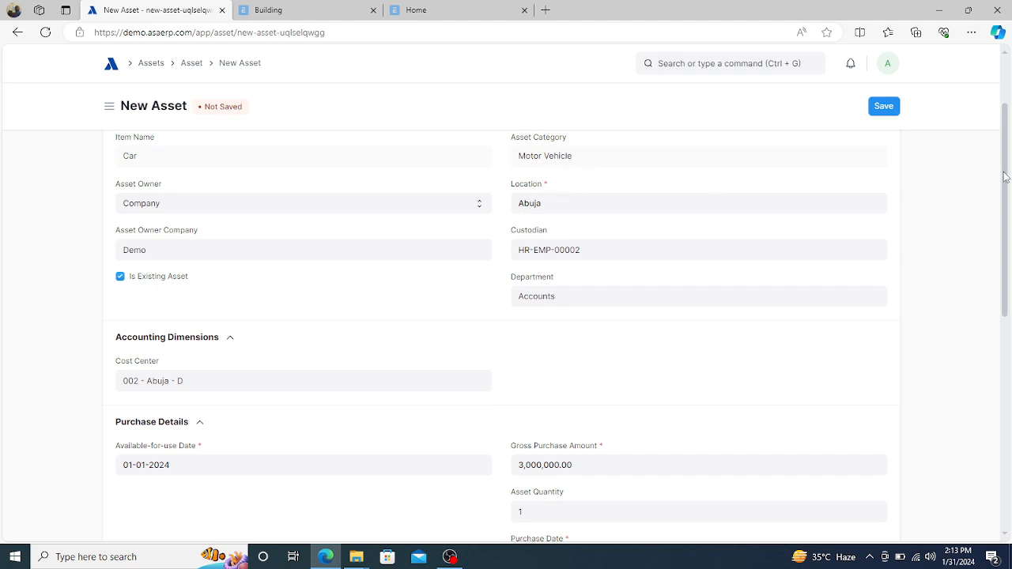
left_click_drag(1005, 175, 1005, 149)
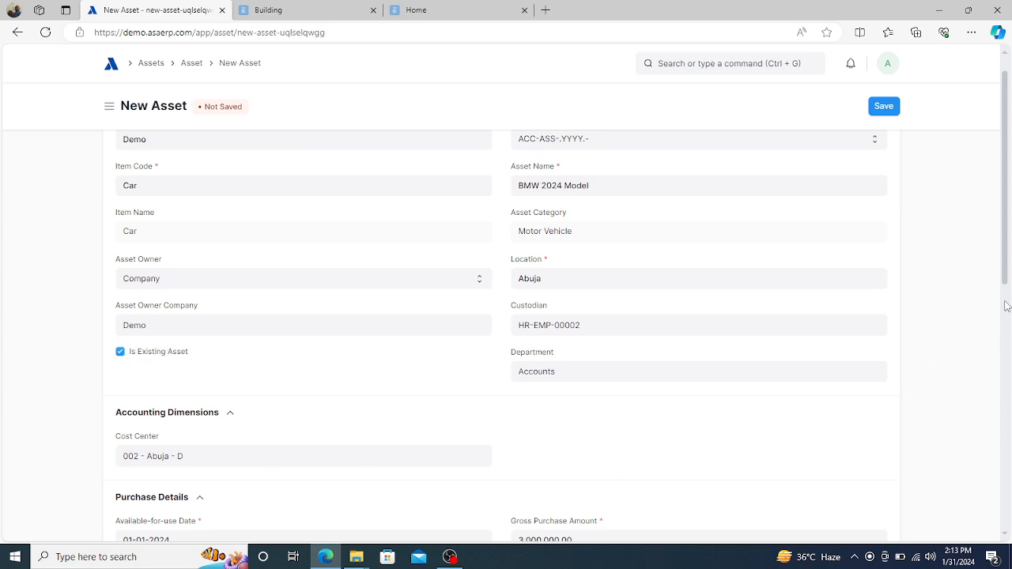
left_click_drag(1008, 277, 988, 366)
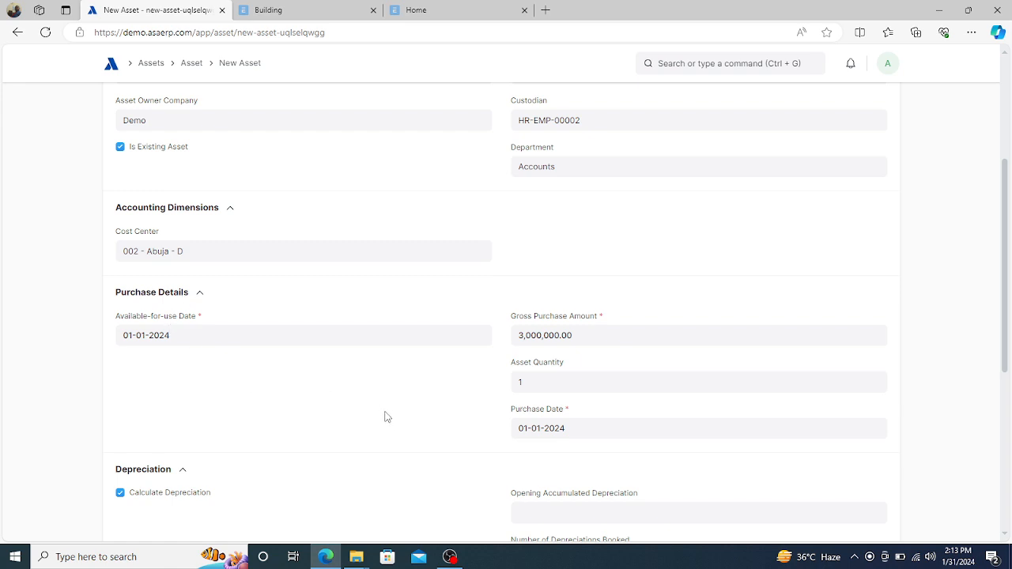
scroll(387, 423, "down", 4)
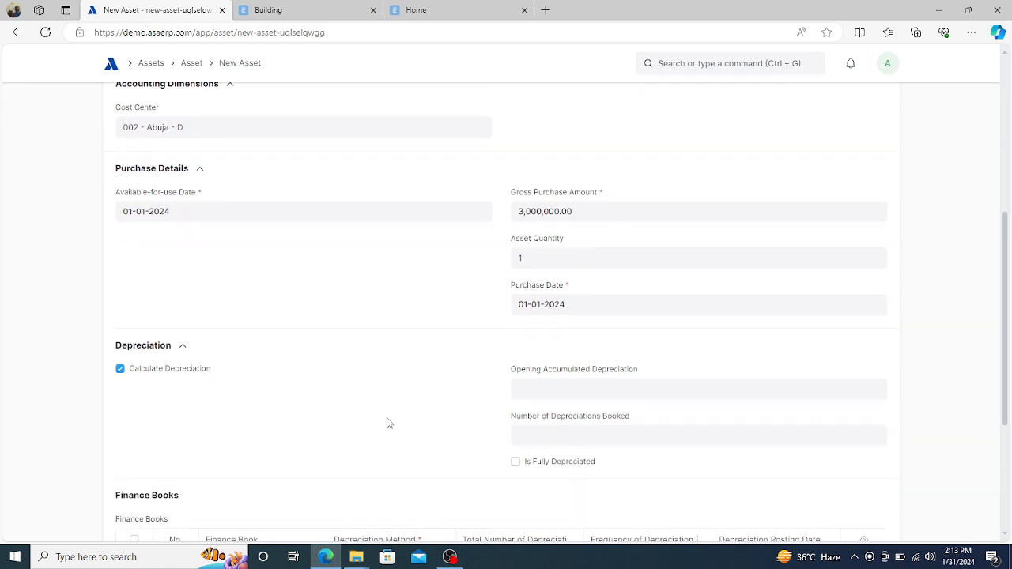
scroll(388, 423, "down", 1)
scroll(386, 422, "up", 6)
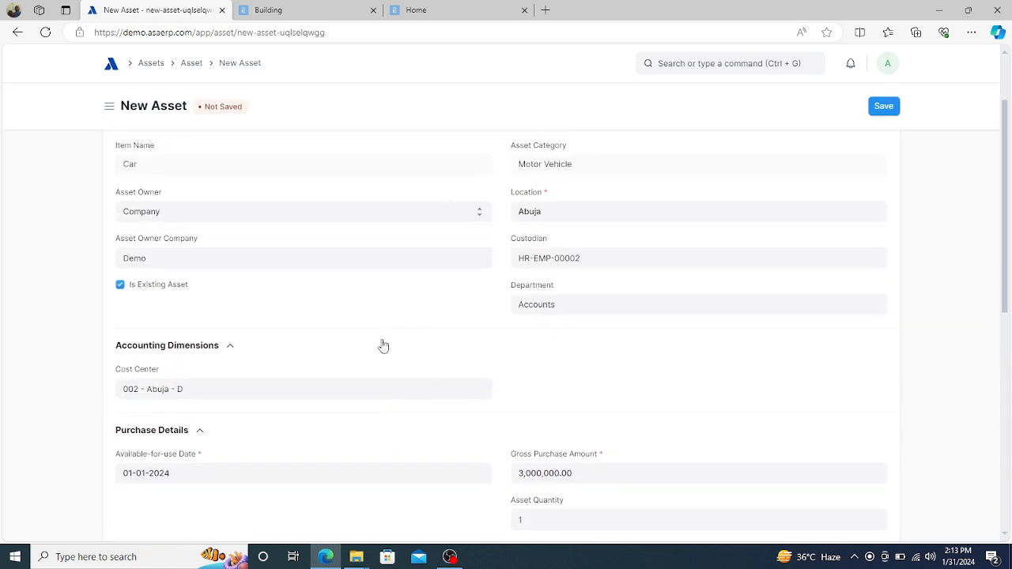
left_click(884, 111)
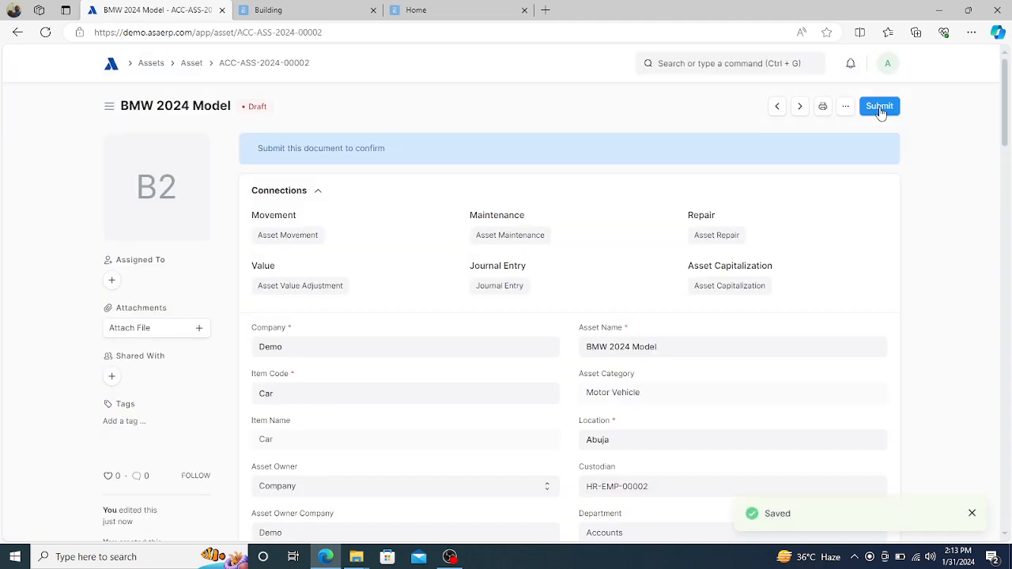
- Submit asset ACC-ASS-2024-00002 and confirm the submission
left_click(881, 108)
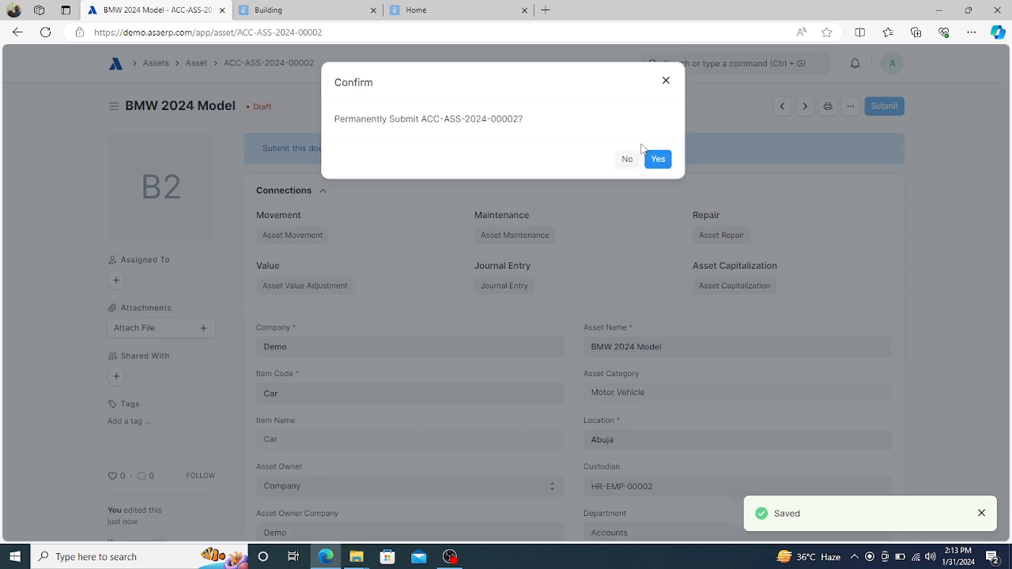
left_click(658, 161)
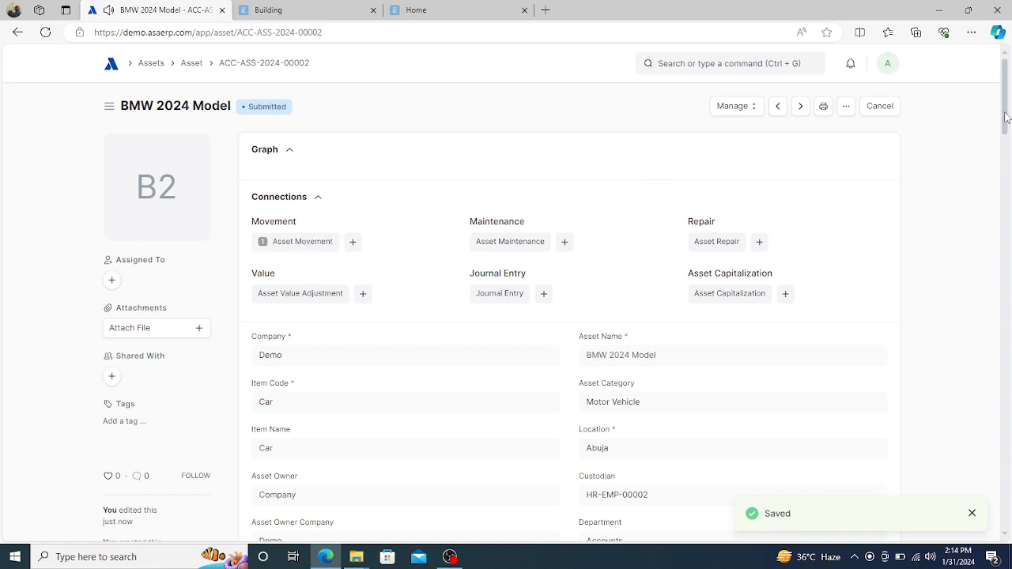
left_click_drag(1006, 113, 1011, 228)
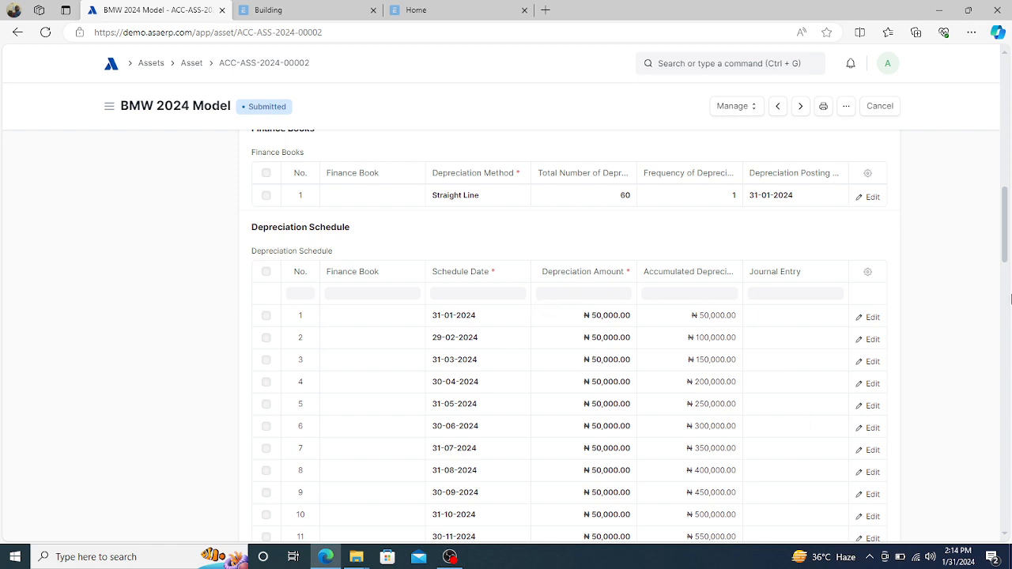
left_click_drag(1007, 248, 1001, 415)
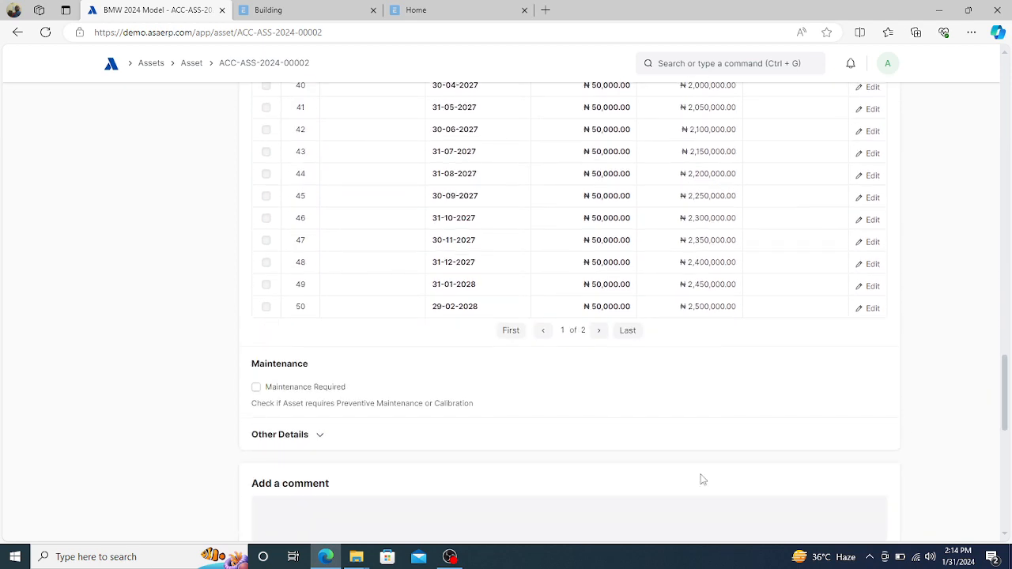
left_click(626, 333)
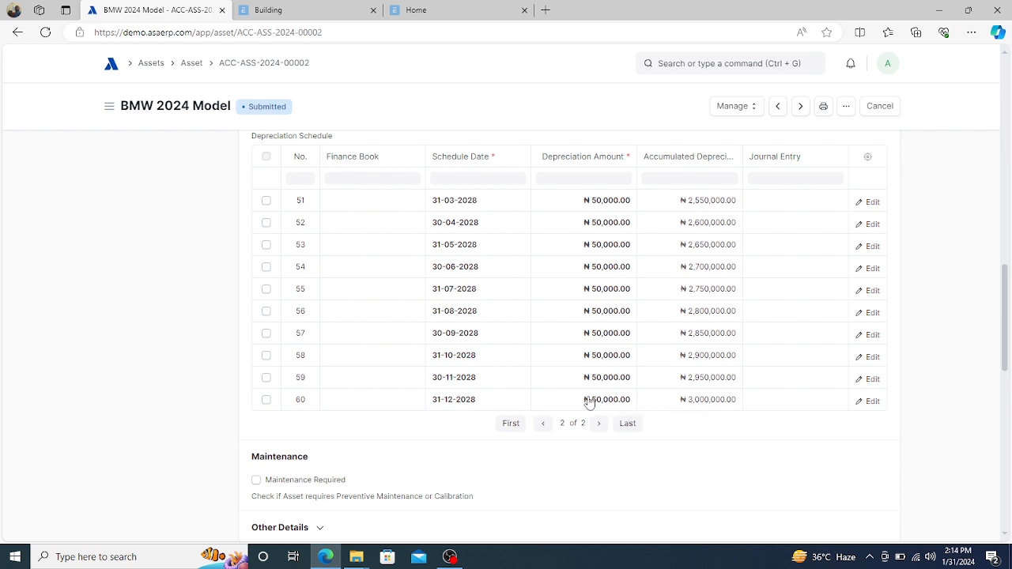
left_click(510, 425)
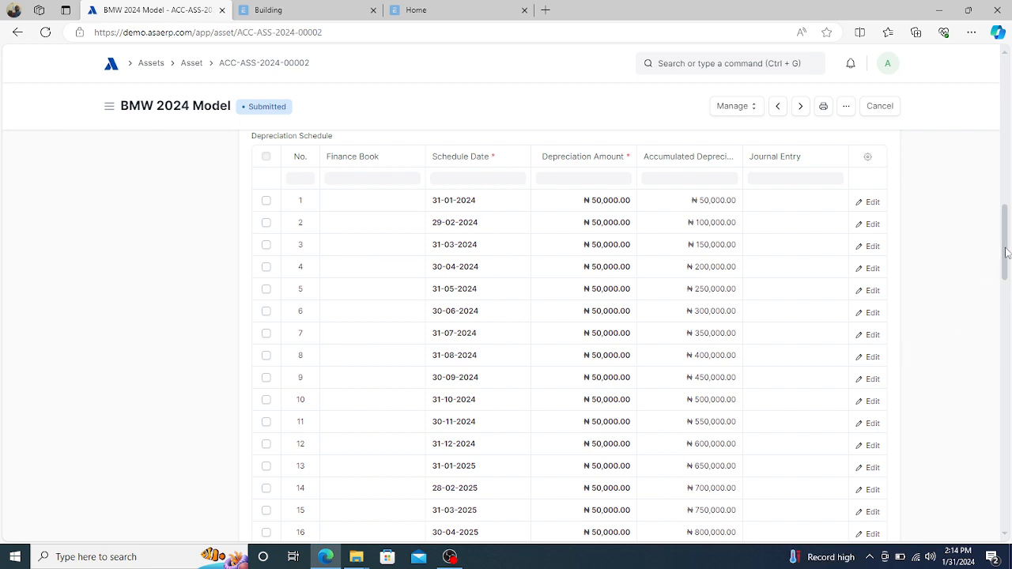
mouse_move(1006, 250)
left_mouse_down()
mouse_move(1006, 222)
mouse_move(1005, 242)
left_mouse_up()
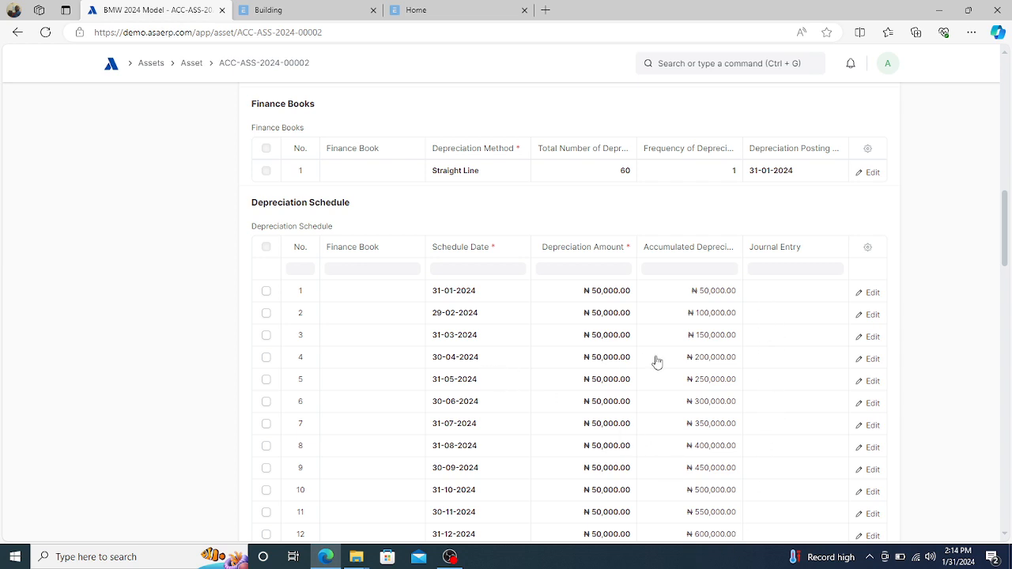
left_click(783, 344)
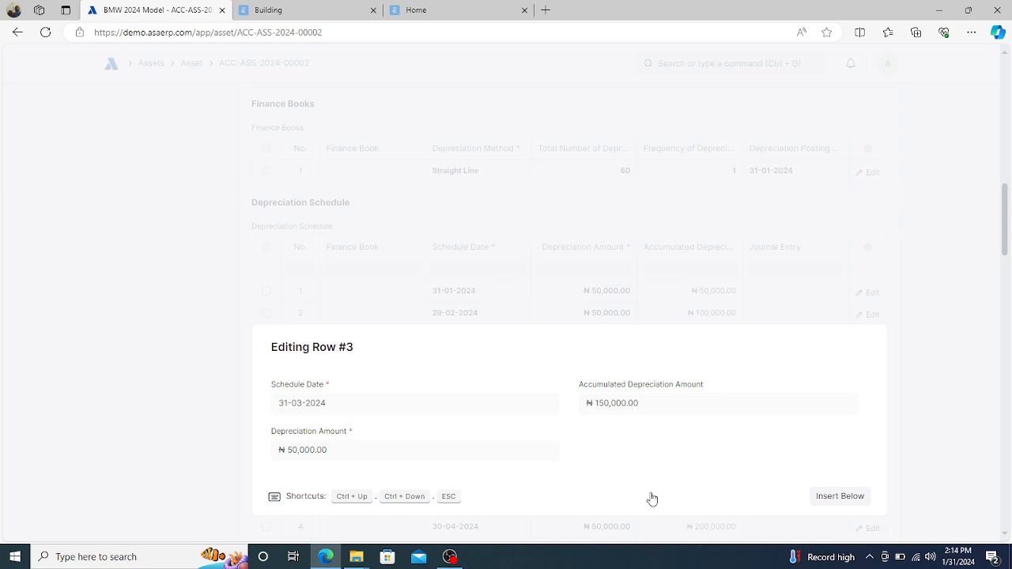
key("Escape")
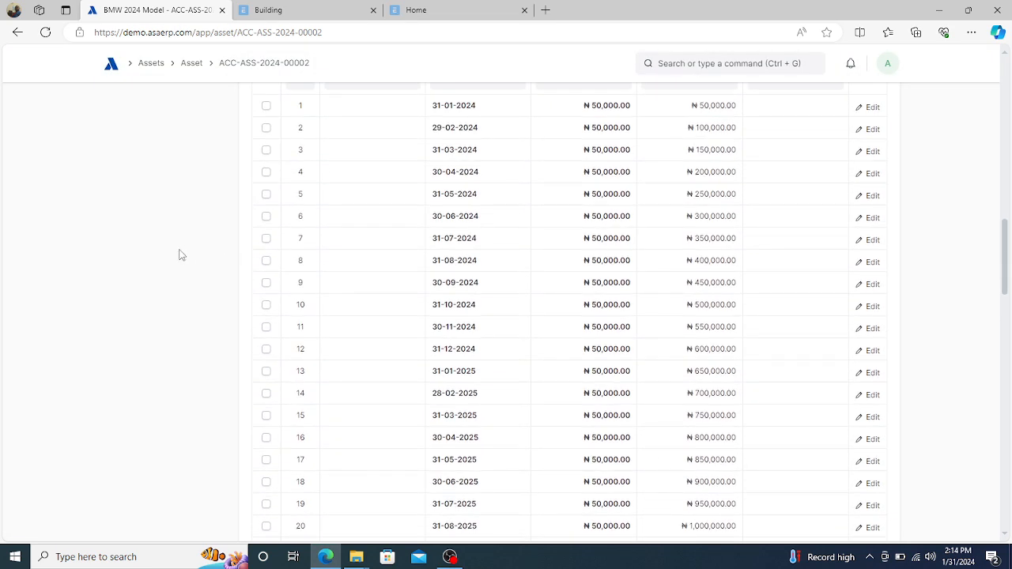
scroll(180, 254, "up", 10)
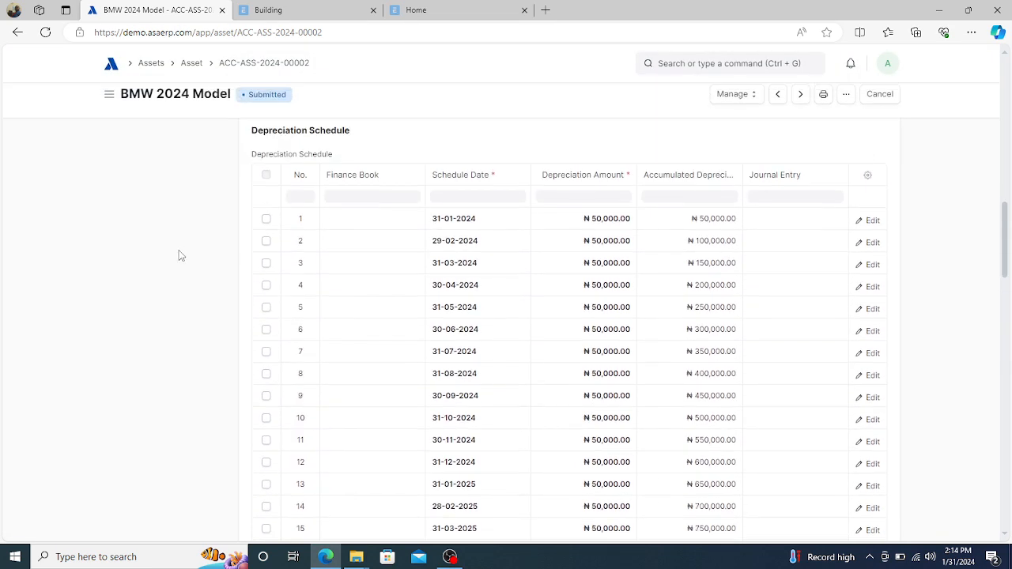
scroll(179, 255, "up", 3)
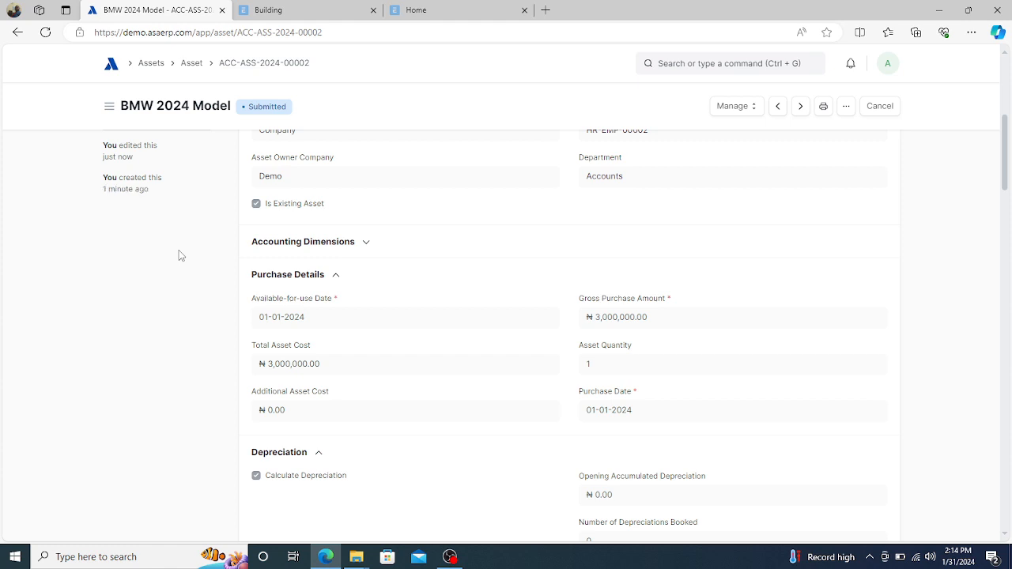
left_click(192, 68)
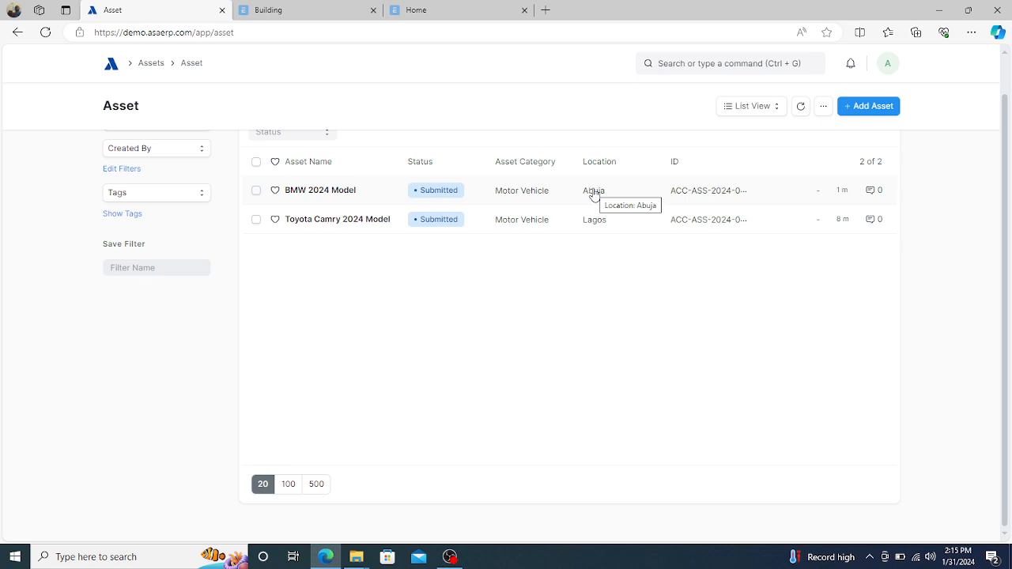
left_click(320, 191)
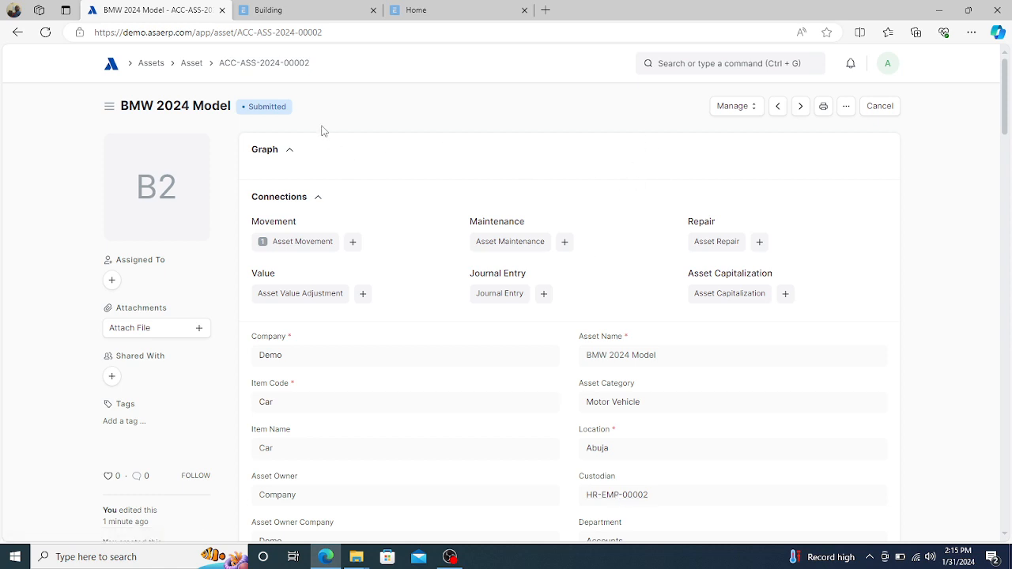
- Create an asset movement for company Demo with purpose Transfer, from Abuja to target location Lagos
left_click(752, 109)
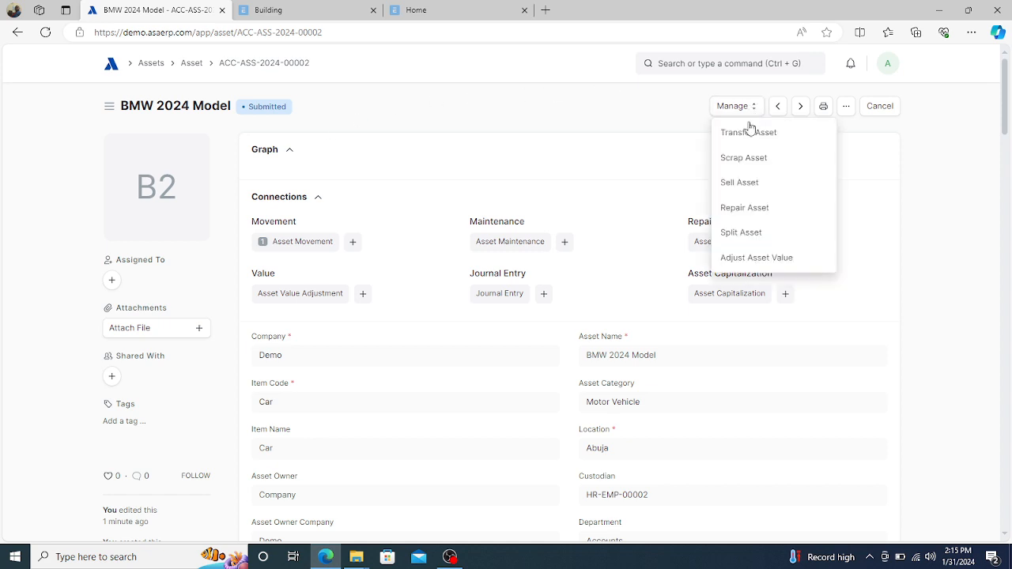
left_click(743, 136)
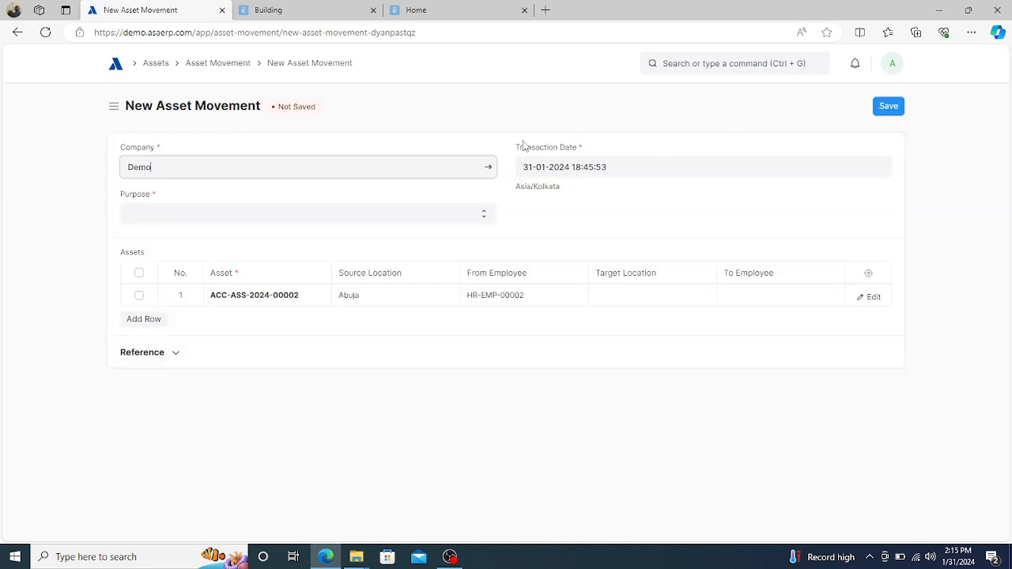
left_click(400, 168)
left_click(360, 214)
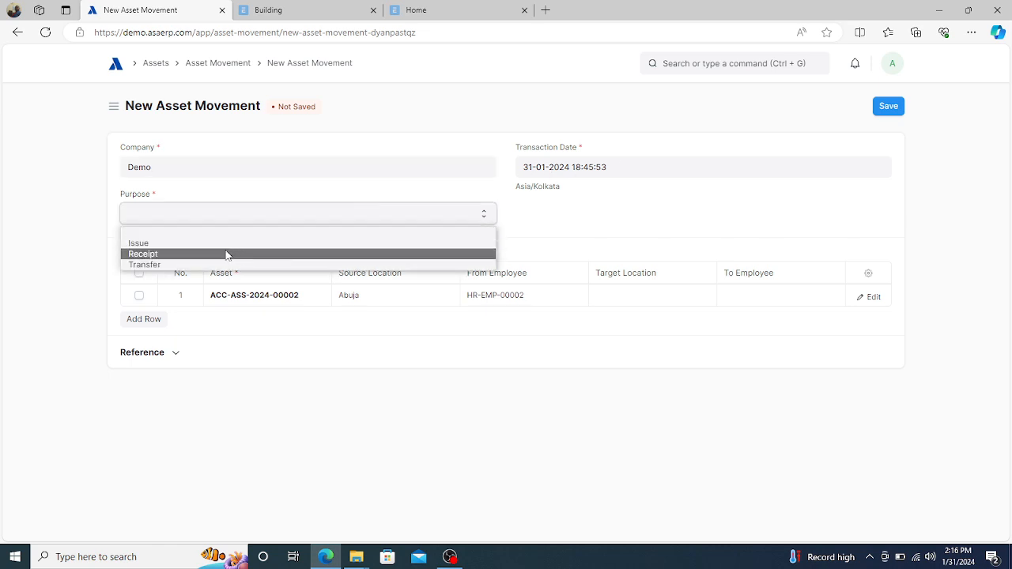
left_click(199, 268)
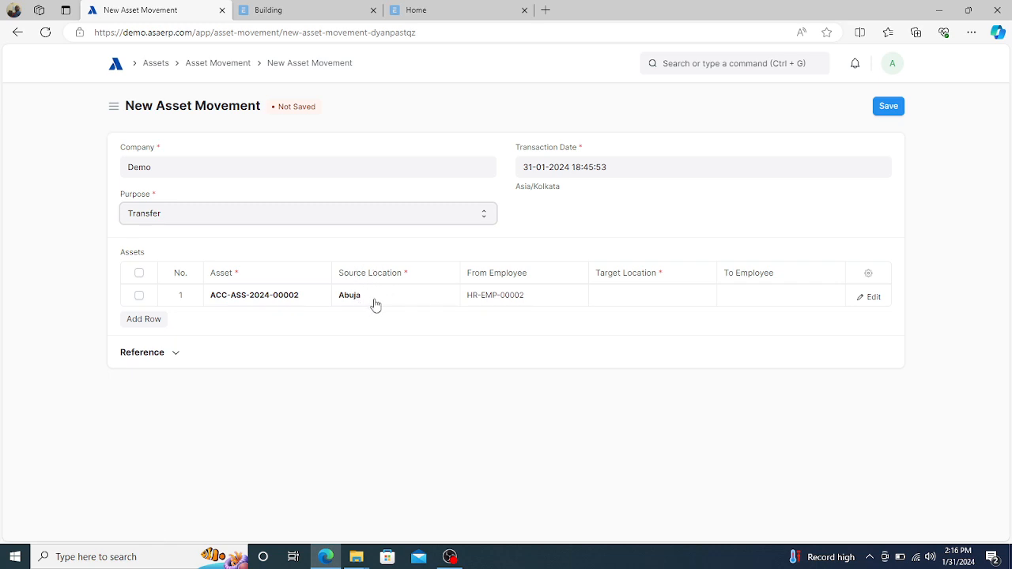
left_click(629, 297)
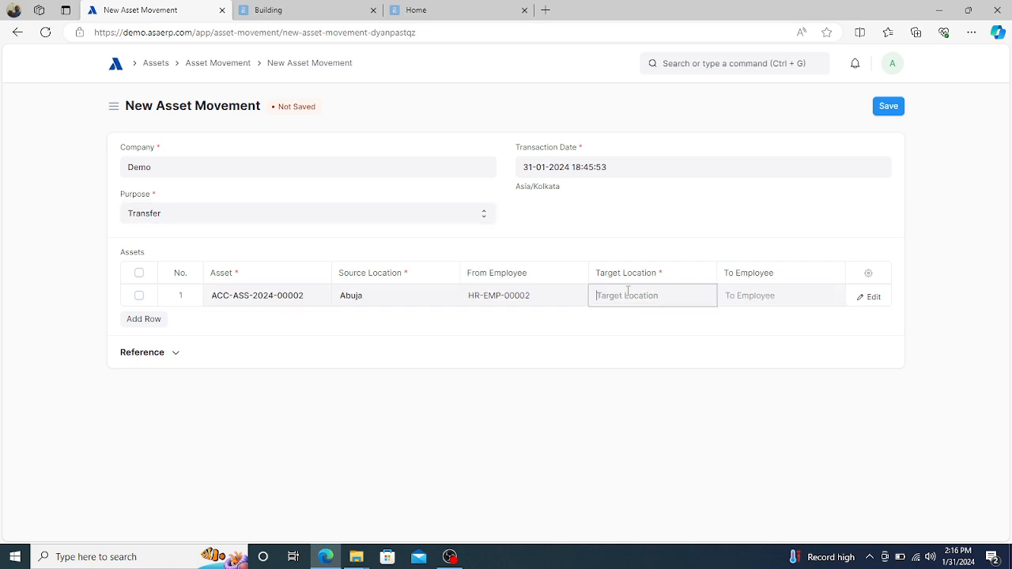
type("lag")
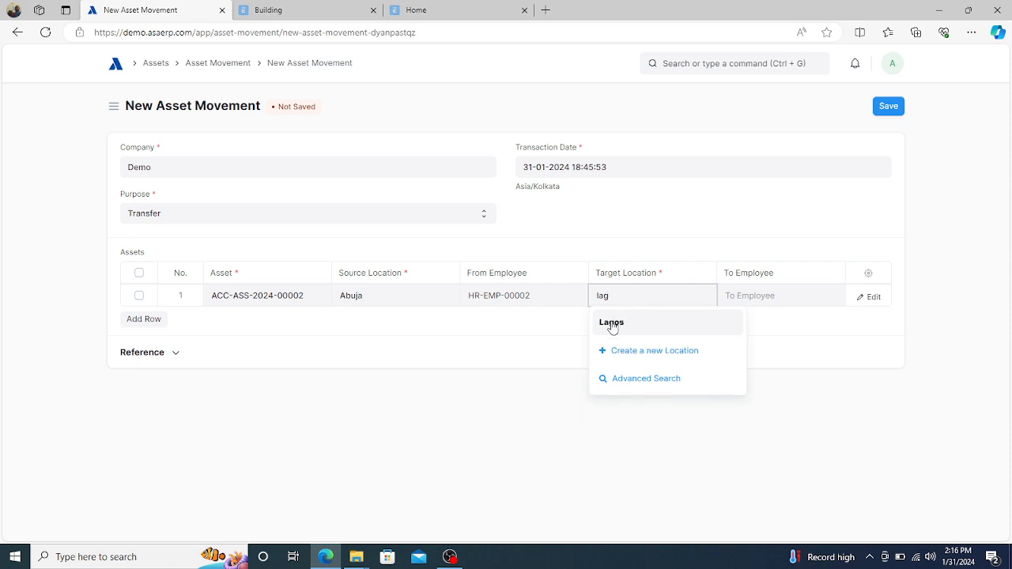
left_click(612, 323)
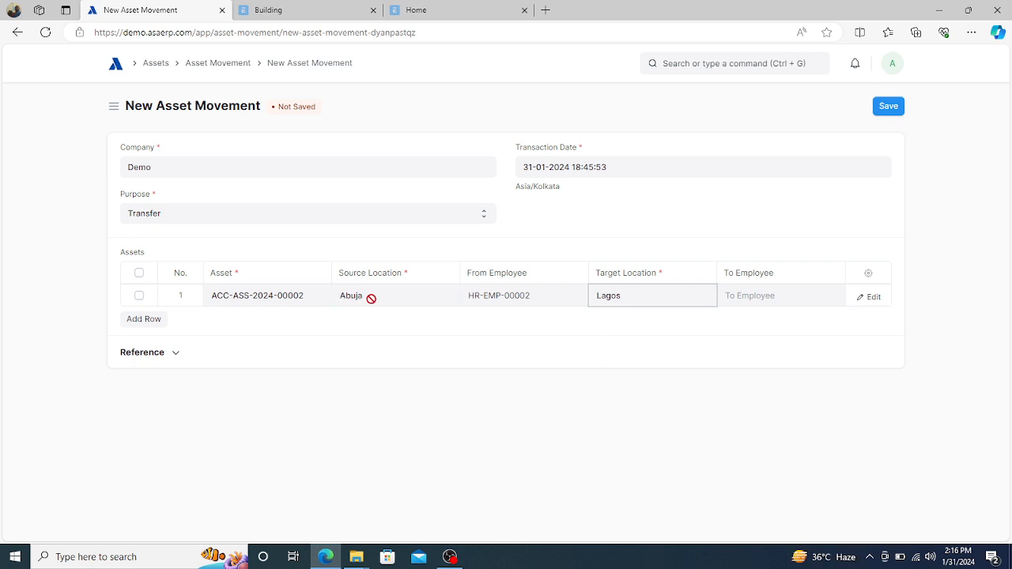
left_click(764, 326)
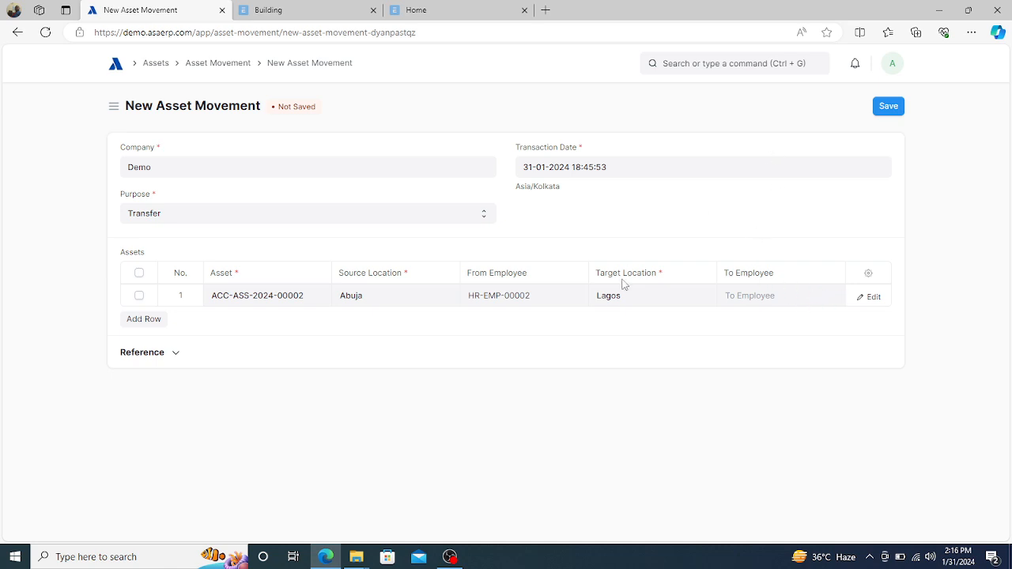
- Reference purchase invoice ACC-PINV-2024-00007 and save the movement as draft ACC-ASM-2024-00004
left_click(177, 353)
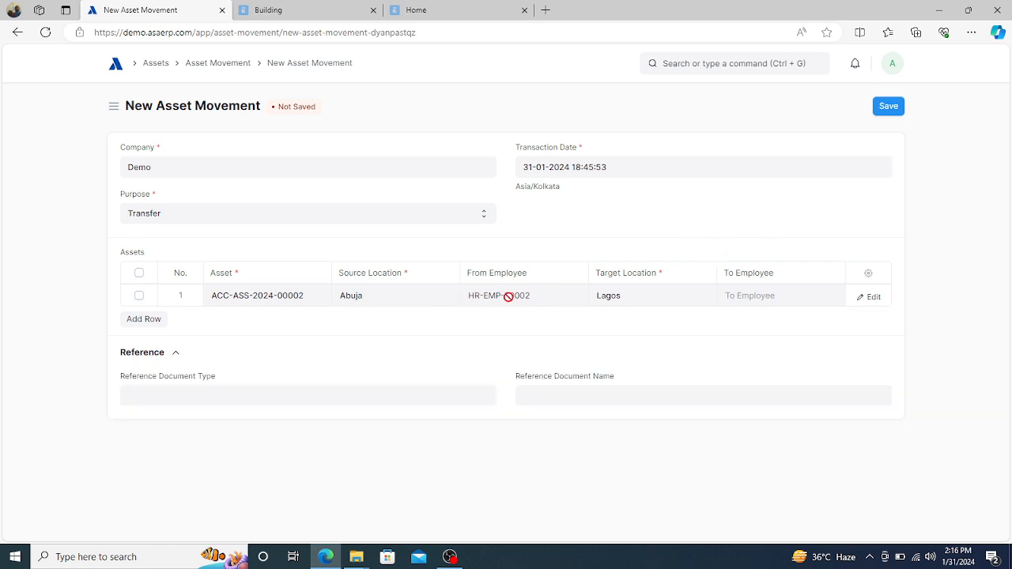
left_click(235, 400)
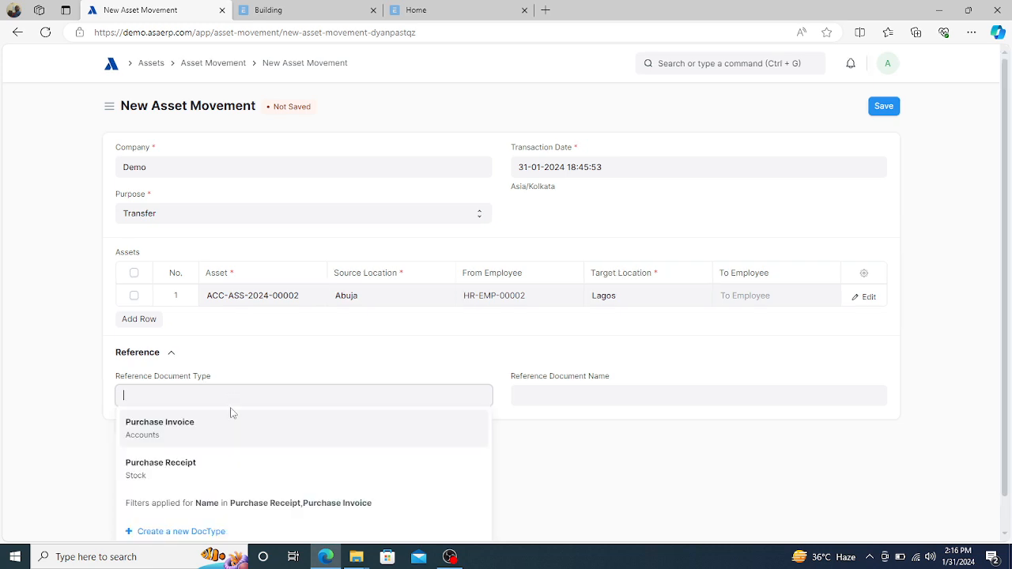
left_click(167, 427)
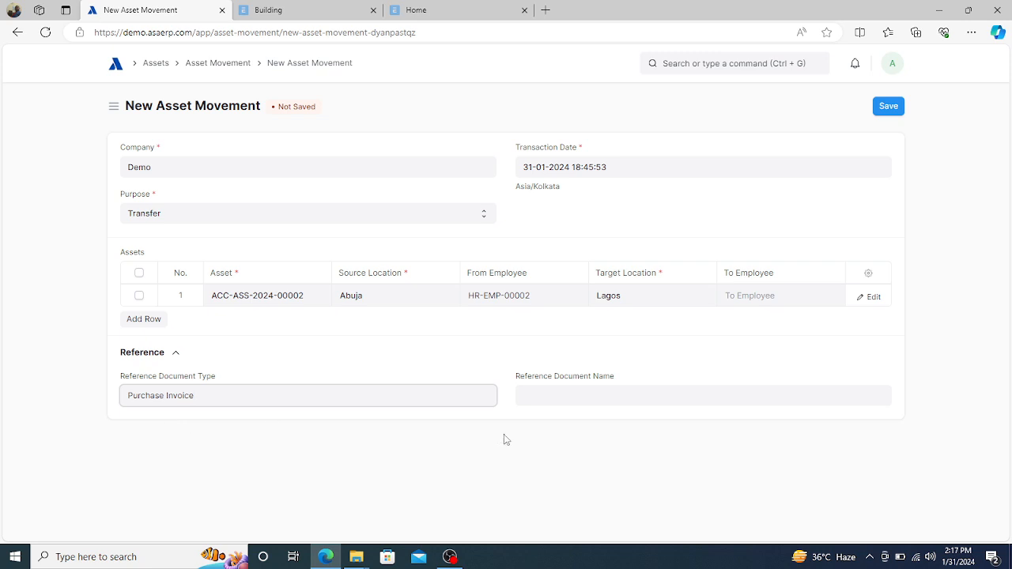
left_click(574, 396)
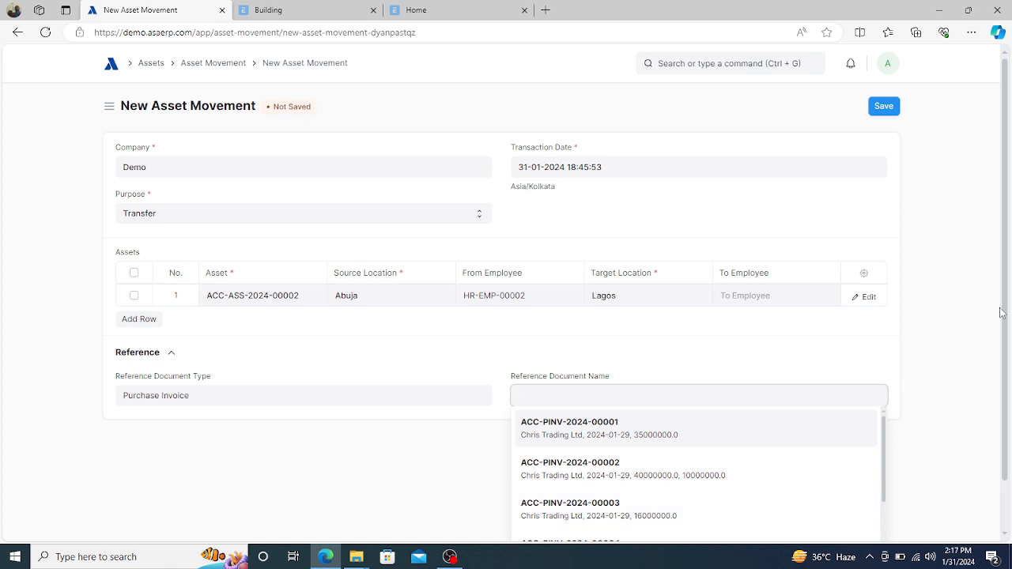
left_click_drag(1005, 310, 1005, 411)
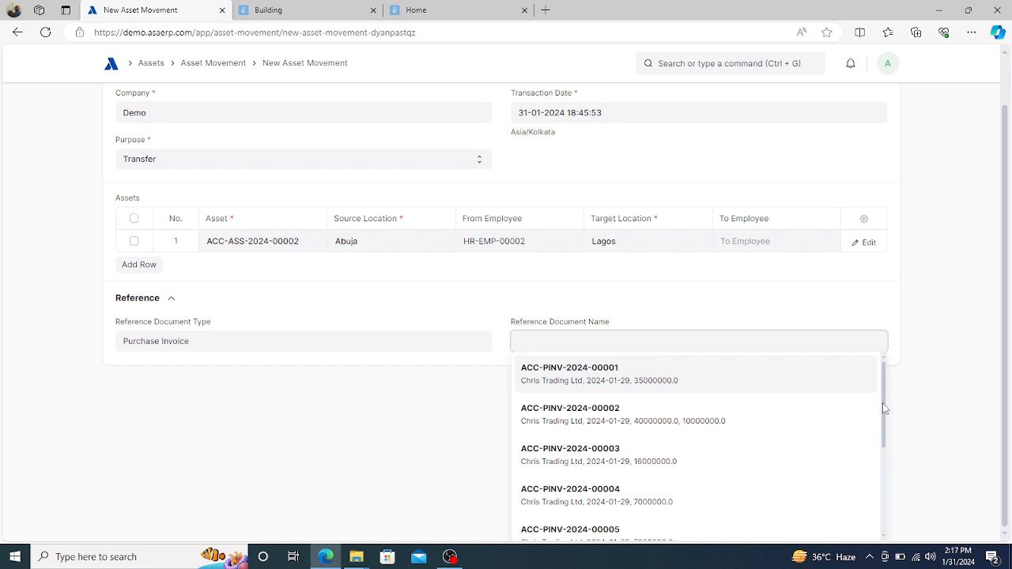
left_click_drag(885, 405, 880, 462)
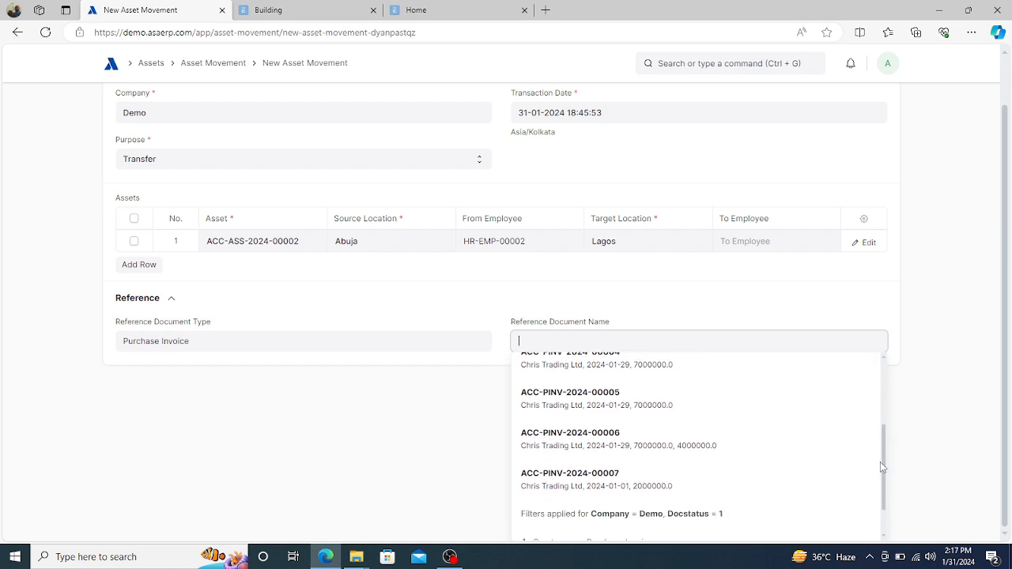
left_click(603, 478)
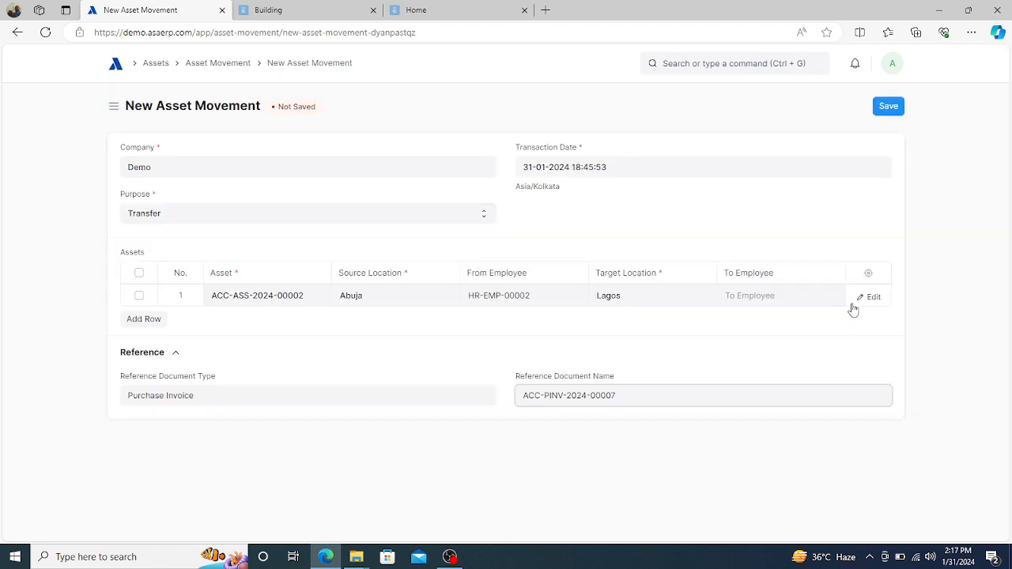
left_click(887, 108)
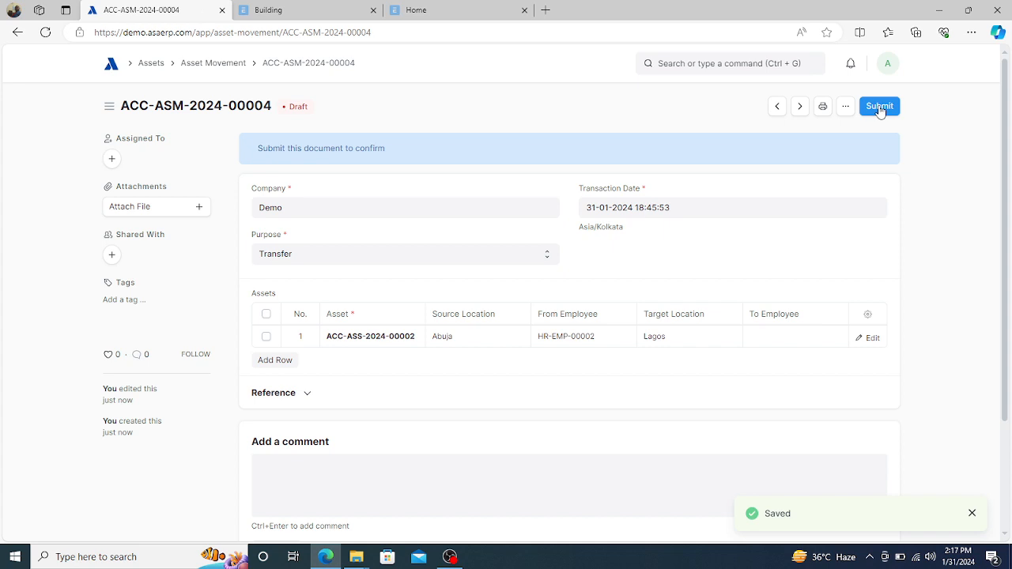
- Submit the Abuja-to-Lagos asset movement ACC-ASM-2024-00004, then go back to Home
left_click(879, 108)
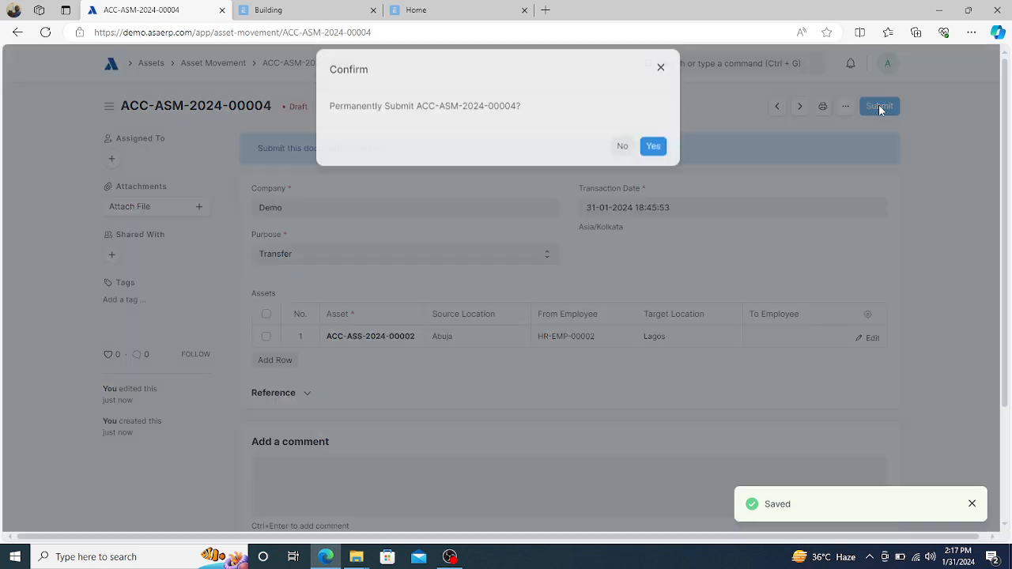
left_click(661, 161)
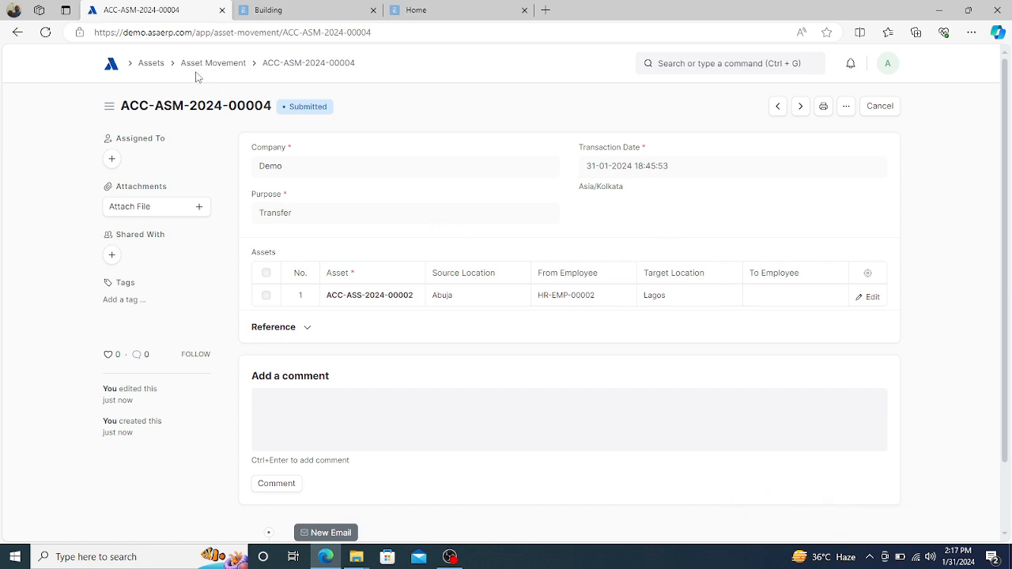
left_click(110, 67)
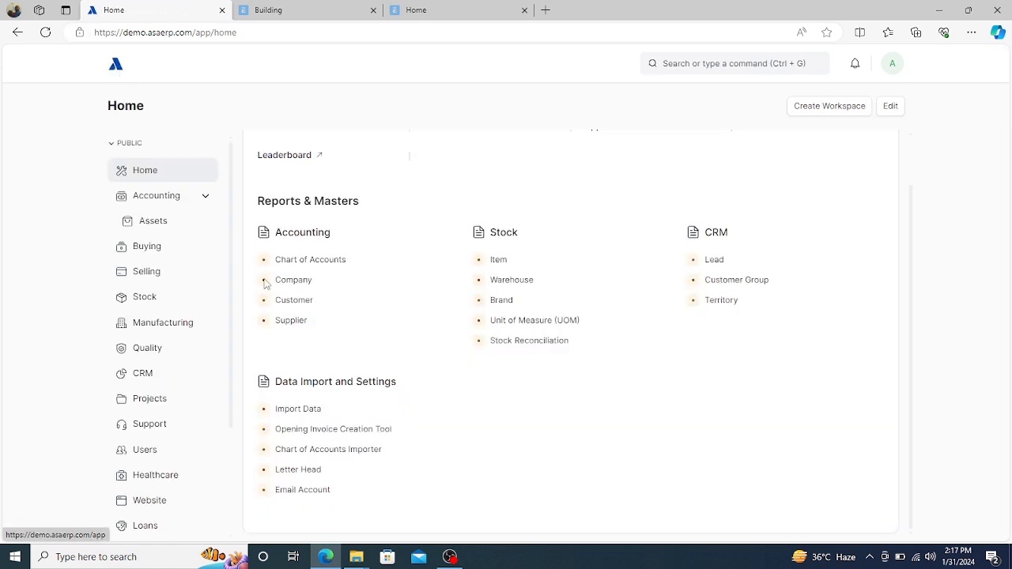
- Open BMW 2024 Model from the Assets list, scroll through its depreciation schedule, and go back
left_click(153, 226)
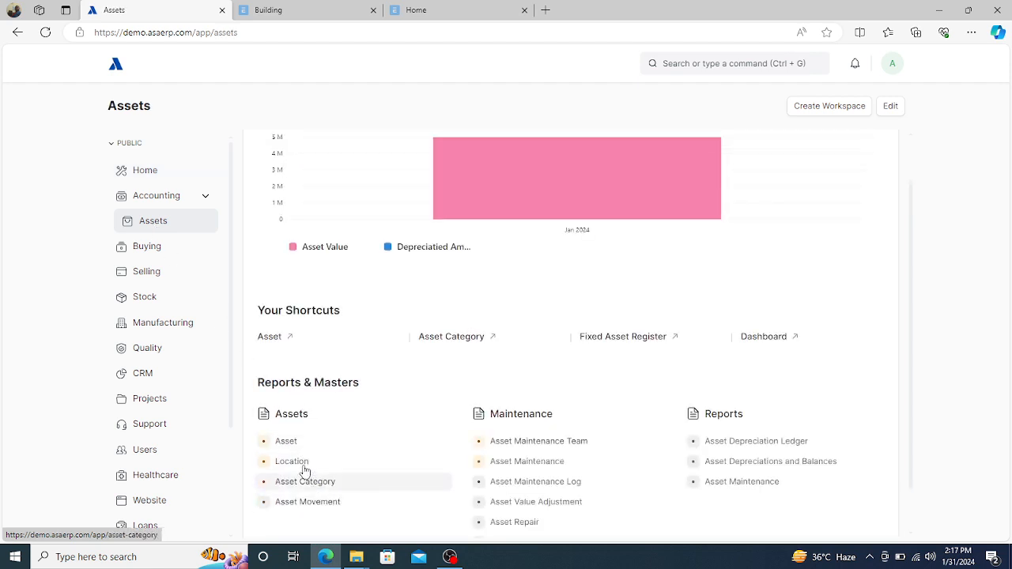
left_click(287, 445)
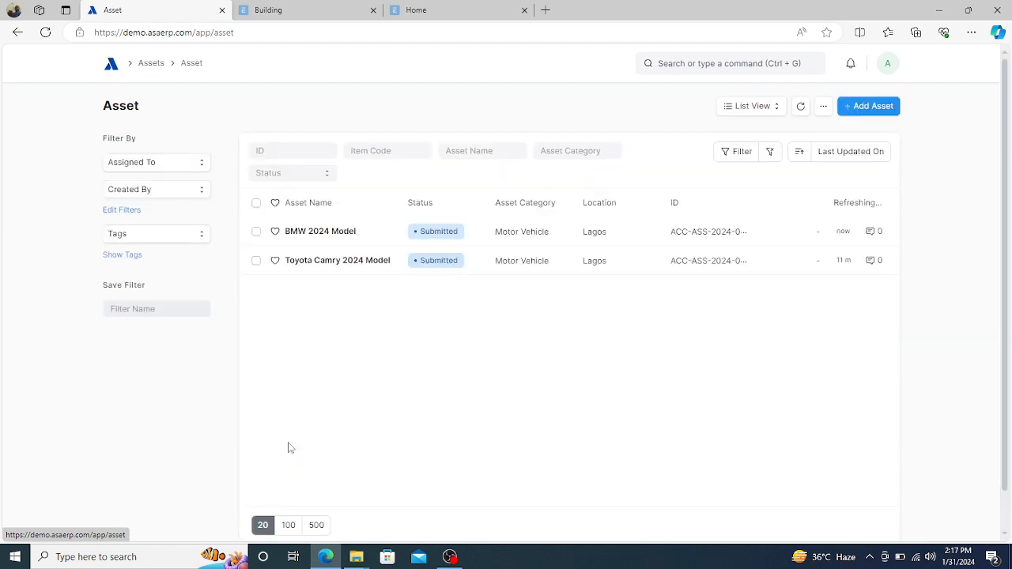
left_click(313, 234)
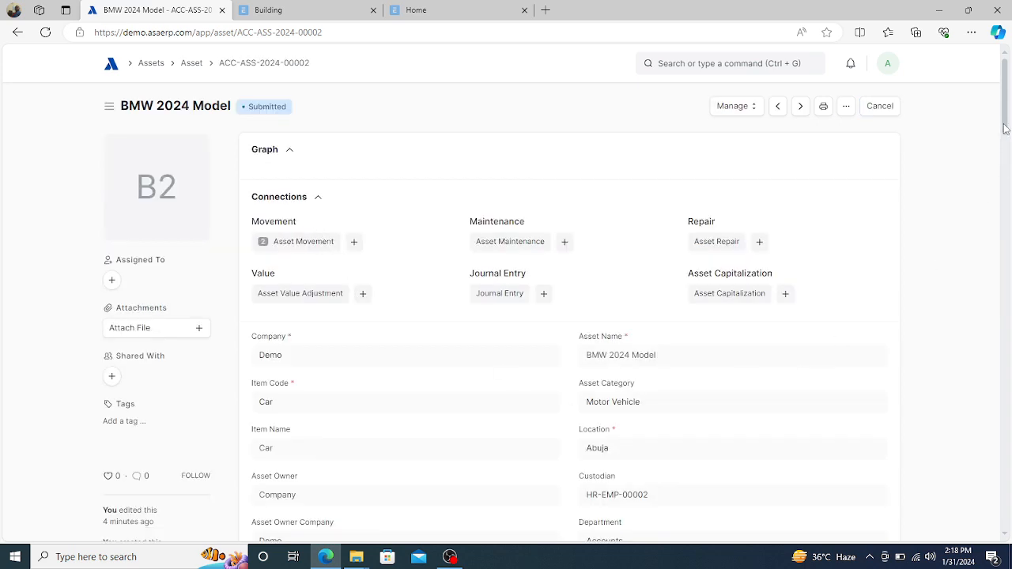
left_click_drag(1005, 129, 1009, 357)
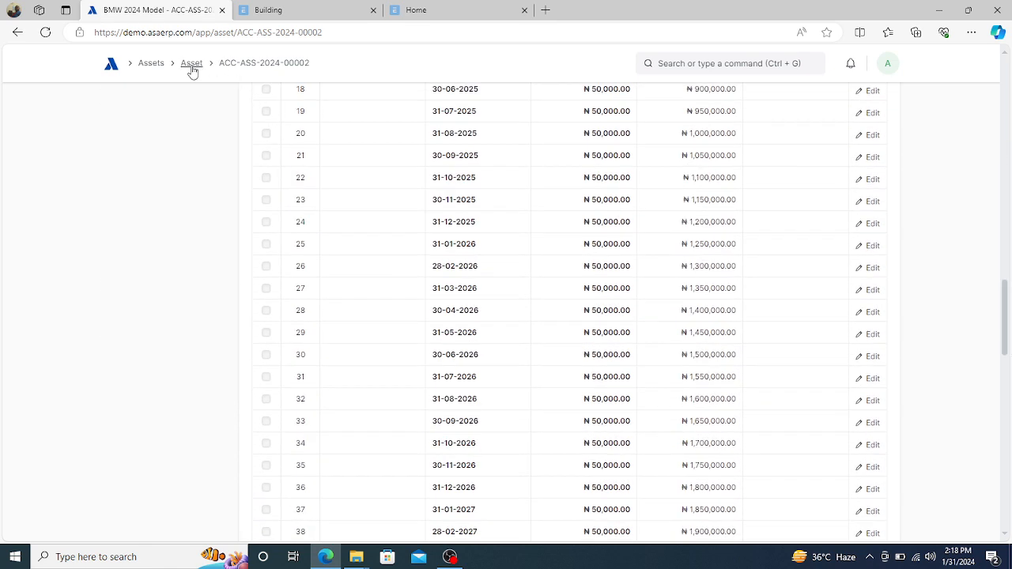
left_click(18, 33)
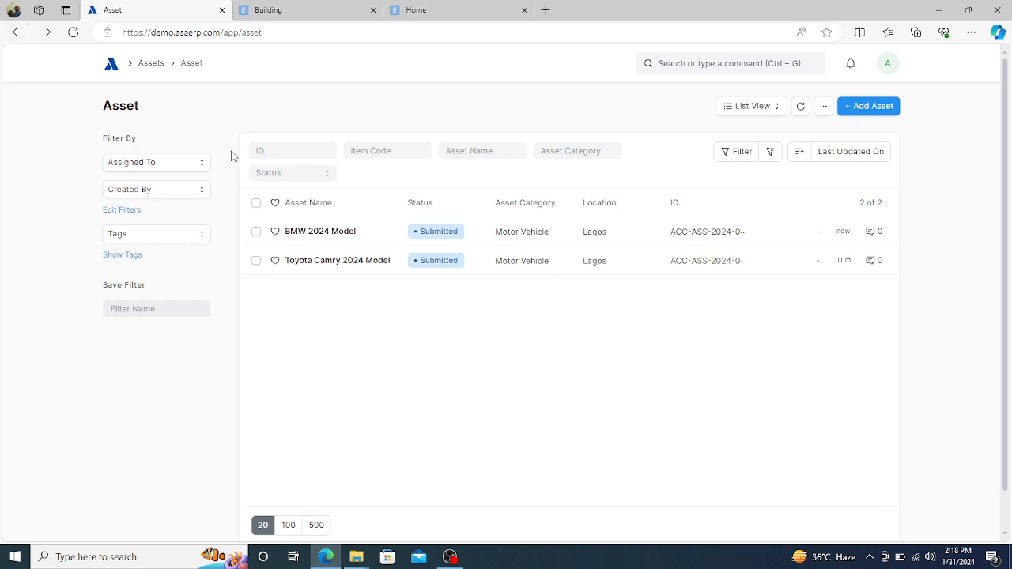
- Scrap the BMW 2024 Model asset via Manage > Scrap Asset and view its linked journal entries
left_click(317, 236)
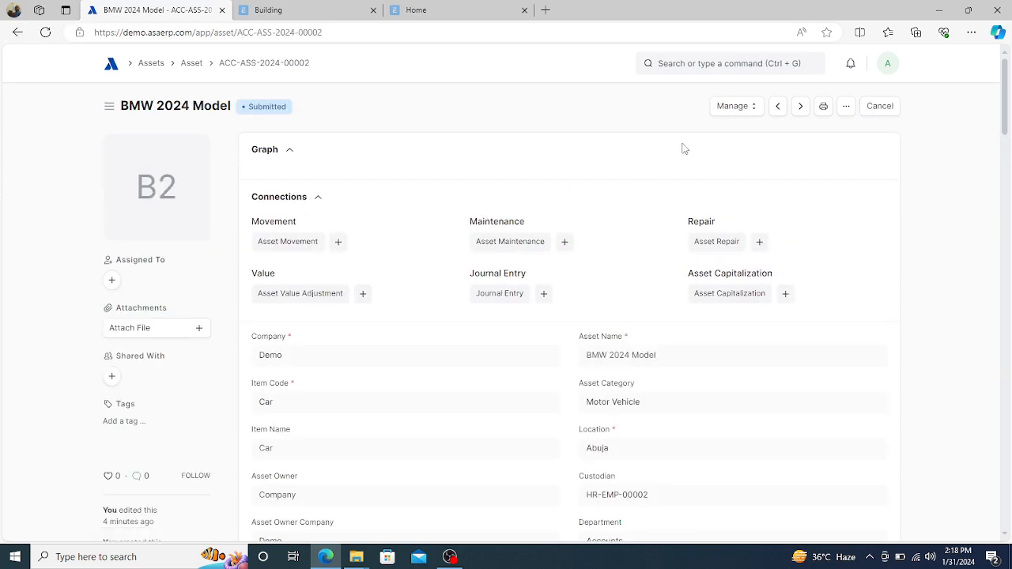
left_click(753, 110)
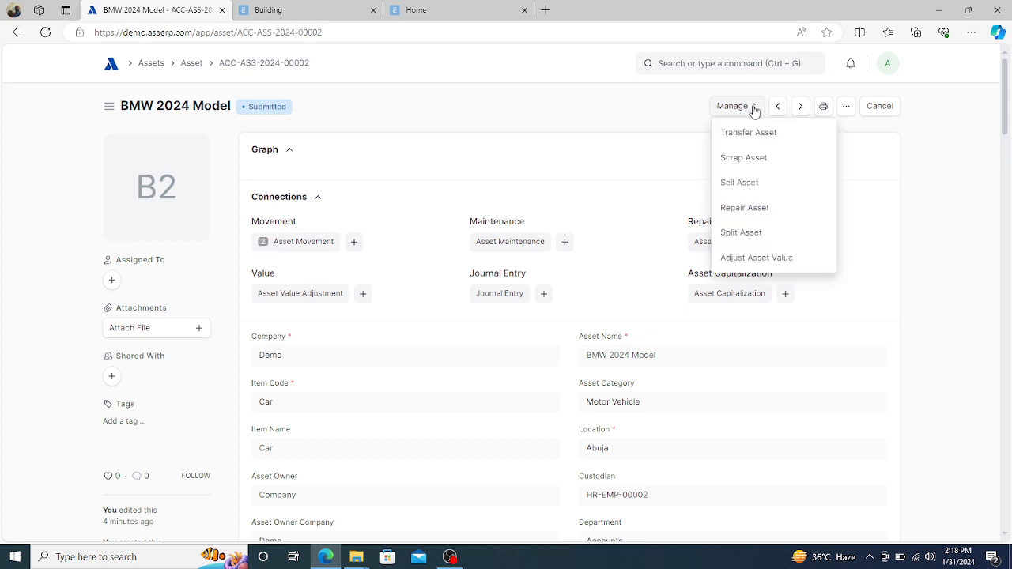
left_click(733, 158)
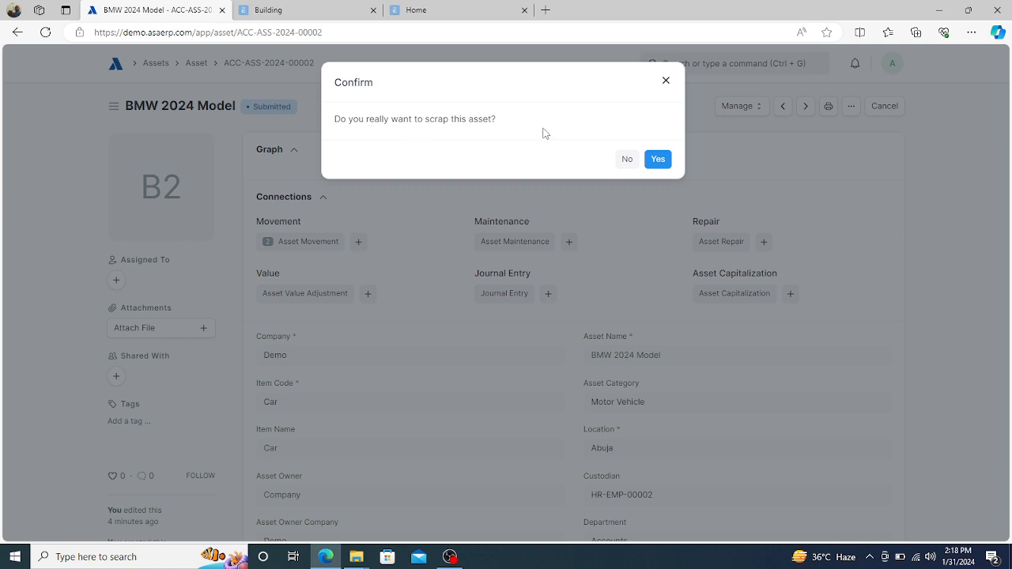
left_click(659, 160)
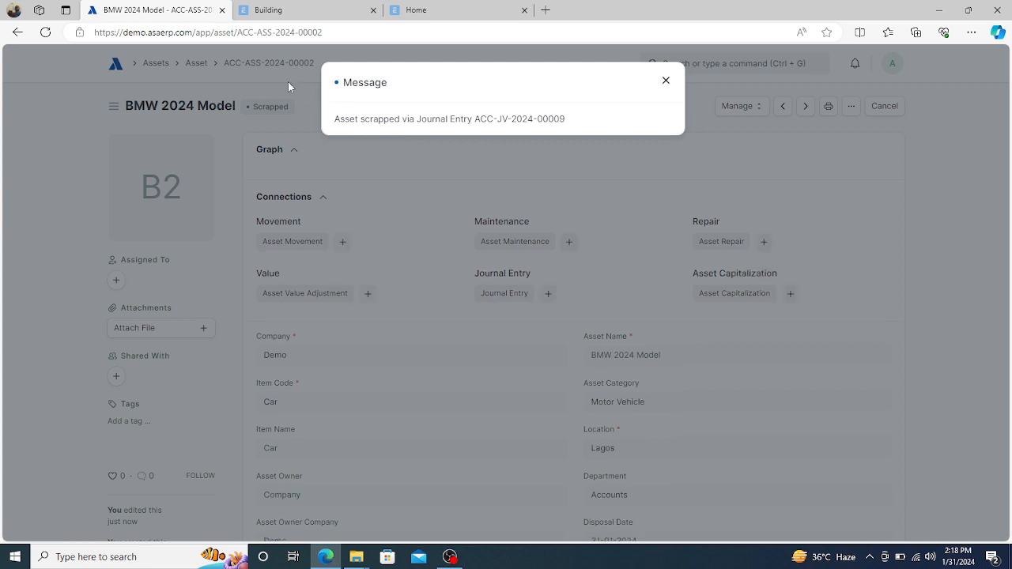
left_click(288, 81)
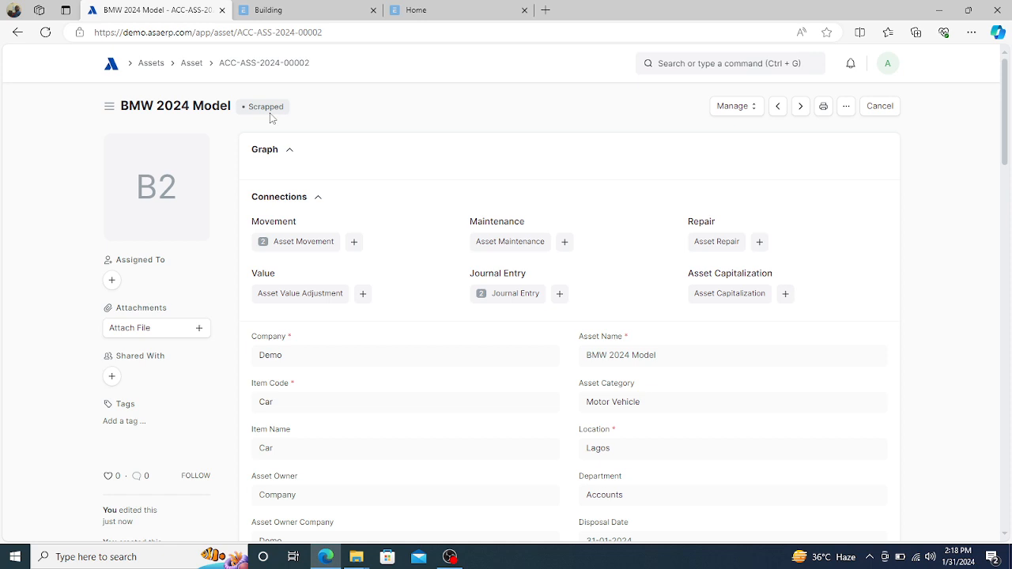
left_click(514, 294)
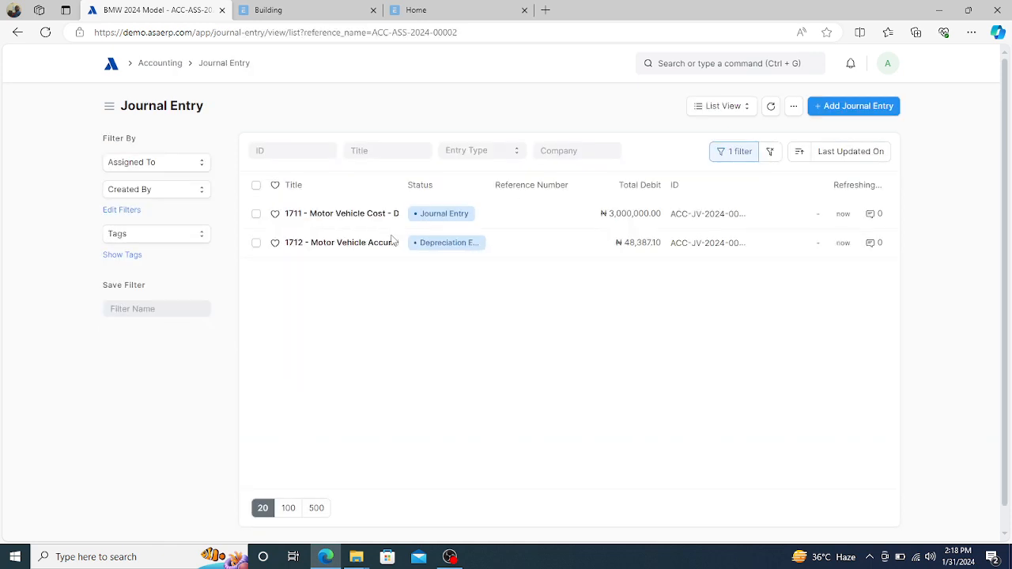
left_click(344, 215)
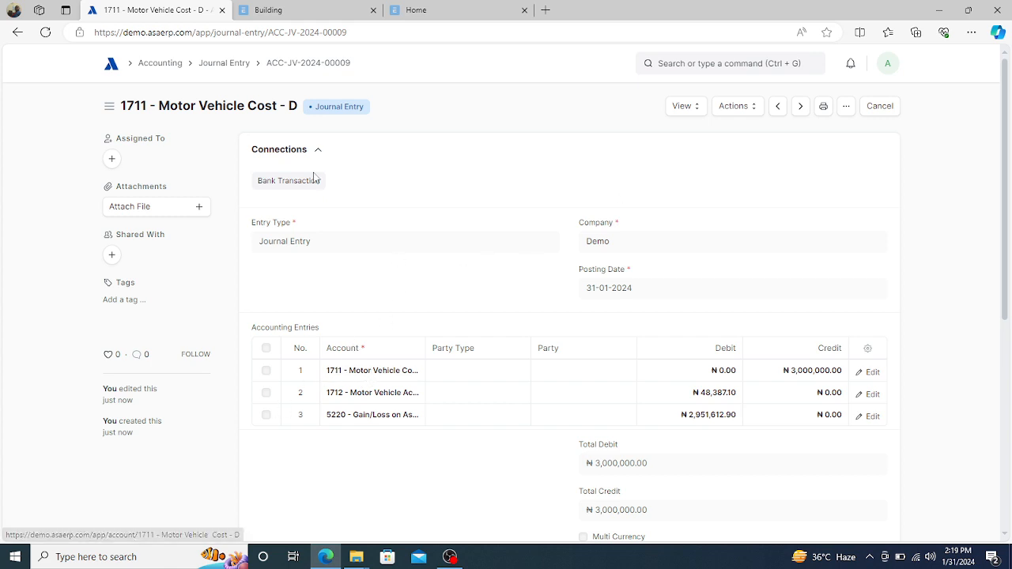
left_click(19, 33)
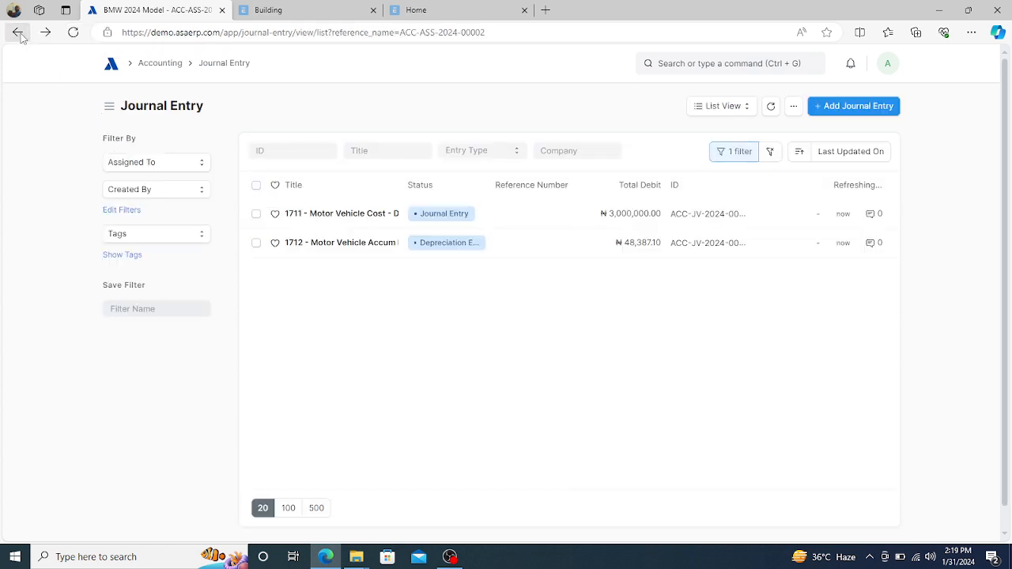
left_click(18, 34)
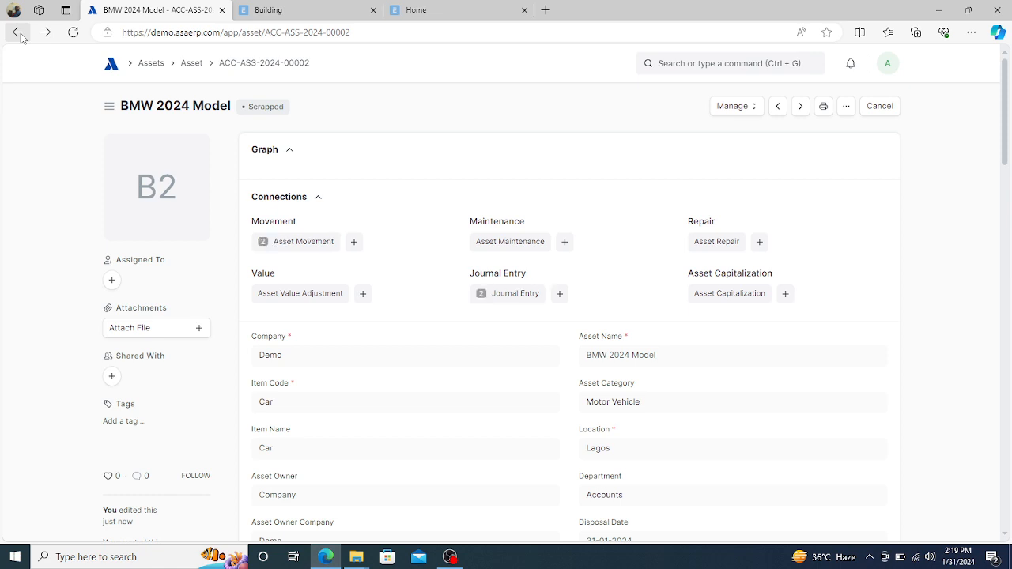
- Restore BMW 2024 Model via Manage > Restore Asset and reopen it to check its status
left_click(191, 67)
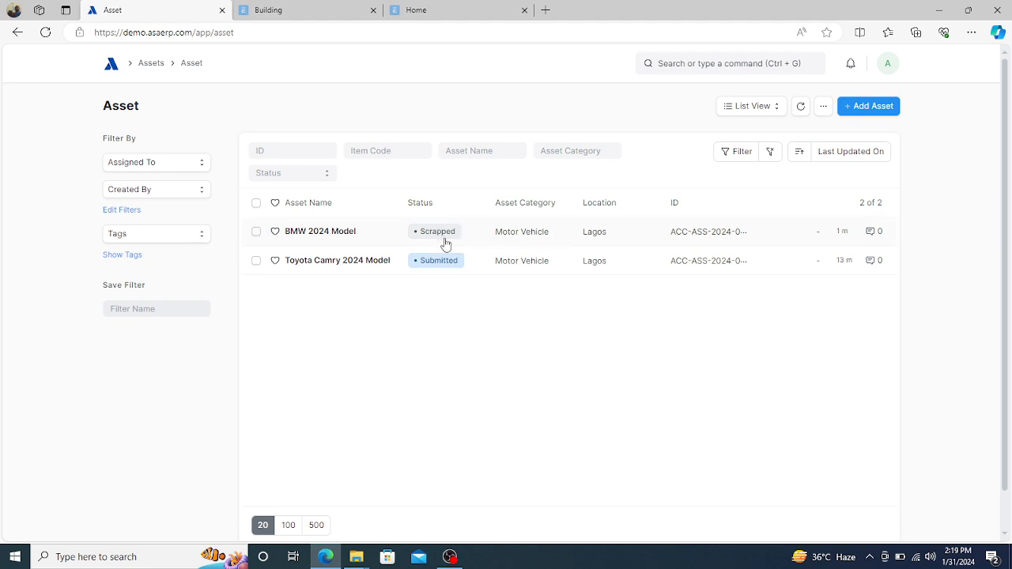
left_click(338, 234)
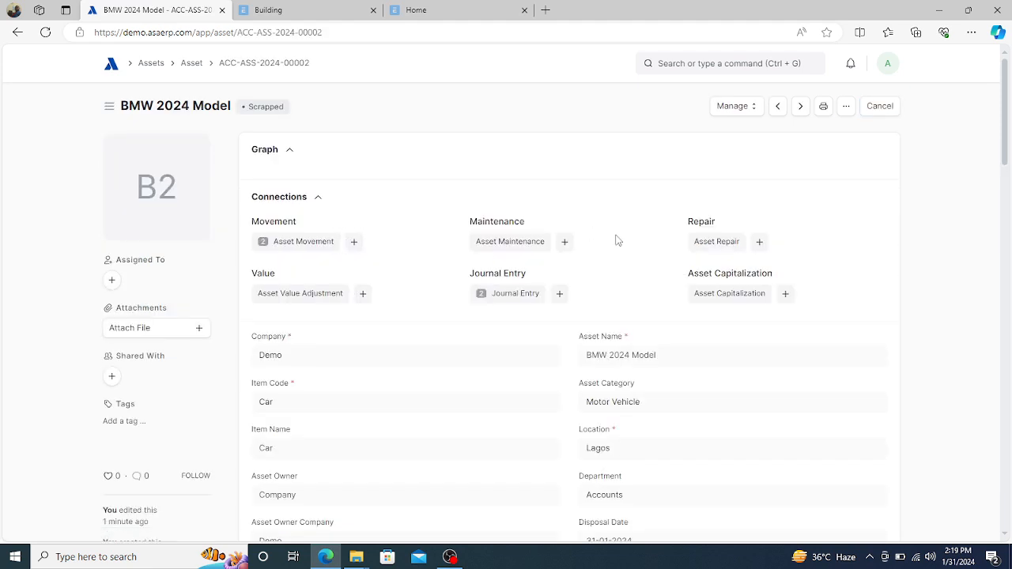
left_click(748, 109)
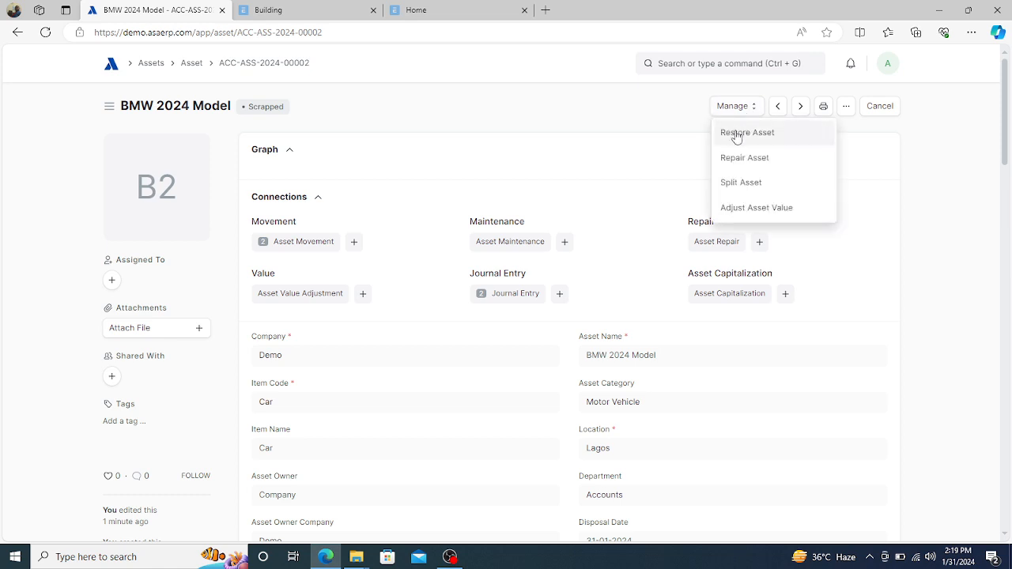
left_click(736, 132)
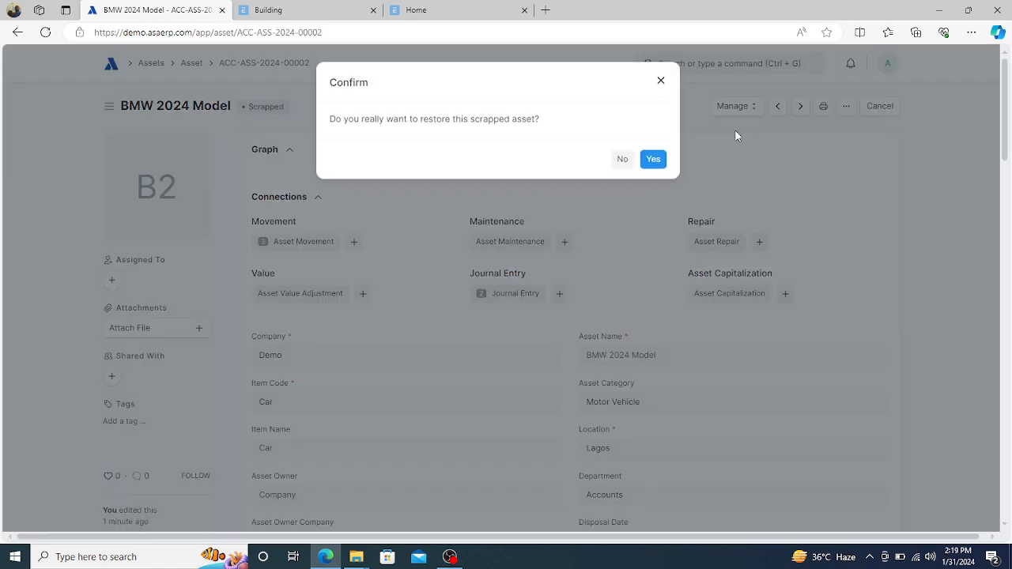
left_click(655, 159)
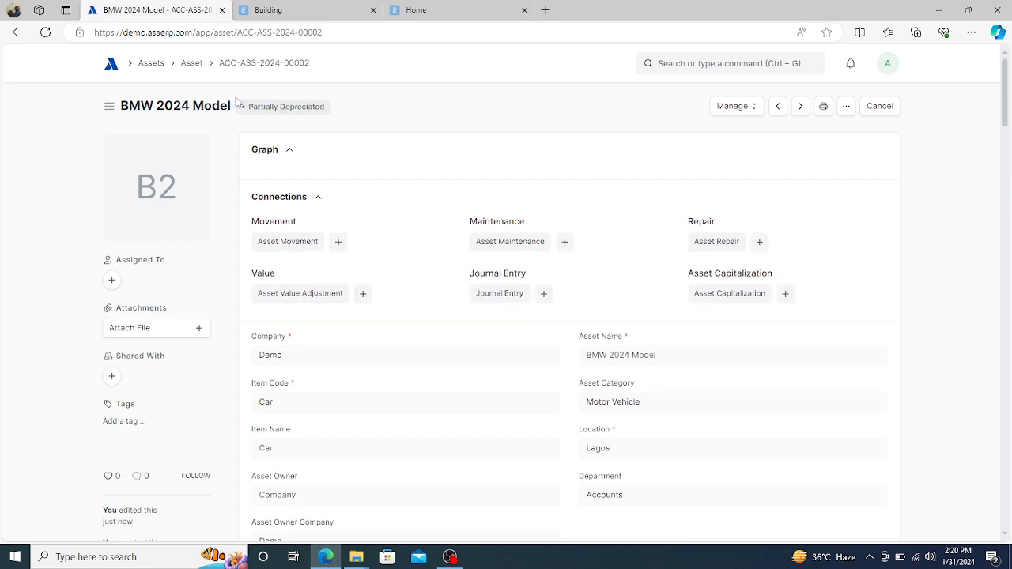
left_click(192, 67)
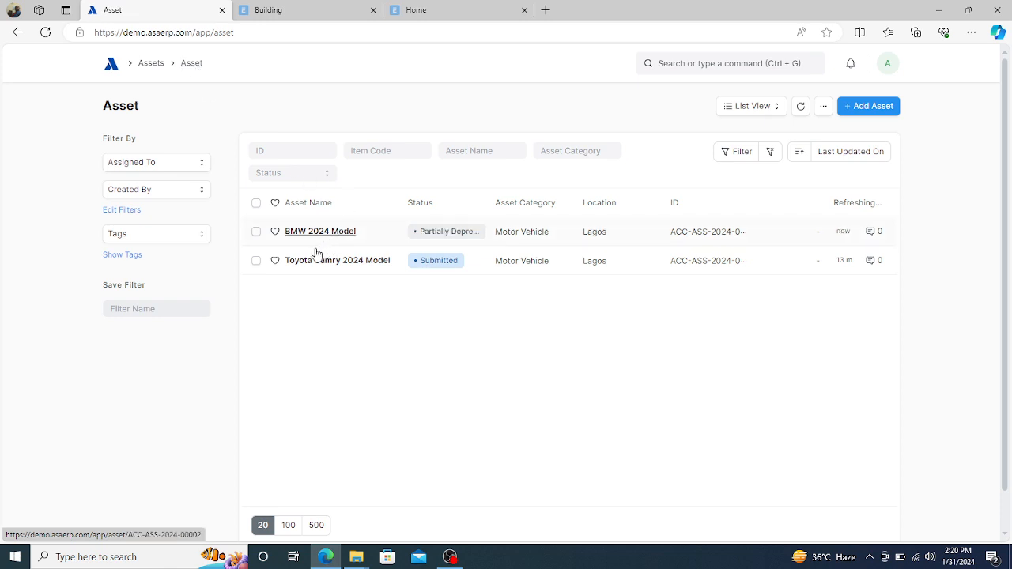
left_click(315, 234)
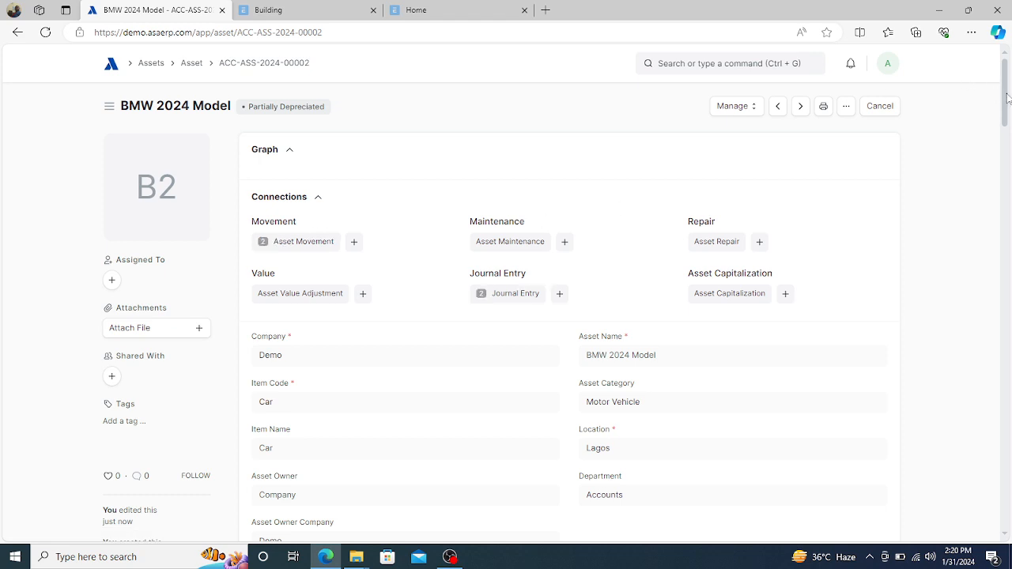
- Scroll back to the top of the restored BMW 2024 Model asset and open its Manage menu
left_click_drag(1008, 97, 994, 230)
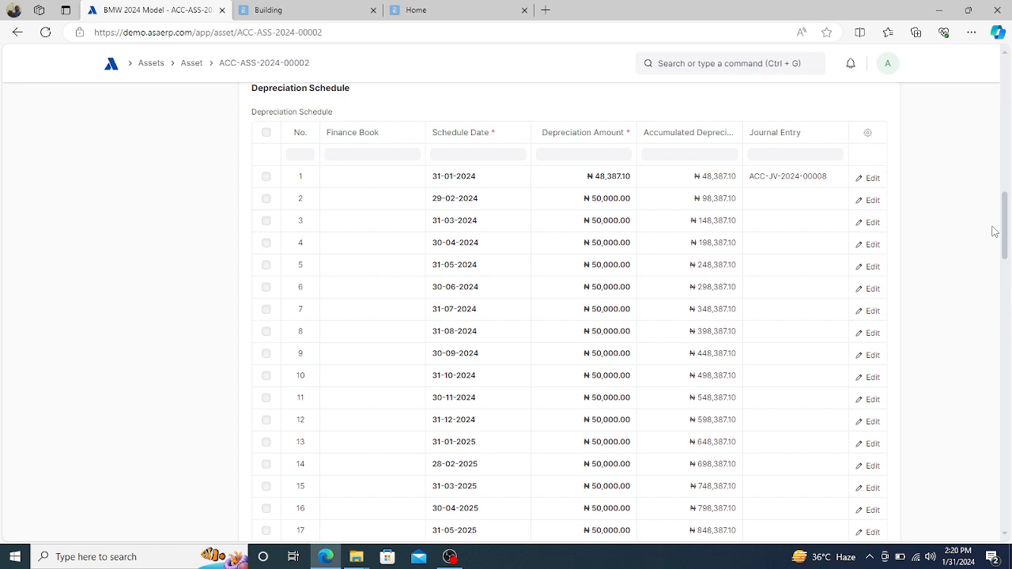
left_click_drag(994, 231, 994, 227)
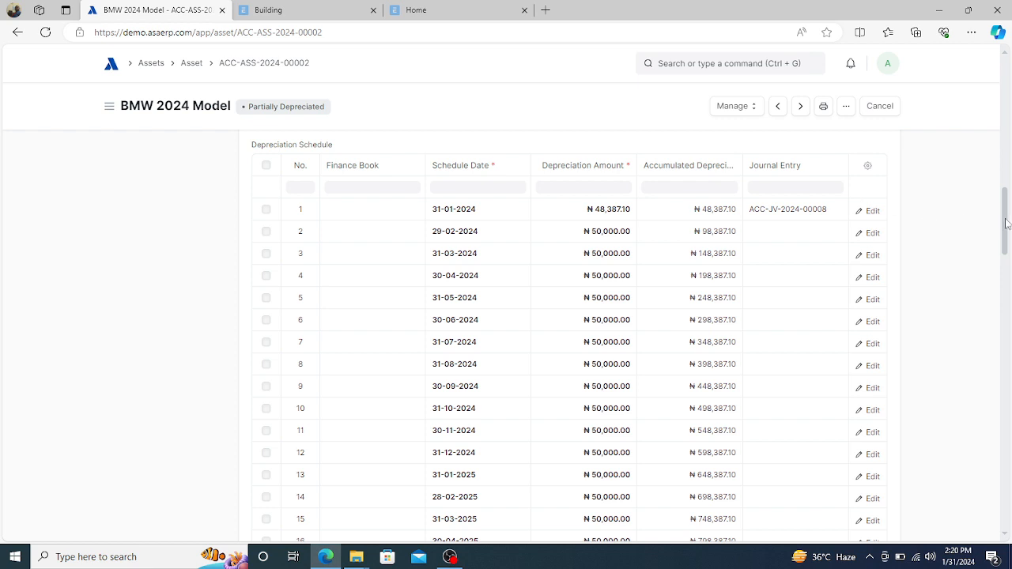
left_click_drag(1006, 224, 1006, 224)
left_click_drag(1006, 236, 1010, 158)
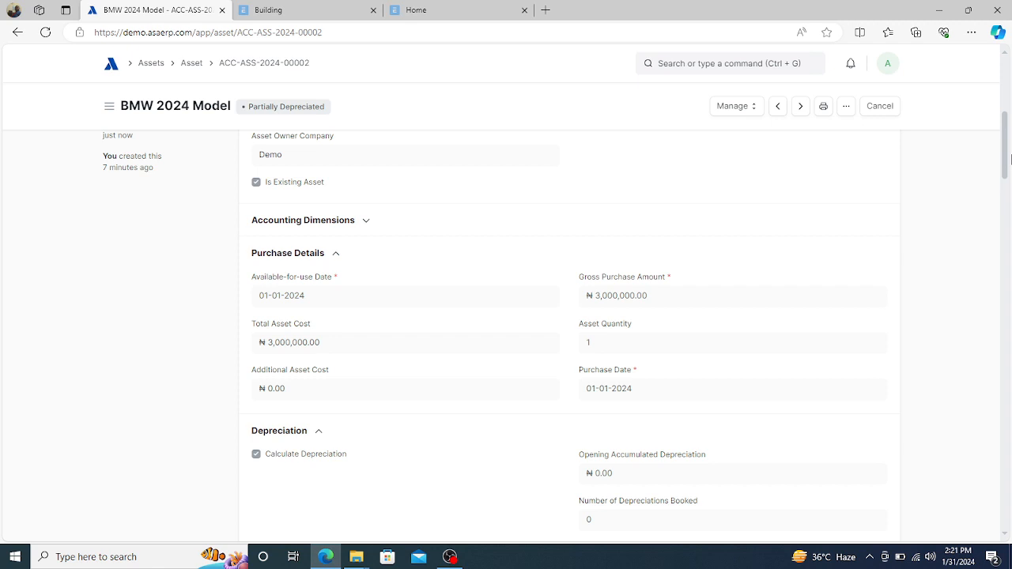
left_click(1007, 79)
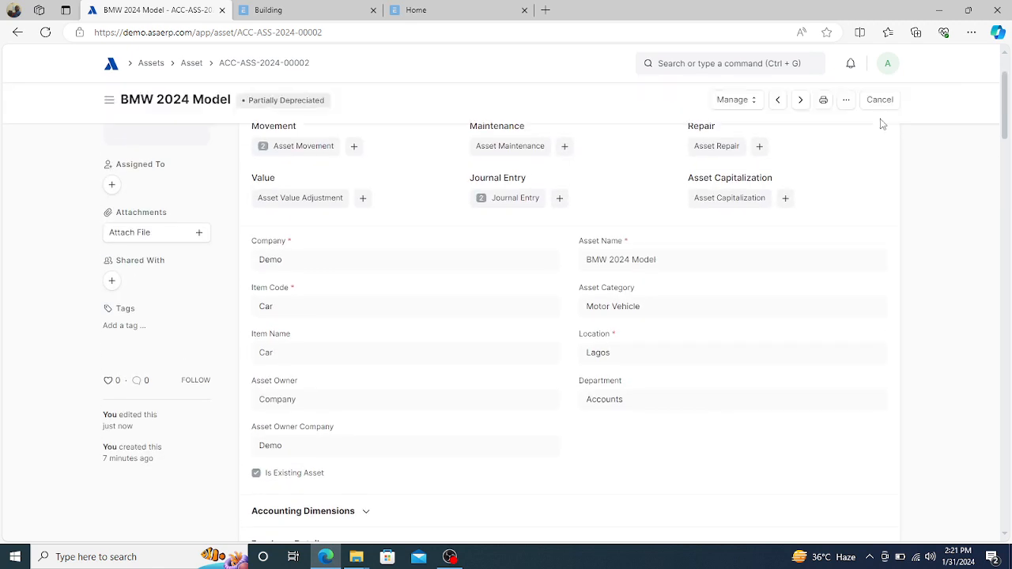
left_click(751, 107)
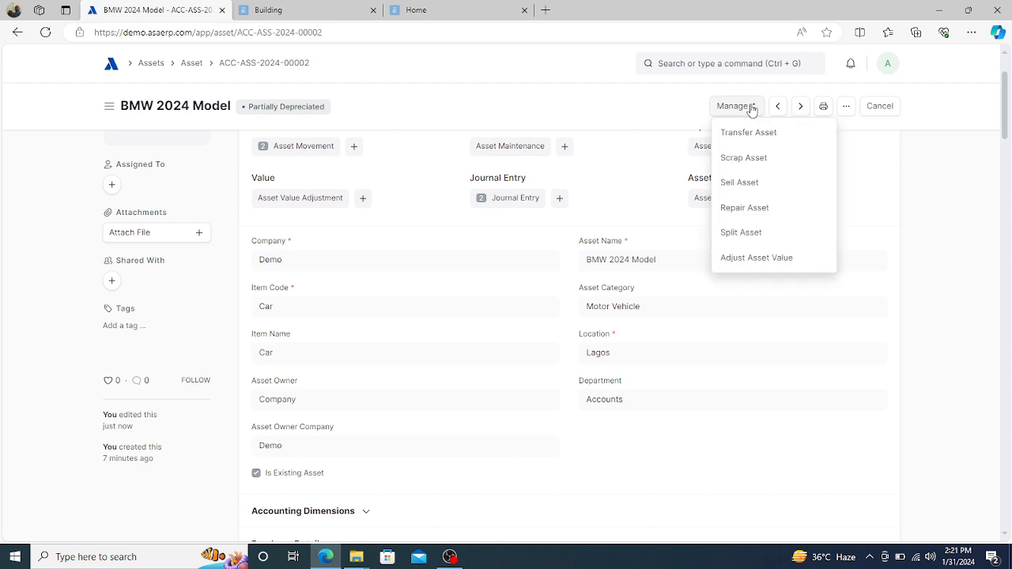
- Start an Adjust Asset Value entry dated 31-01-2024 with New Asset Value left at 0.00
left_click(744, 260)
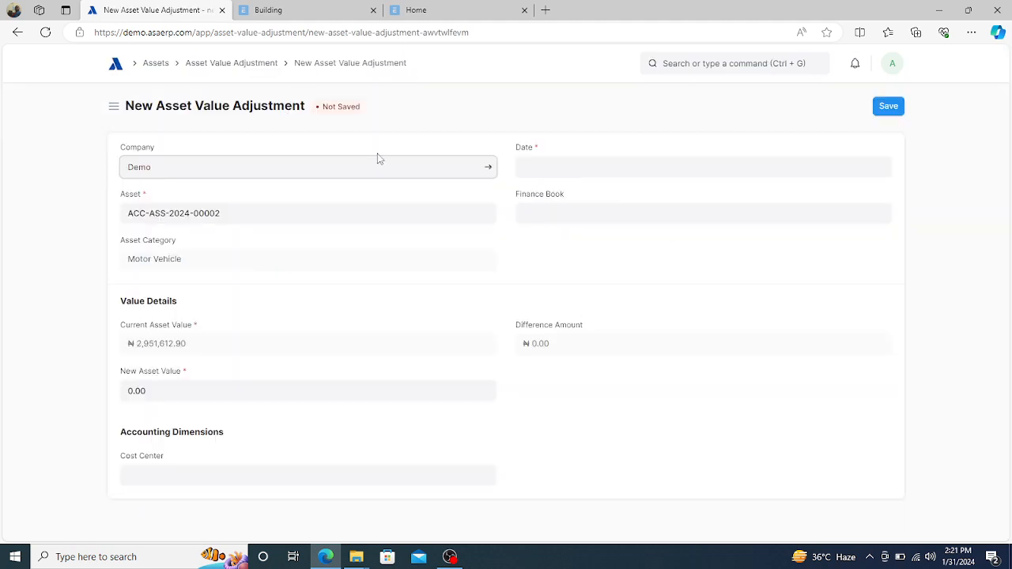
left_click(552, 166)
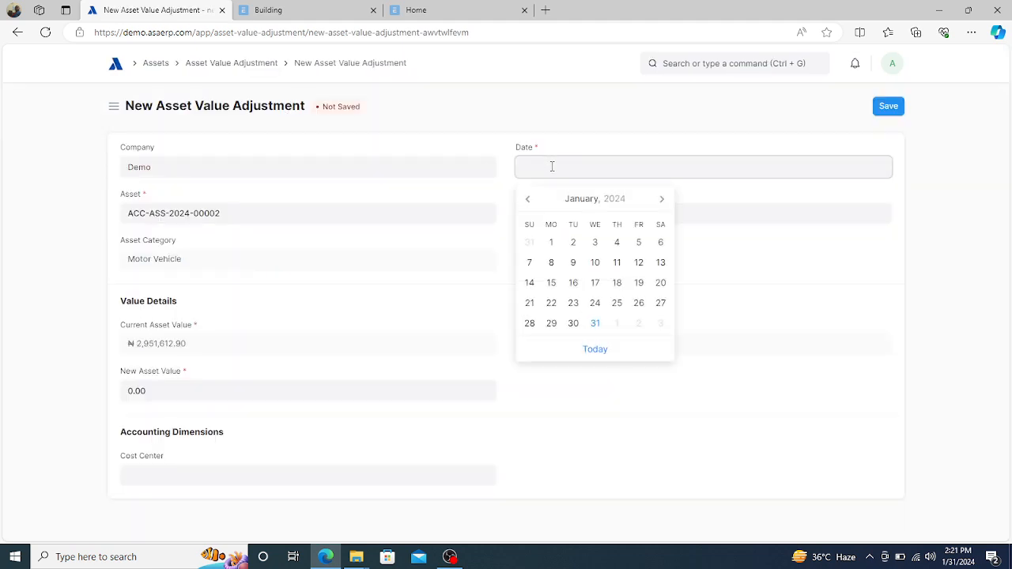
left_click(596, 323)
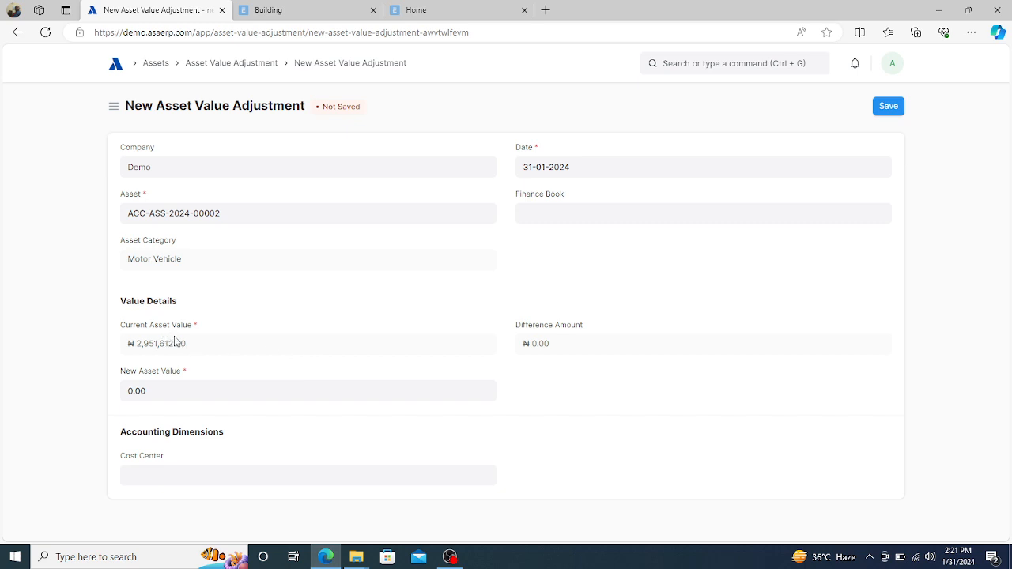
left_click(153, 397)
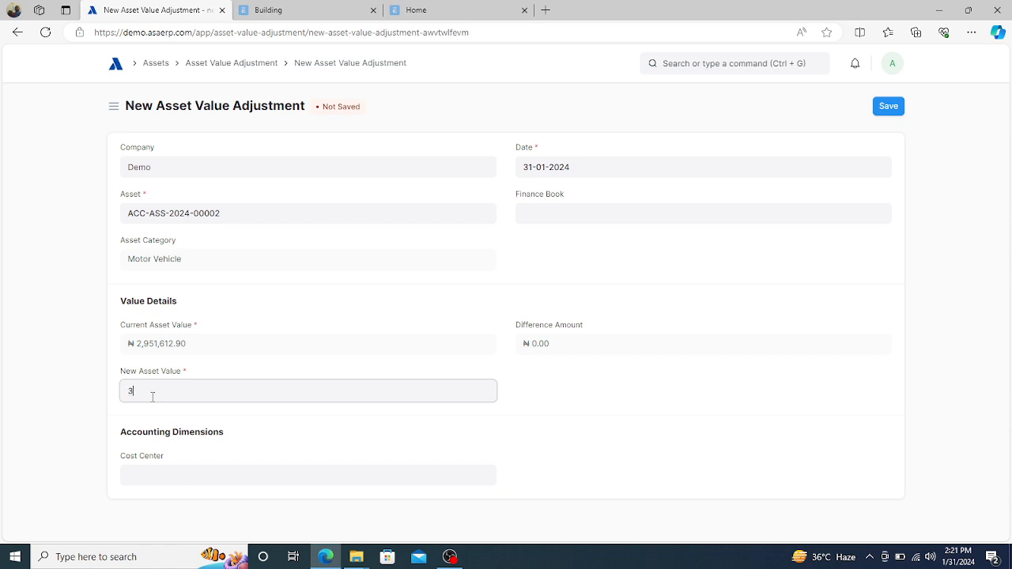
type("35000000")
left_click(293, 370)
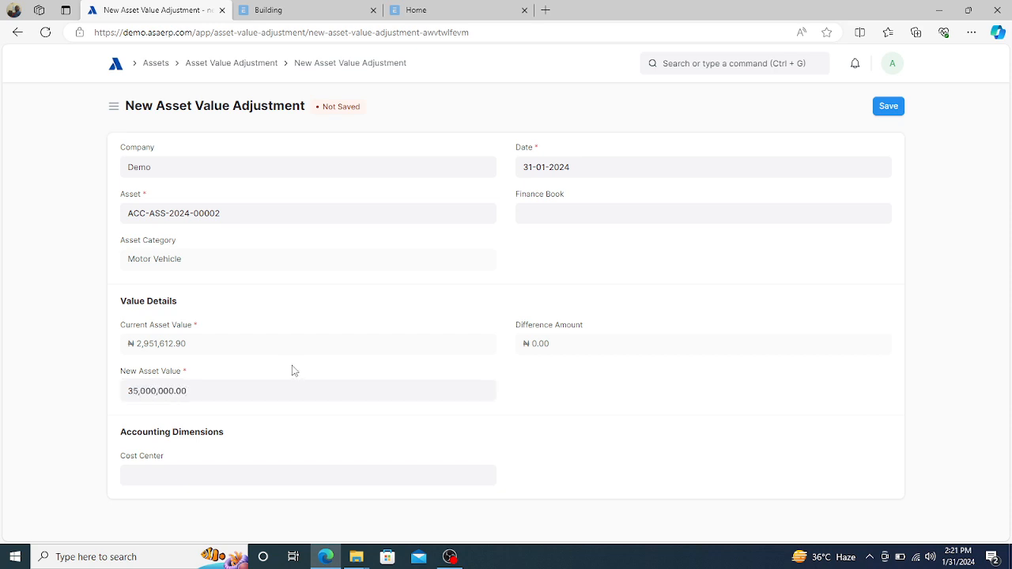
double_click(170, 392)
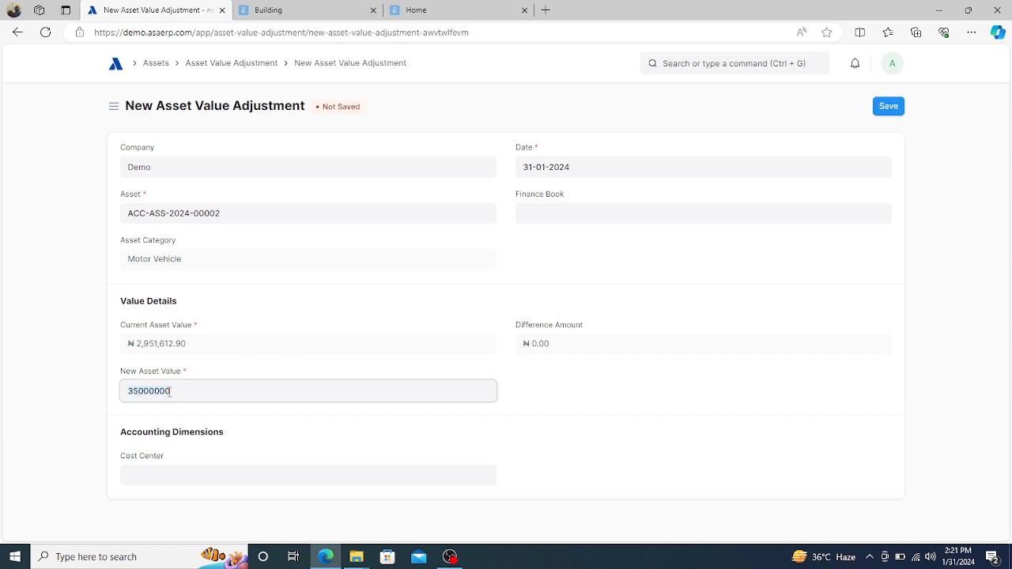
key("BackSpace")
left_click(557, 377)
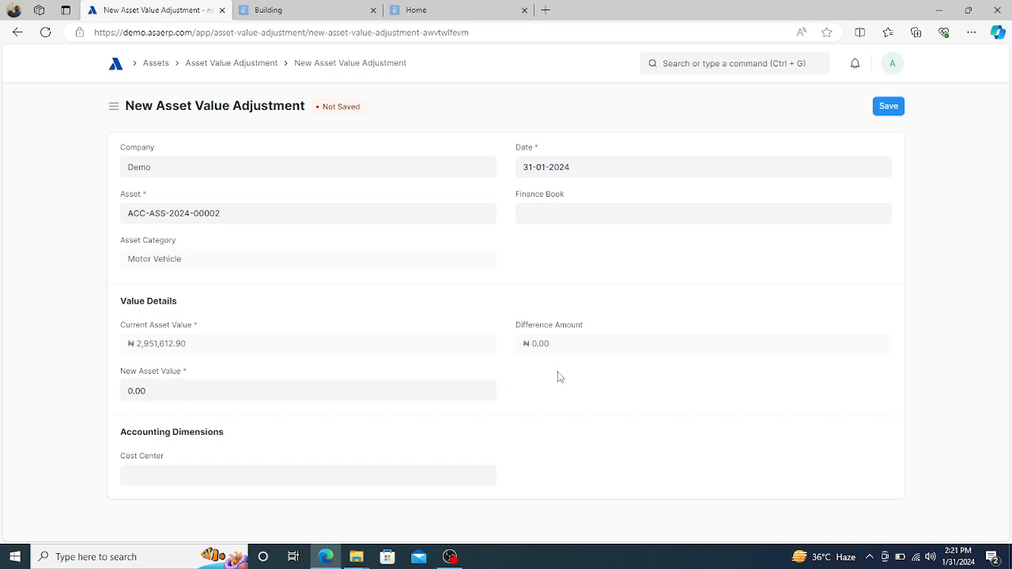
- Set cost center 002 - Abuja - D, then save and submit the value adjustment
left_click(237, 478)
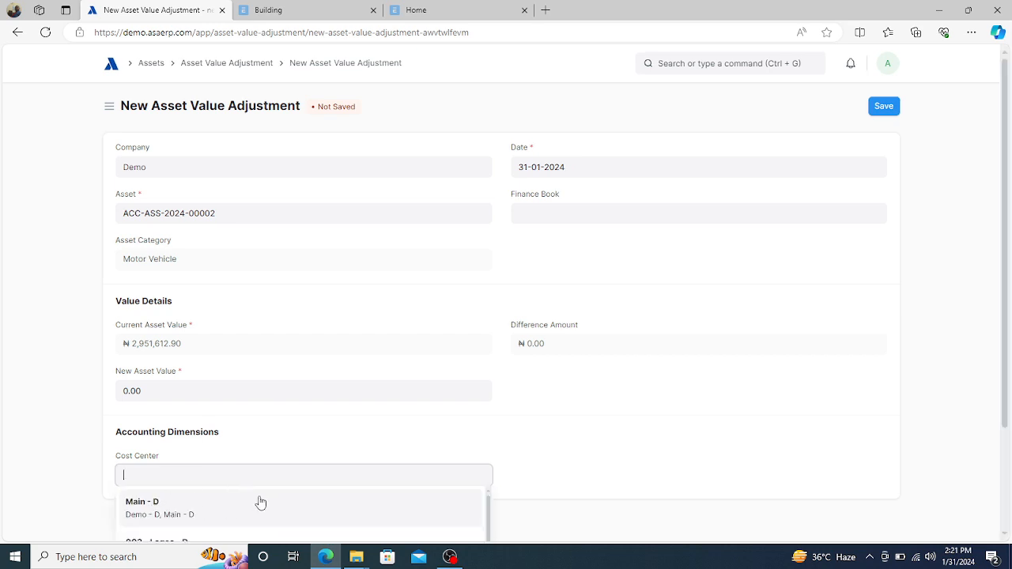
type("la")
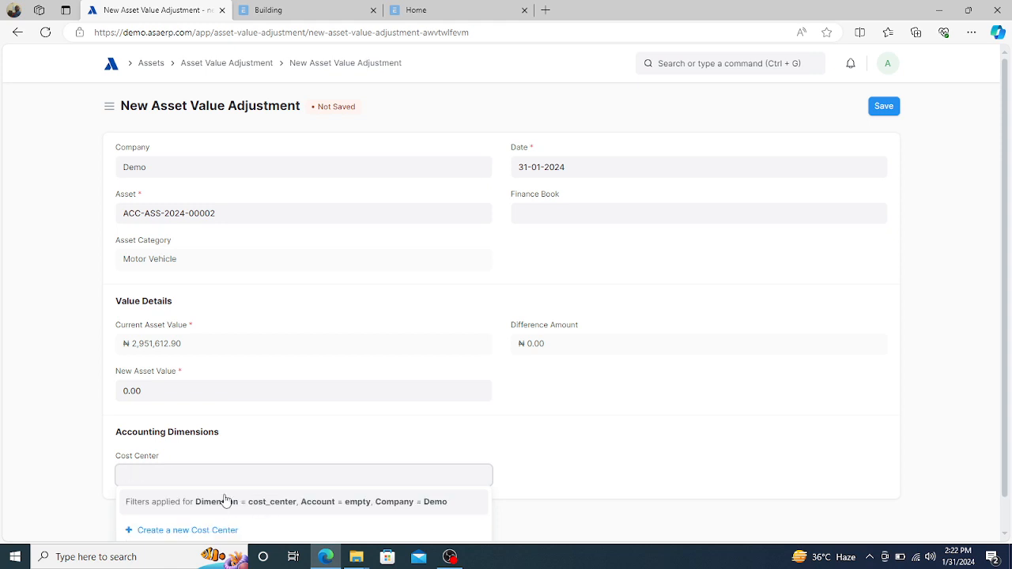
type("abuja")
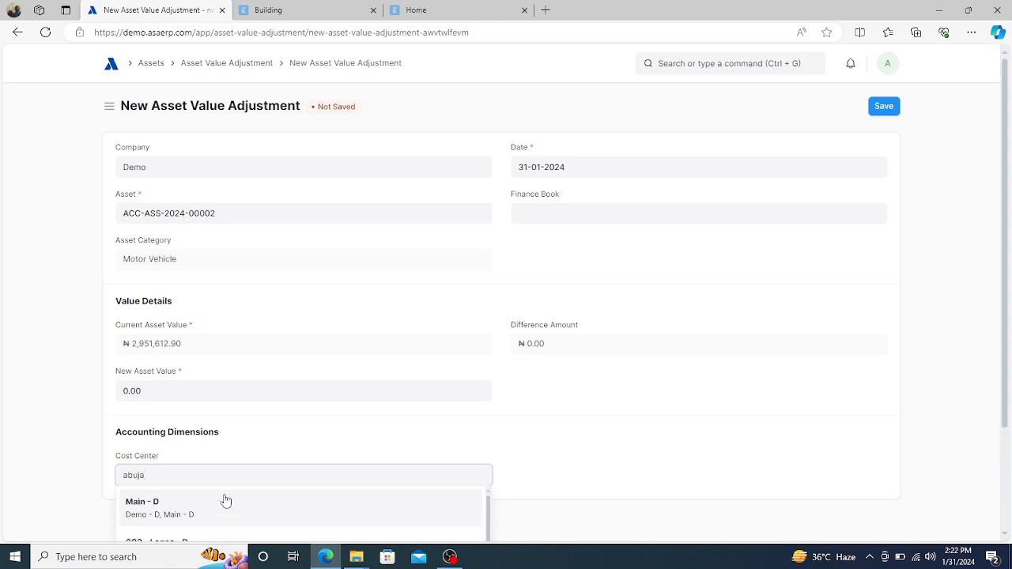
left_click(150, 503)
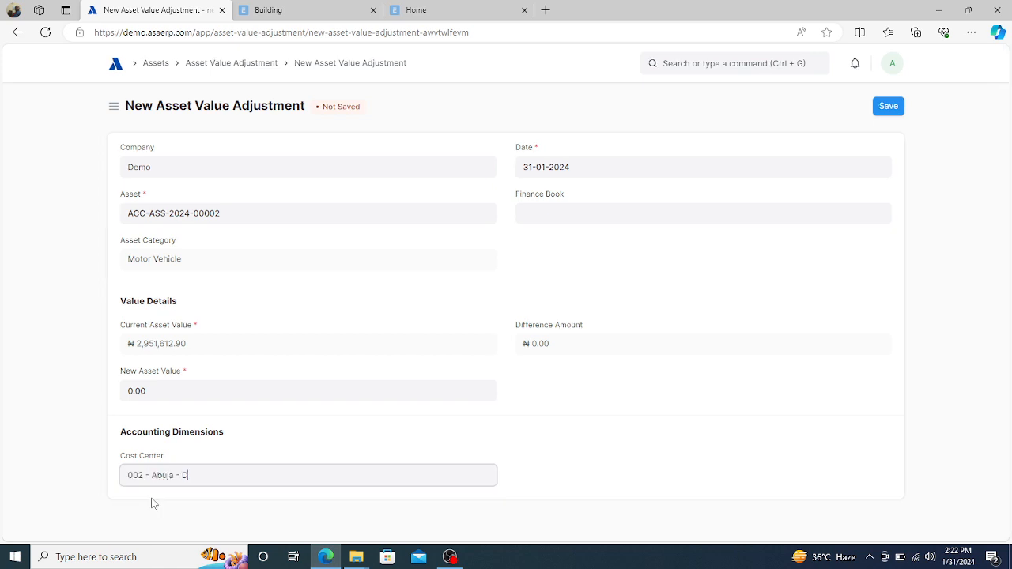
left_click(368, 446)
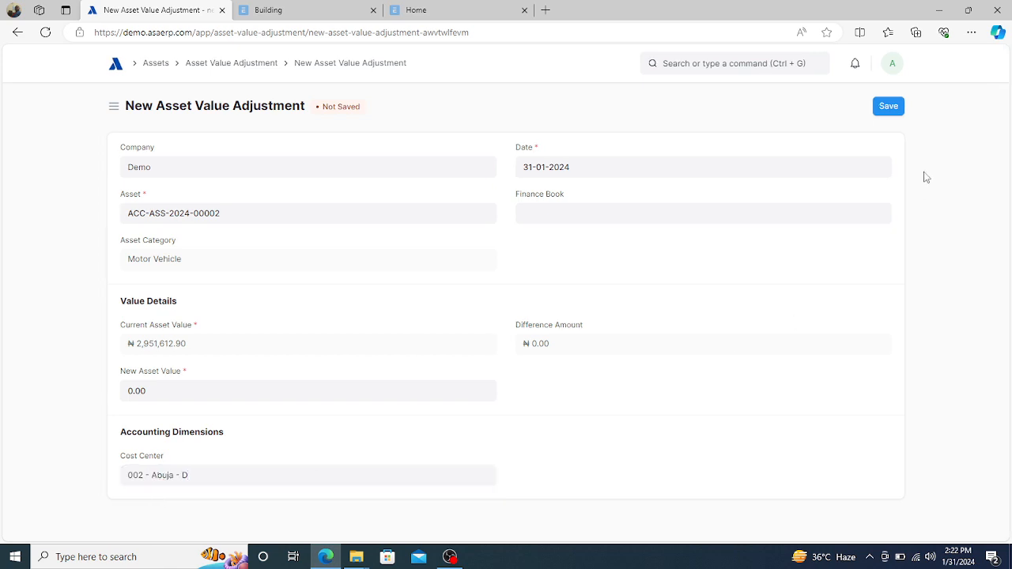
left_click(892, 113)
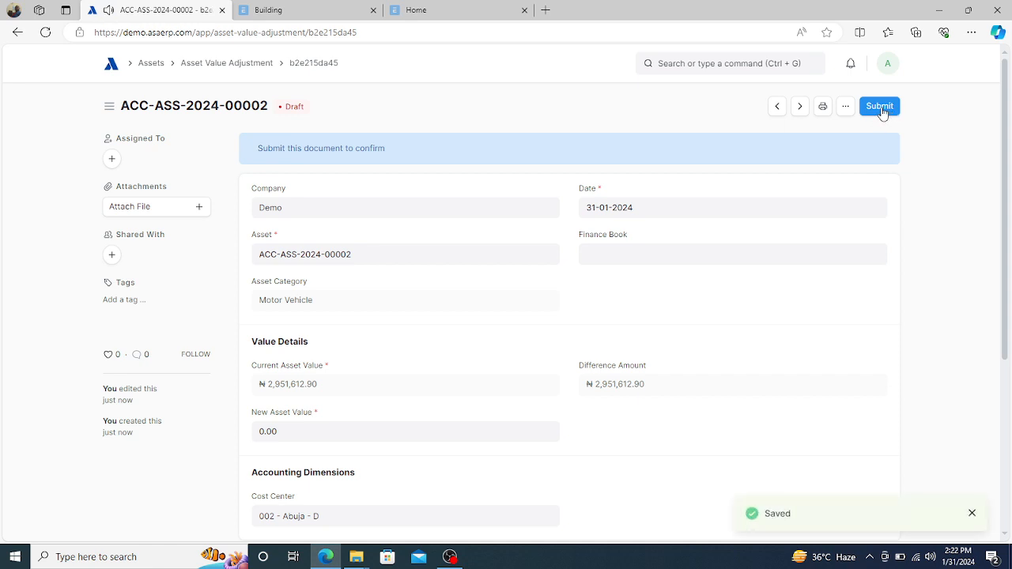
left_click(880, 107)
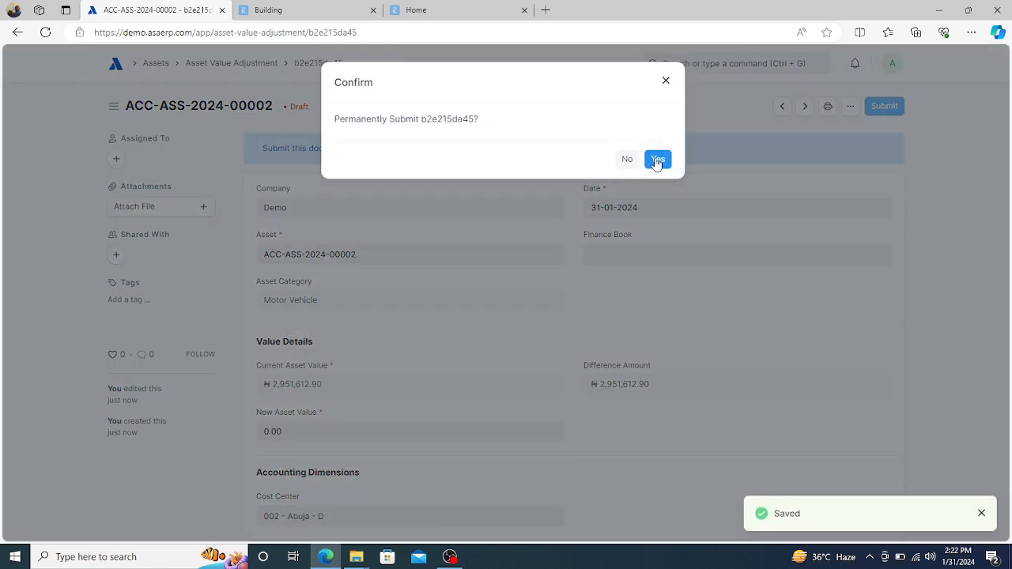
left_click(656, 161)
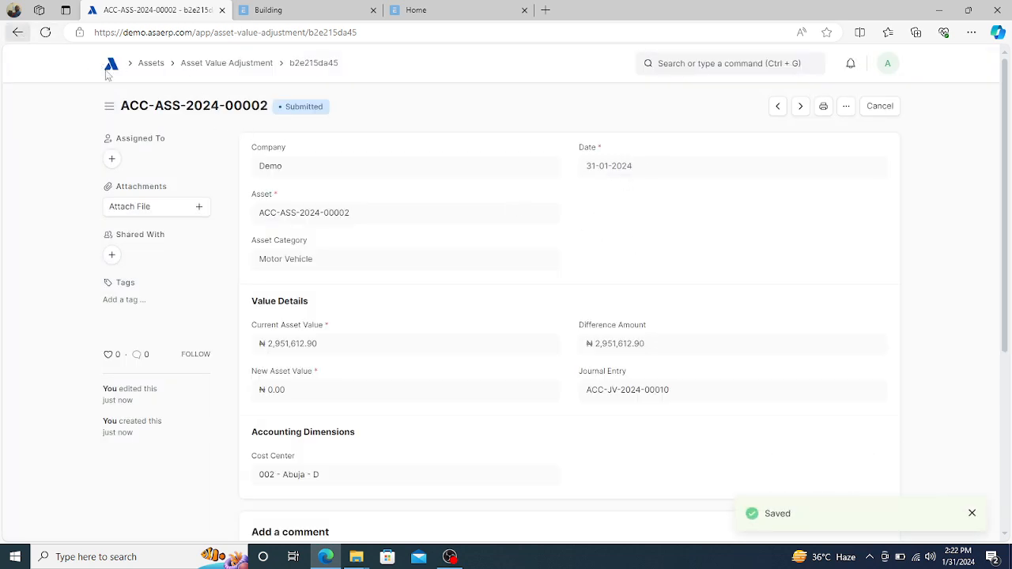
- Review BMW 2024 Model's depreciation schedule from the Asset list, then reopen it and open Manage
left_click(150, 63)
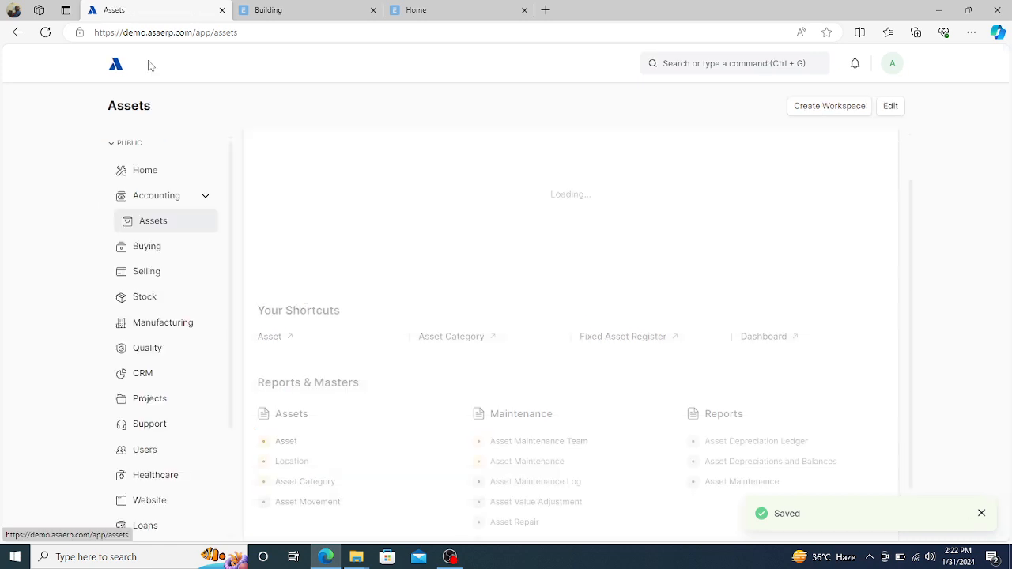
left_click(285, 440)
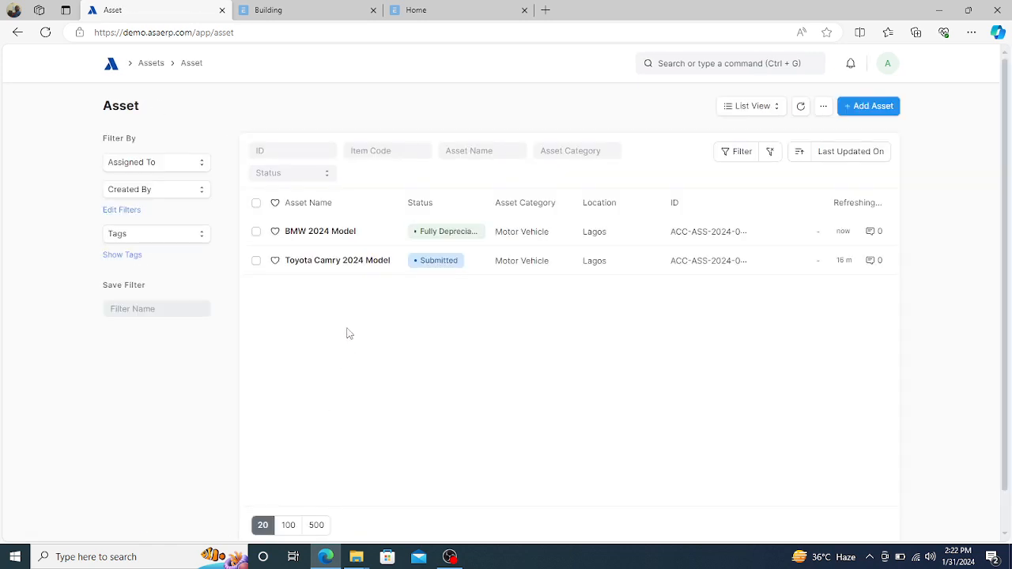
left_click(335, 235)
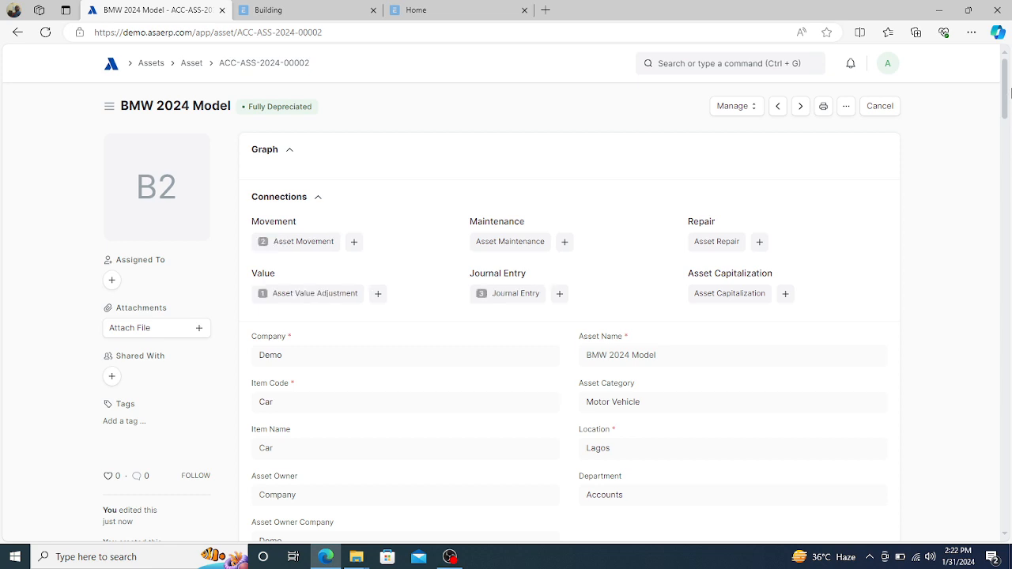
left_click_drag(1007, 81, 994, 315)
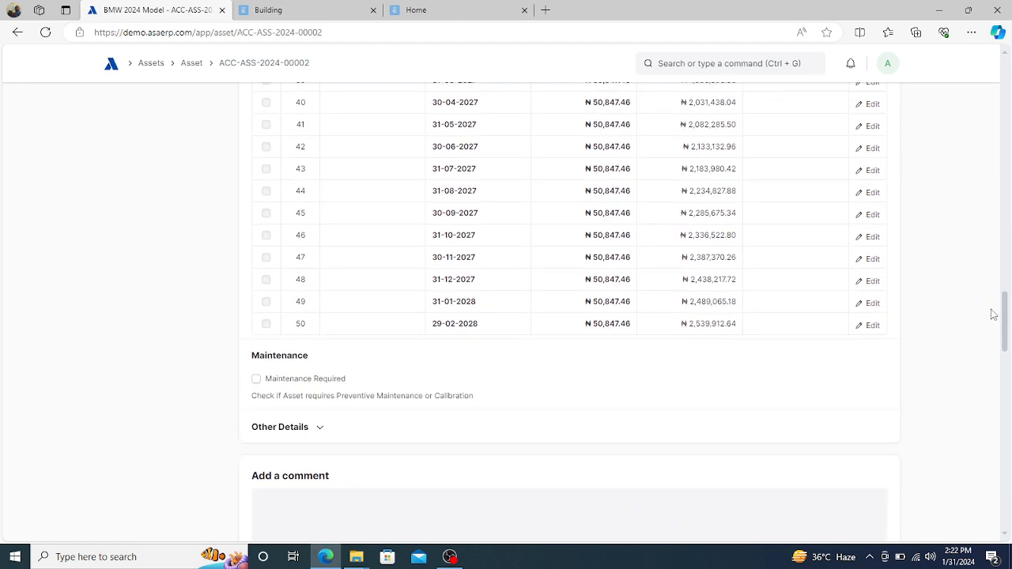
left_click(193, 64)
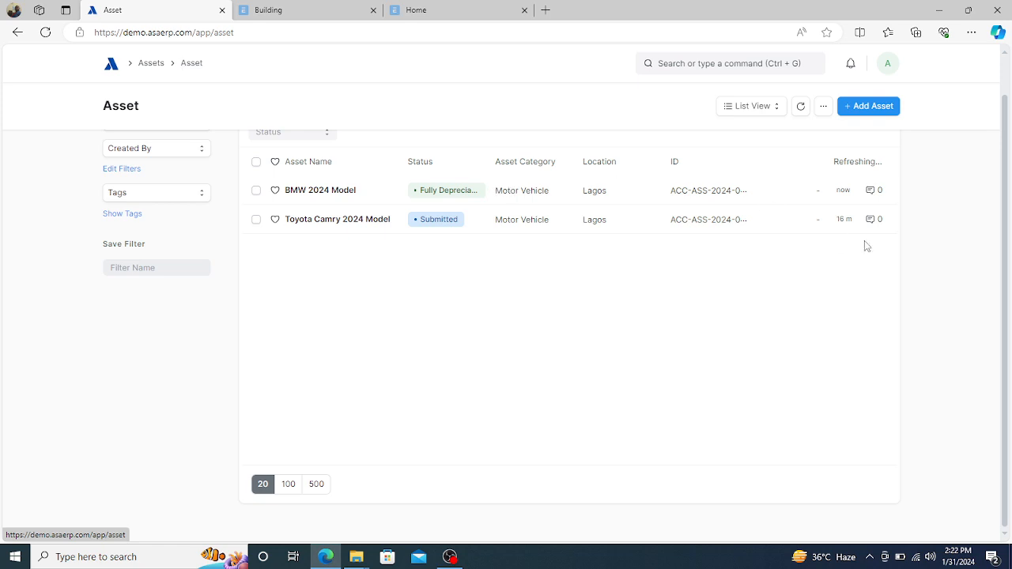
left_click(322, 190)
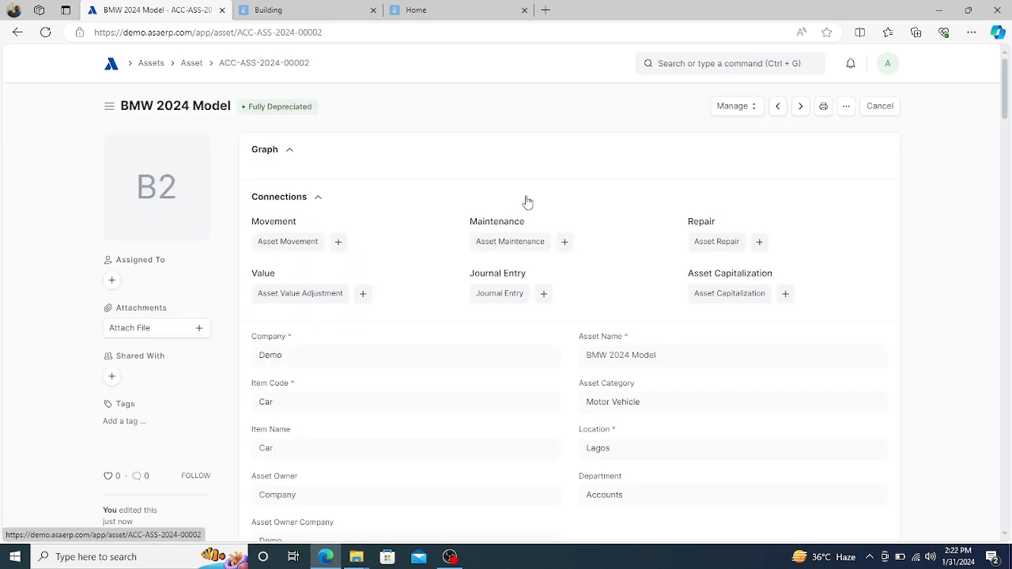
left_click(754, 109)
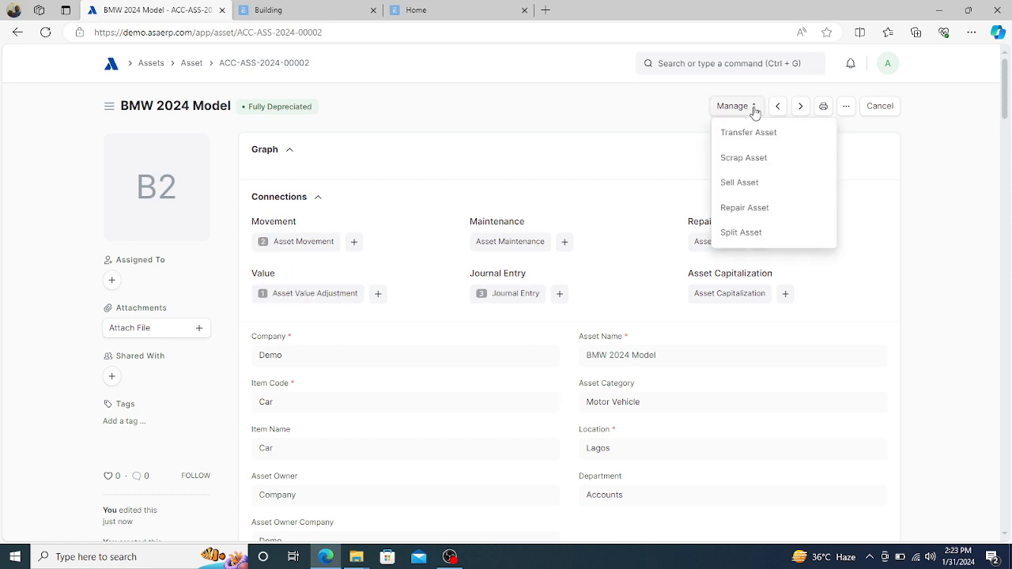
- Start a sales invoice for the BMW asset billed to customer Nze Ltd
left_click(734, 185)
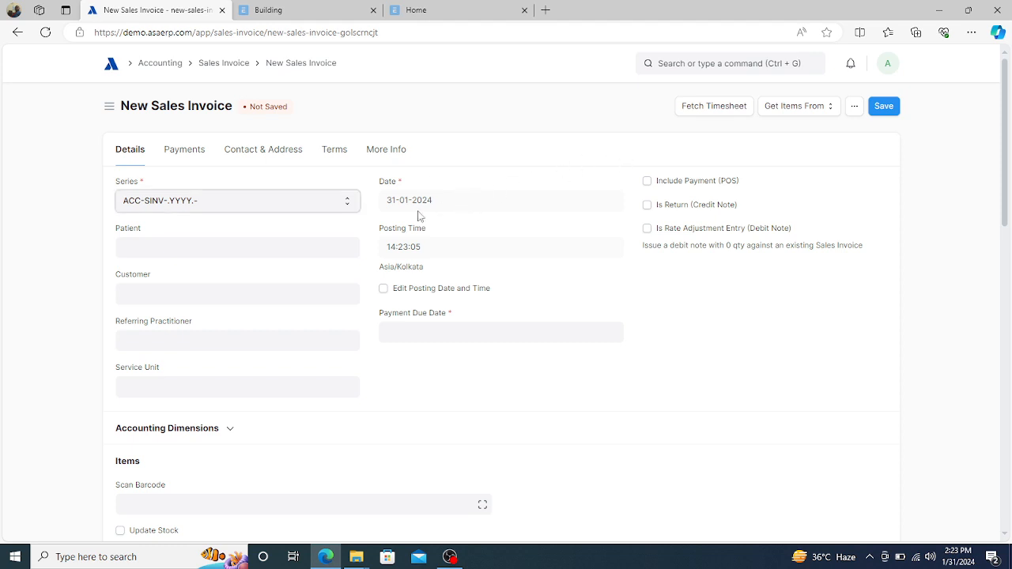
left_click(150, 293)
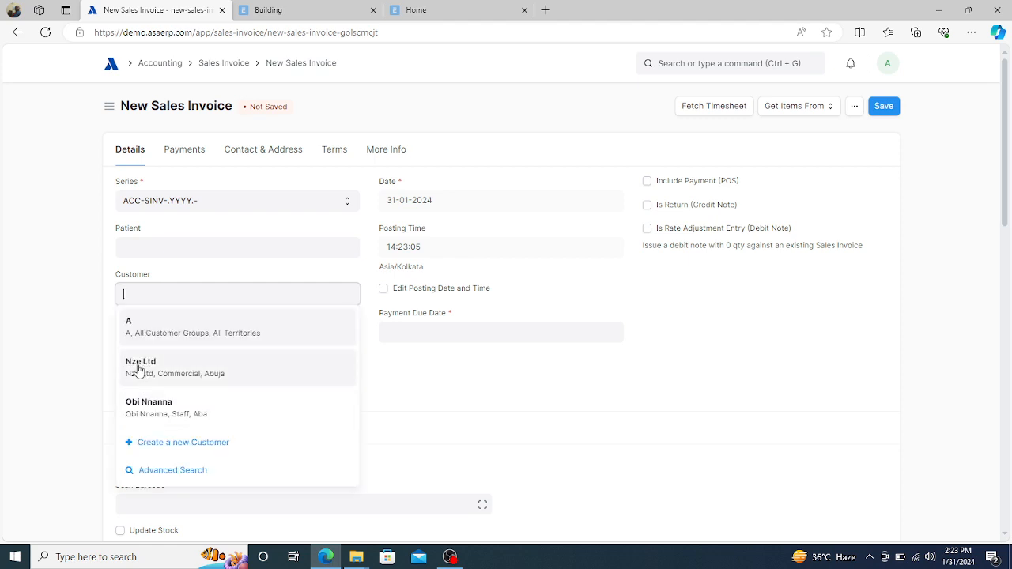
left_click(139, 368)
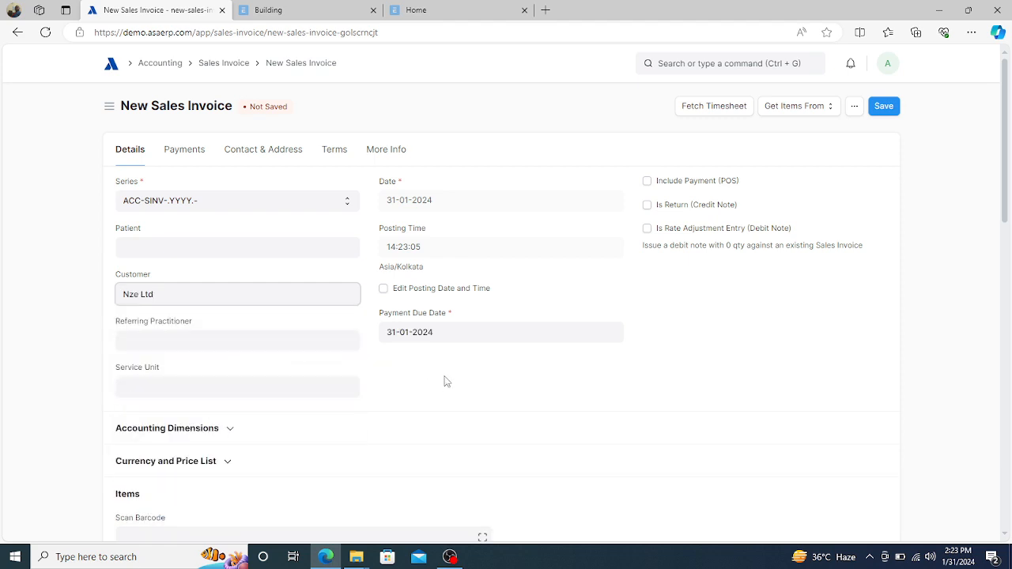
scroll(445, 382, "down", 1)
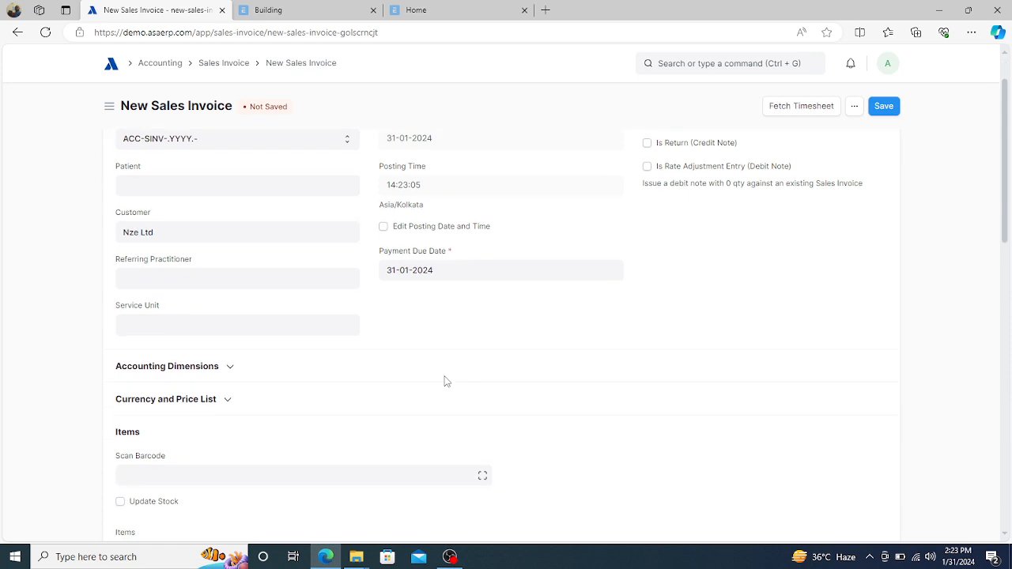
scroll(445, 382, "down", 2)
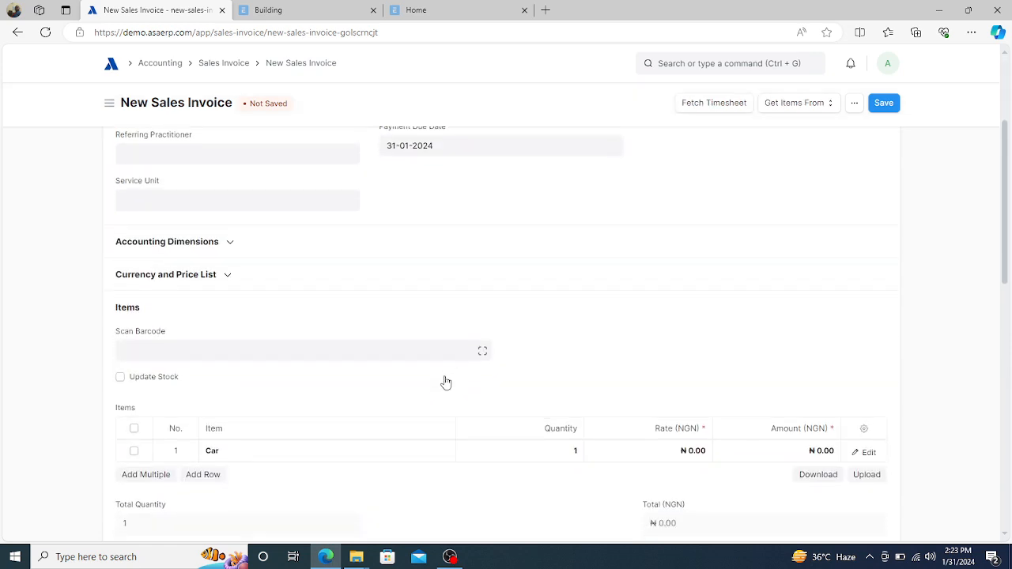
scroll(445, 382, "down", 1)
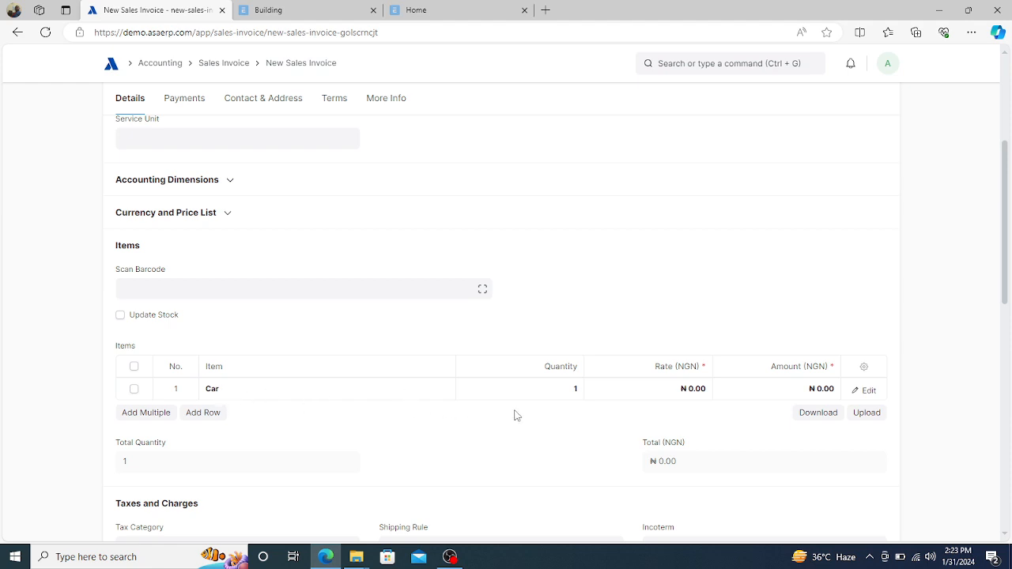
- Set the Car line's rate to 5,000,000.00, then save and submit the invoice
left_click(669, 390)
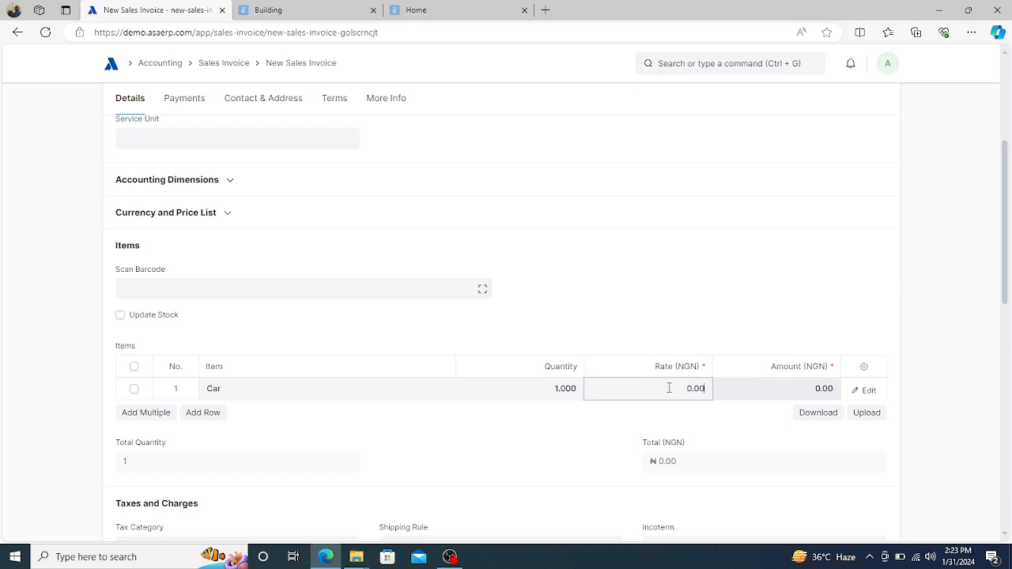
key("BackSpace")
key("BackSpace")
key("BackSpace")
key("BackSpace")
type("500")
left_click(640, 421)
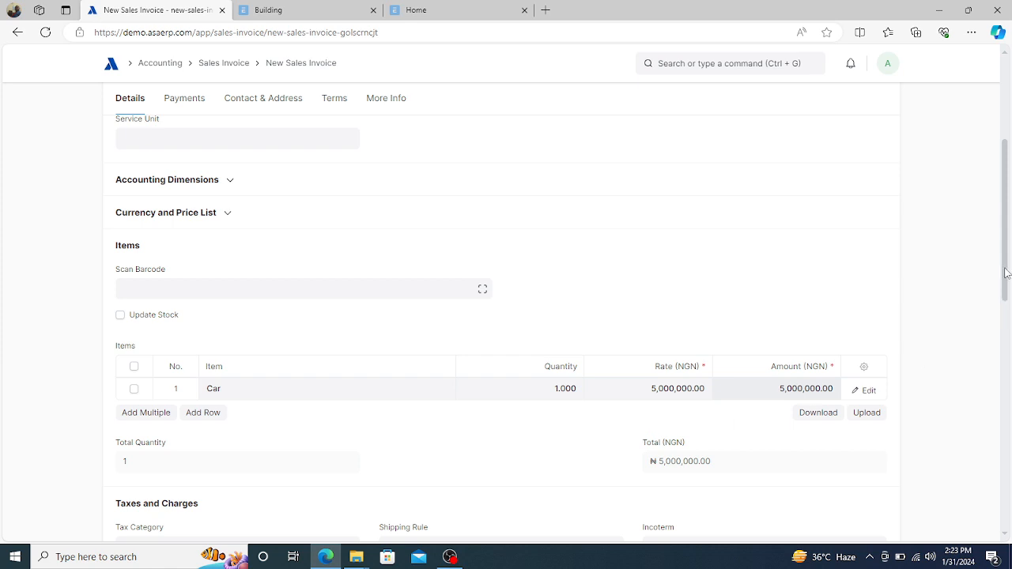
left_click_drag(1007, 273, 1011, 183)
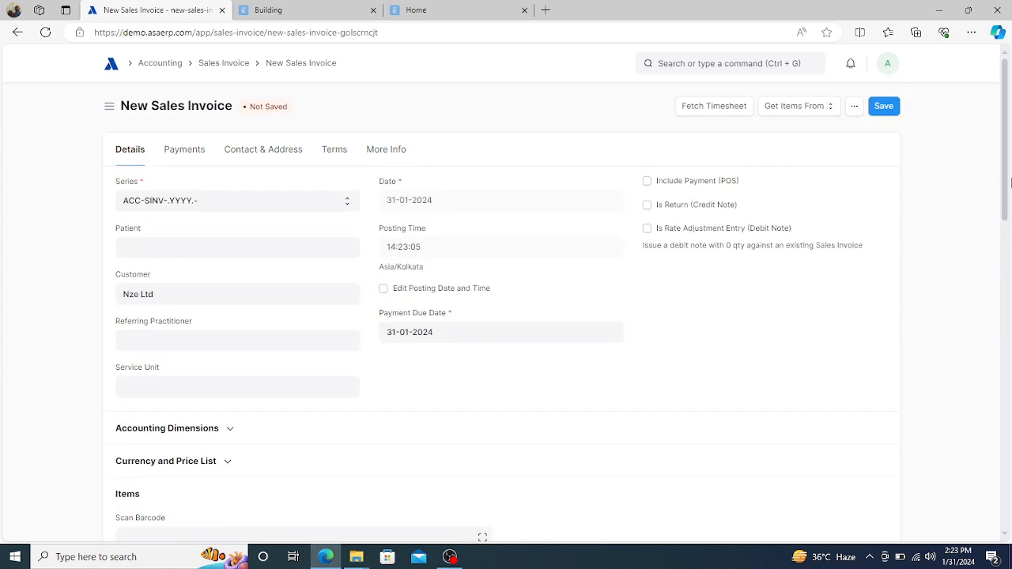
left_click(883, 109)
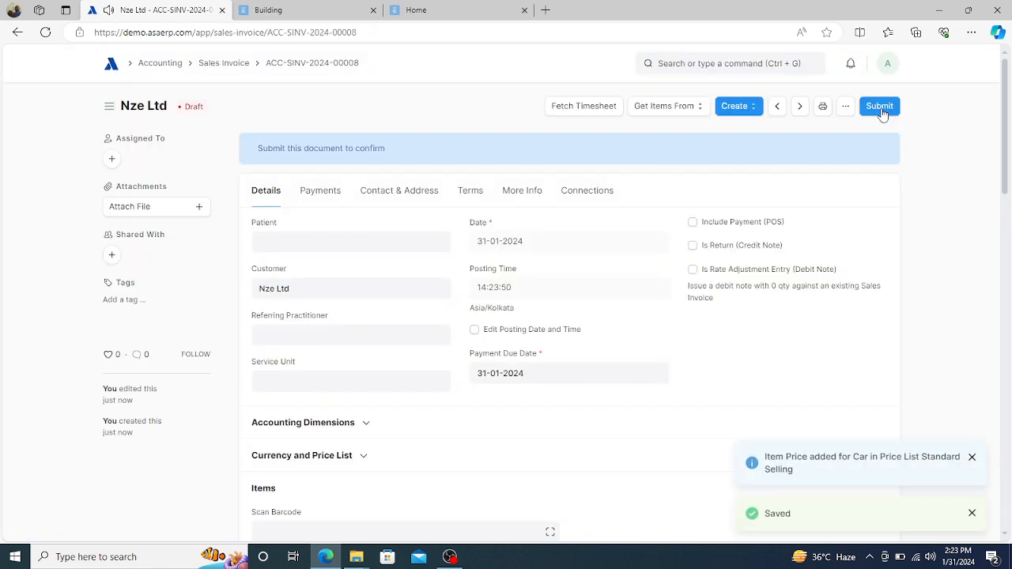
left_click(882, 113)
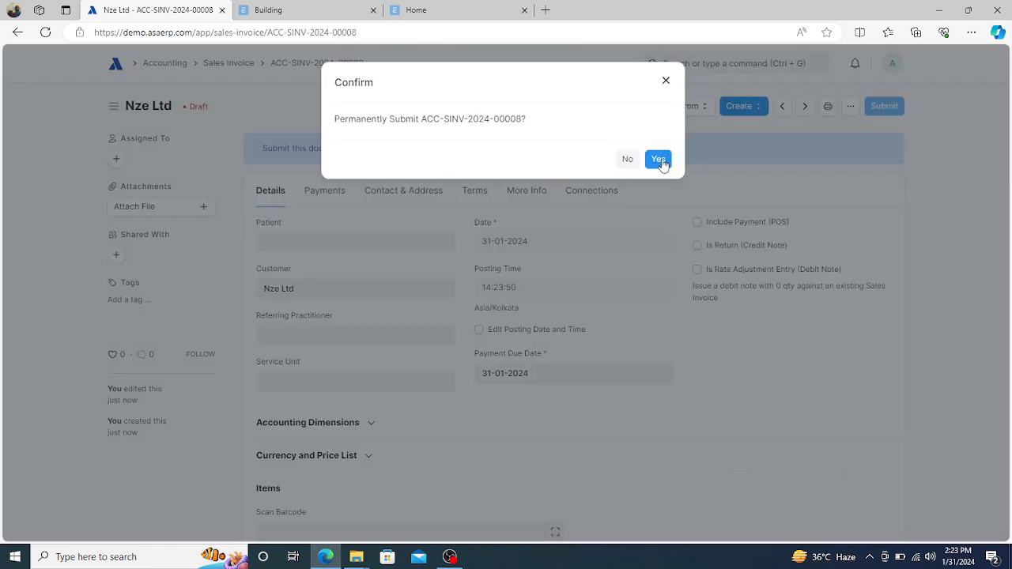
left_click(659, 160)
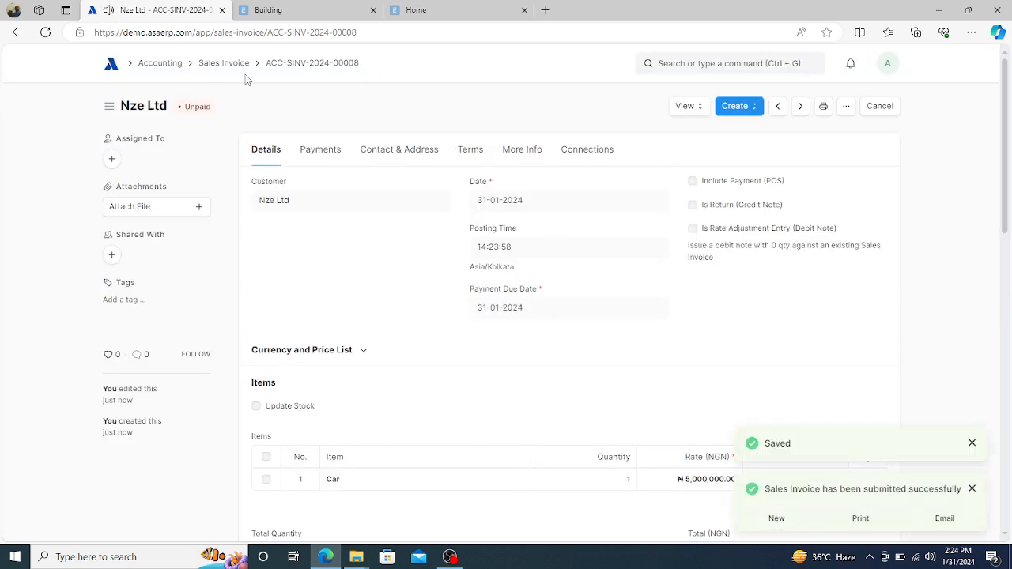
- From Home, open BMW 2024 Model in the Assets list, then return to the asset list
left_click(112, 68)
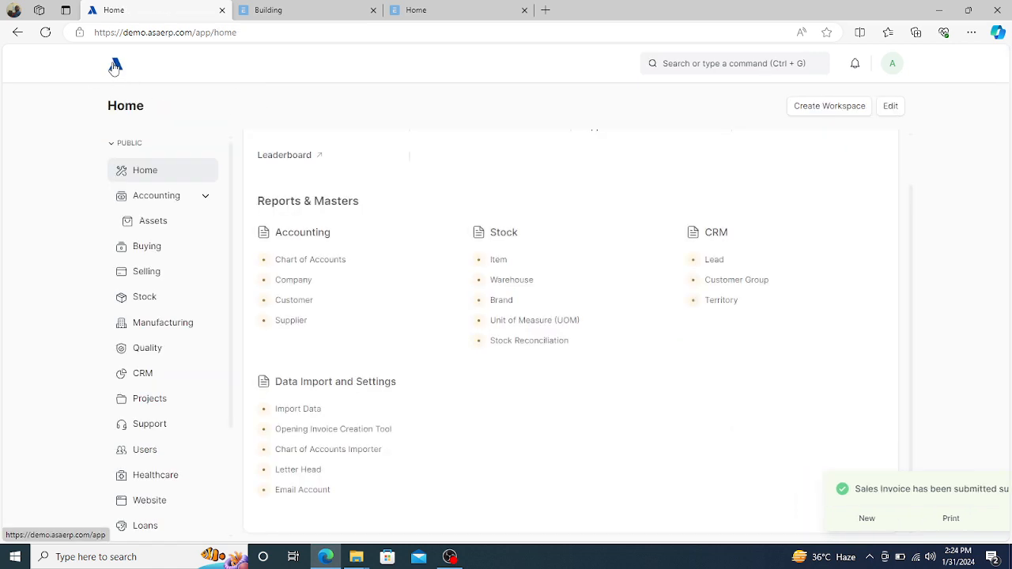
left_click(155, 227)
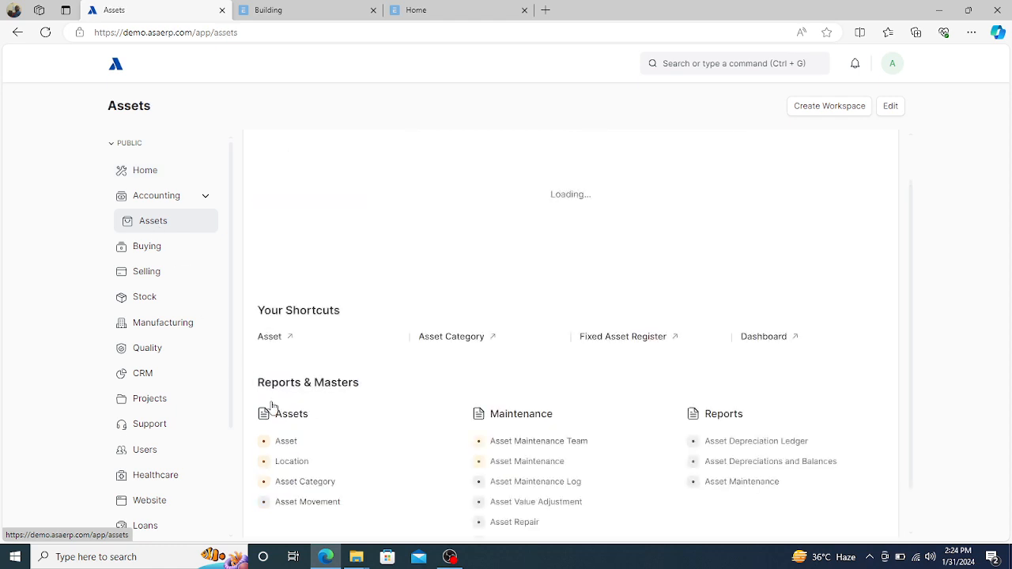
left_click(286, 445)
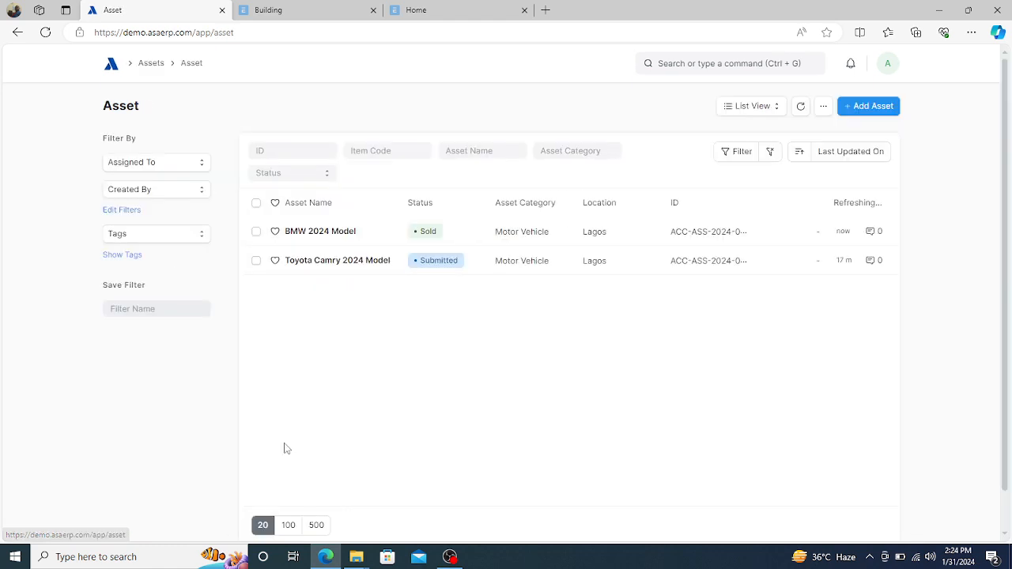
left_click(315, 231)
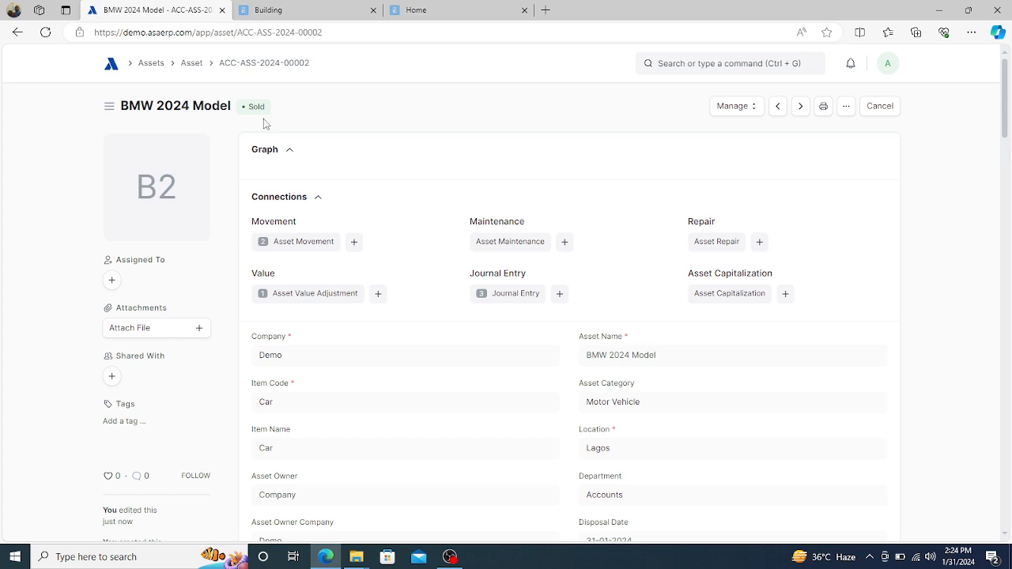
left_click(191, 63)
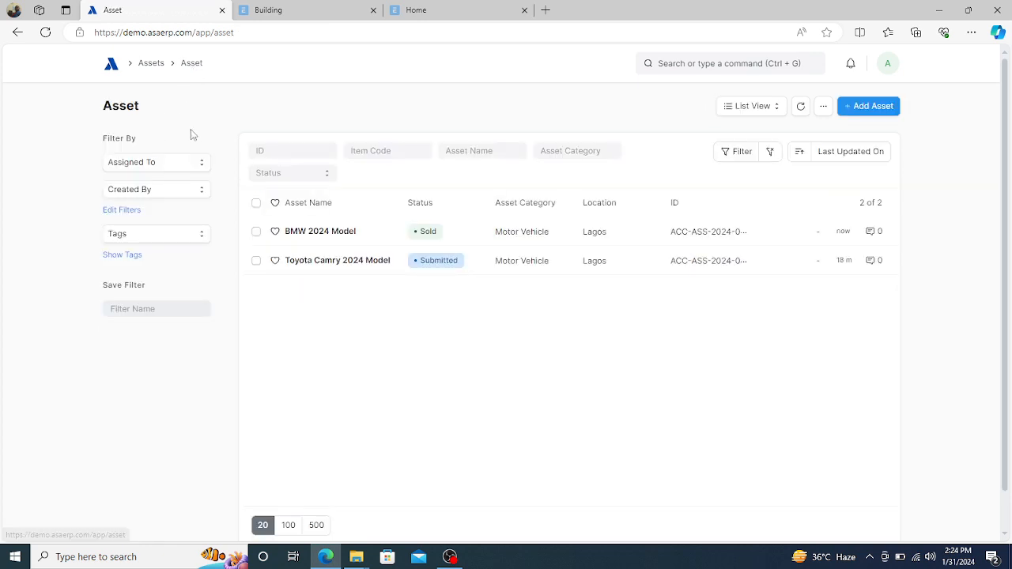
- Switch the asset list to Report view, check the Asset Depreciation Ledger, and go back
left_click(774, 114)
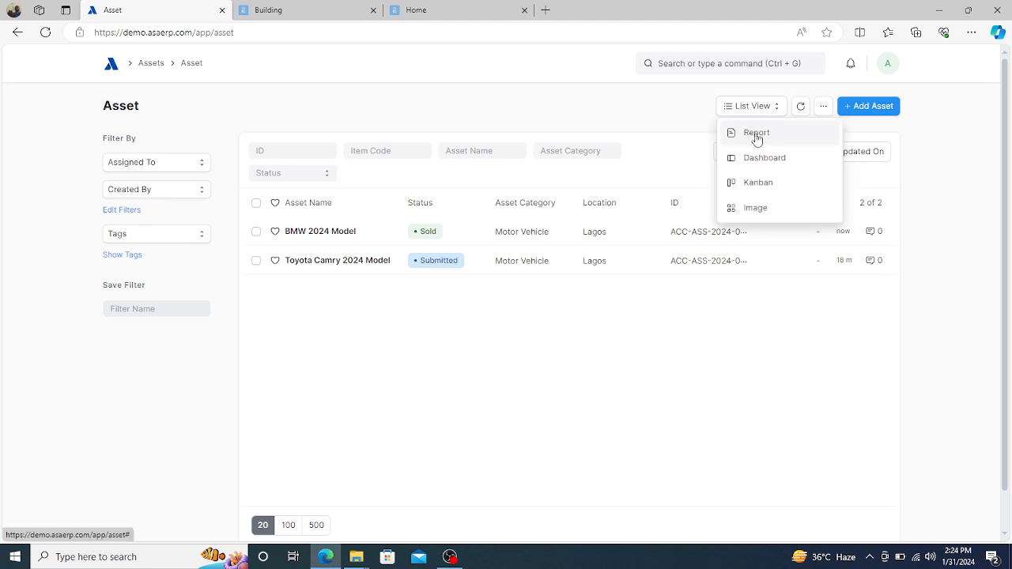
left_click(756, 136)
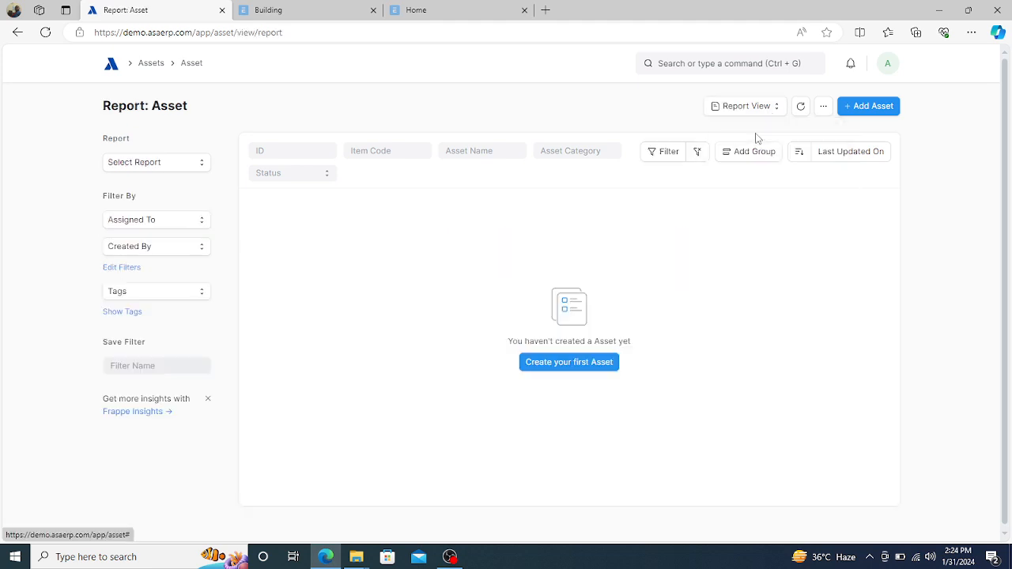
left_click(184, 165)
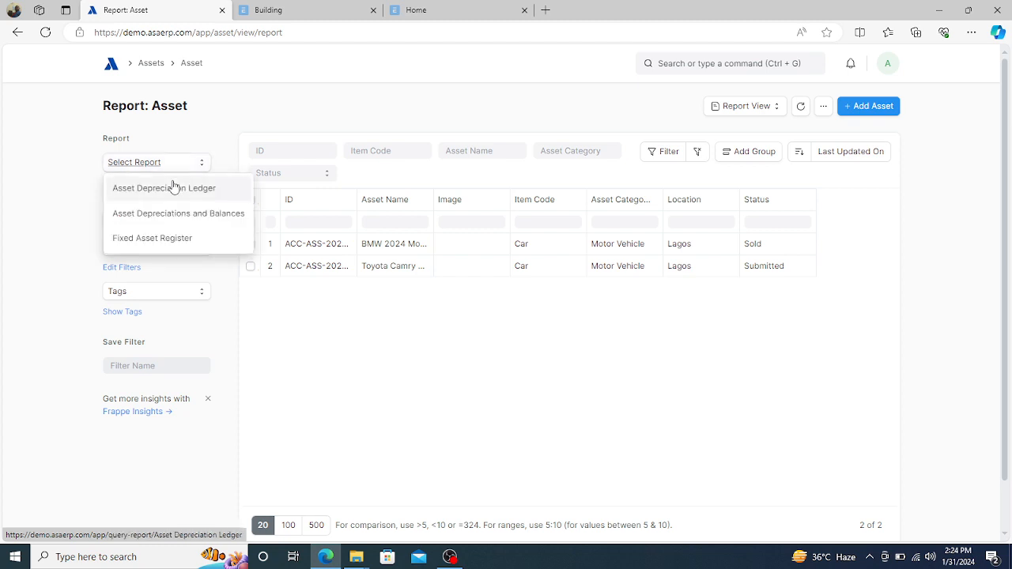
left_click(172, 190)
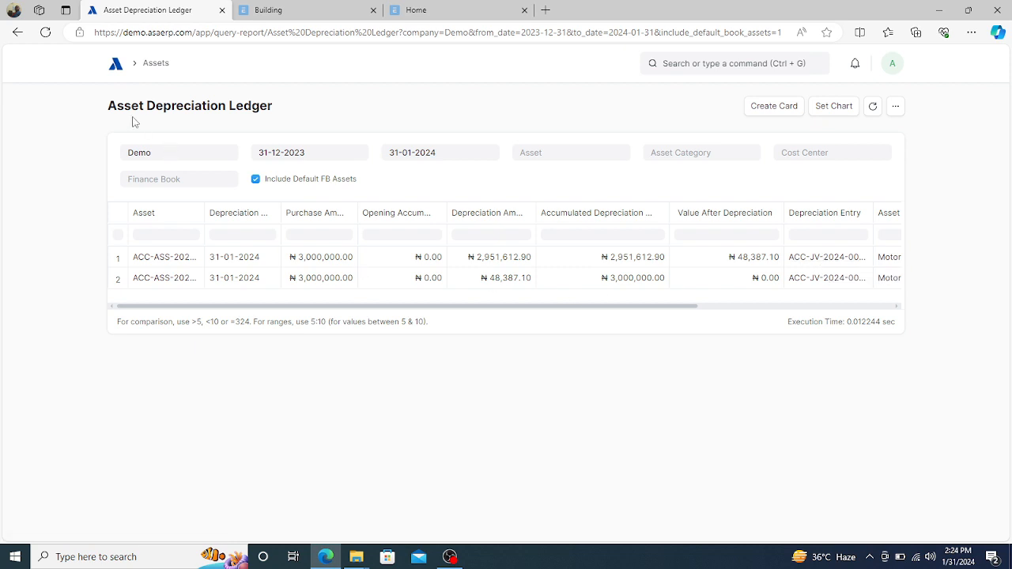
left_click(18, 33)
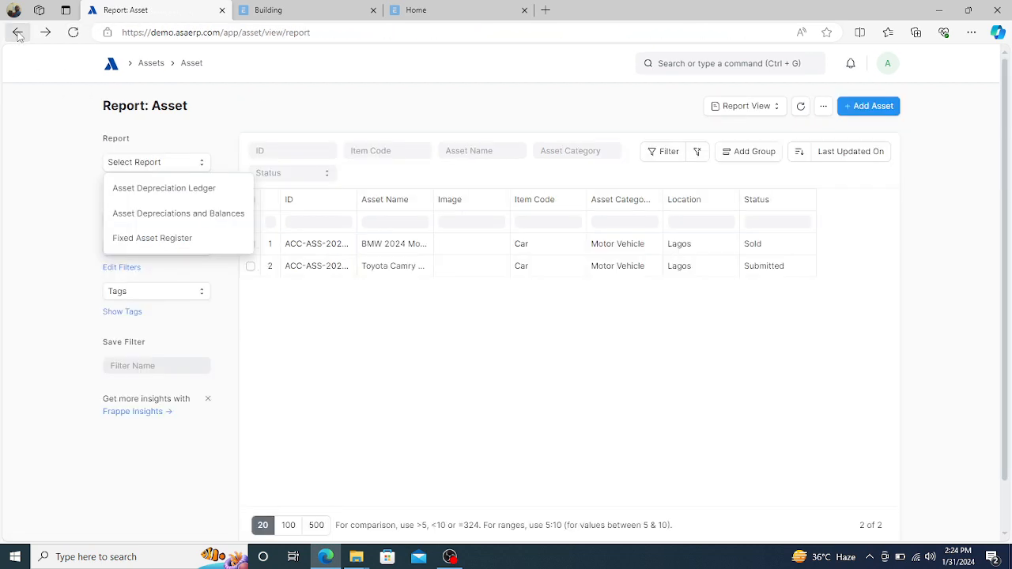
- View Asset Depreciations and Balances from 1 to 31 January 2024, then go back to the asset report
left_click(170, 220)
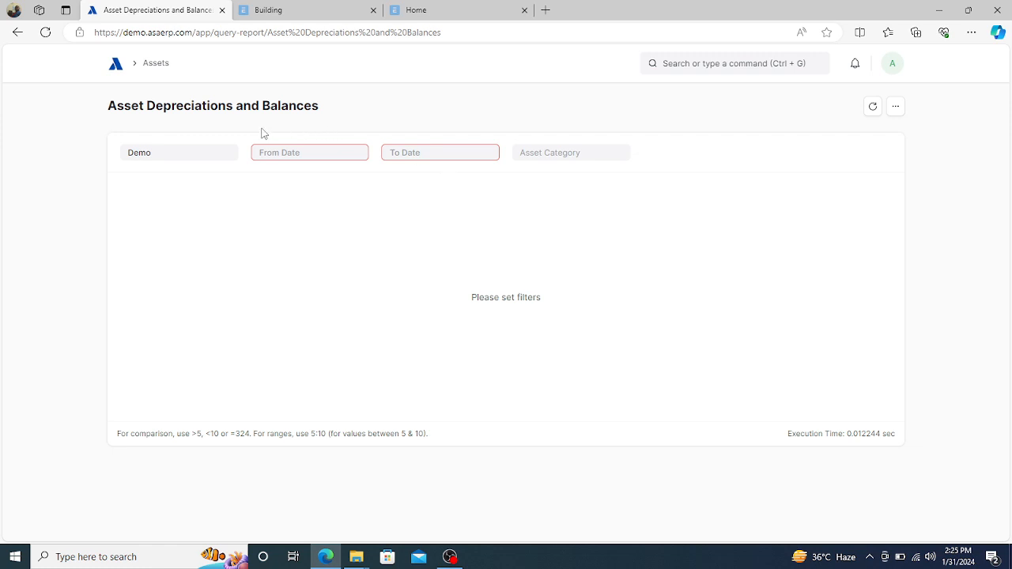
left_click(309, 158)
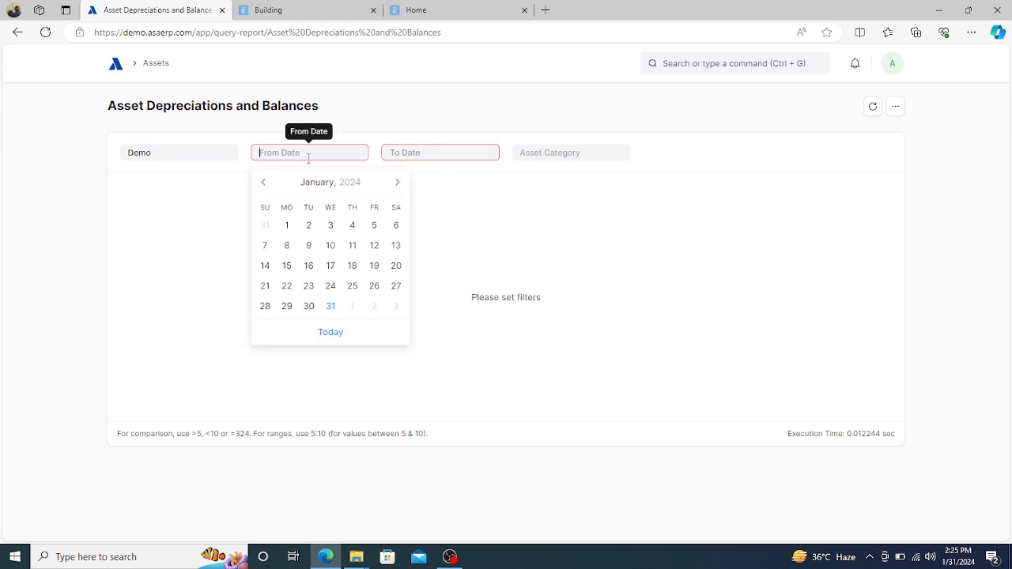
left_click(287, 227)
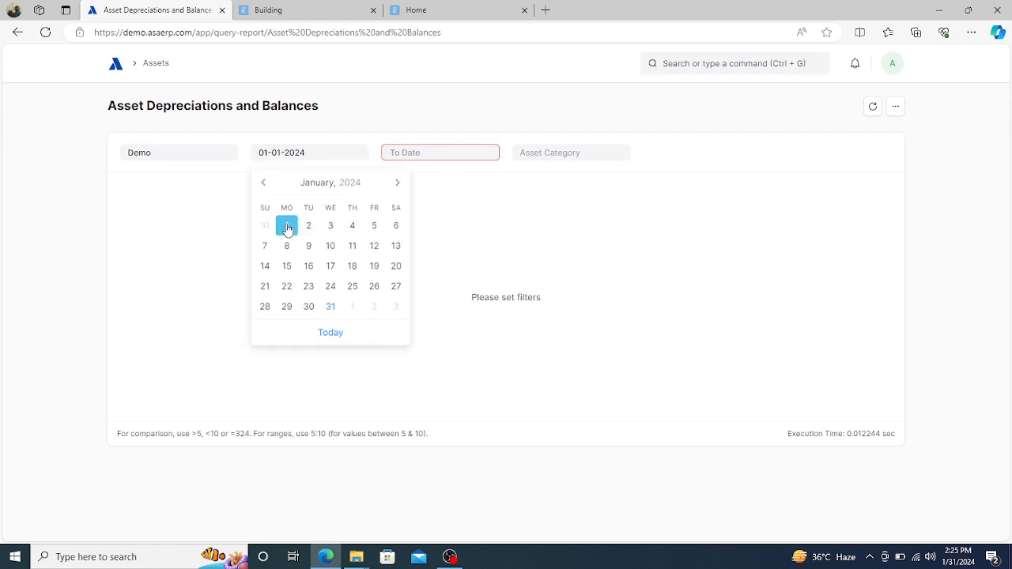
left_click(432, 152)
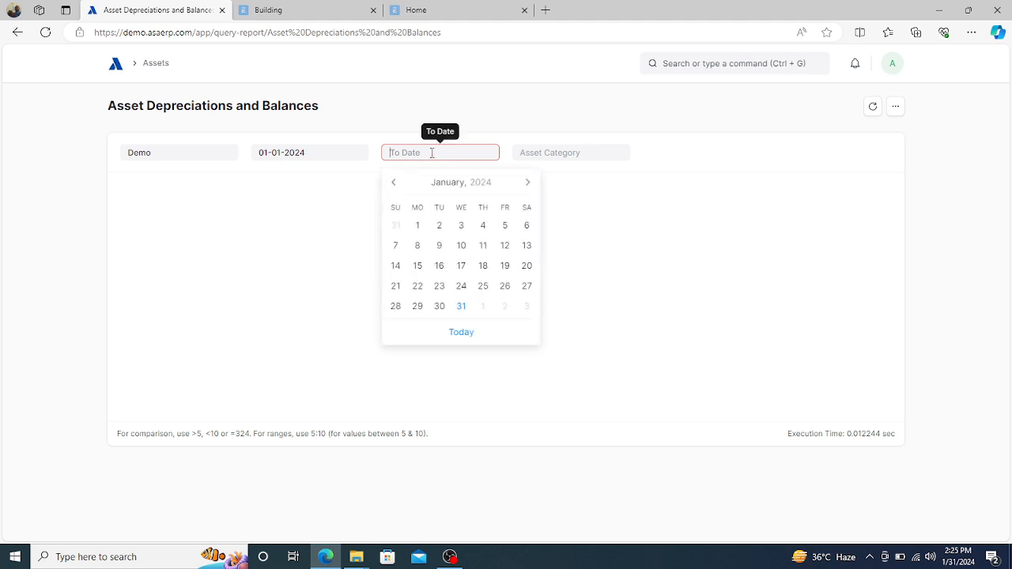
left_click(460, 313)
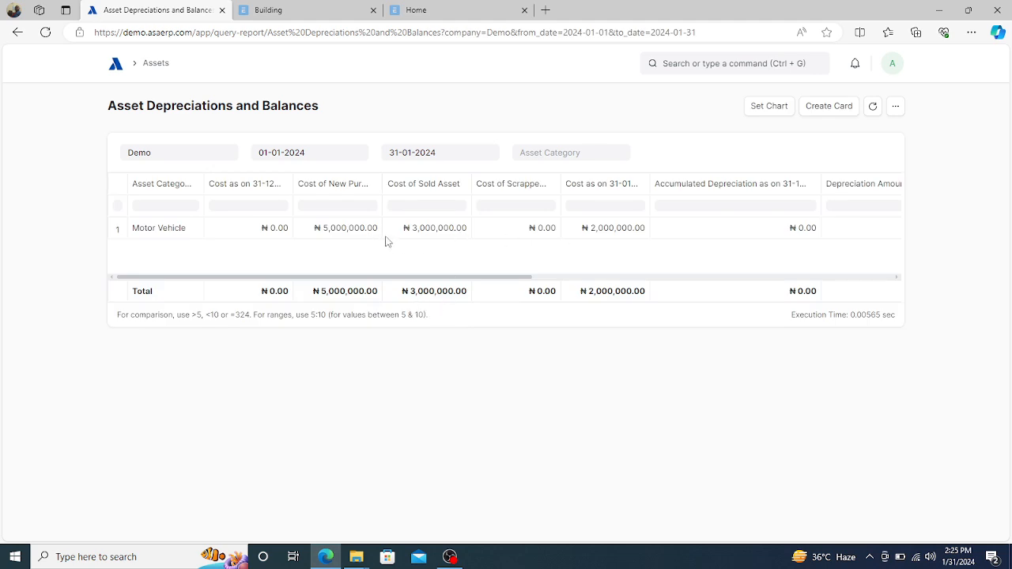
left_click(17, 32)
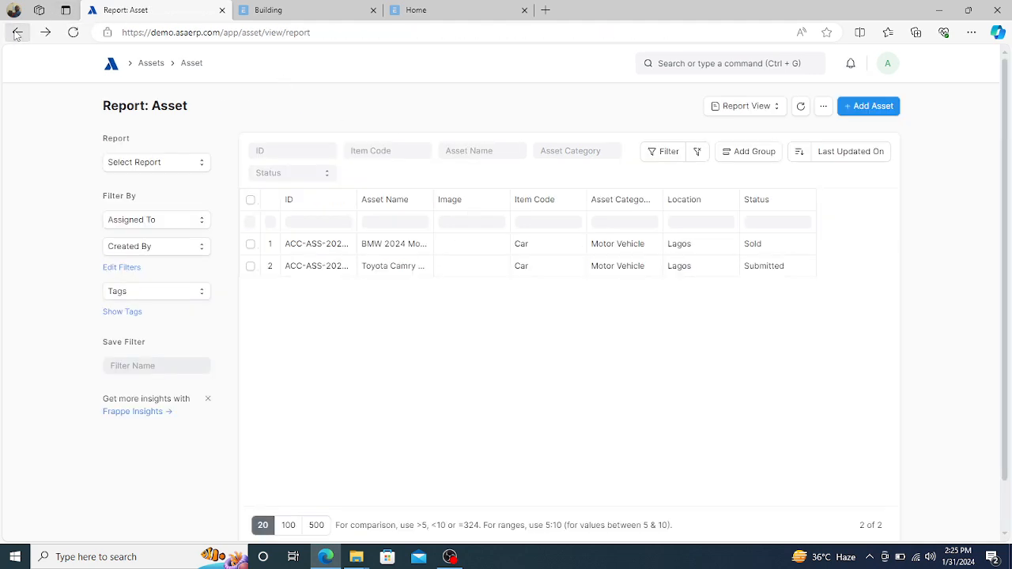
- Switch to the Fixed Asset Register and review the Toyota Camry's ₦2,000,000.00 asset value
left_click(135, 164)
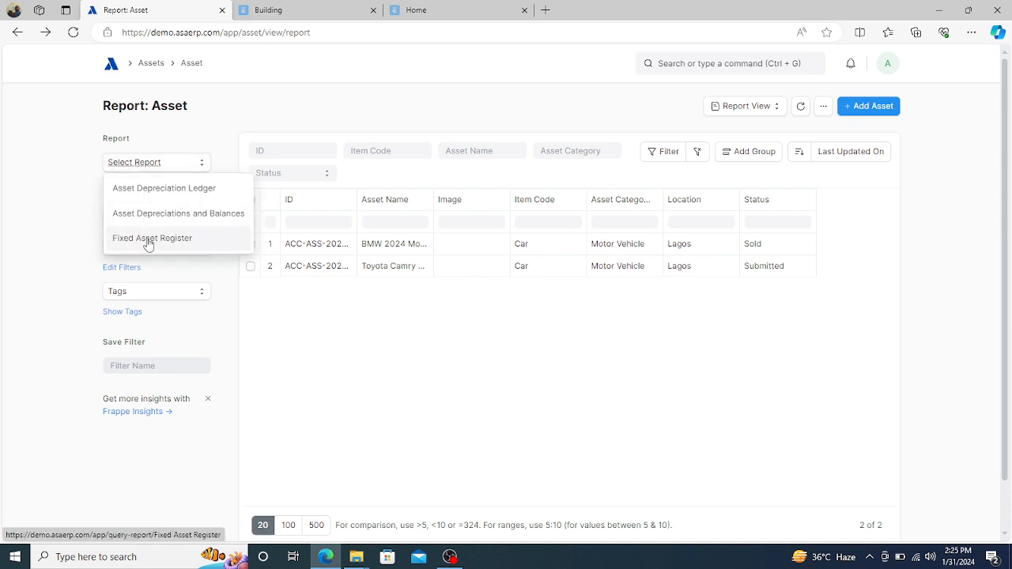
left_click(151, 238)
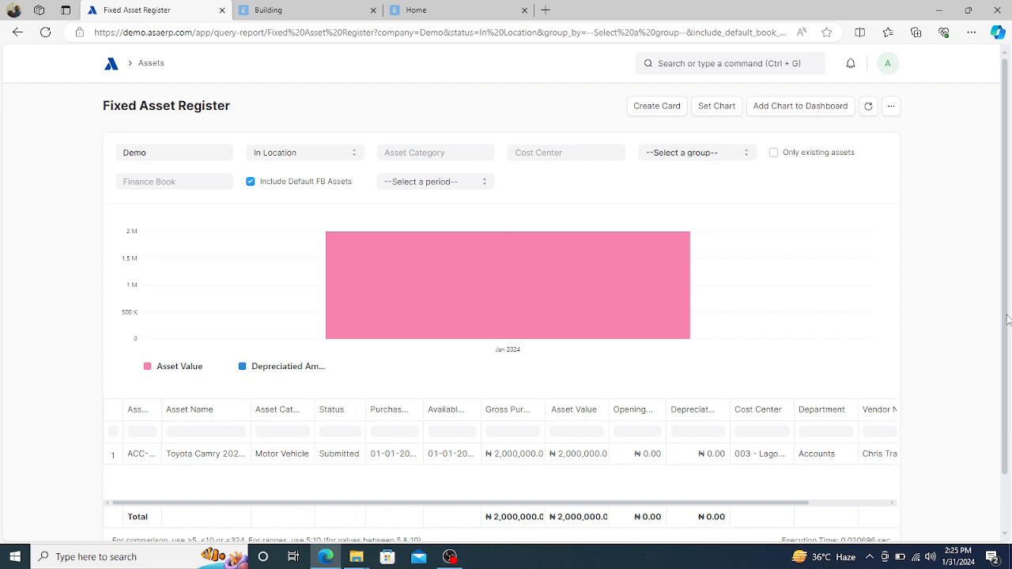
scroll(1007, 319, "down", 1)
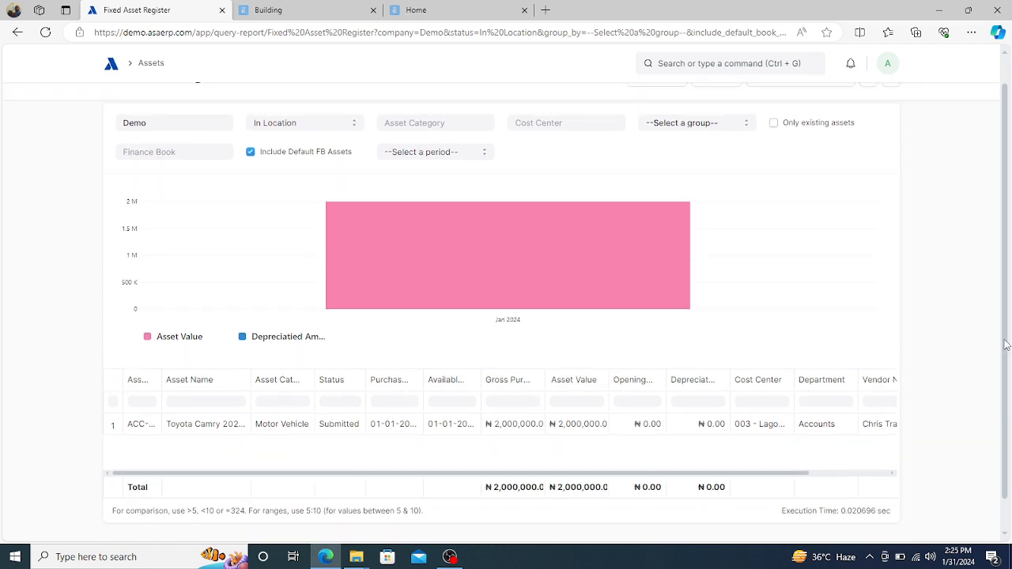